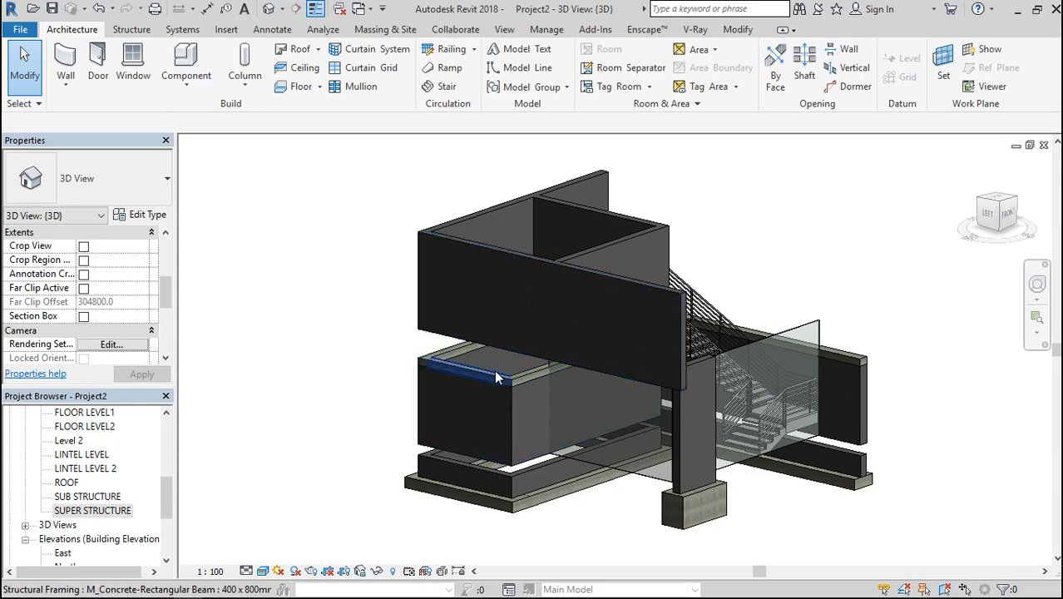
Inspect the building model in 3D and open the SUB STRUCTURE floor plan to examine the foundation footings and walls
mouse_move(999, 222)
mouse_down()
mouse_move(965, 215)
mouse_move(954, 198)
mouse_move(910, 237)
mouse_move(861, 220)
mouse_up()
mouse_move(1019, 205)
mouse_down()
mouse_move(994, 233)
mouse_move(992, 221)
mouse_up()
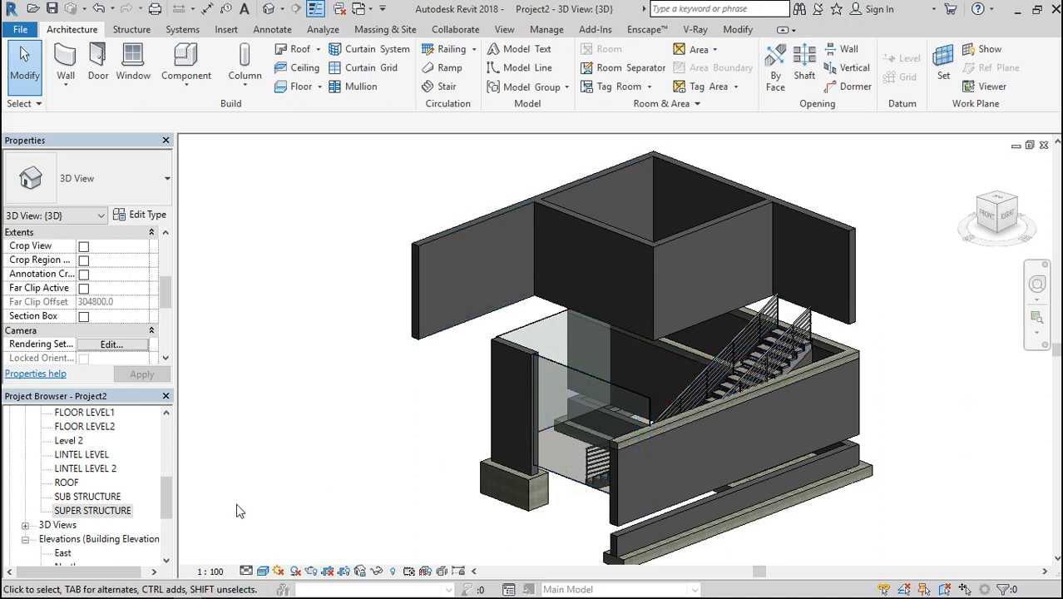
drag(170, 498, 173, 462)
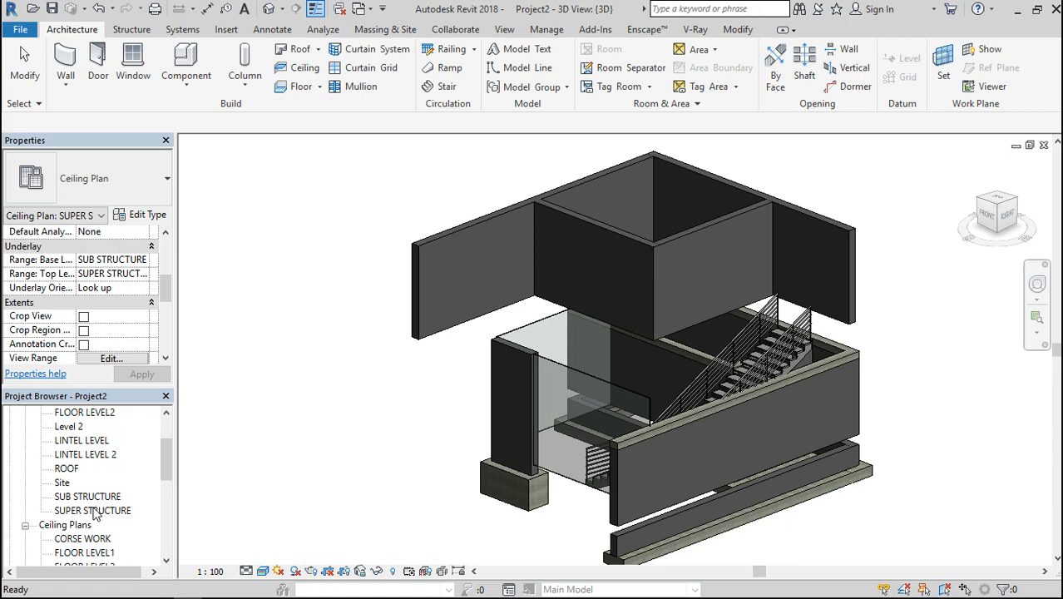
double_click(94, 511)
double_click(90, 496)
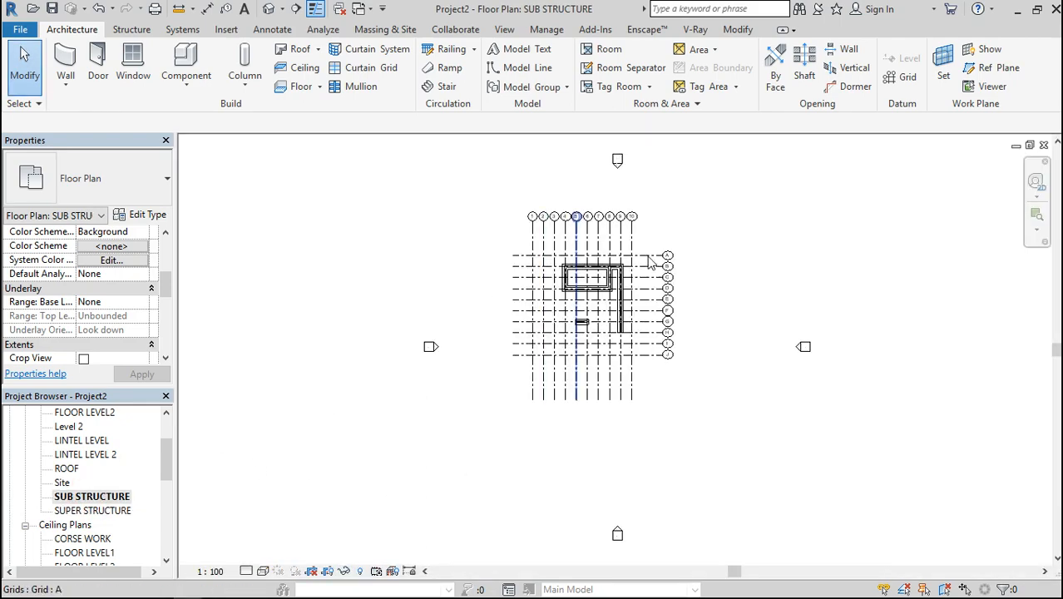
scroll(615, 264, up, 5)
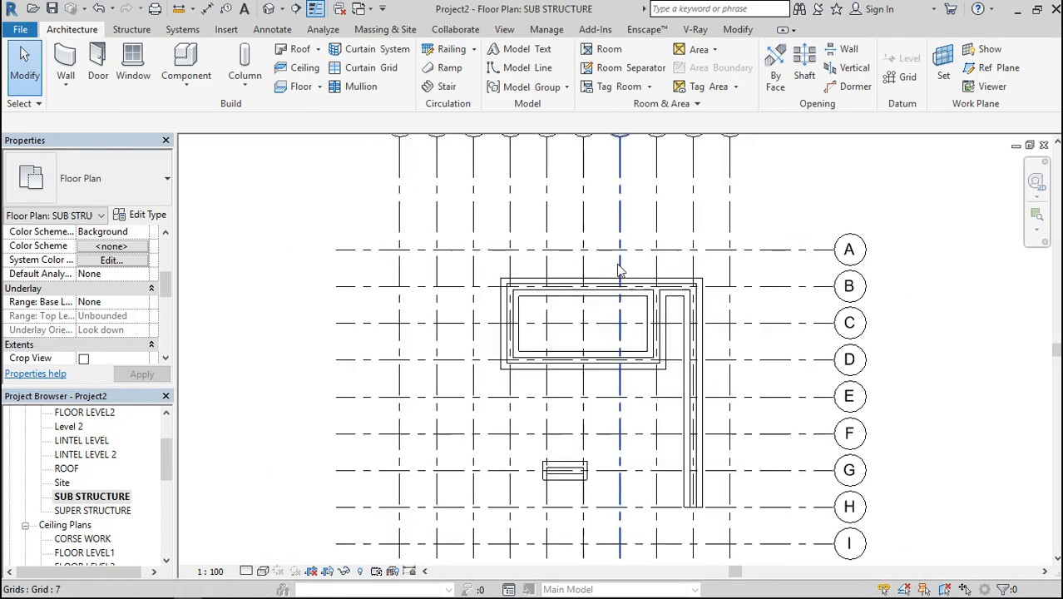
scroll(489, 376, up, 1)
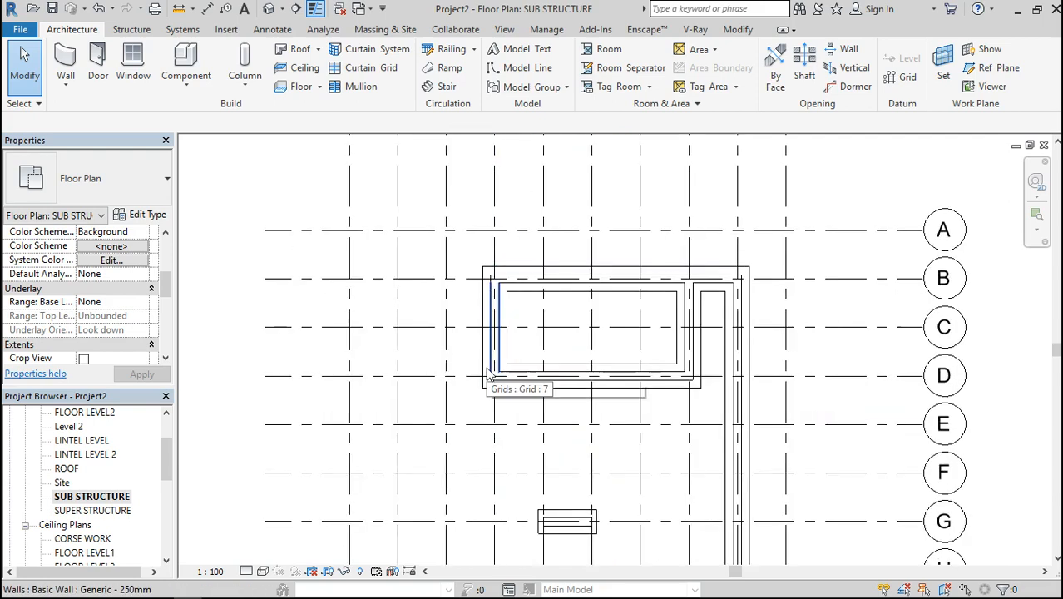
scroll(489, 376, up, 1)
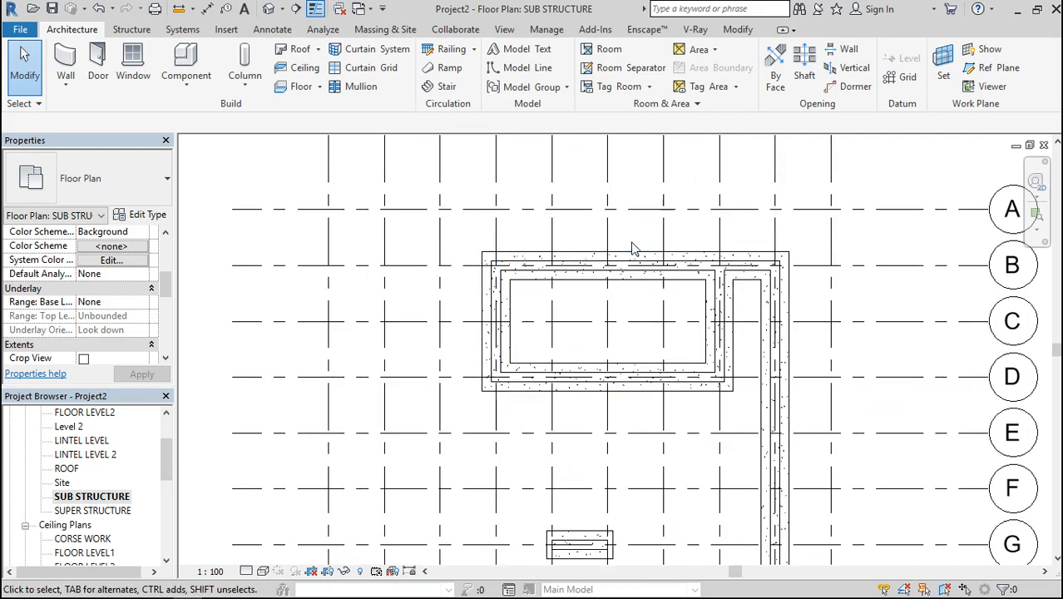
Open the SUPER STRUCTURE floor plan and examine the walls and staircase
double_click(111, 511)
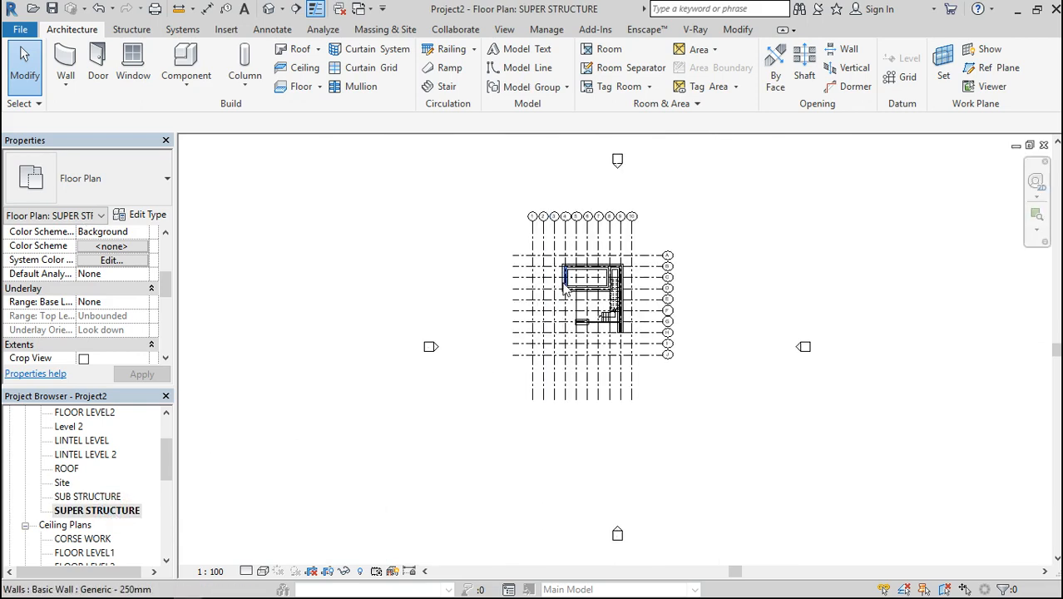
scroll(609, 273, up, 5)
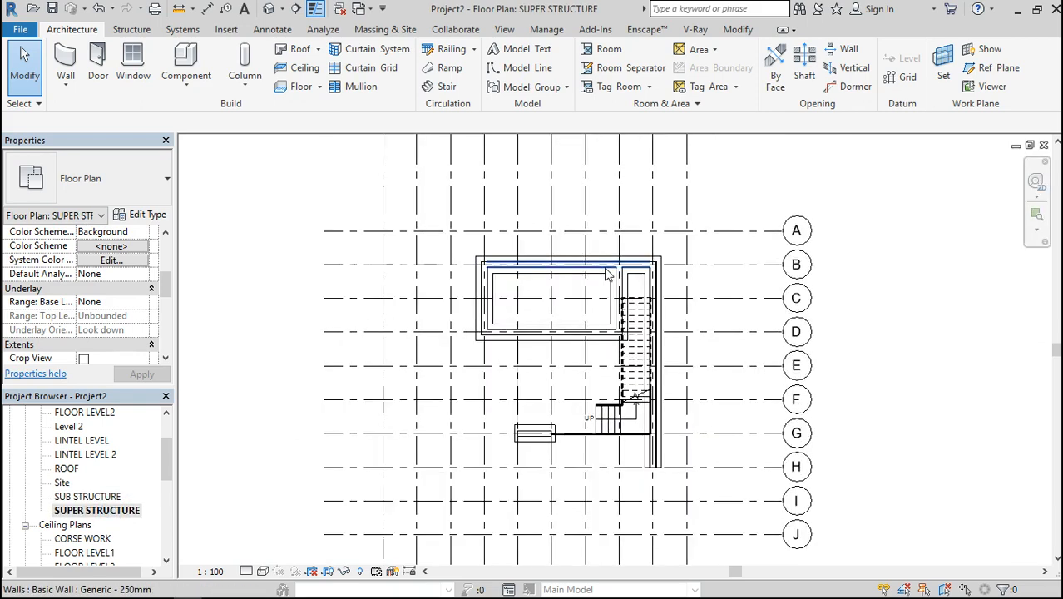
click(117, 510)
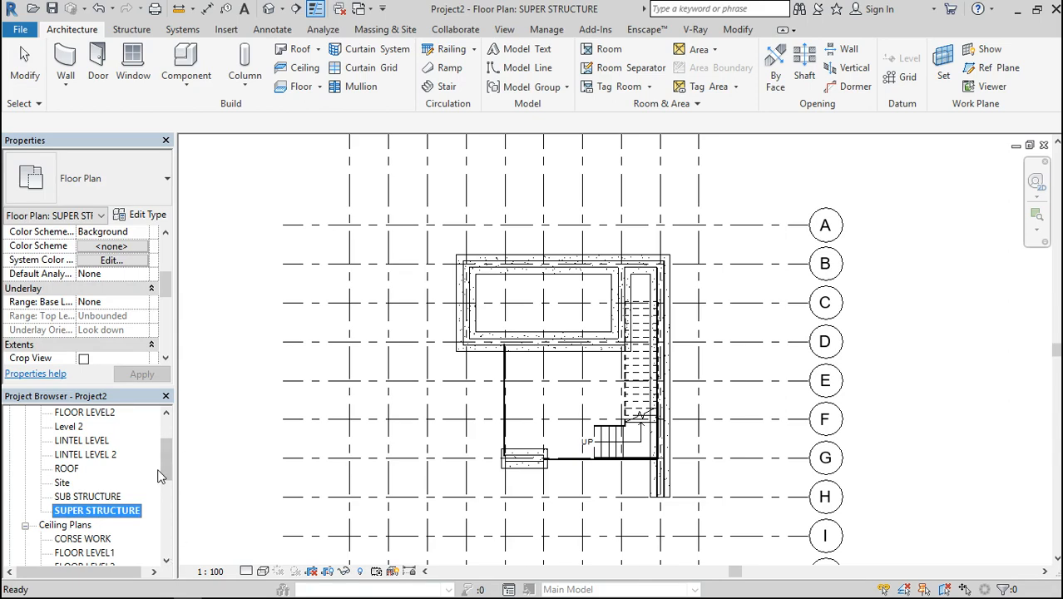
Open the South elevation, select the SUPER STRUCTURE level line and examine its name and elevation among the other levels
drag(167, 473, 112, 525)
double_click(67, 510)
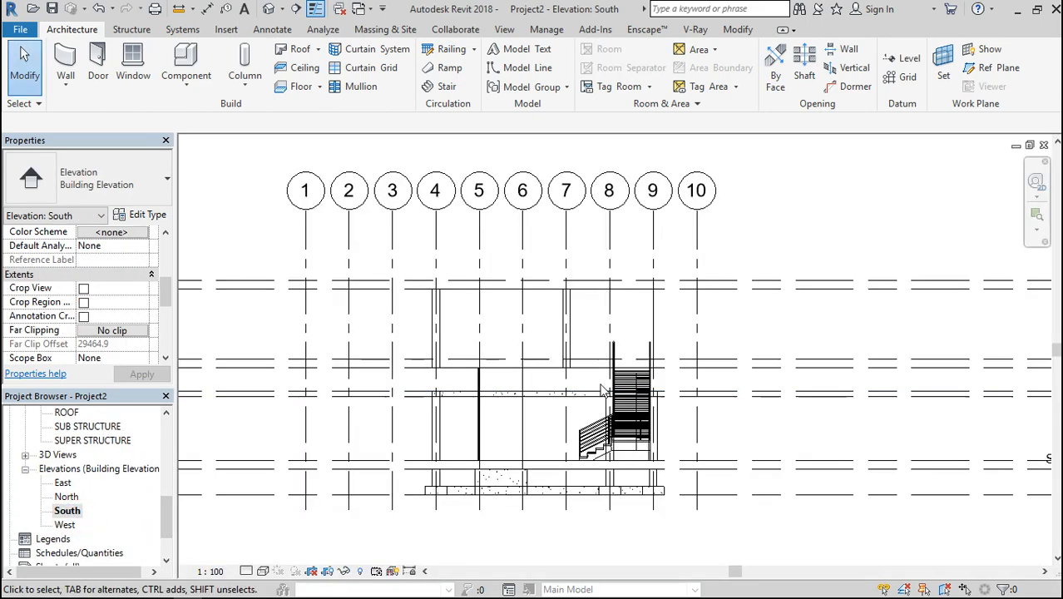
scroll(494, 490, up, 4)
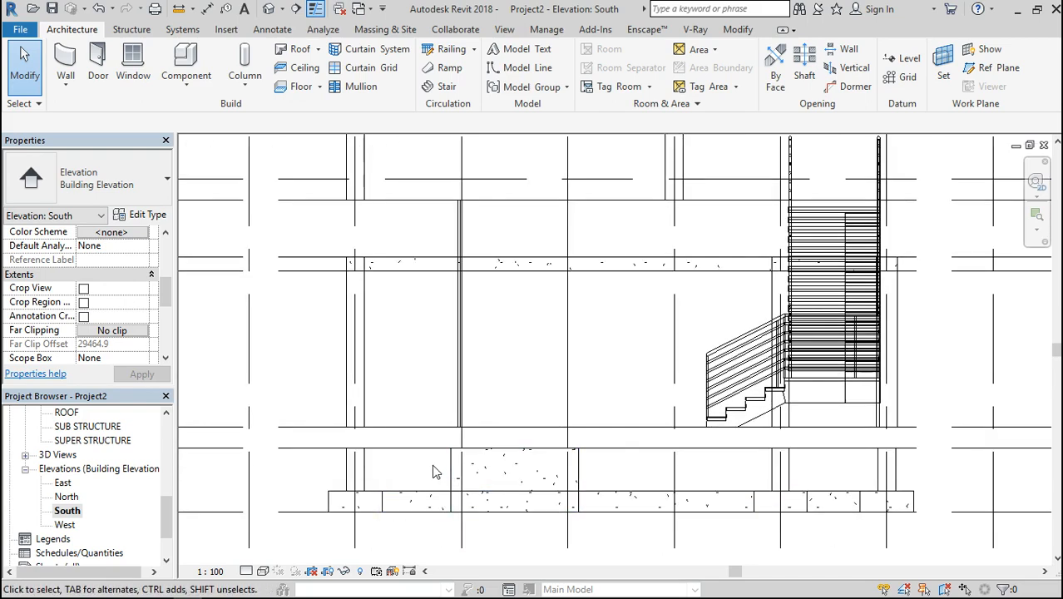
click(314, 447)
scroll(314, 447, down, 2)
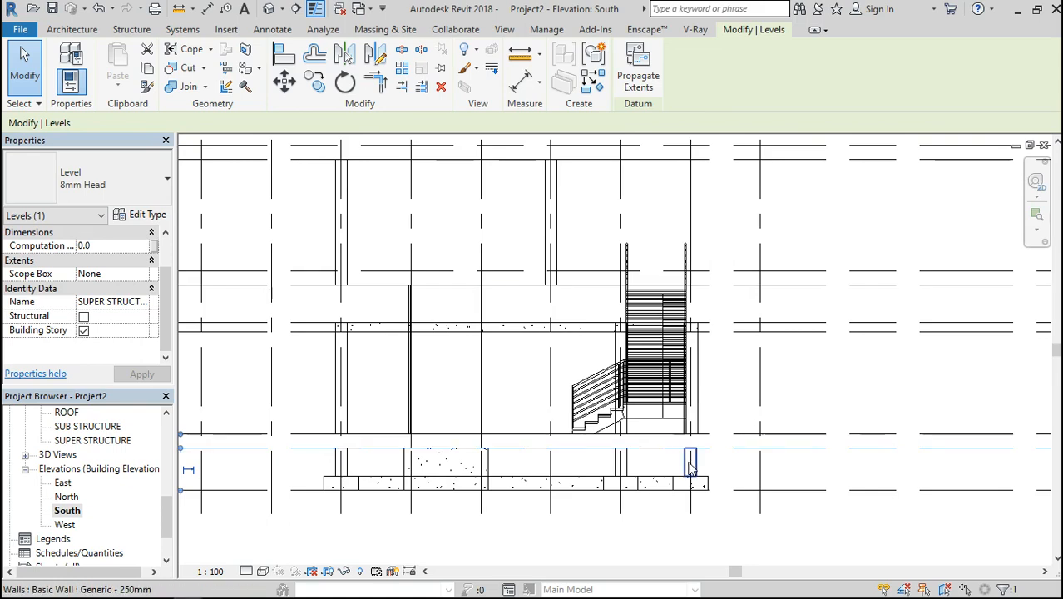
scroll(690, 467, down, 2)
scroll(857, 489, down, 4)
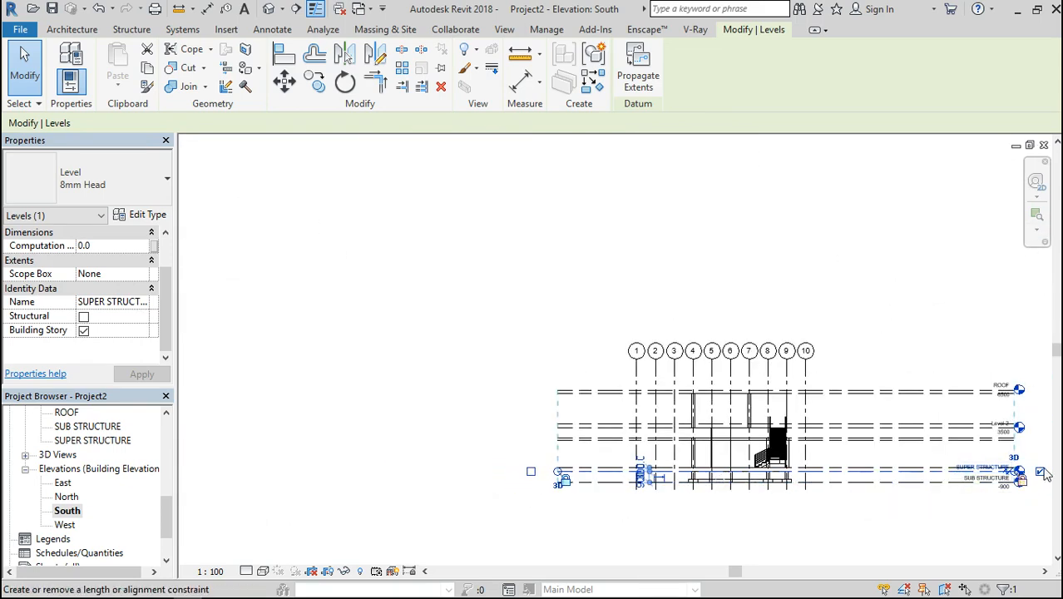
scroll(1031, 481, up, 5)
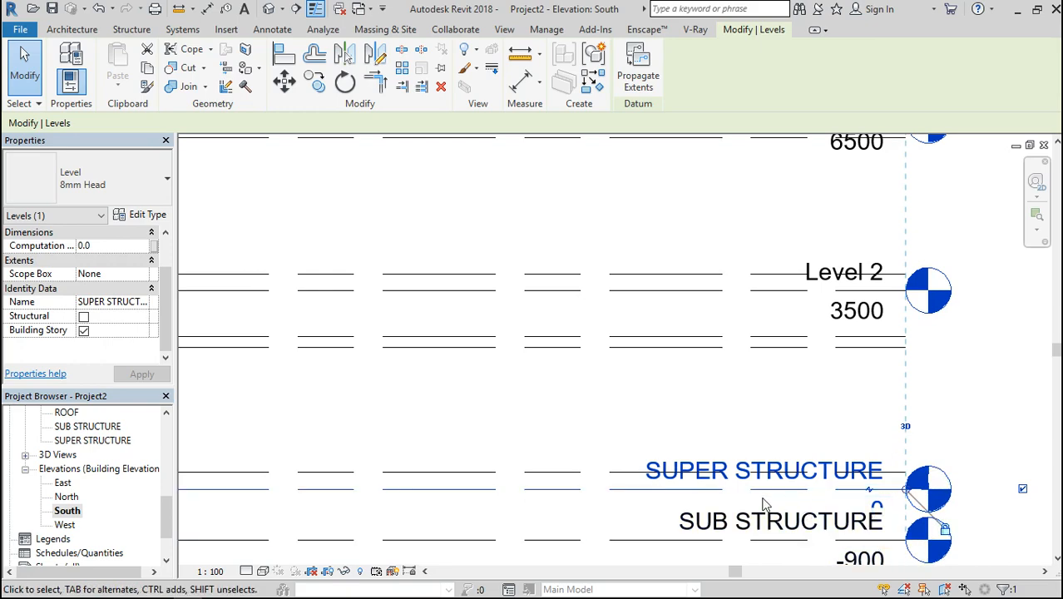
scroll(801, 432, down, 4)
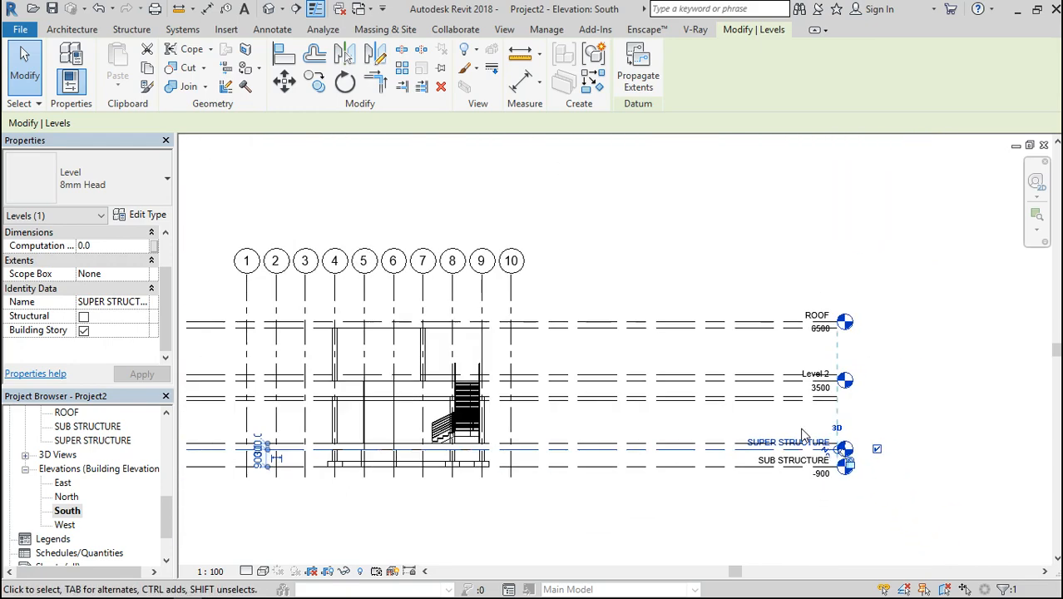
scroll(332, 455, up, 4)
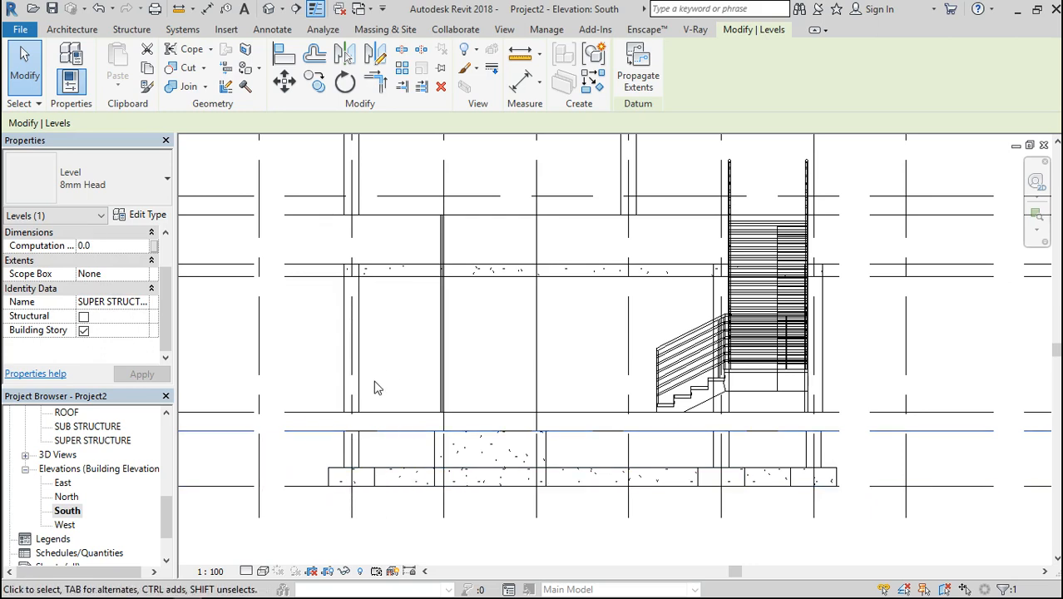
scroll(374, 387, down, 1)
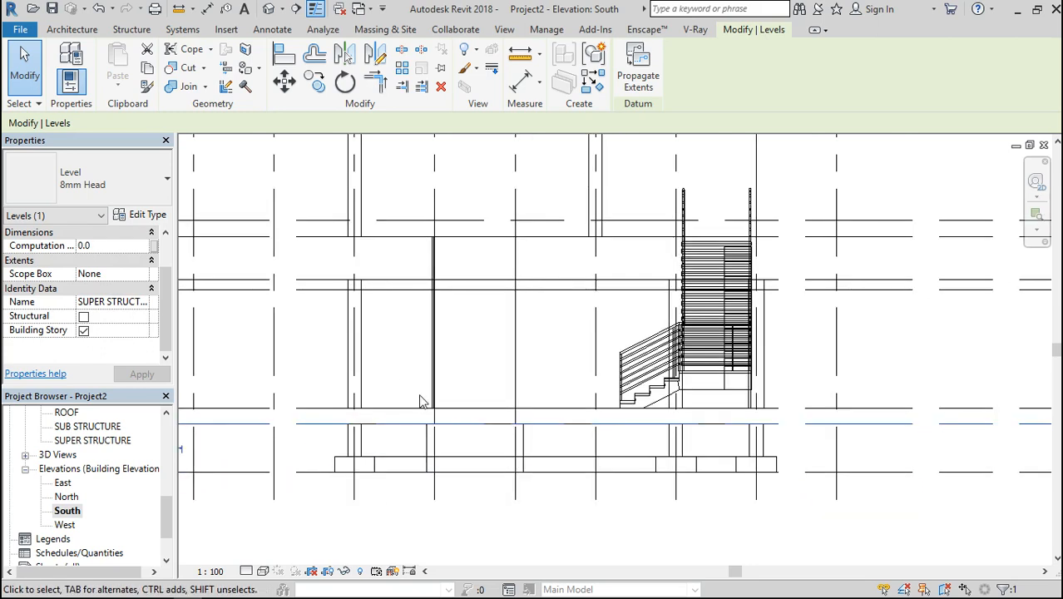
Select the FLOOR LEVEL1 line in the South elevation and examine its offsets to the adjacent levels
click(301, 408)
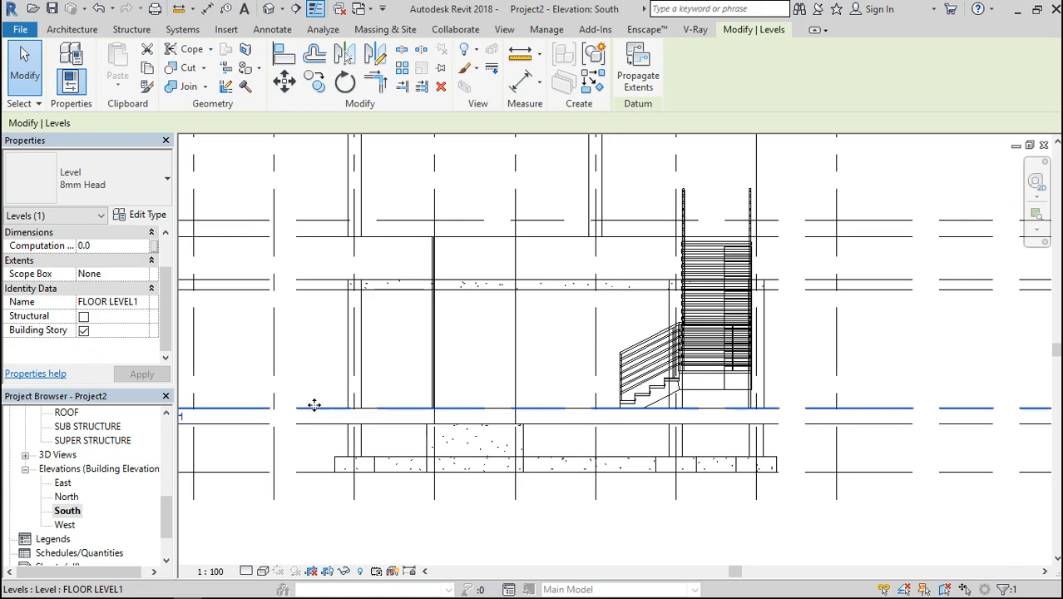
click(318, 409)
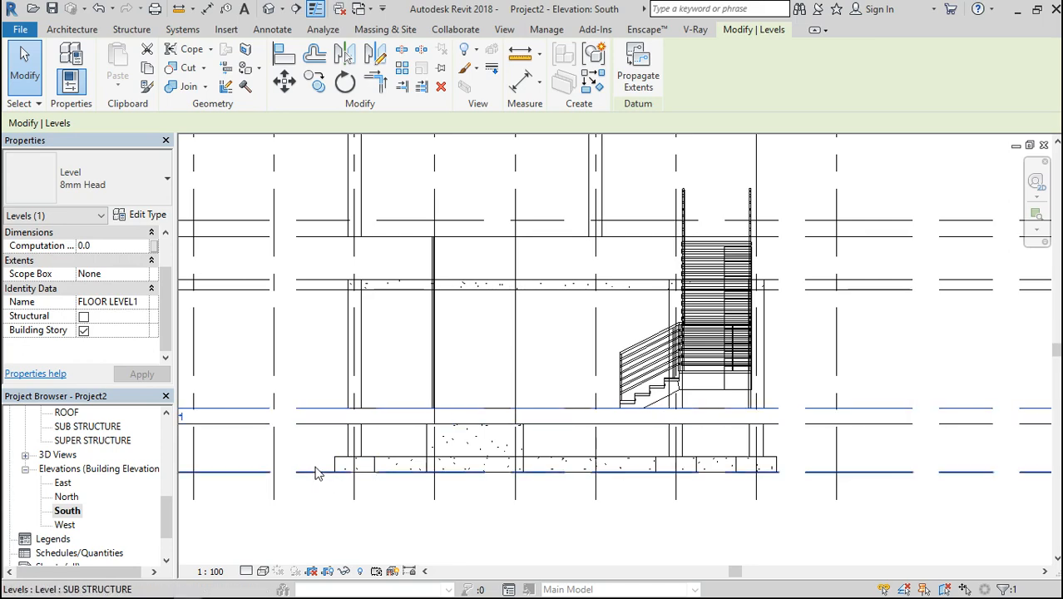
scroll(333, 424, up, 2)
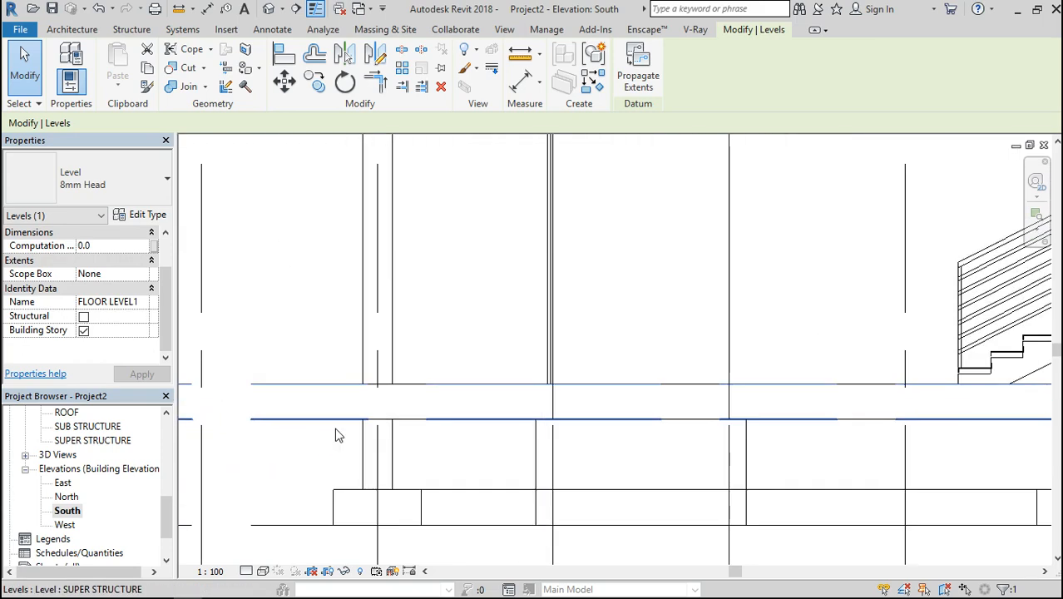
scroll(422, 434, down, 3)
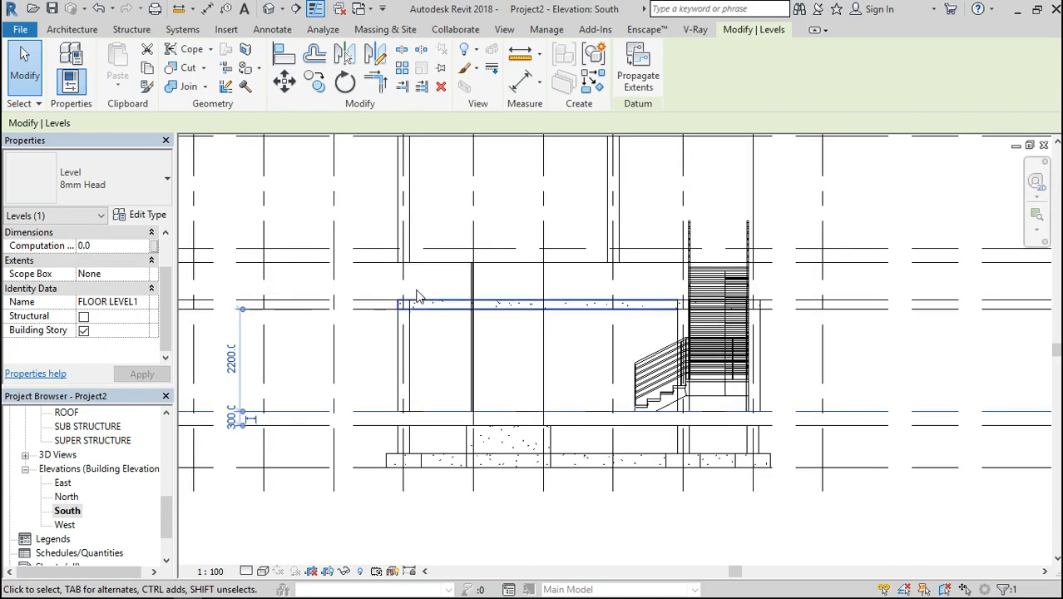
scroll(415, 285, up, 3)
scroll(412, 286, down, 4)
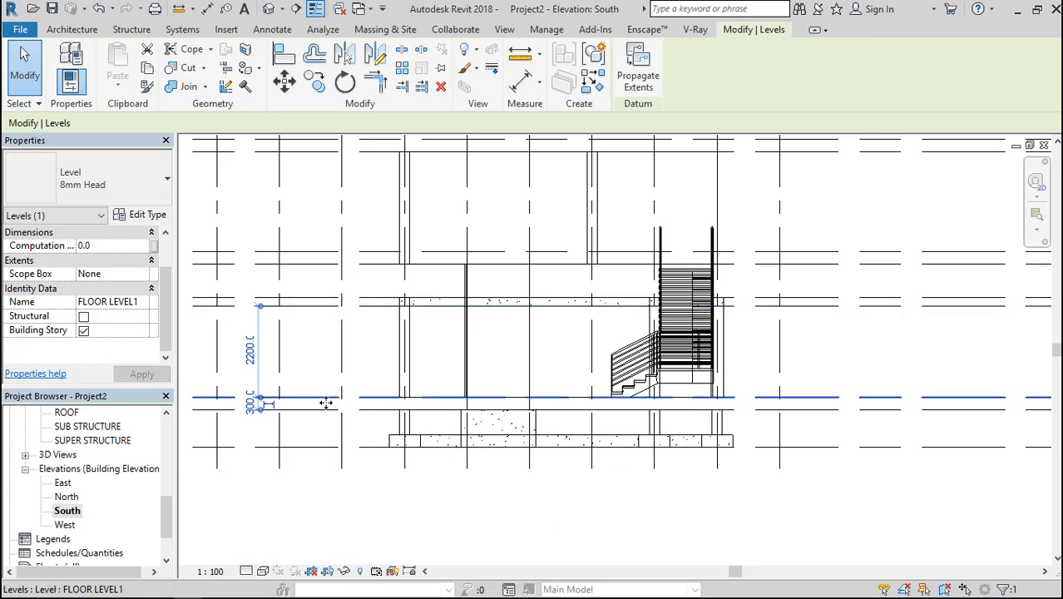
Show the level head of FLOOR LEVEL1 at the line's end to read it, and hide it again
scroll(325, 402, down, 3)
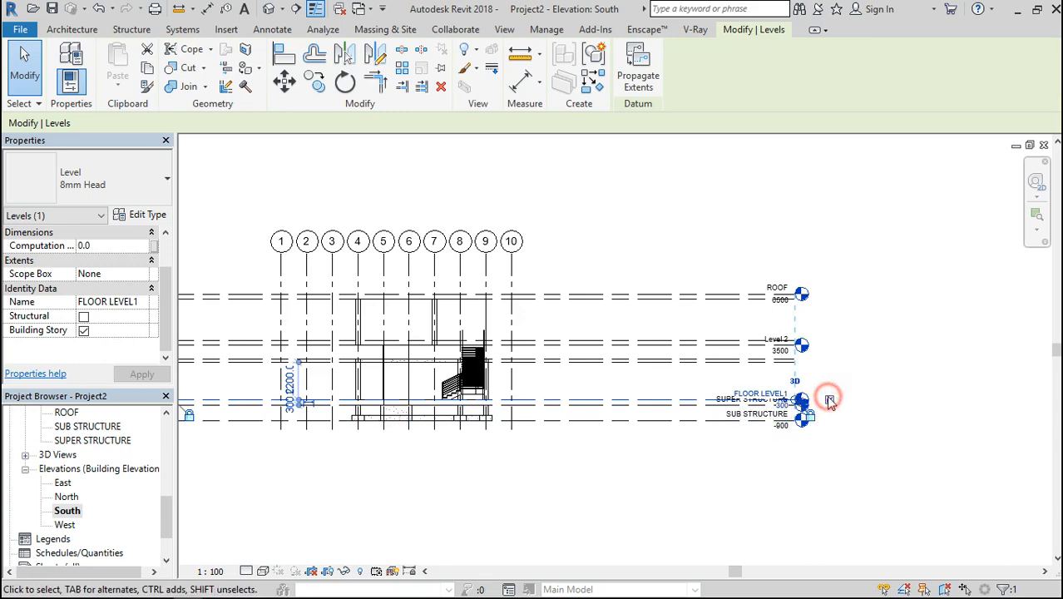
scroll(829, 402, up, 3)
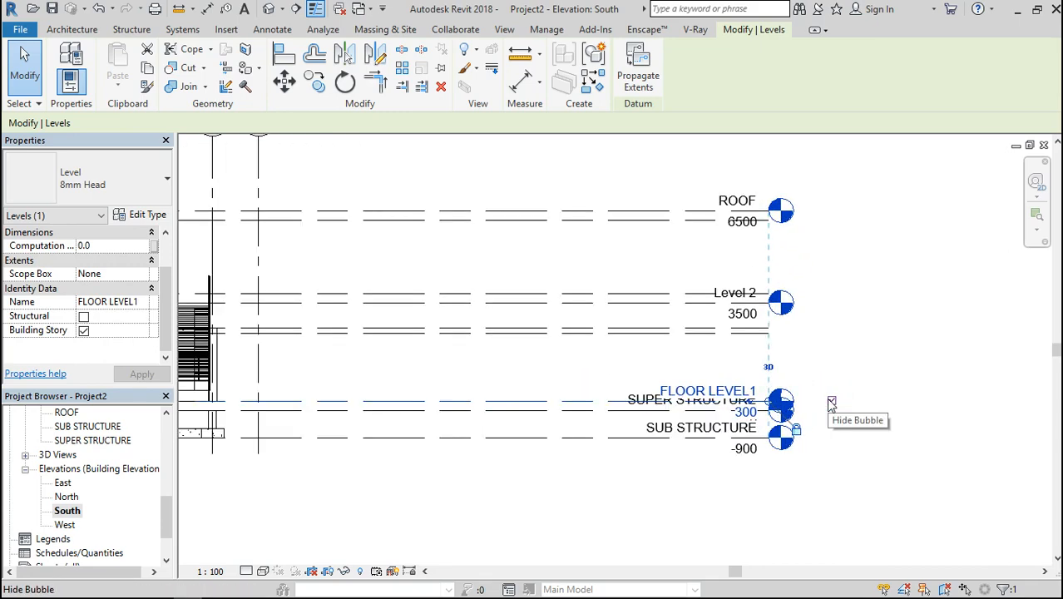
click(830, 402)
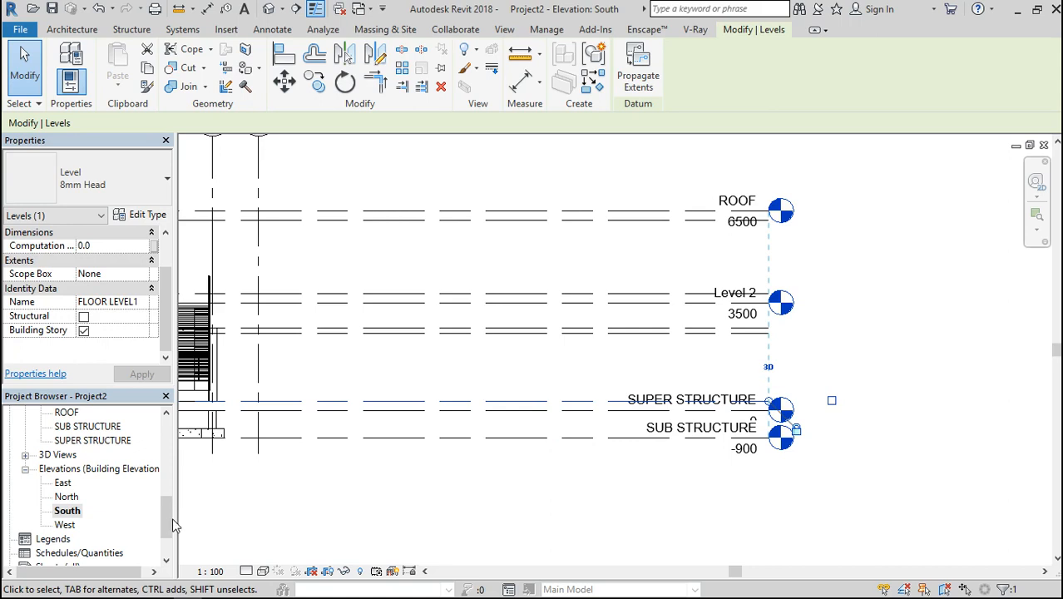
Open the FLOOR LEVEL1 reflected ceiling plan and choose its visual style
drag(170, 517, 170, 485)
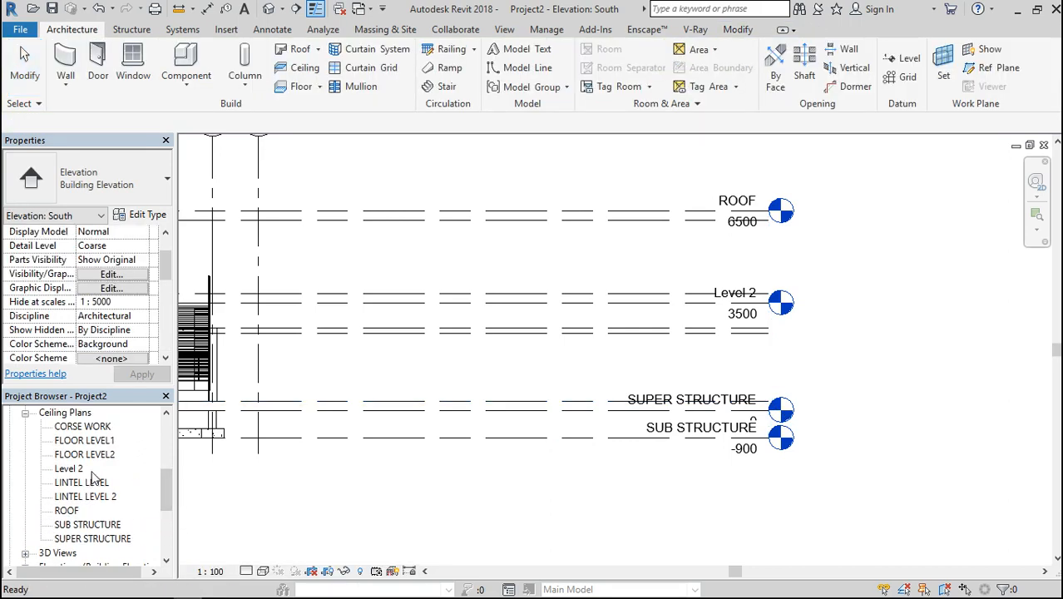
double_click(105, 441)
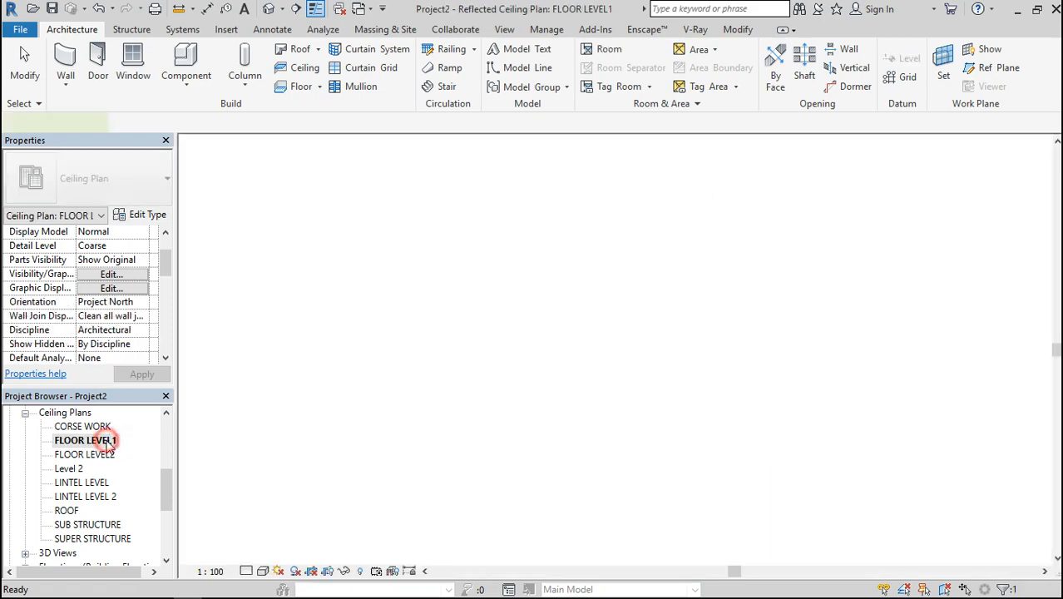
click(261, 572)
click(291, 479)
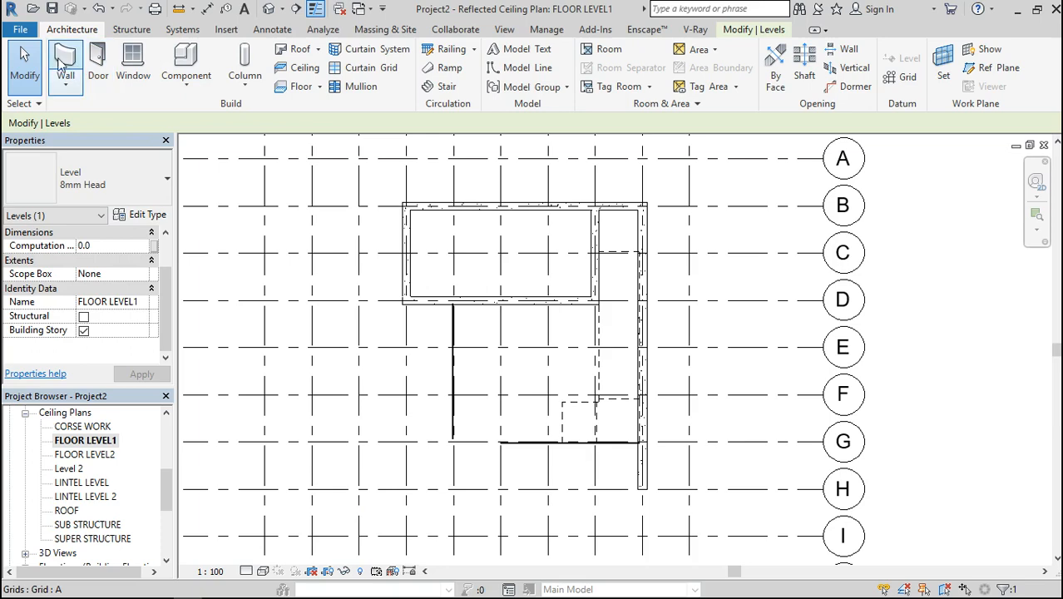
Start placing a structural beam and specify Level : FLOOR LEVEL1 by name as the work plane
click(138, 29)
click(65, 62)
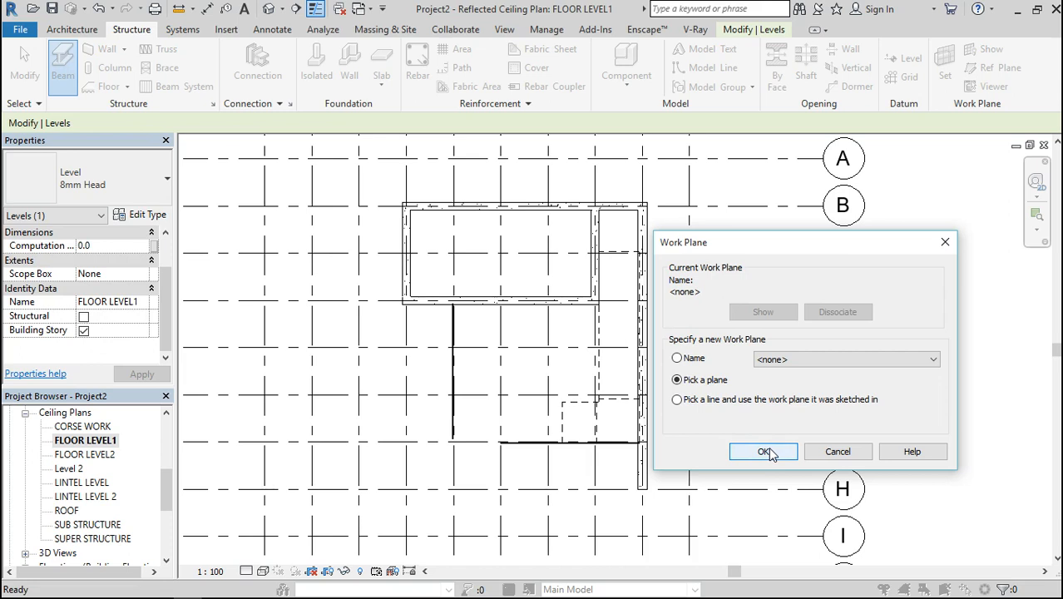
click(802, 359)
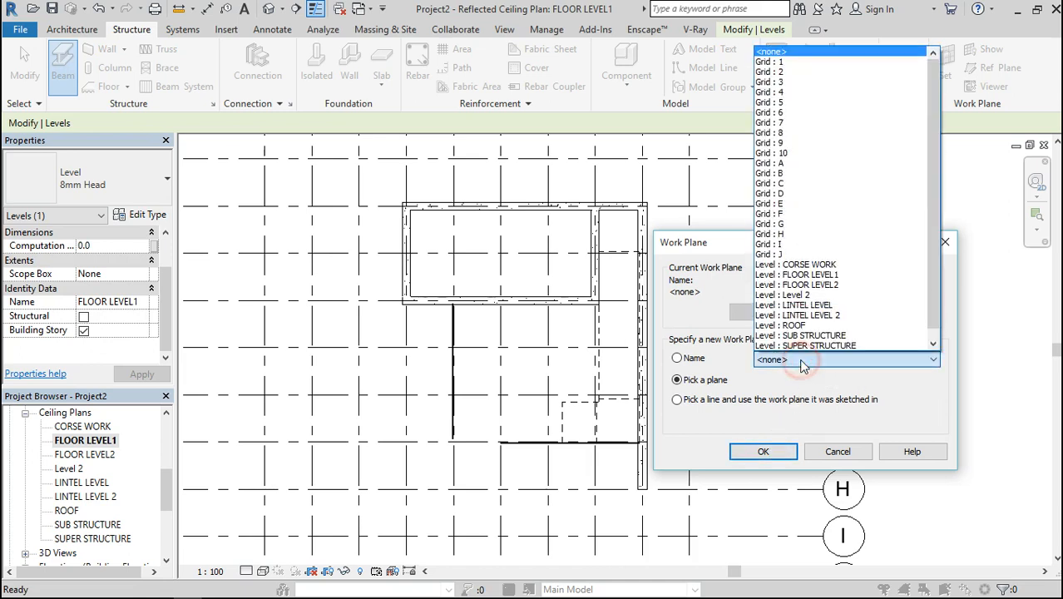
click(800, 361)
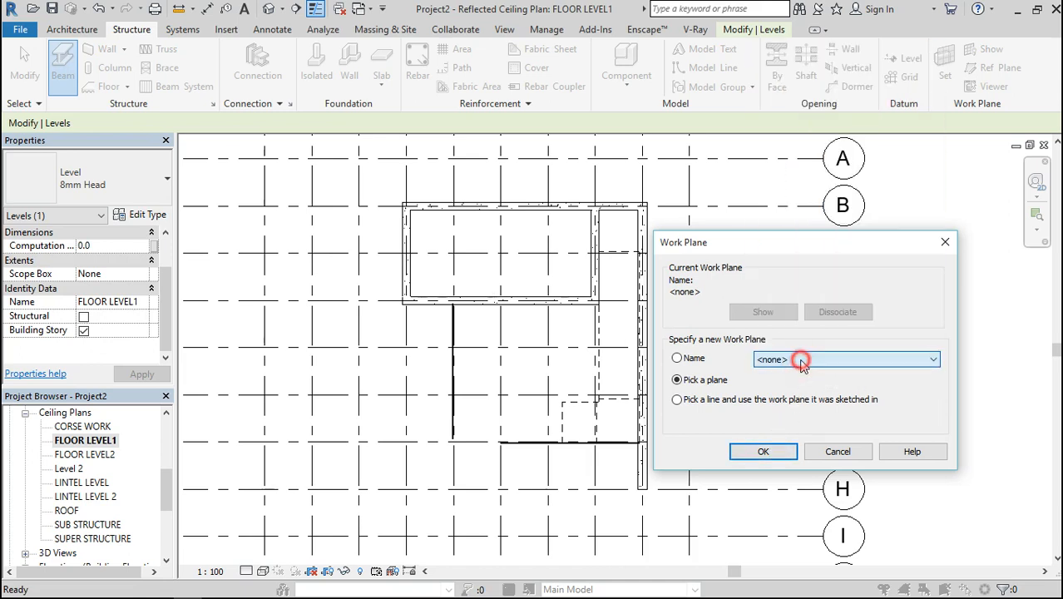
click(676, 358)
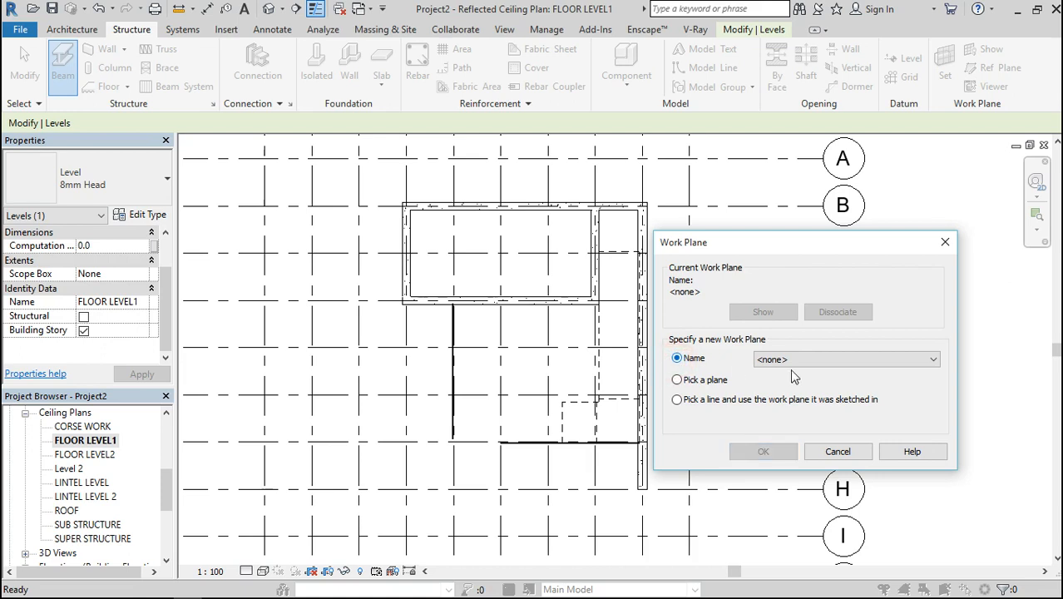
click(800, 366)
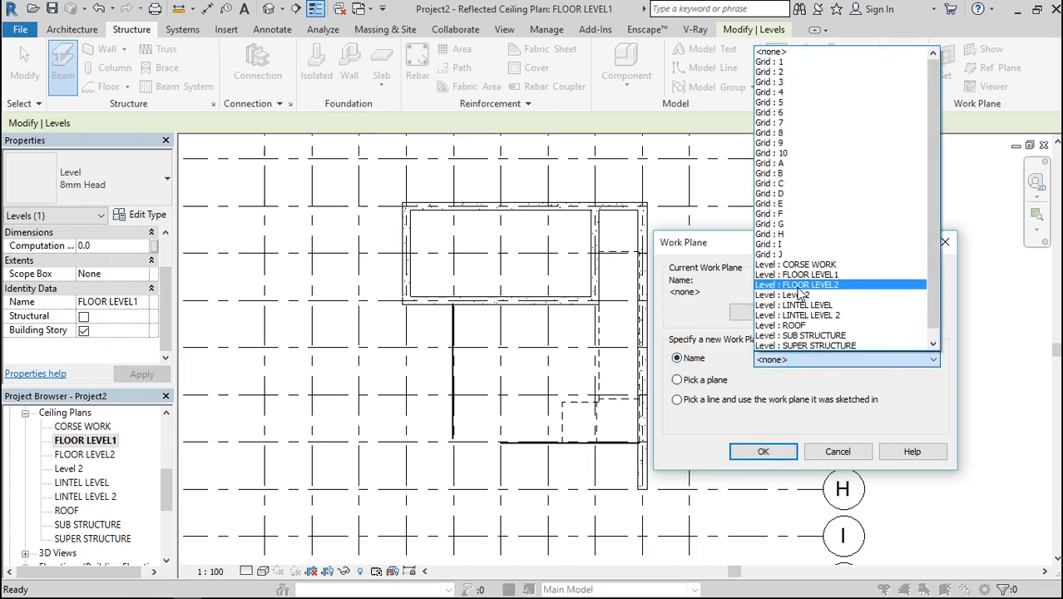
scroll(800, 294, down, 1)
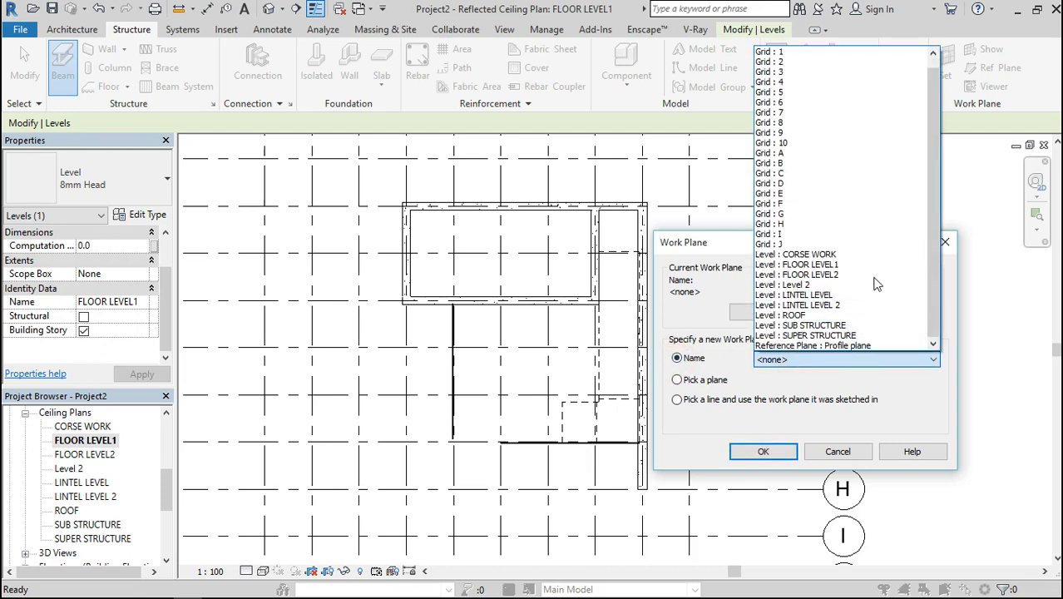
click(838, 264)
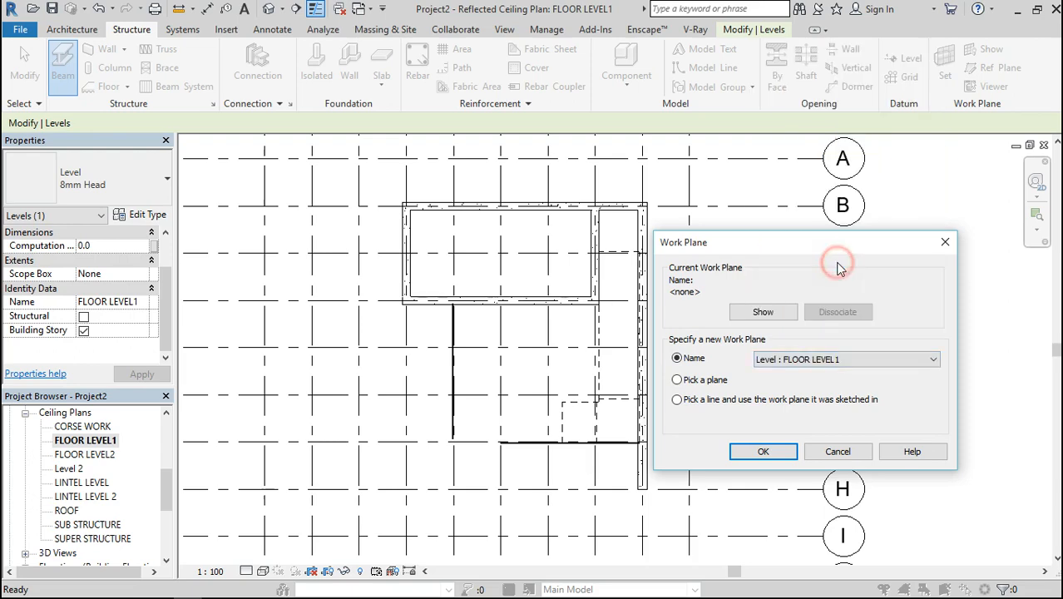
click(759, 452)
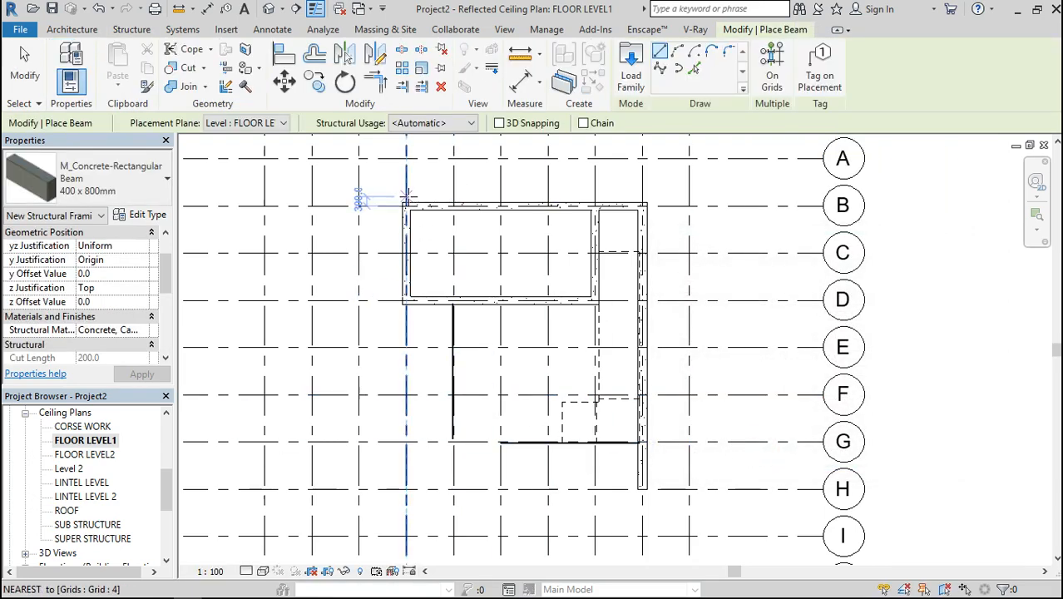
Place a 400 x 800mm concrete rectangular beam along grid B from grid 4 to grid 9
scroll(406, 206, up, 2)
click(154, 192)
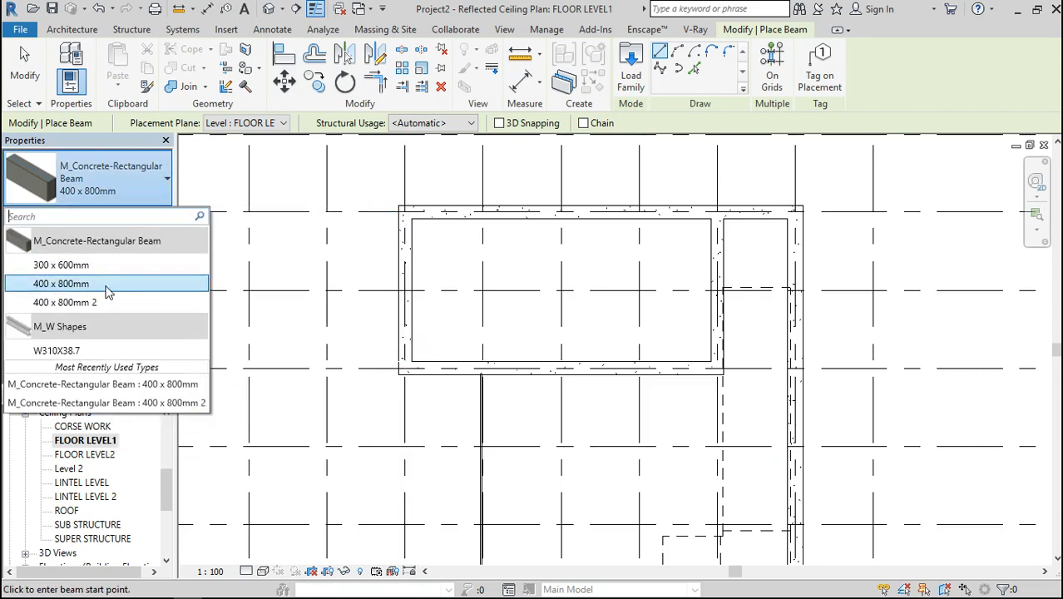
click(126, 179)
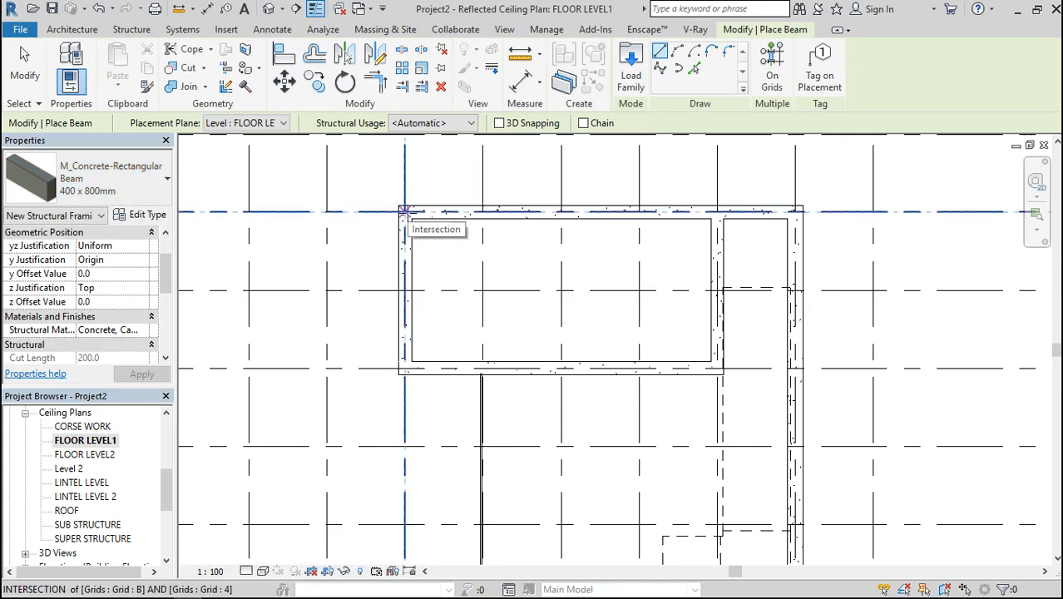
click(404, 212)
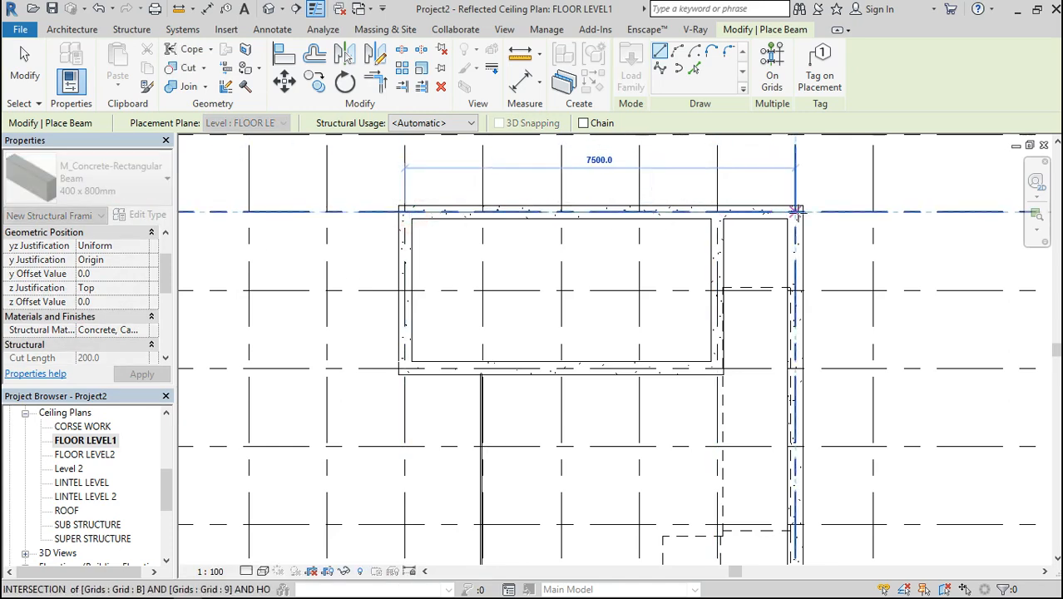
click(797, 212)
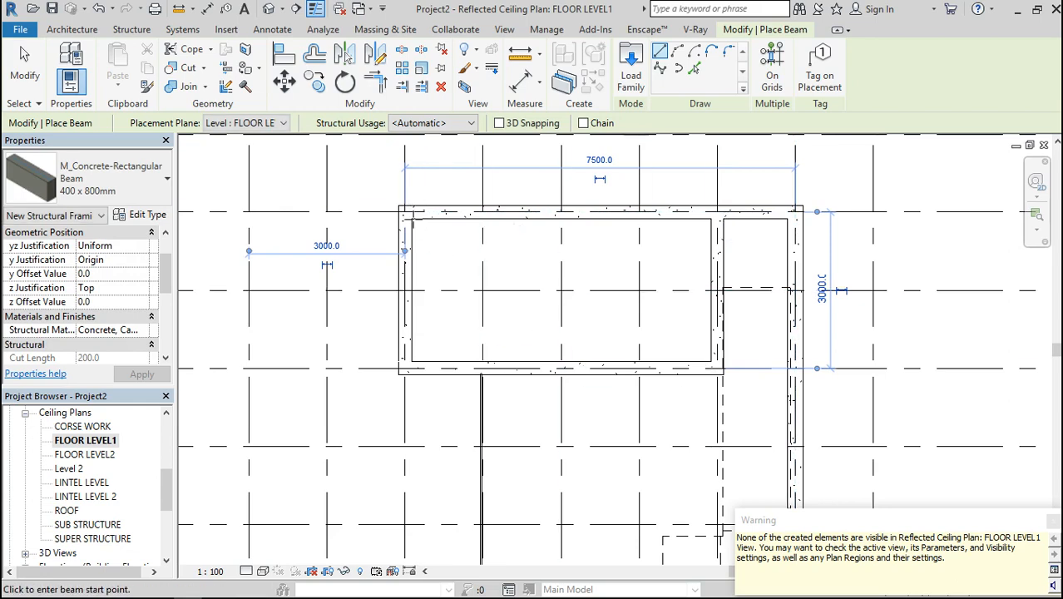
Place 400 x 800mm beams along grid 4 from B to D, grid D from 4 to 8, and grid 8 from D to B
click(404, 212)
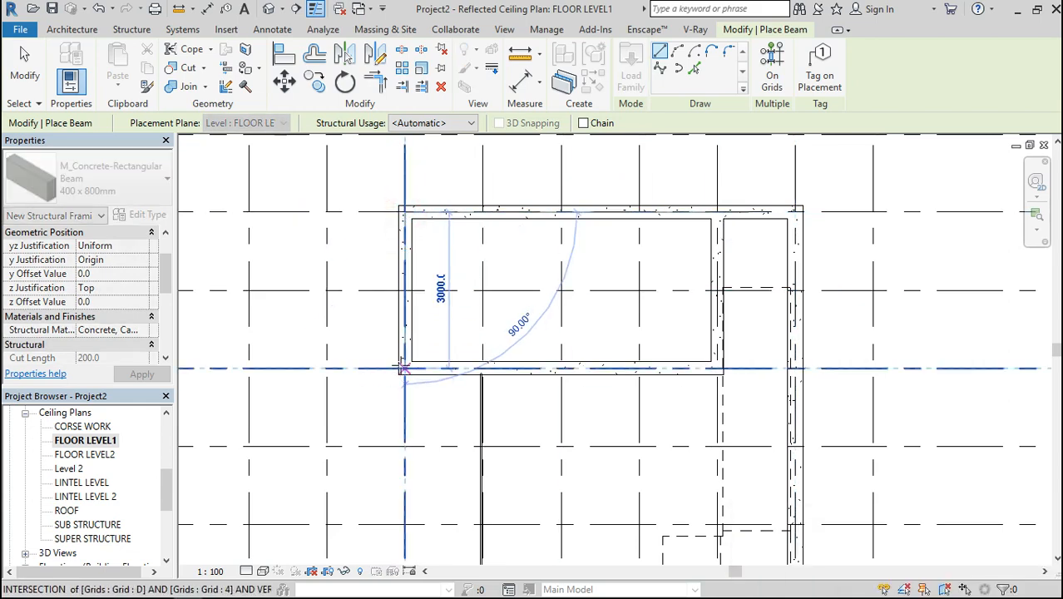
click(404, 368)
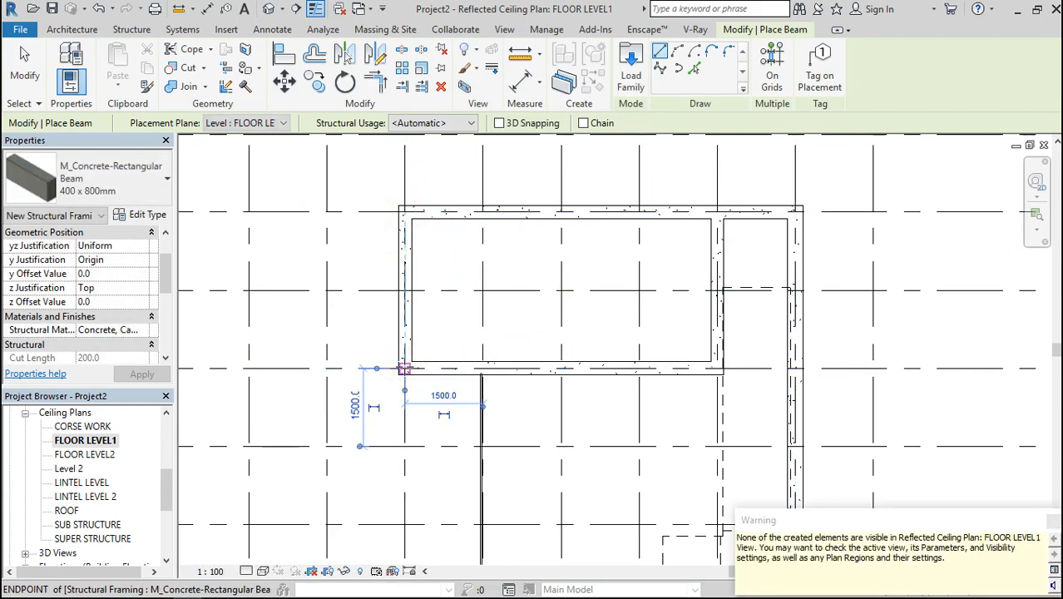
click(404, 368)
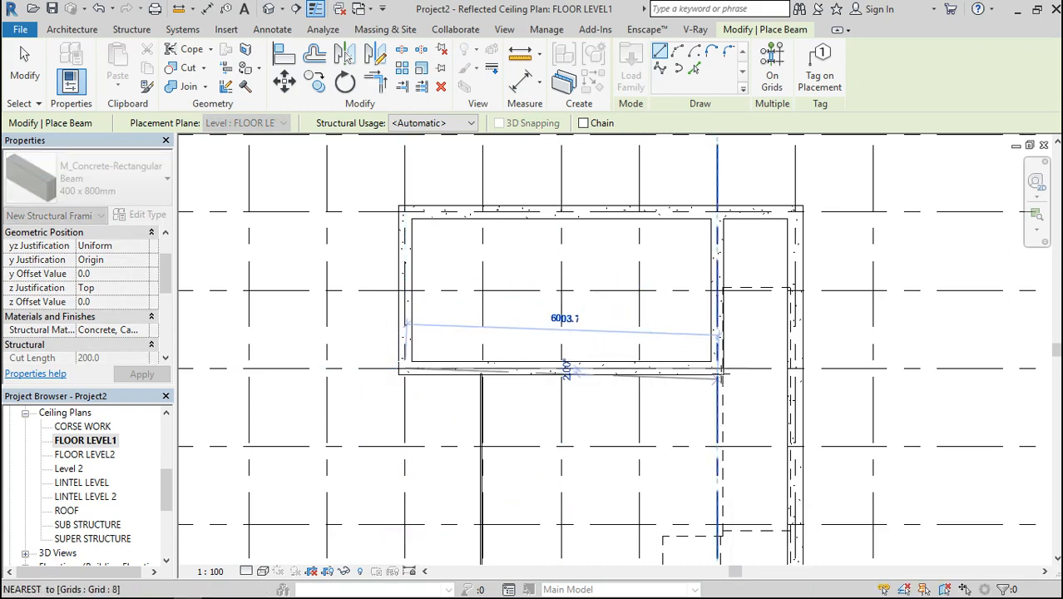
click(717, 368)
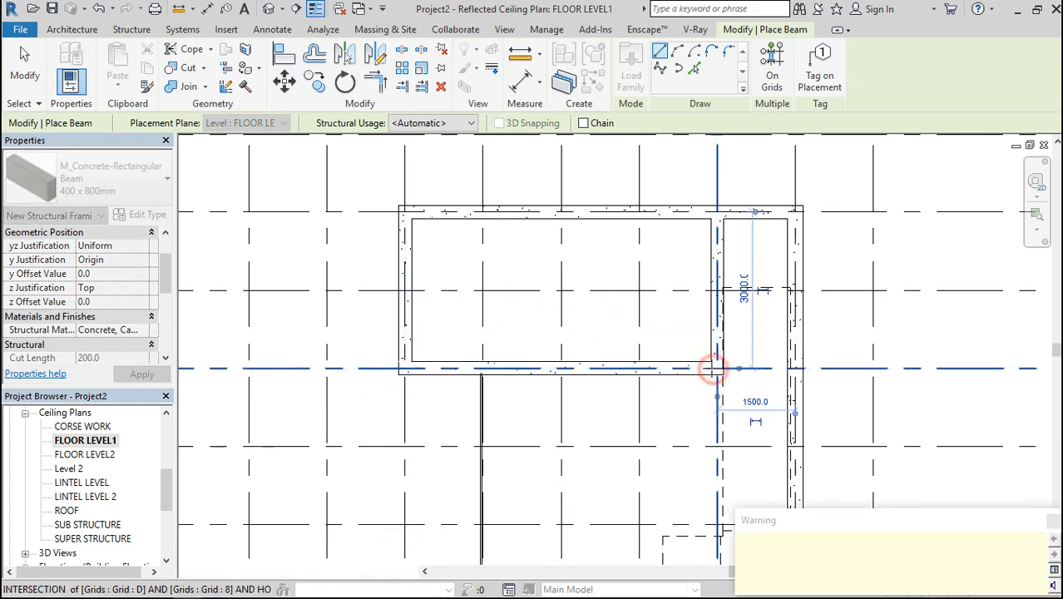
click(717, 368)
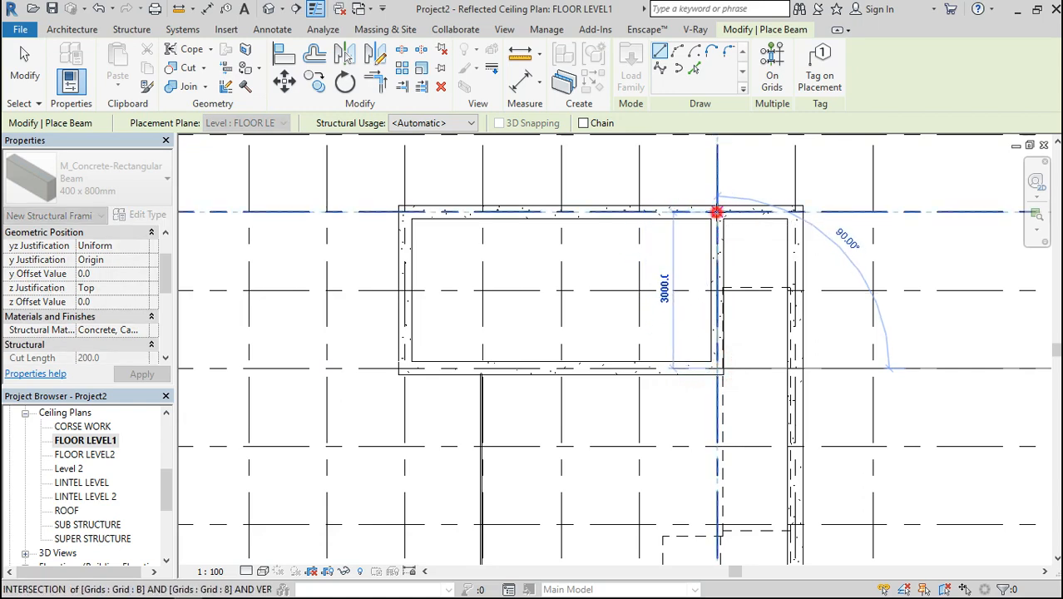
click(717, 212)
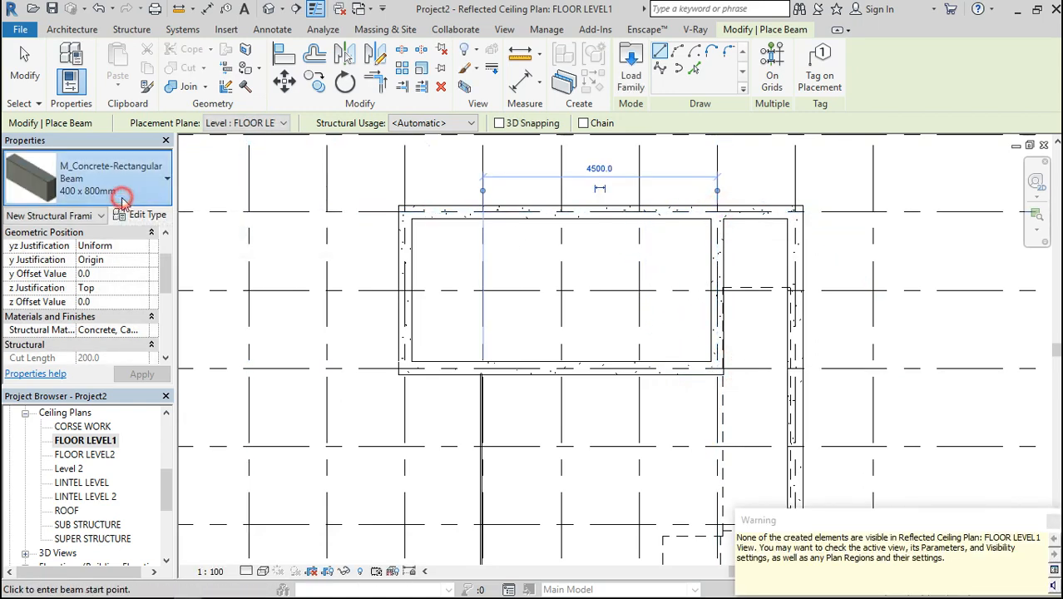
Place a beam of type 400 x 800mm 2 along grid 9 from grid B to grid H, and end beam placement
click(121, 202)
click(115, 302)
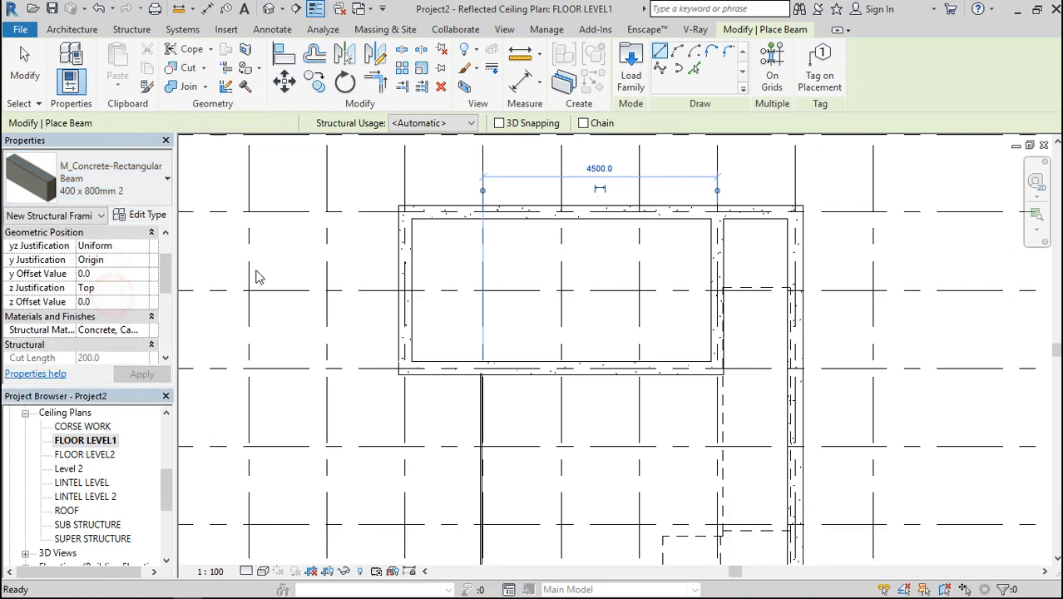
click(797, 212)
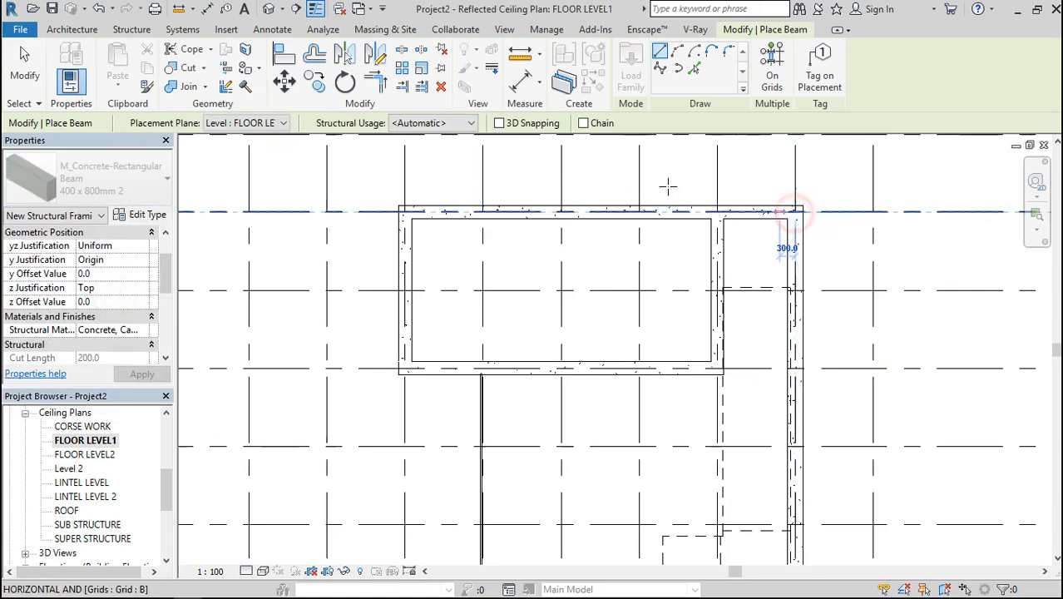
scroll(667, 182, down, 3)
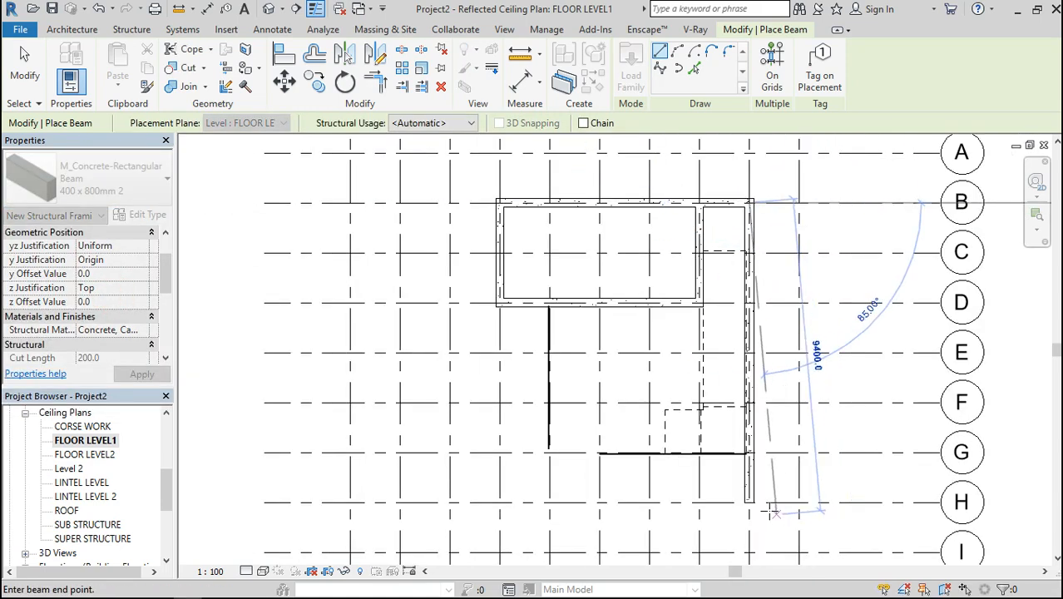
scroll(748, 502, up, 1)
scroll(748, 502, up, 4)
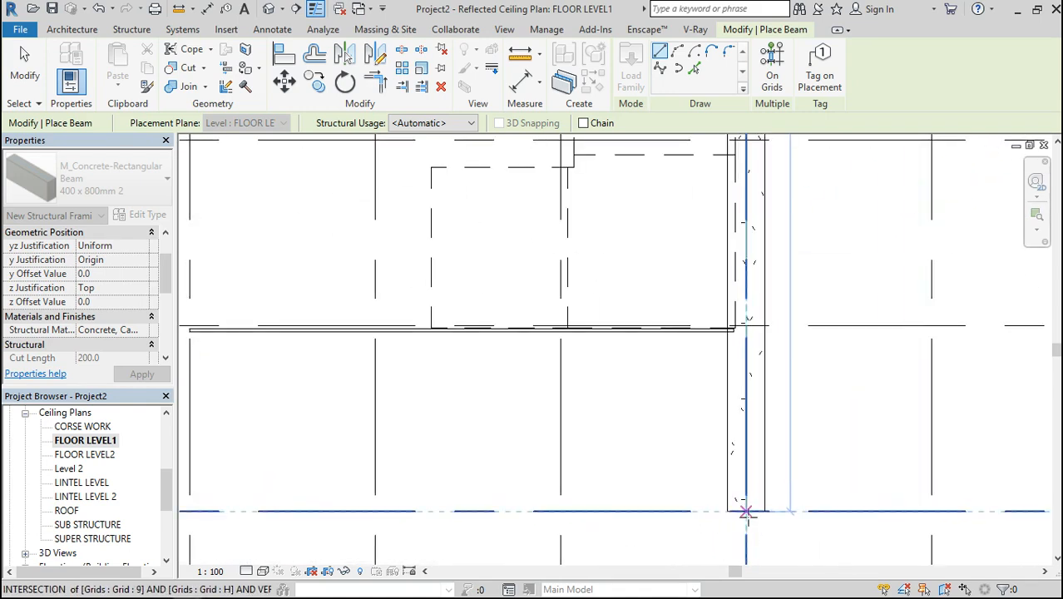
click(747, 512)
scroll(632, 474, down, 3)
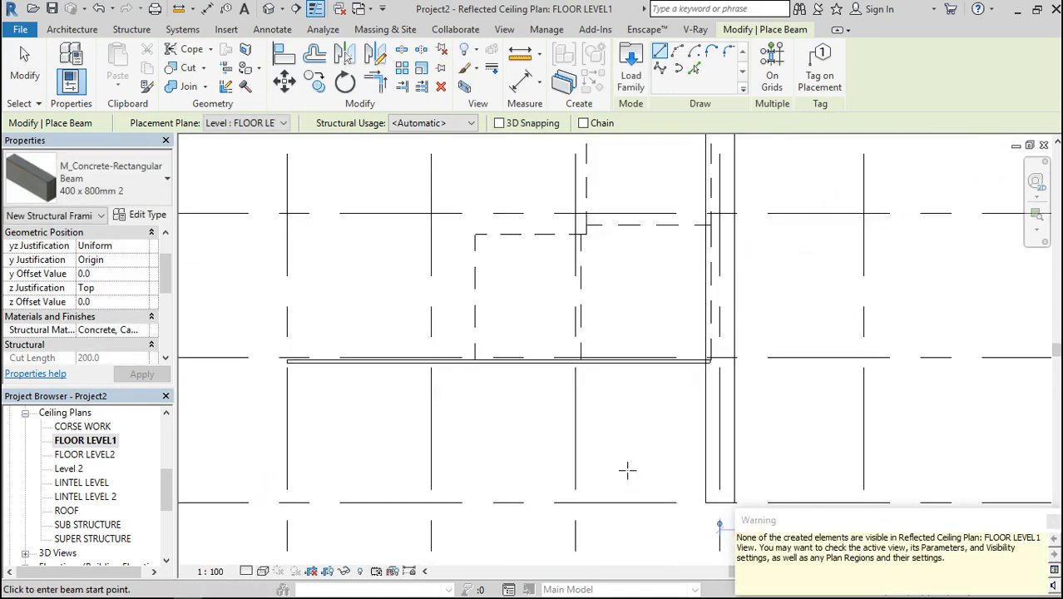
click(1053, 521)
key(Escape)
key(Escape)
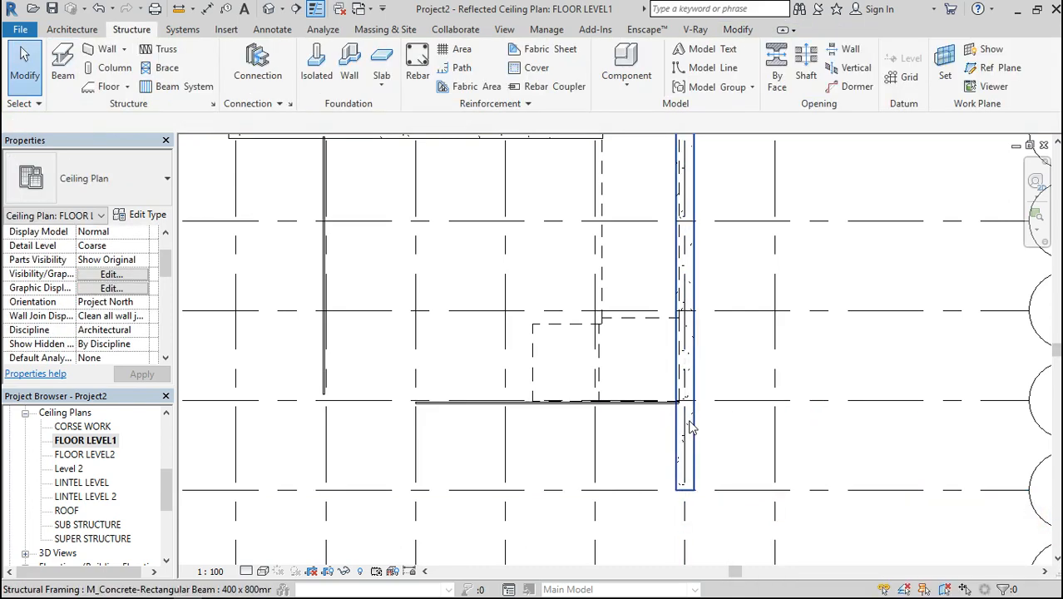
Open the default 3D view and examine the gap between the lower wall and the beams at the building's back corner
click(266, 9)
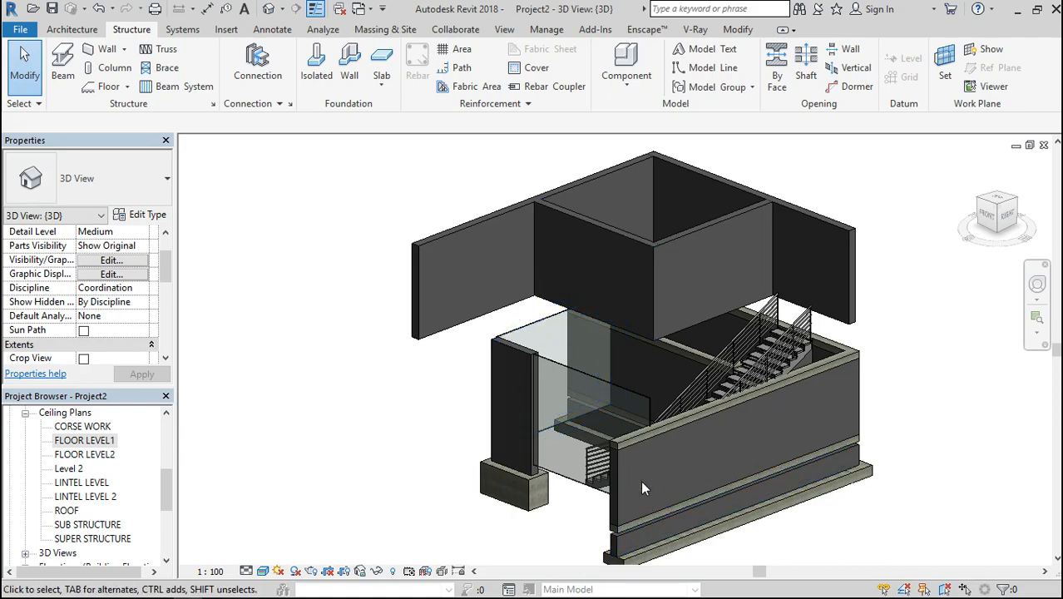
scroll(631, 544, up, 2)
scroll(604, 429, down, 5)
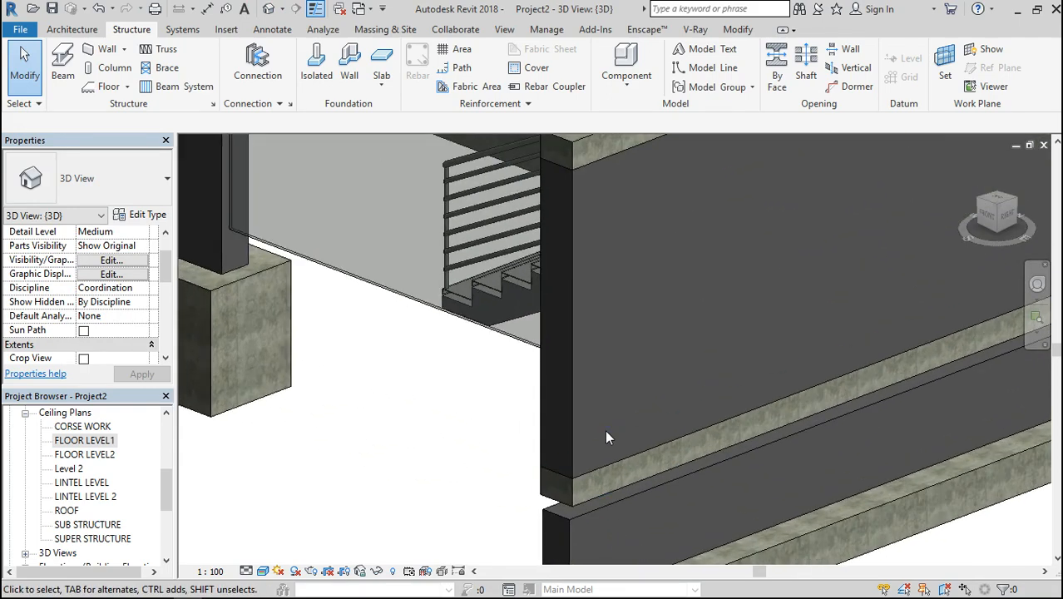
drag(1009, 226, 934, 212)
scroll(551, 355, up, 5)
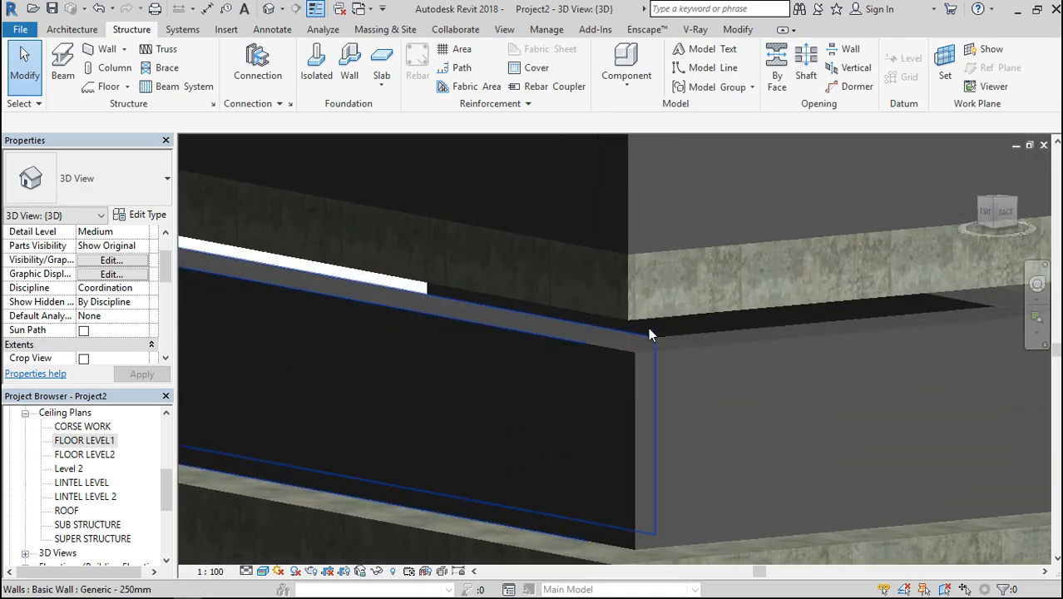
scroll(642, 296, down, 2)
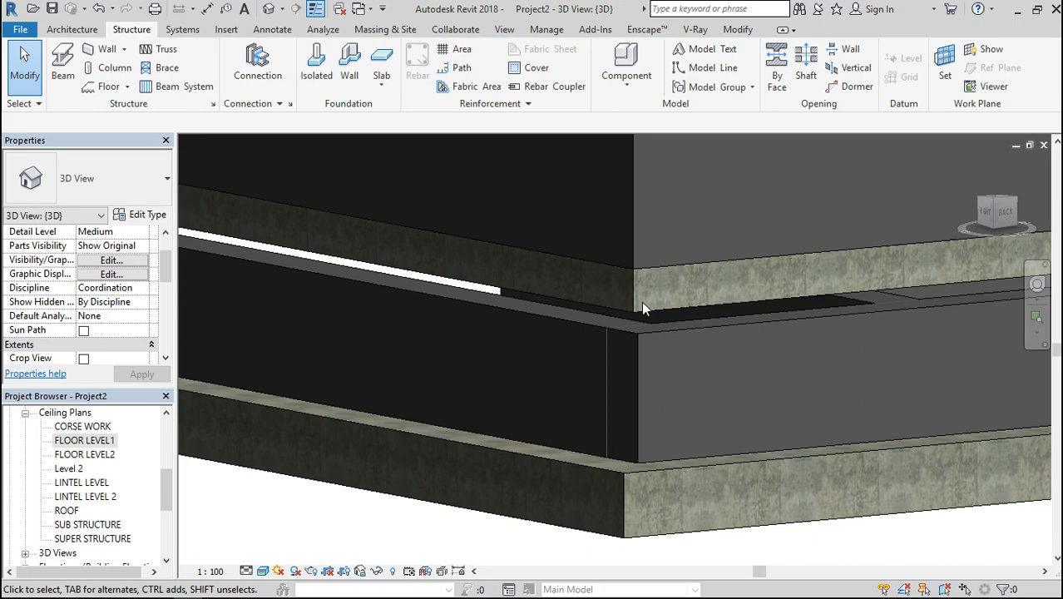
Duplicate the type of the side beam above the gap at the back corner as 400 x 800mm 3, with h set to 300
click(686, 310)
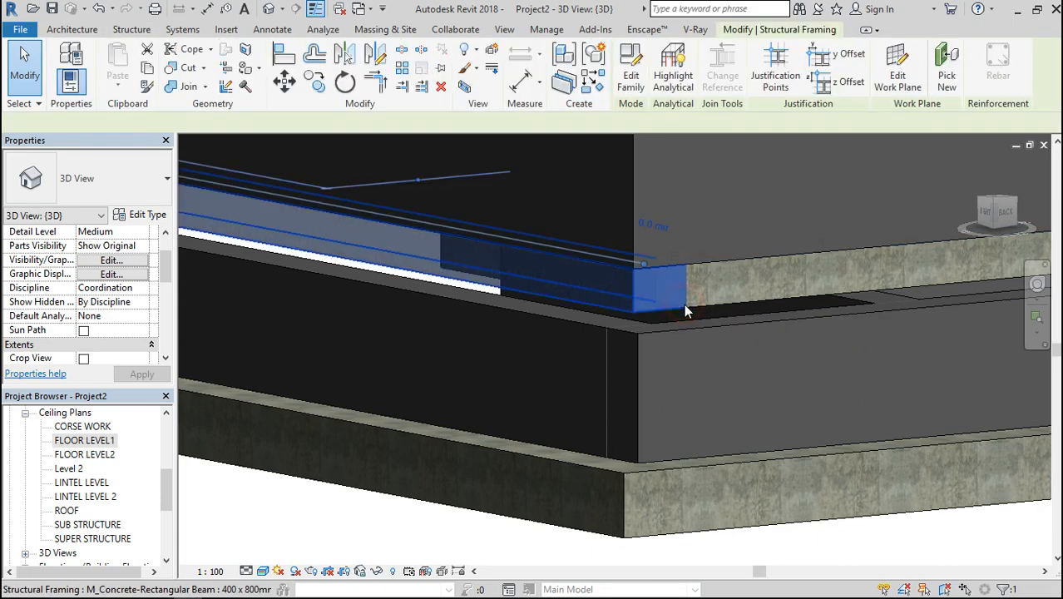
click(148, 215)
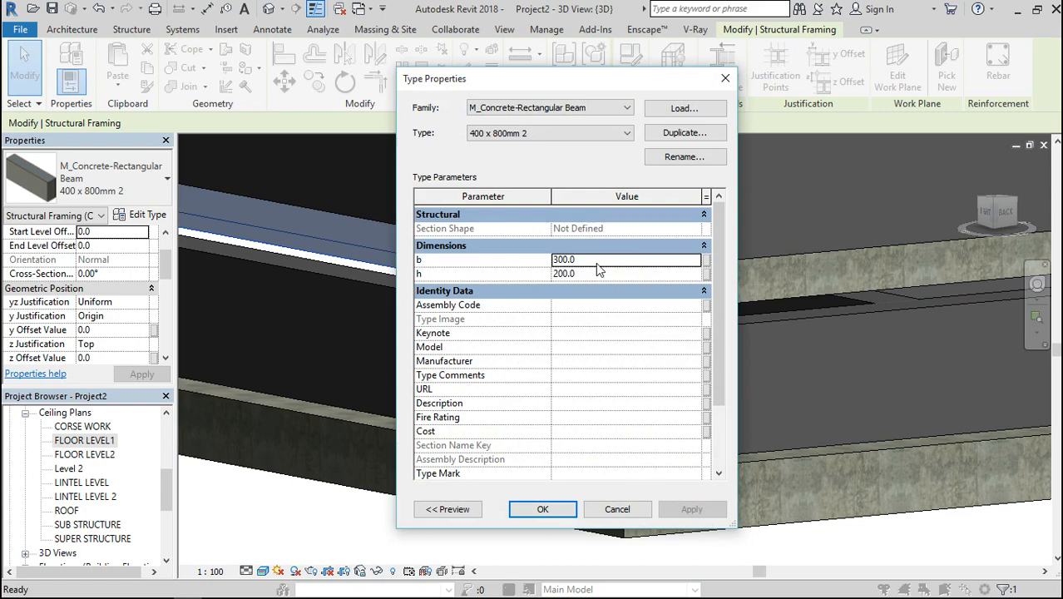
click(686, 135)
click(569, 335)
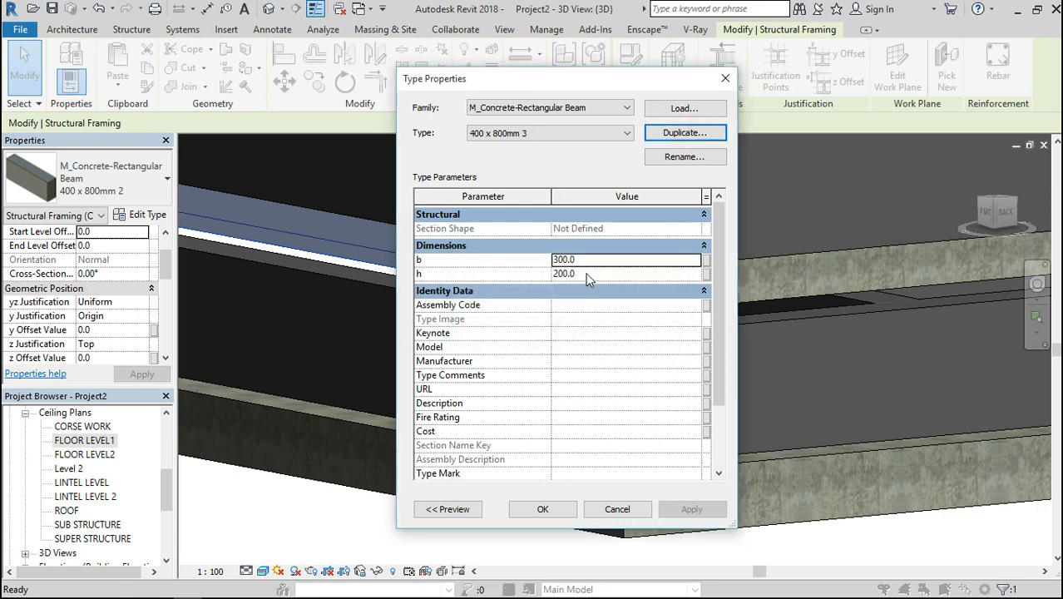
click(585, 275)
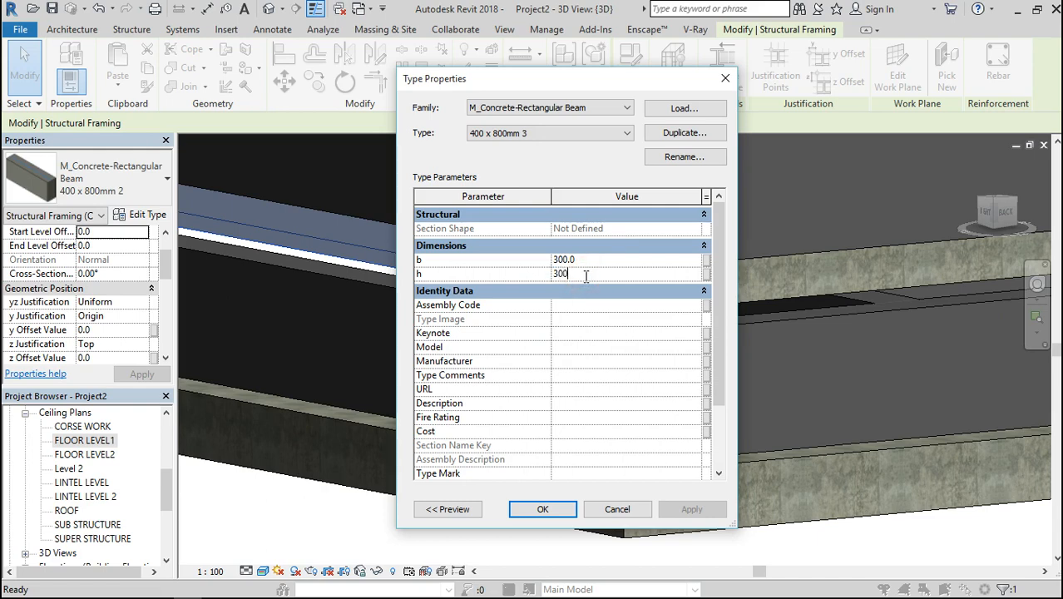
click(543, 510)
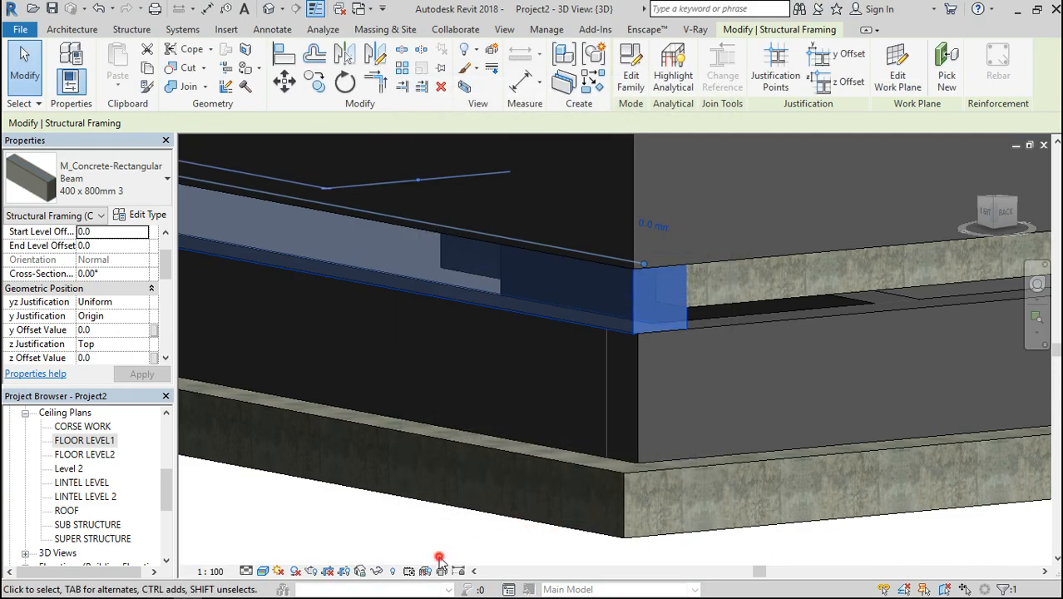
key(Escape)
scroll(627, 350, up, 3)
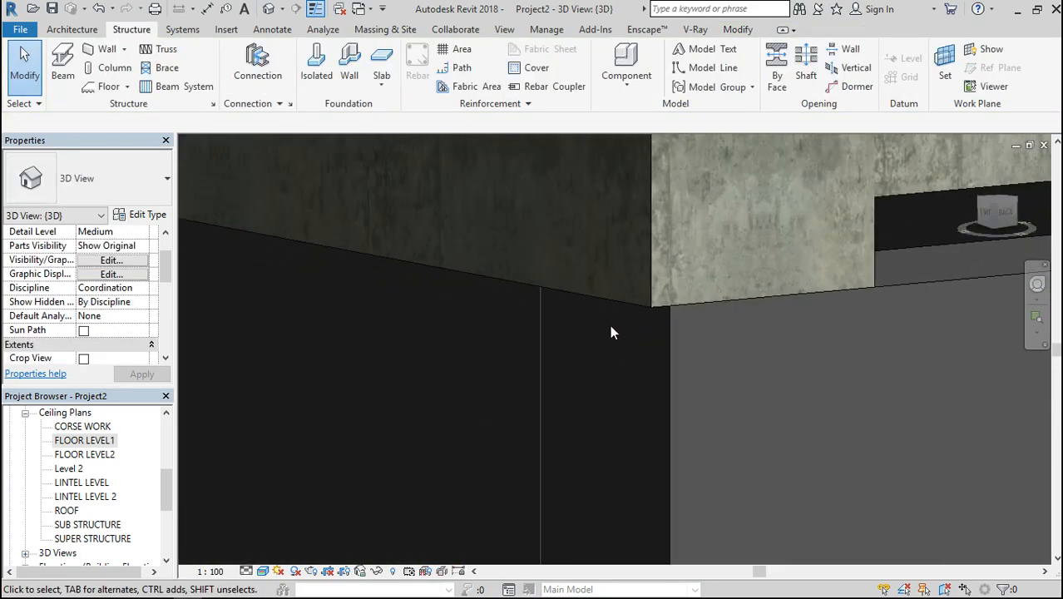
scroll(612, 331, down, 2)
scroll(697, 314, down, 2)
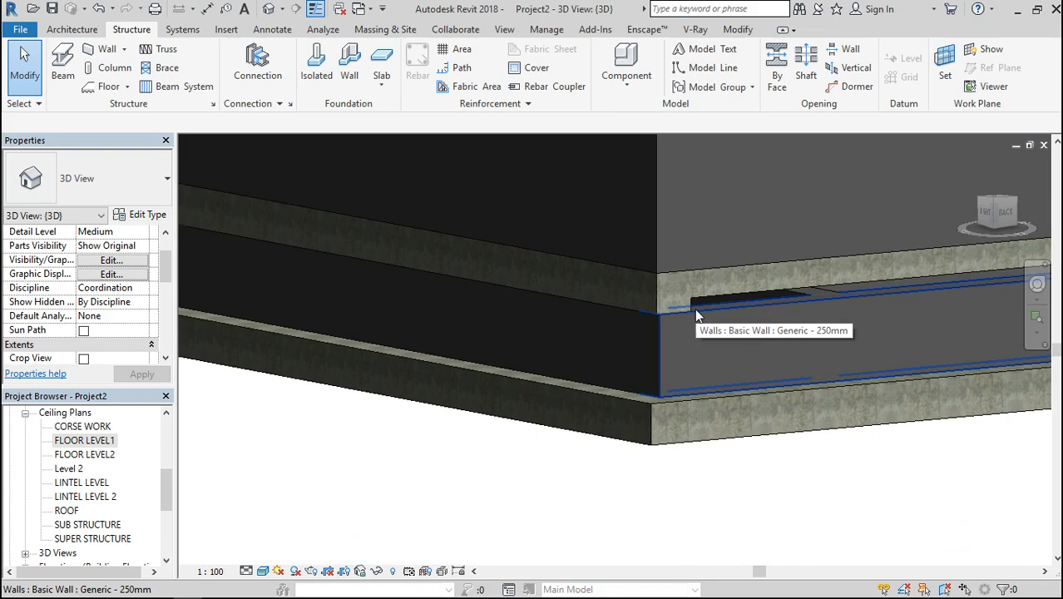
Change the type of the lower wall at the building's back corner to Generic - 300mm
click(618, 394)
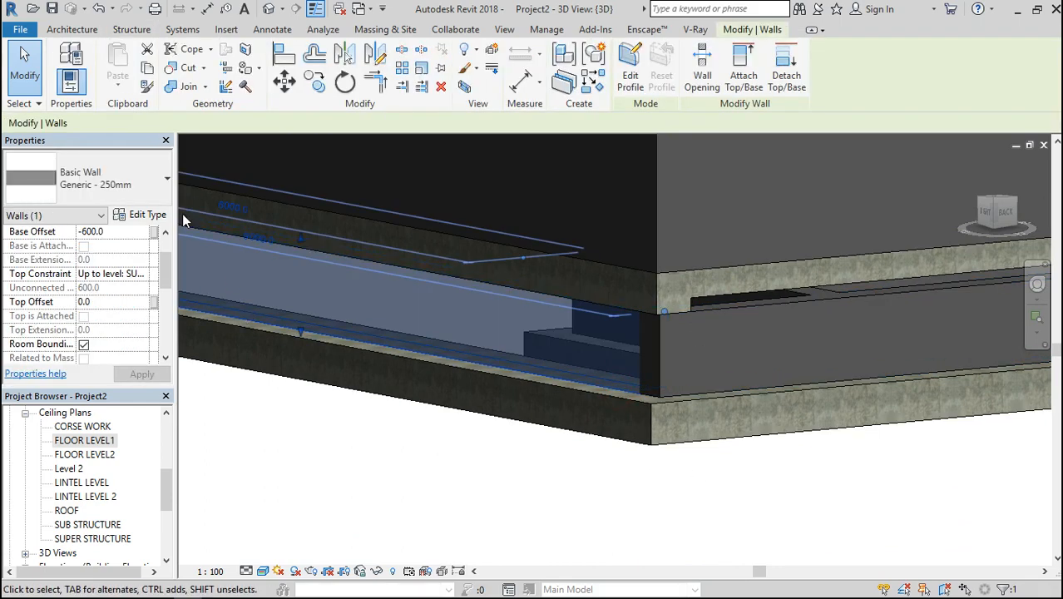
click(130, 191)
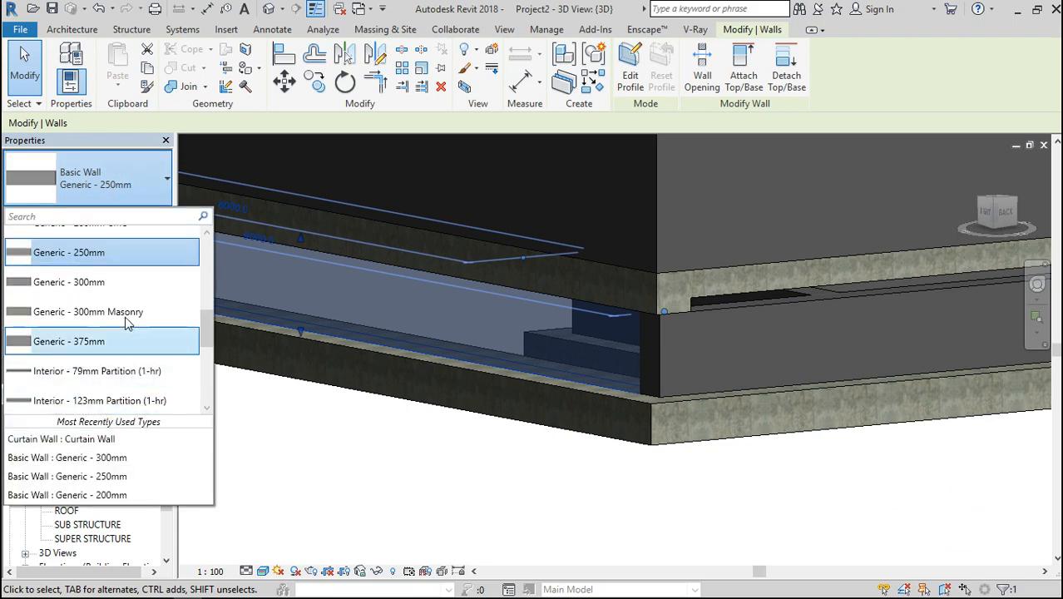
click(99, 282)
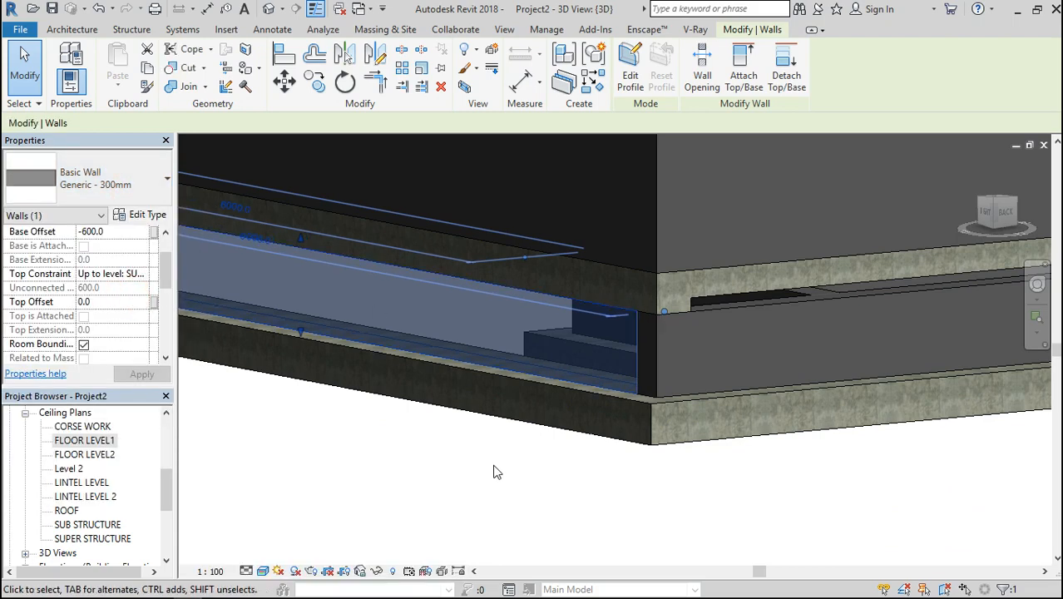
click(493, 471)
Duplicate the type of the four 400 x 800mm beams around the small room's lower walls as 400 x 800mm 4, with h set to 300
scroll(670, 320, up, 3)
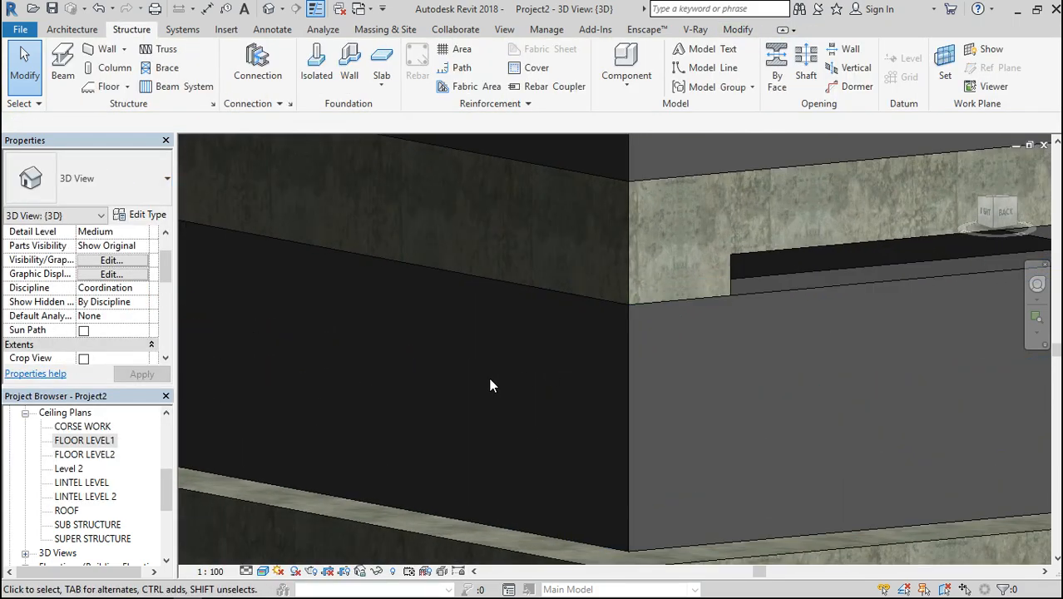
scroll(487, 321, down, 5)
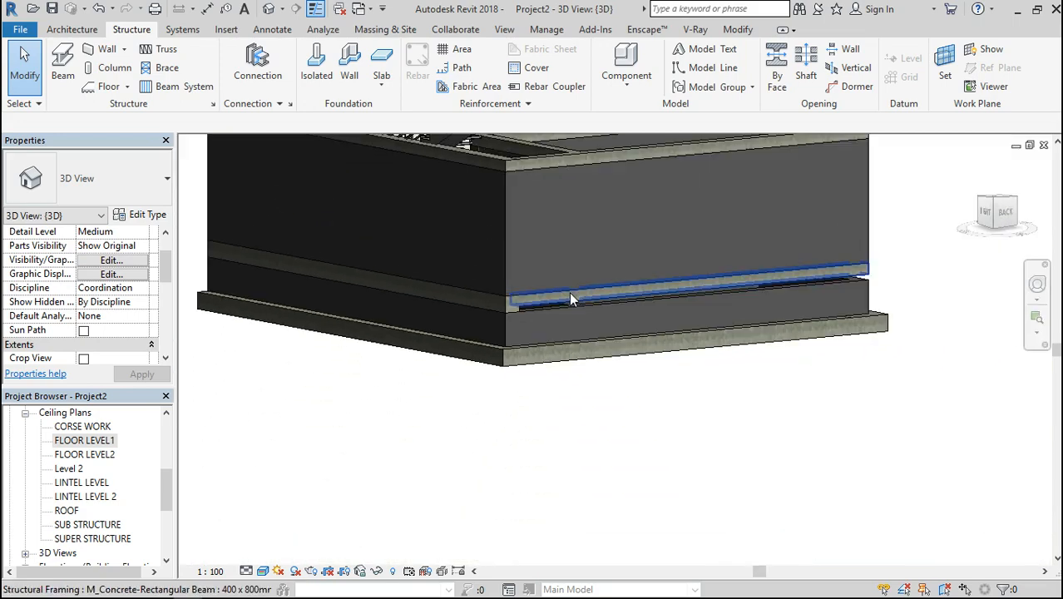
click(571, 294)
drag(993, 214, 893, 241)
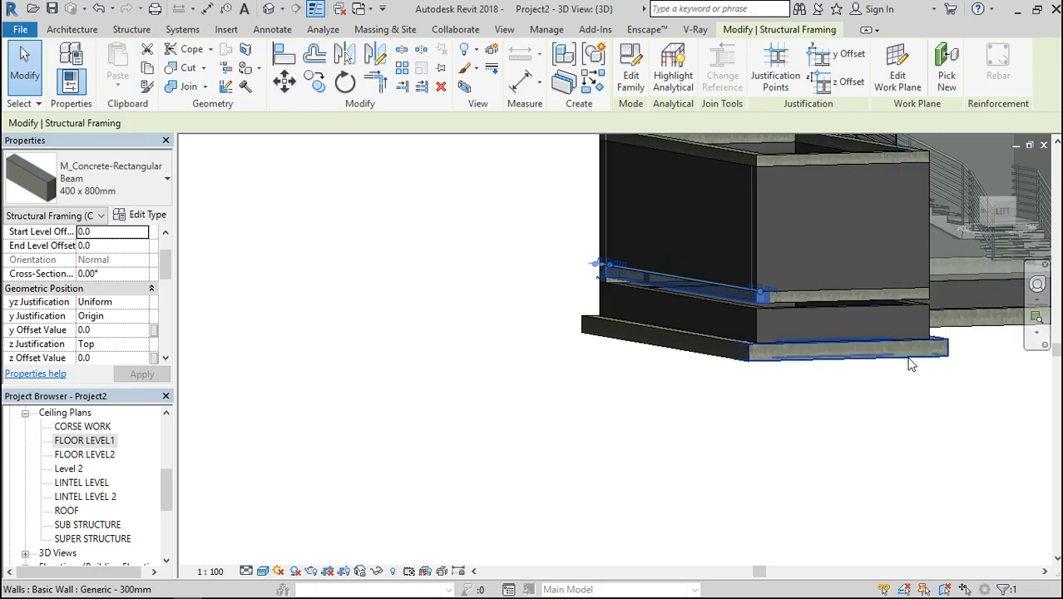
ctrl+click(840, 299)
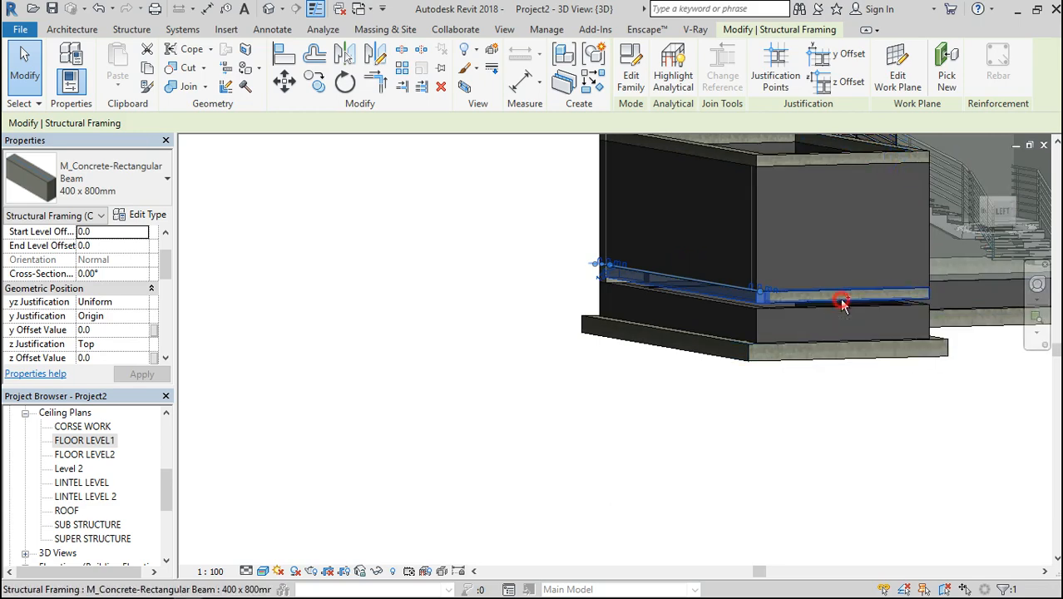
mouse_move(1009, 233)
mouse_down()
mouse_move(1006, 274)
mouse_move(1002, 249)
mouse_move(977, 237)
mouse_up()
ctrl+click(708, 343)
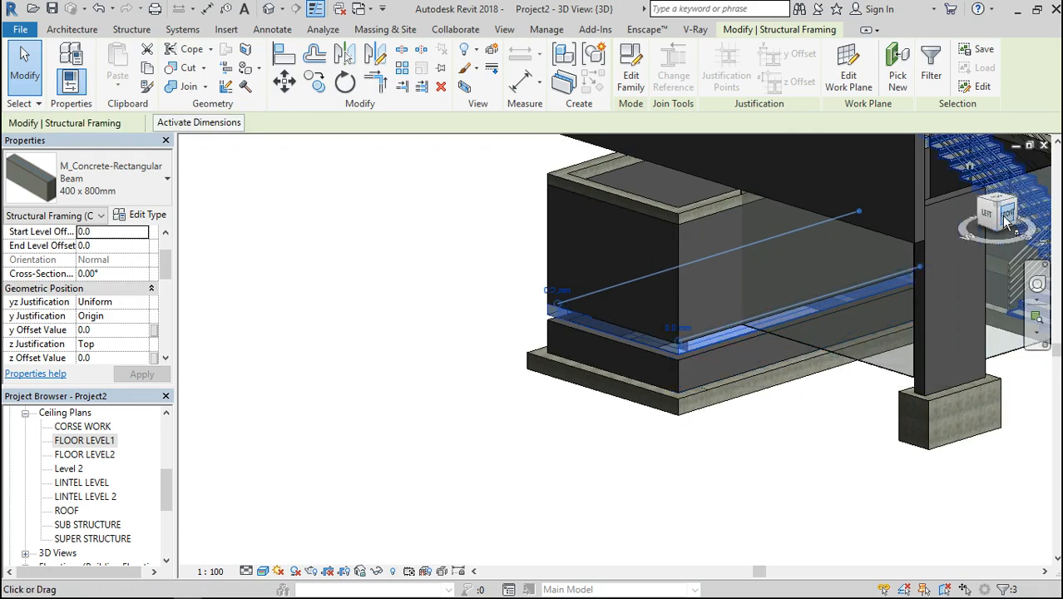
mouse_move(1001, 217)
mouse_down()
mouse_move(1039, 252)
mouse_move(1049, 291)
mouse_move(1049, 240)
mouse_up()
scroll(769, 185, up, 2)
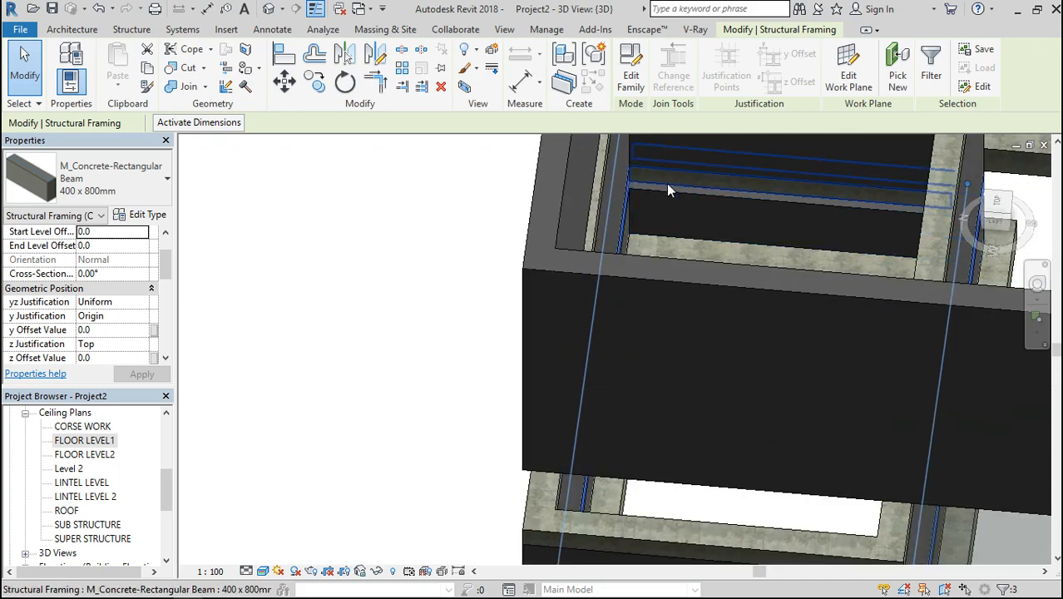
scroll(668, 179, up, 3)
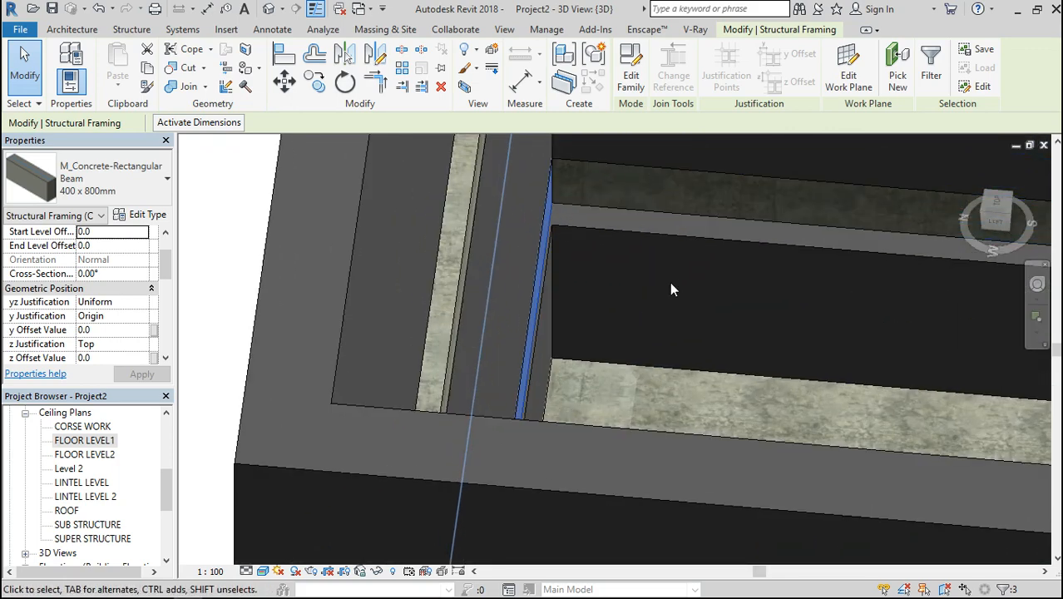
click(629, 210)
scroll(713, 343, down, 2)
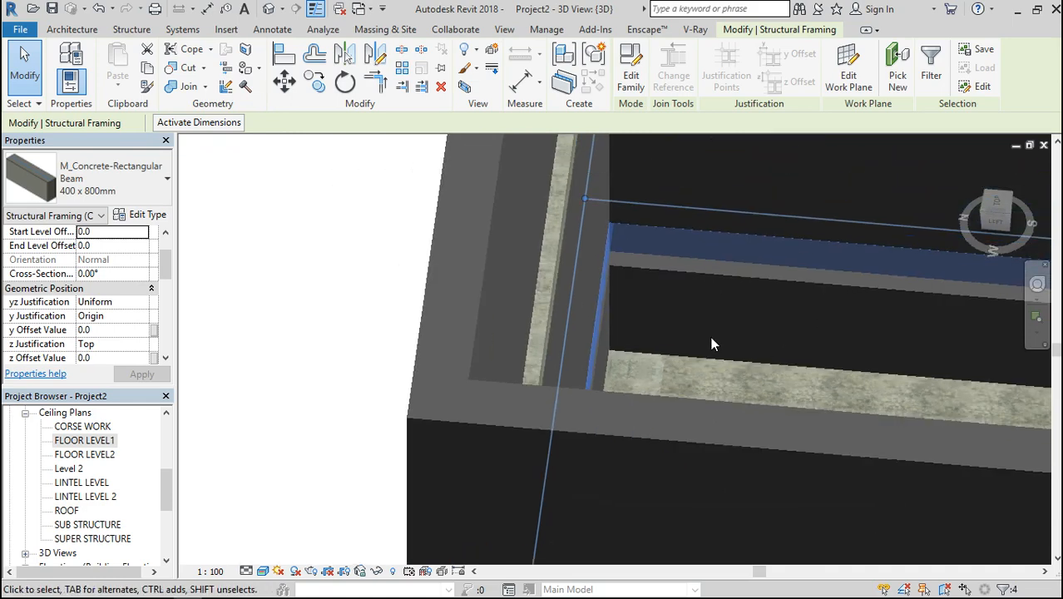
click(141, 216)
click(687, 133)
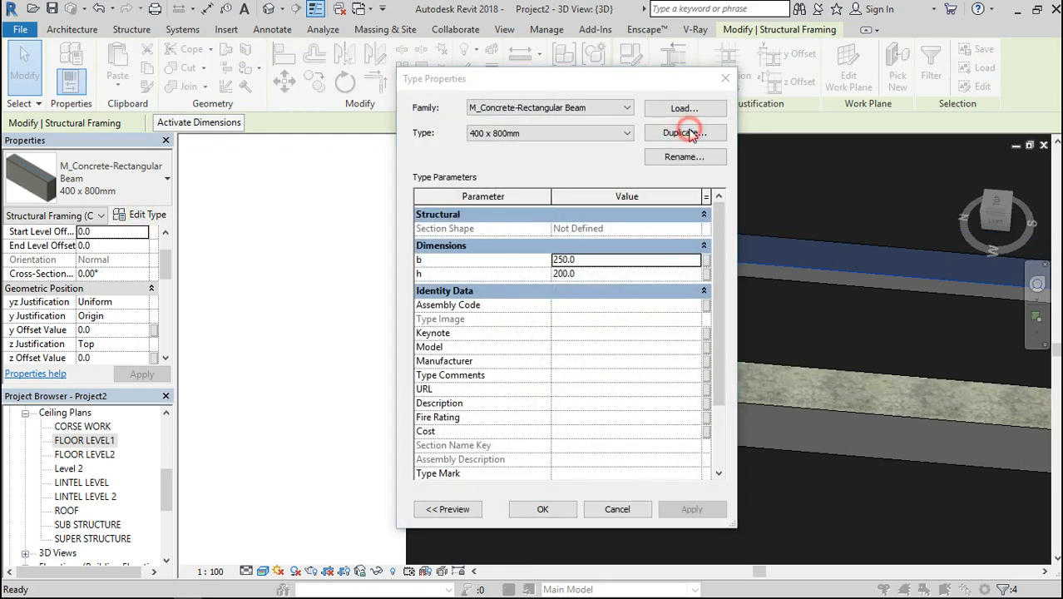
click(560, 334)
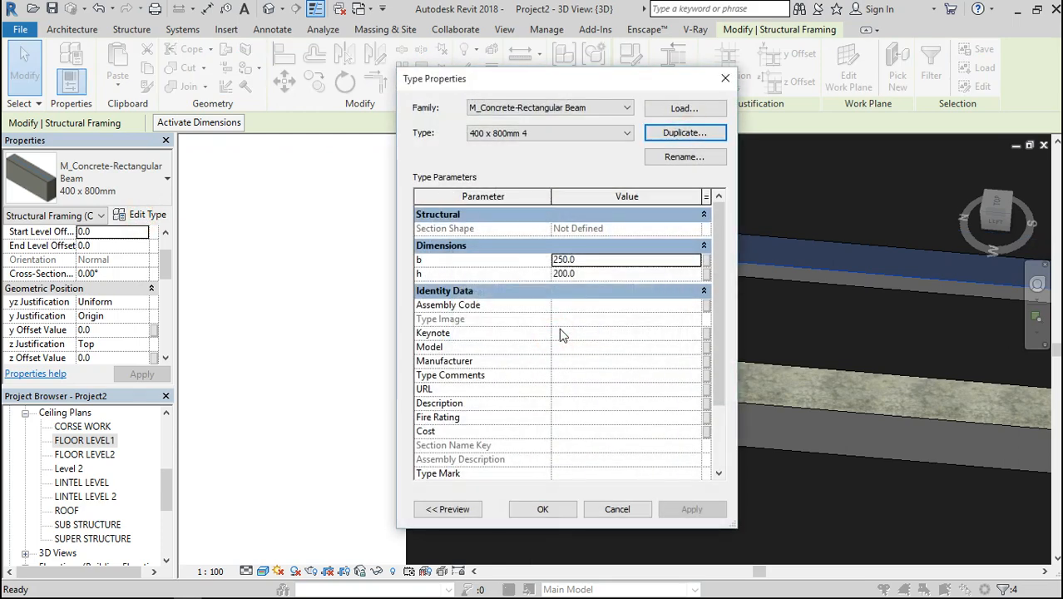
click(587, 273)
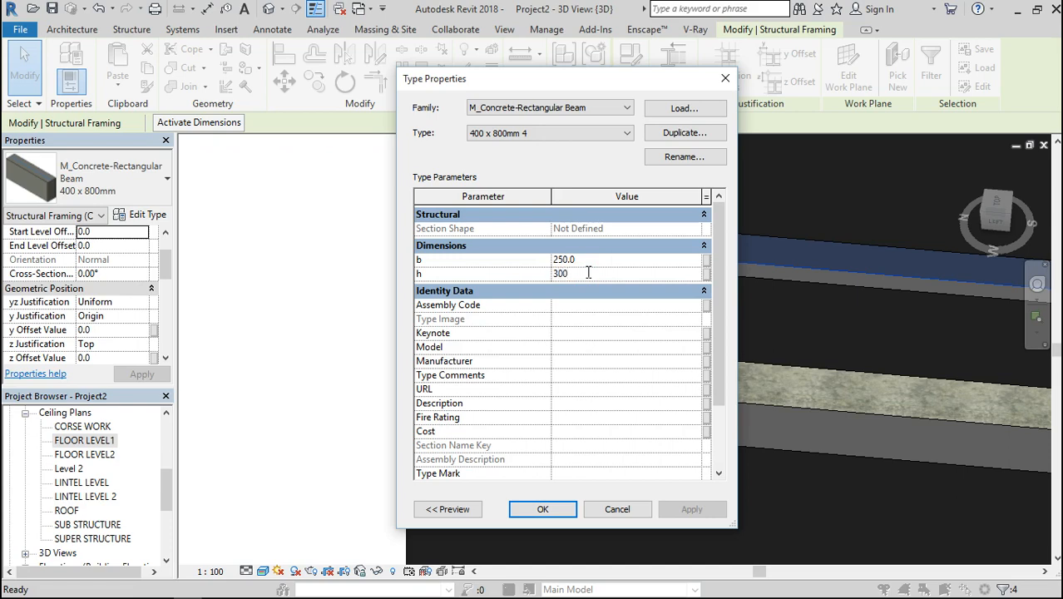
click(538, 509)
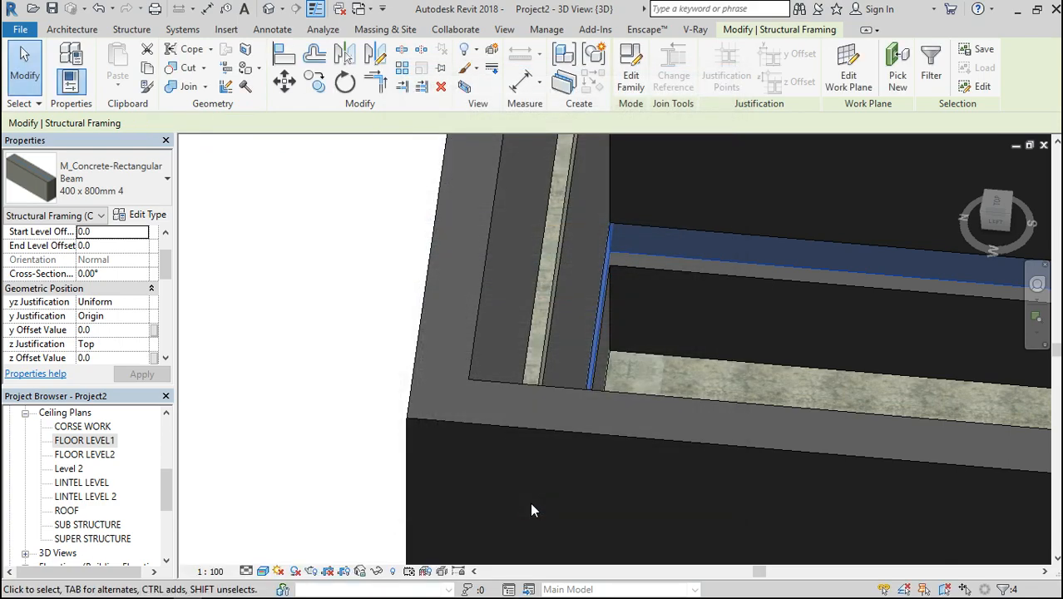
Clear the beam selection and examine the beam and wall junctions from the building's left and front sides
scroll(571, 312, up, 2)
scroll(572, 310, down, 3)
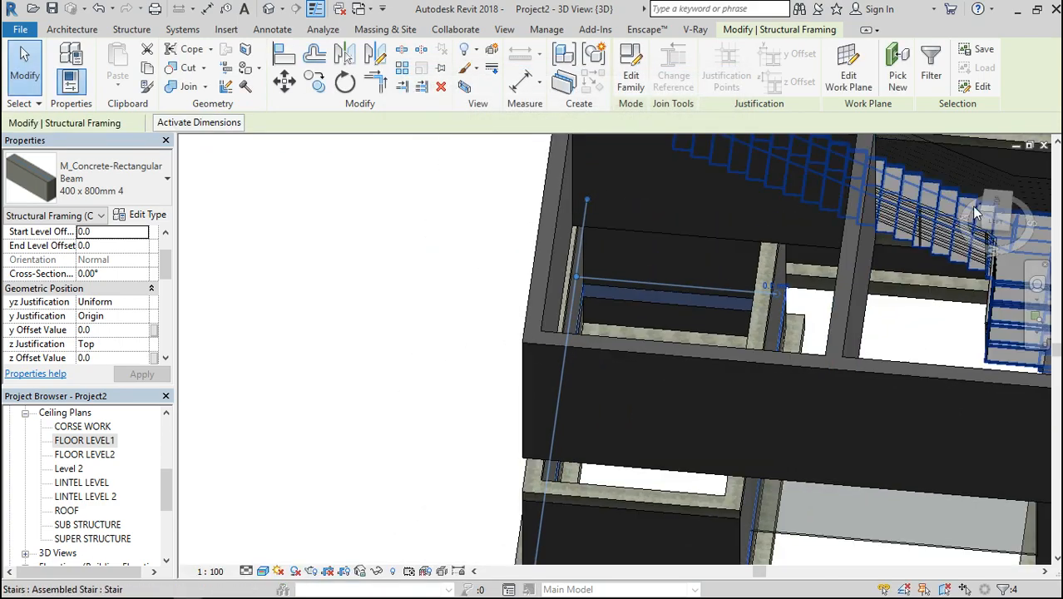
click(1002, 222)
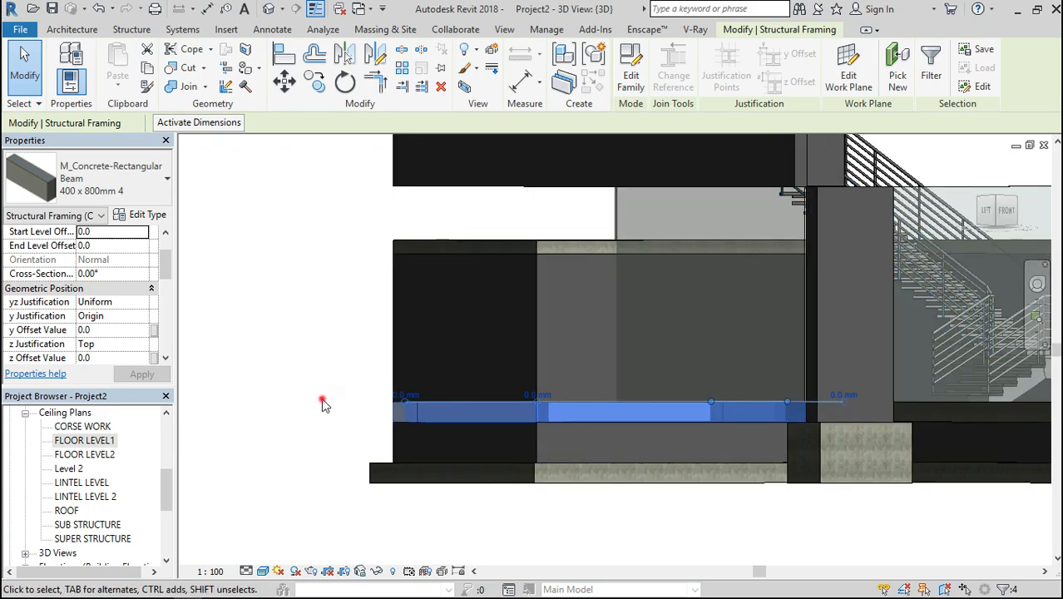
click(321, 400)
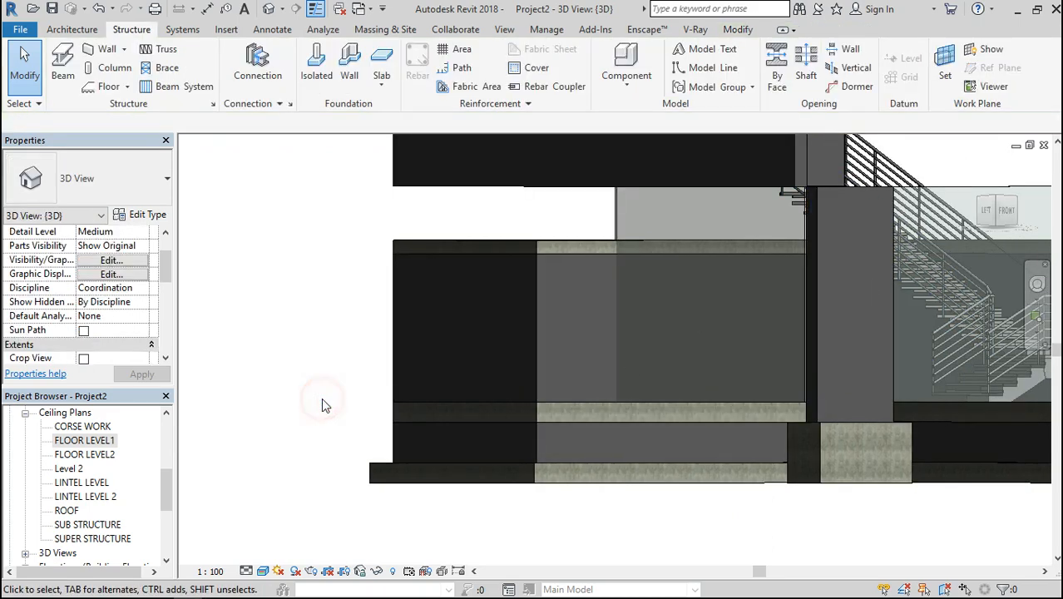
mouse_move(1001, 219)
mouse_down()
mouse_move(1039, 262)
mouse_move(1056, 262)
mouse_up()
mouse_move(956, 256)
mouse_down()
mouse_move(1009, 218)
mouse_move(979, 248)
mouse_move(950, 256)
mouse_move(898, 217)
mouse_move(869, 227)
mouse_move(834, 217)
mouse_move(823, 250)
mouse_move(796, 228)
mouse_up()
click(985, 212)
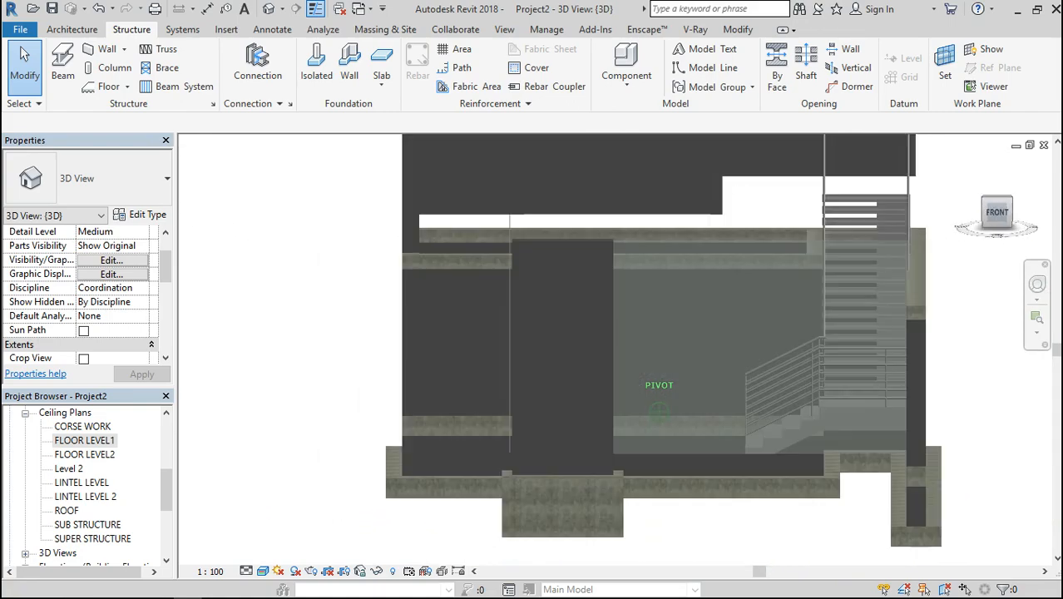
drag(984, 209, 1006, 219)
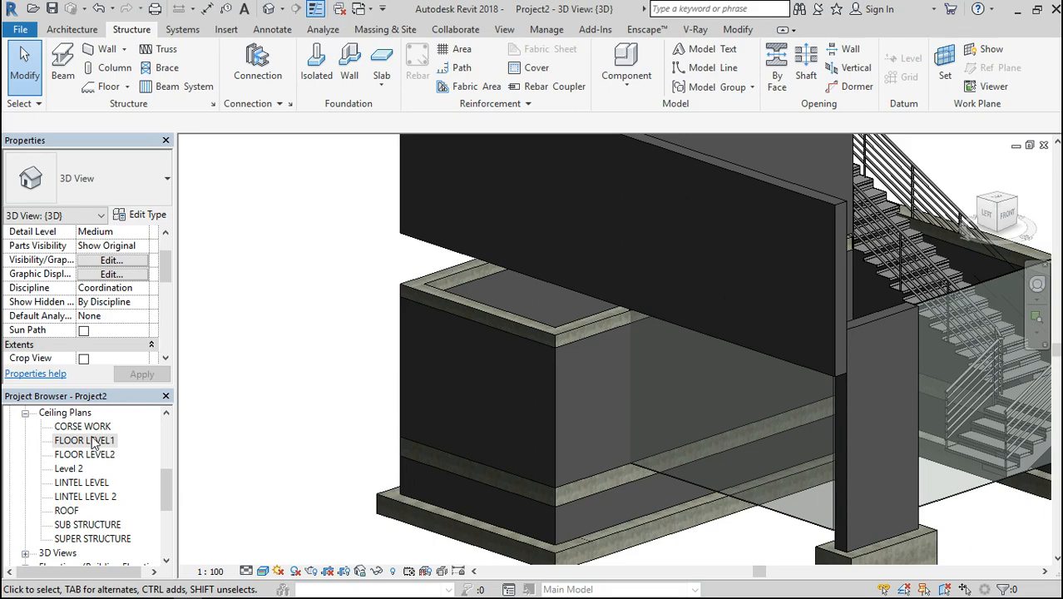
Open the South elevation and measure the vertical distance between the CORSE WORK level and Level 2
drag(166, 489, 164, 522)
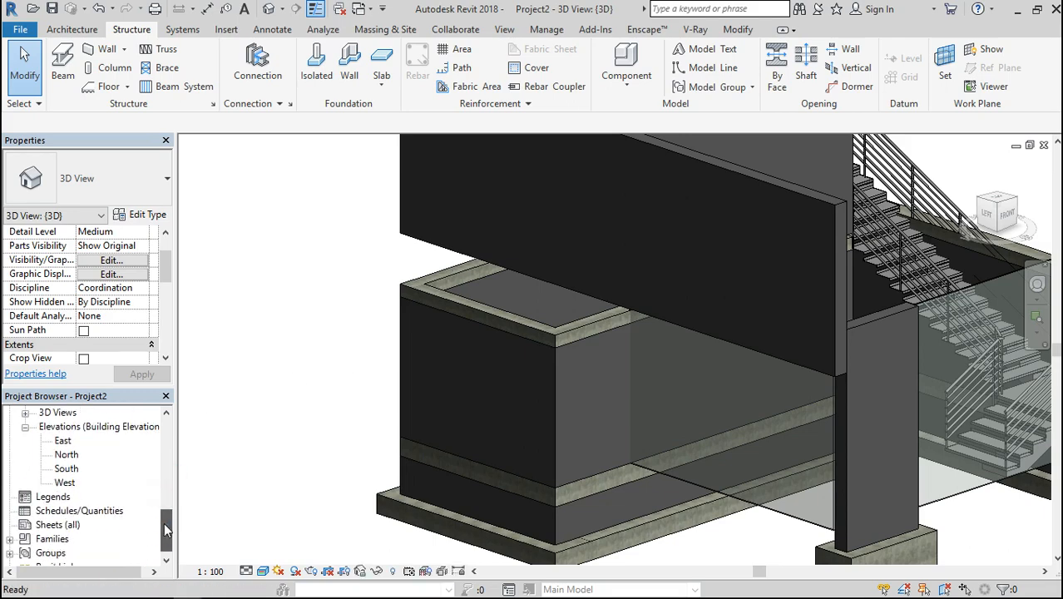
double_click(66, 469)
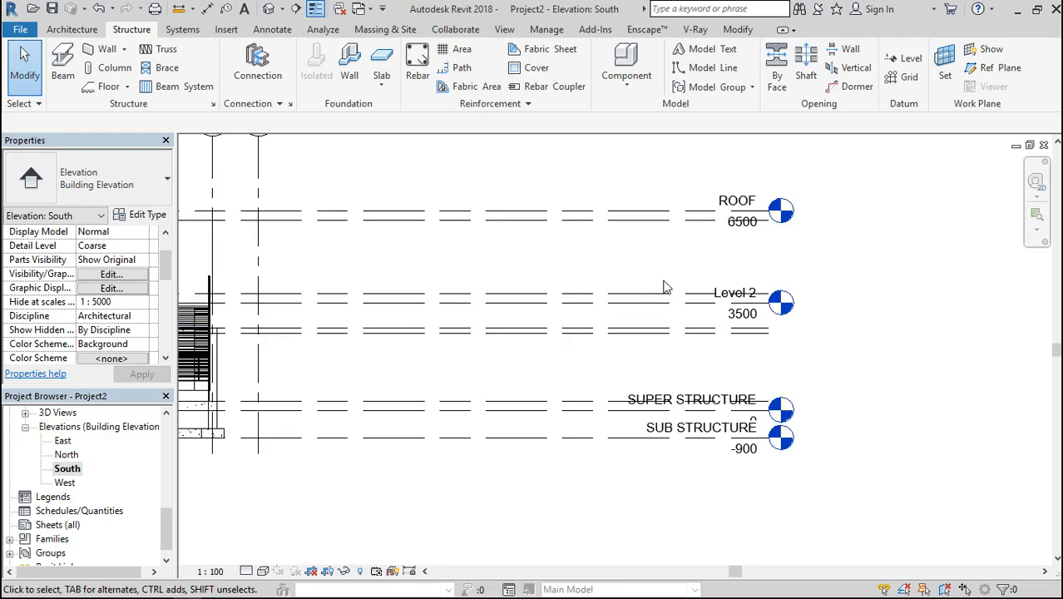
scroll(665, 285, down, 2)
scroll(349, 308, up, 4)
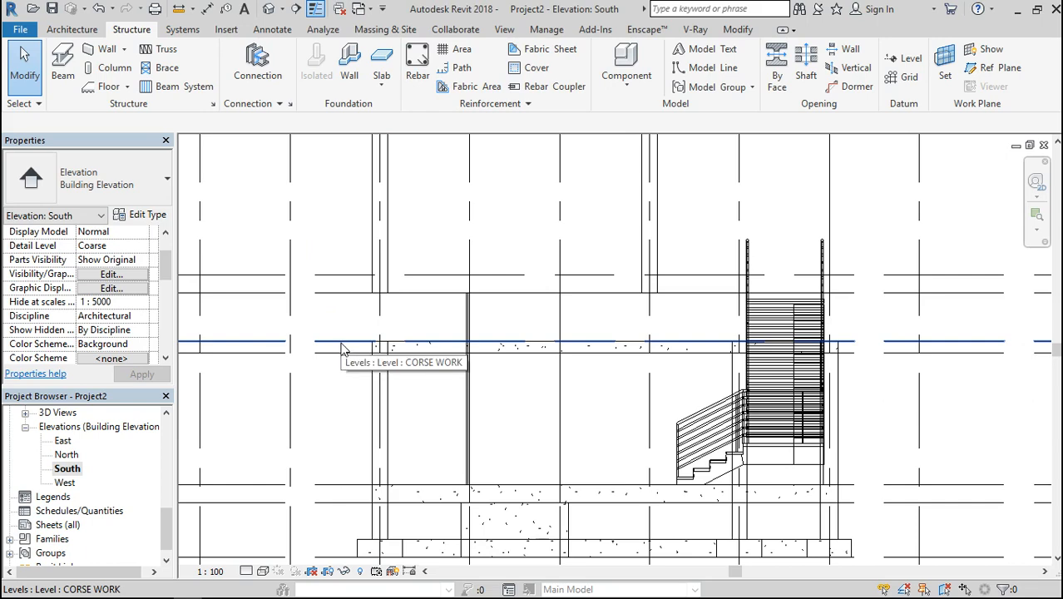
click(341, 347)
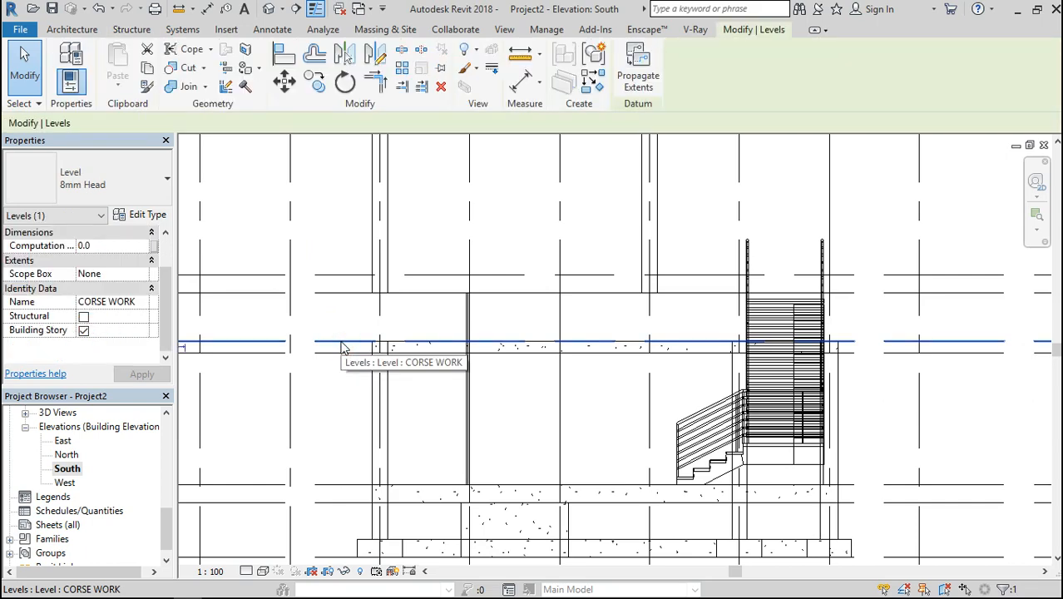
click(518, 56)
click(332, 296)
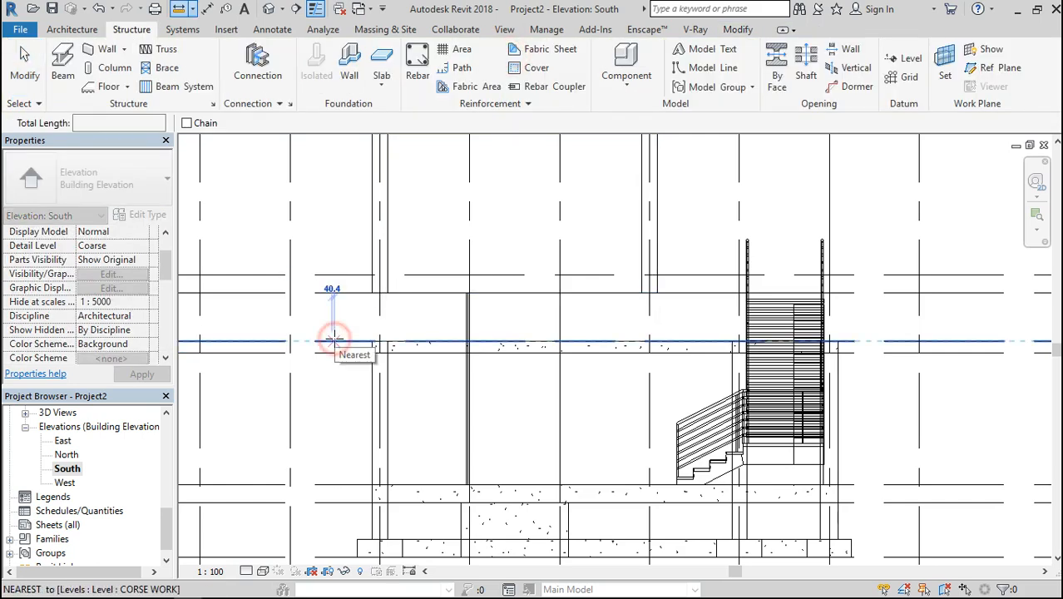
click(333, 338)
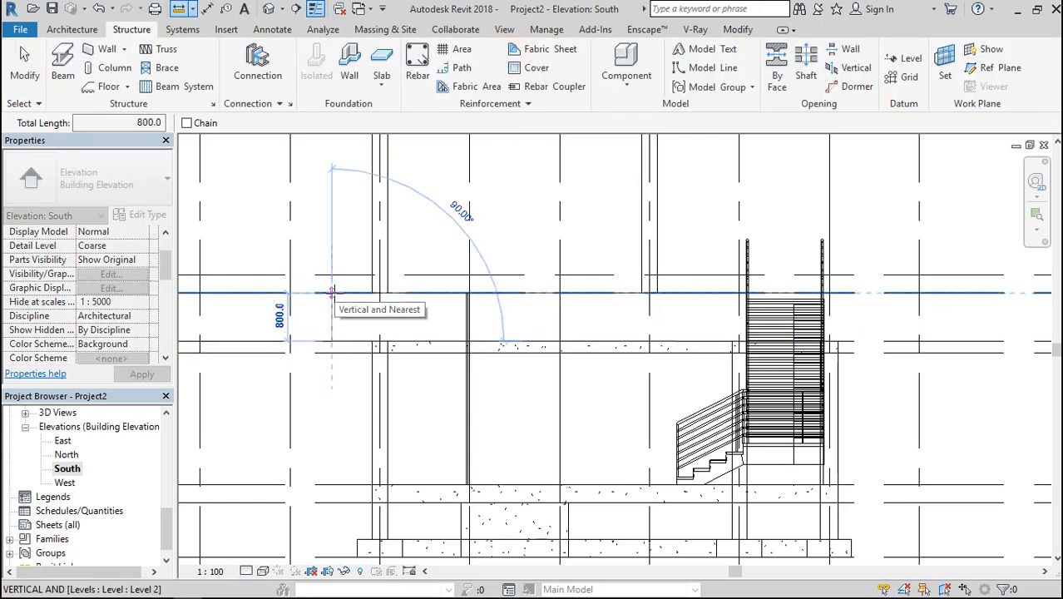
key(Escape)
key(Escape)
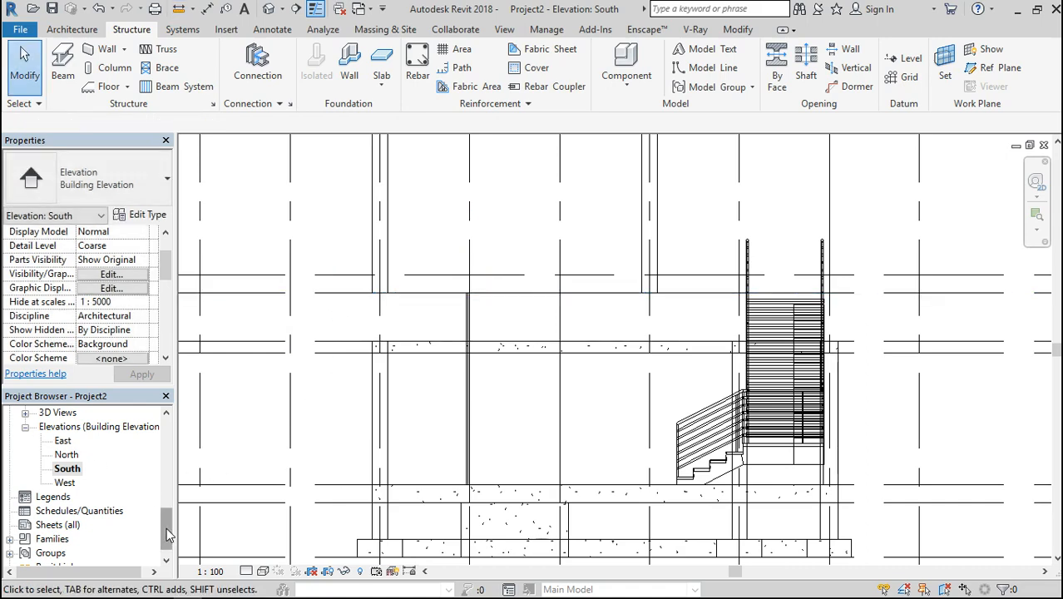
Show the CORSE WORK level's bubble in the South elevation to check its name and elevation, and hide it again
click(226, 339)
scroll(226, 345, down, 5)
scroll(226, 343, down, 1)
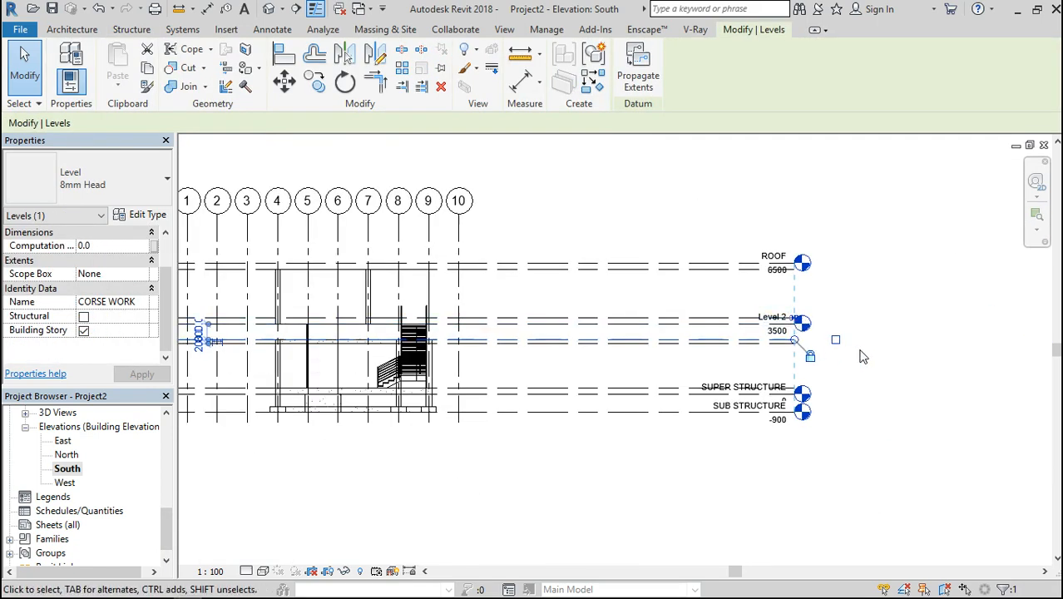
click(835, 341)
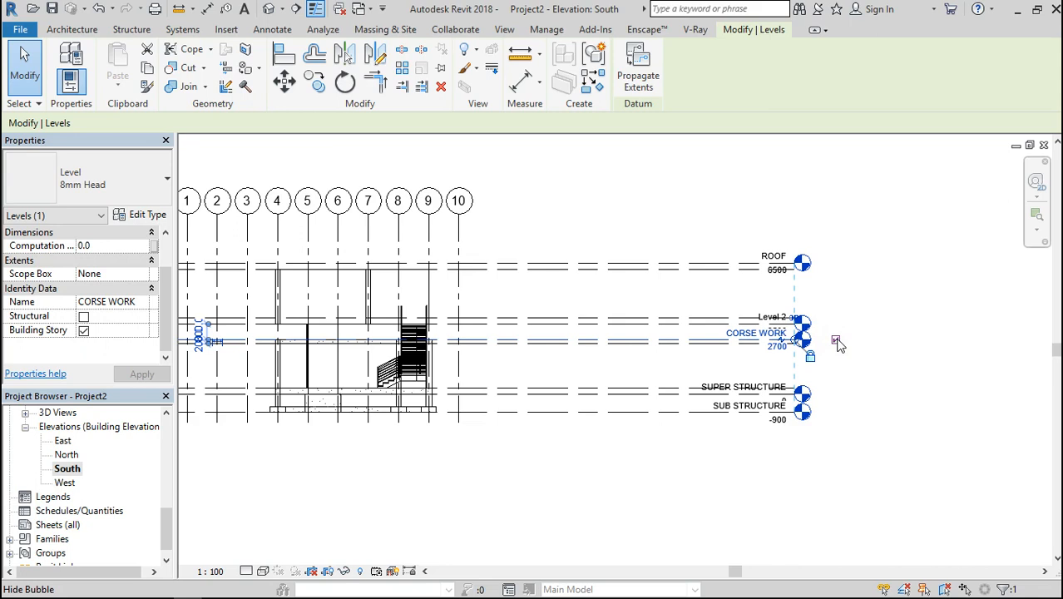
click(836, 341)
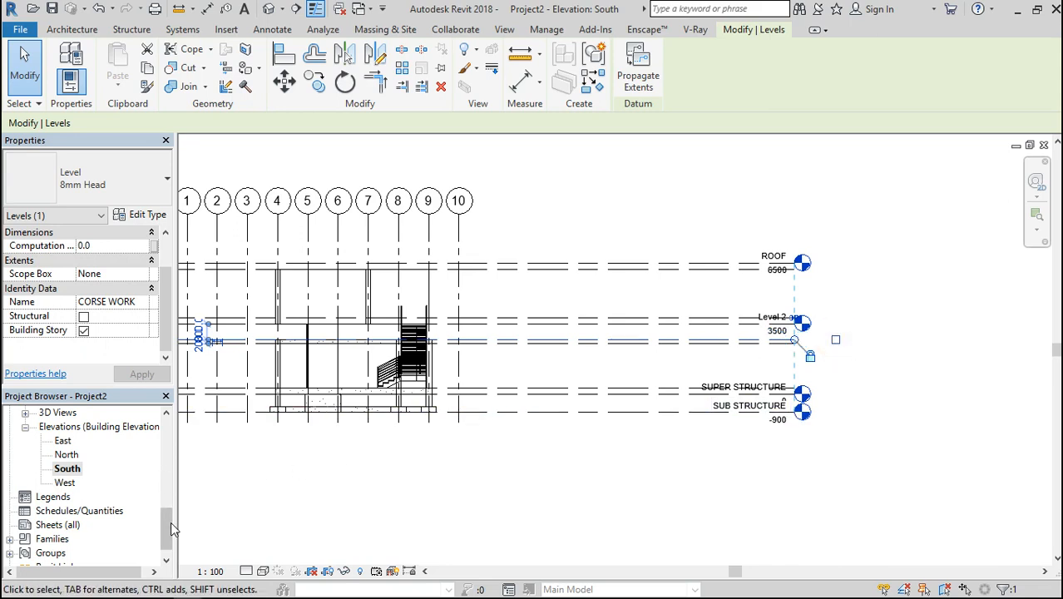
Open the CORSE WORK floor plan and set its visual style to Wireframe
drag(168, 536, 165, 453)
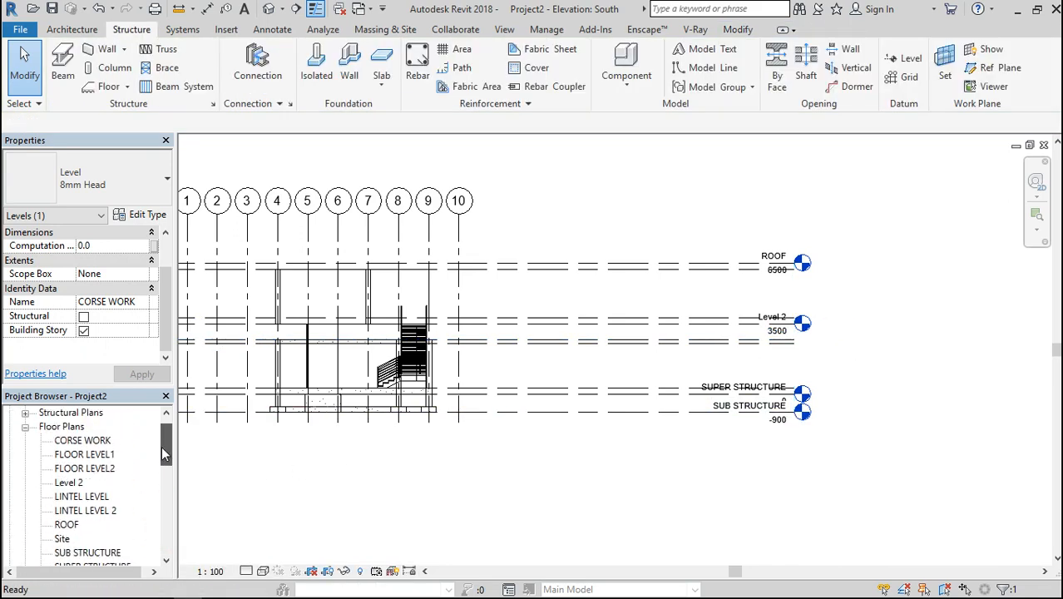
click(95, 440)
double_click(94, 441)
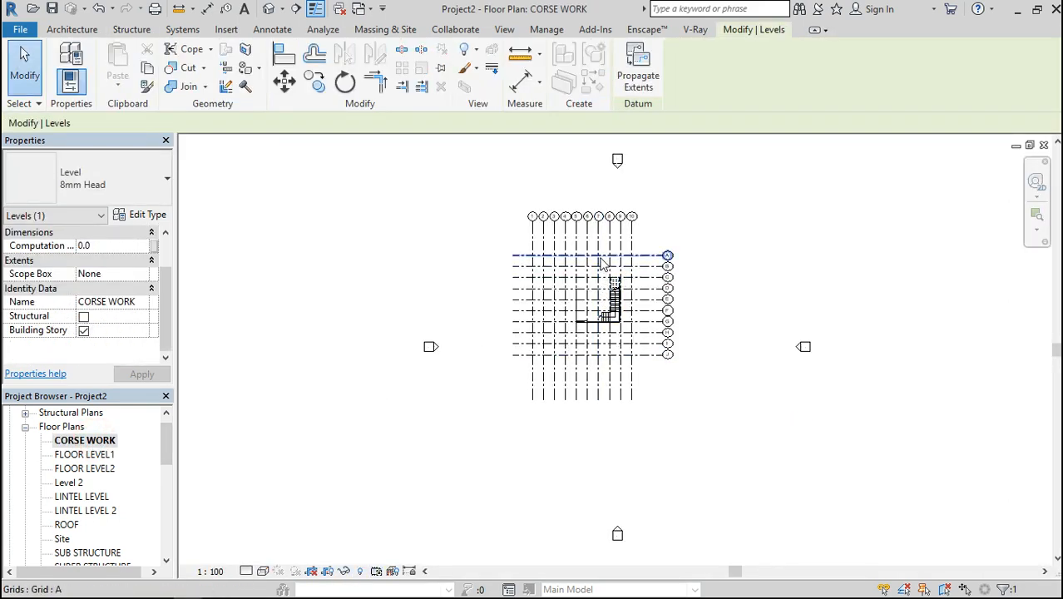
scroll(601, 259, up, 6)
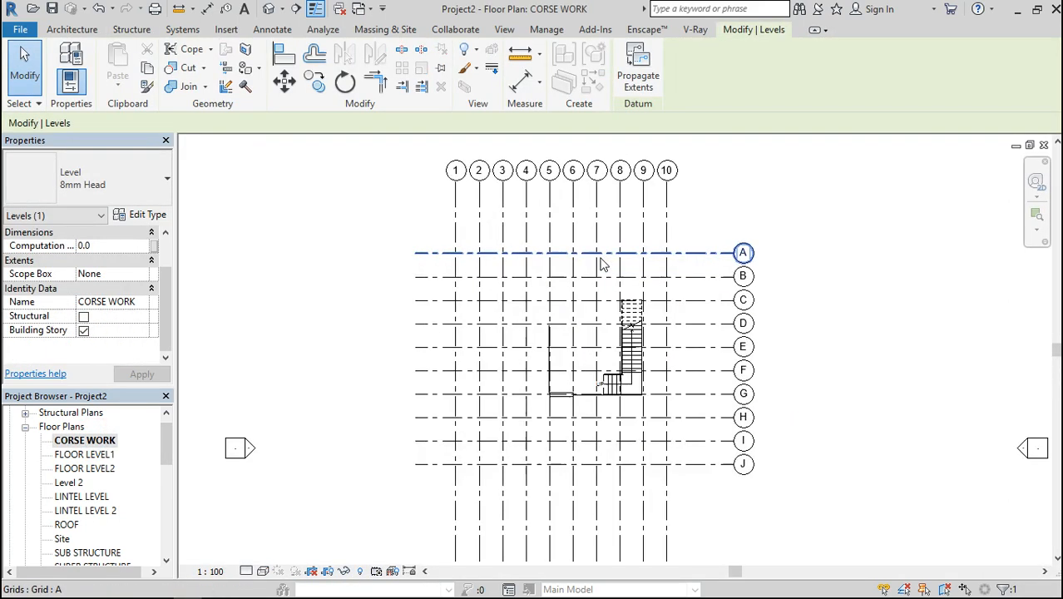
click(263, 570)
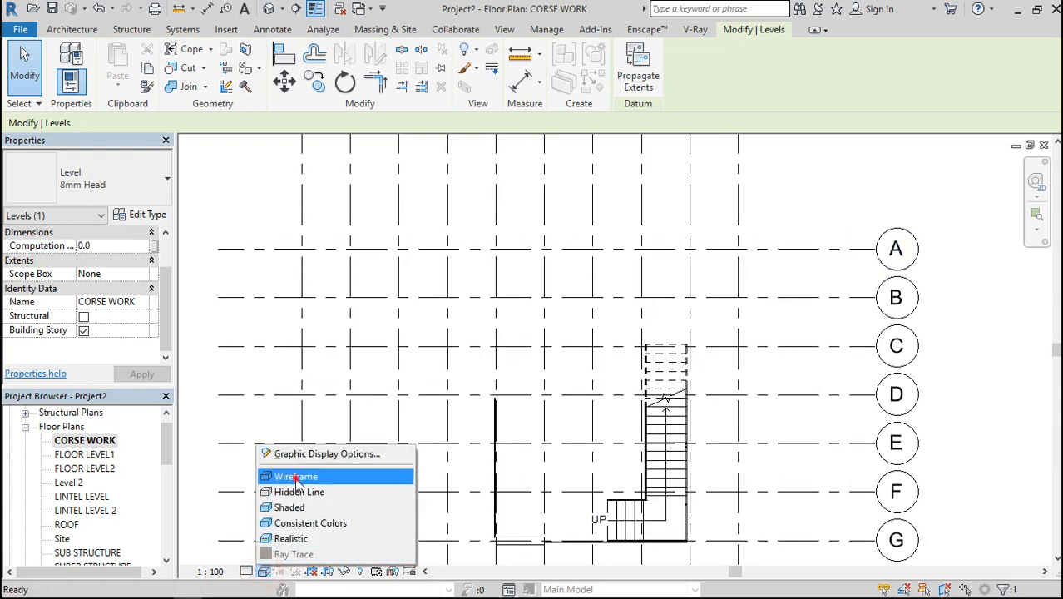
click(298, 482)
scroll(212, 428, down, 1)
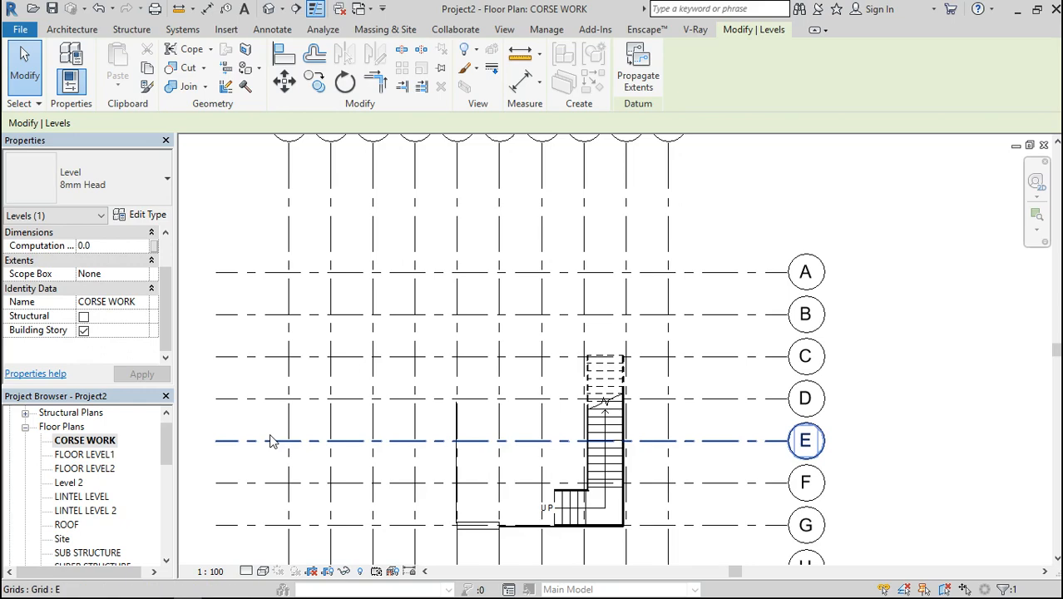
Set the CORSE WORK floor plan's underlay base level to SUB STRUCTURE and apply it
click(197, 351)
drag(167, 268, 166, 292)
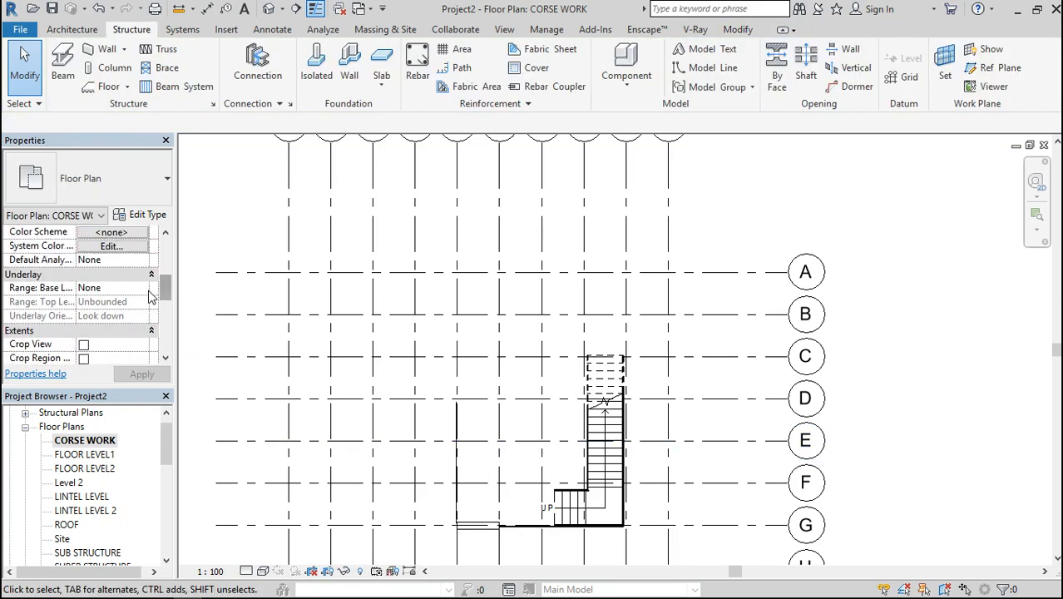
click(142, 288)
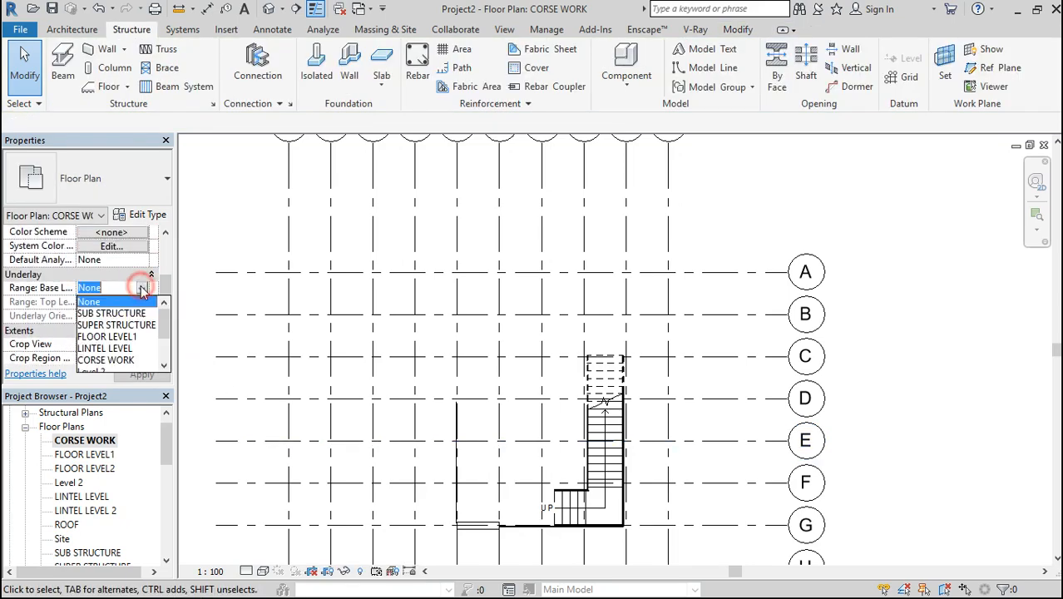
click(95, 313)
scroll(96, 318, up, 5)
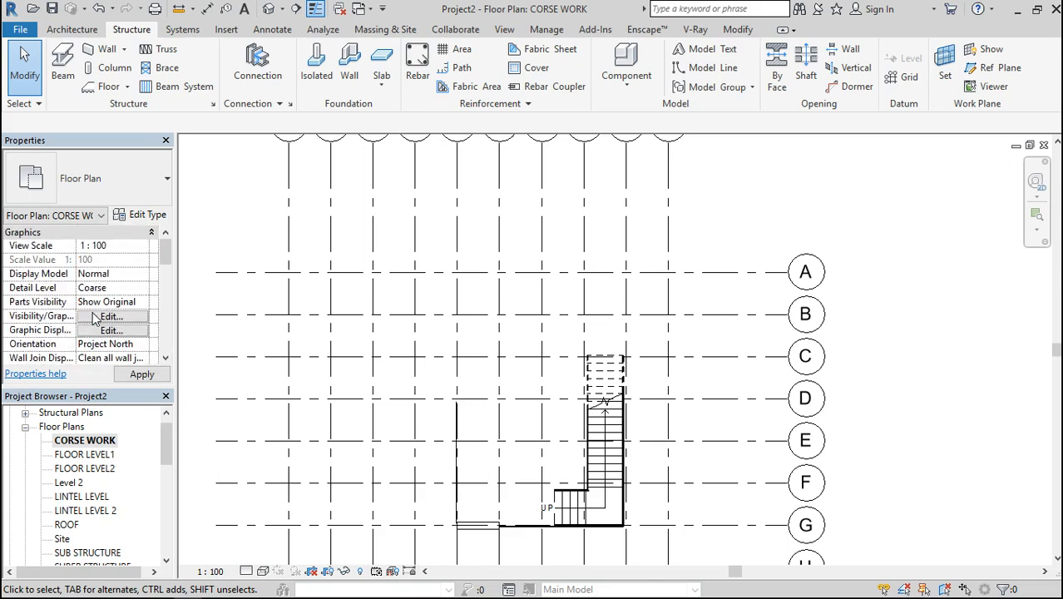
click(142, 375)
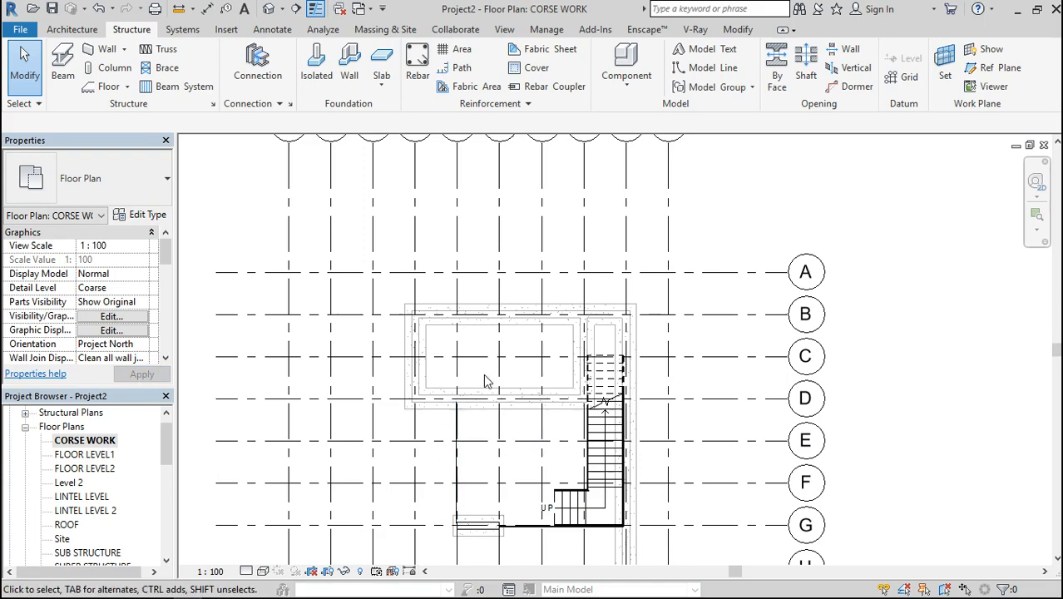
Start an architectural wall on the CORSE WORK plan with the Generic - 250mm type
scroll(487, 381, up, 4)
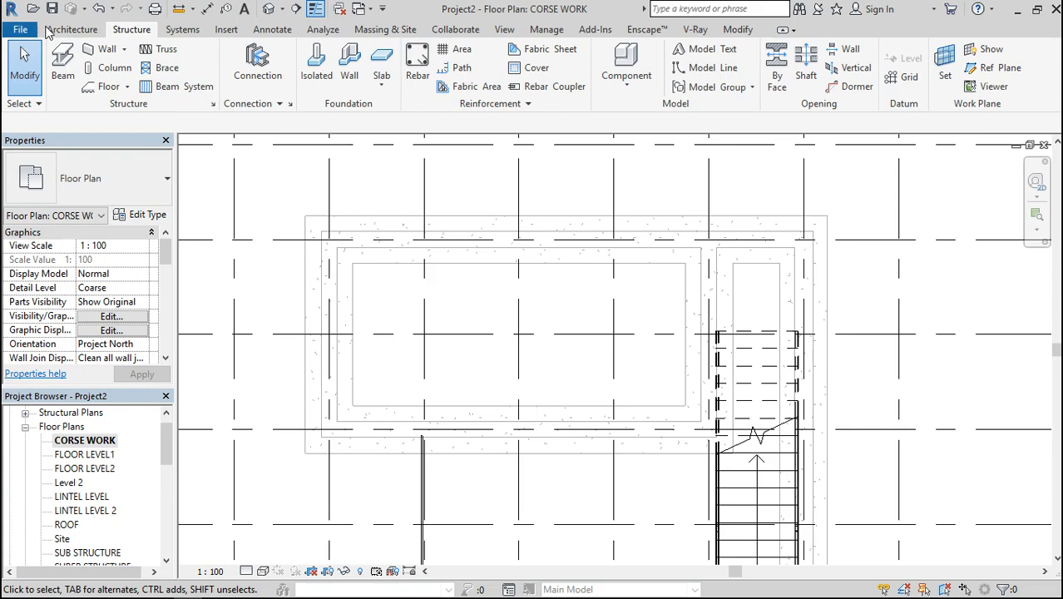
click(71, 29)
click(66, 55)
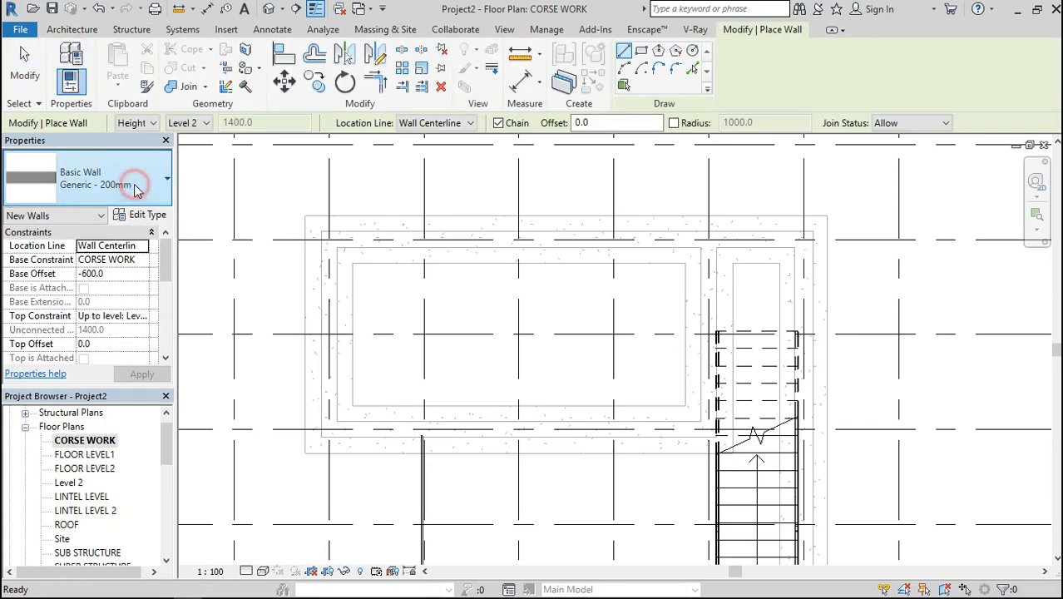
click(135, 183)
click(113, 328)
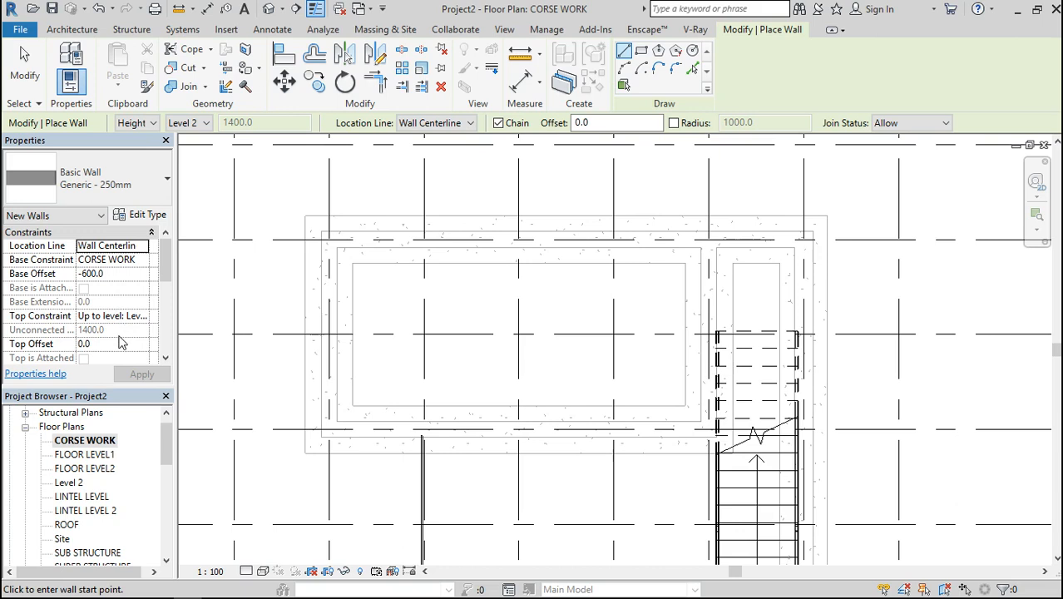
Set the new wall's base offset to 0 and apply it
scroll(119, 333, down, 1)
scroll(119, 318, up, 1)
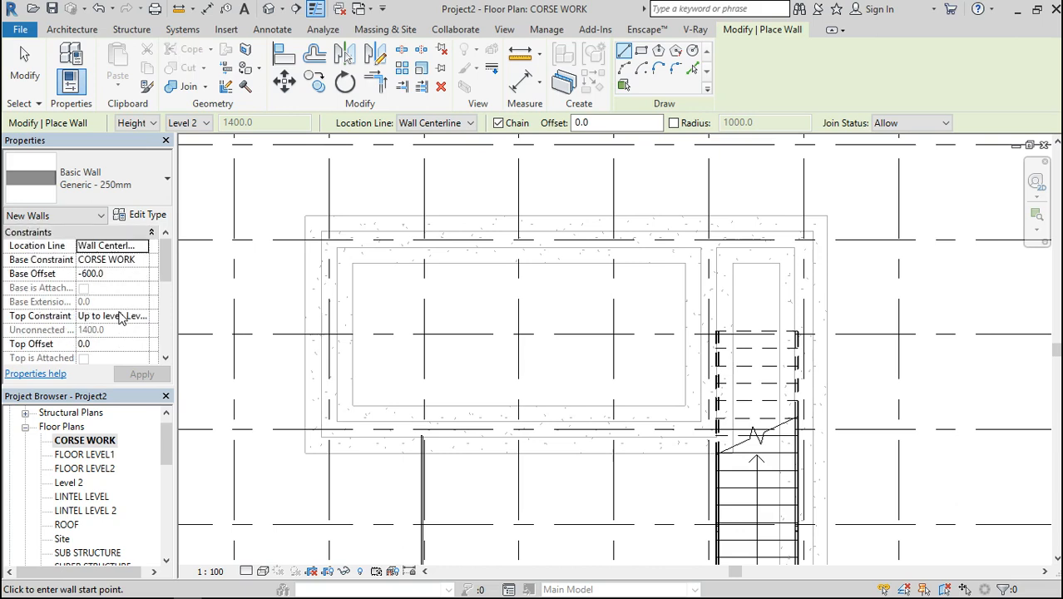
click(118, 274)
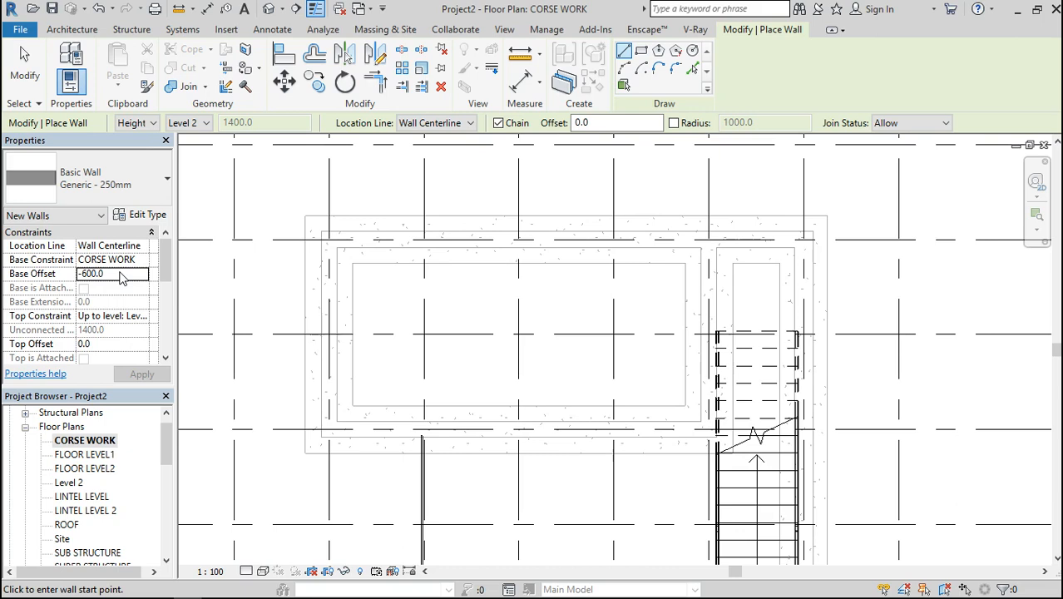
text(0)
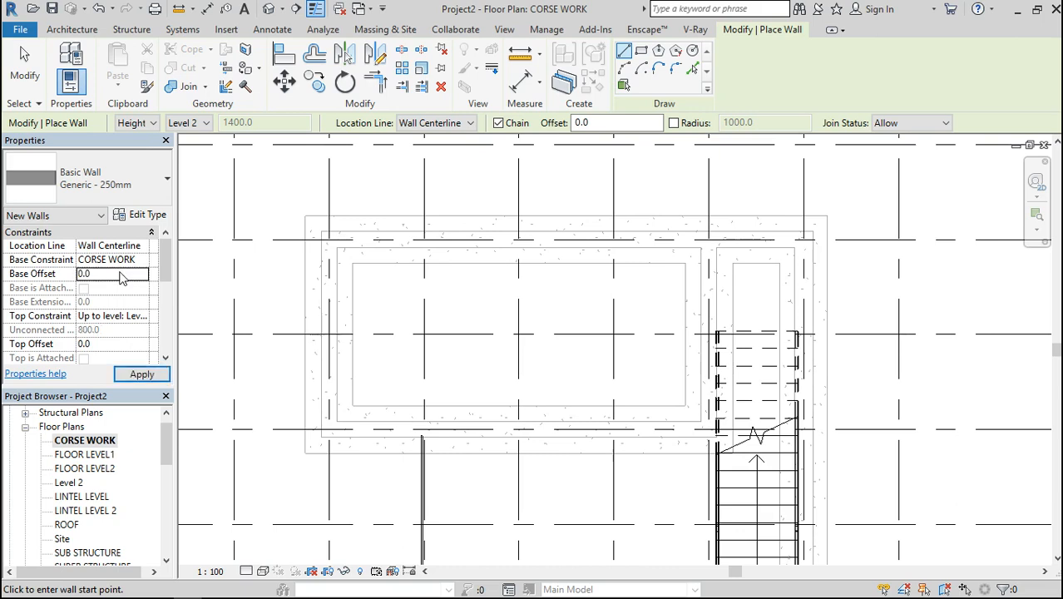
click(129, 375)
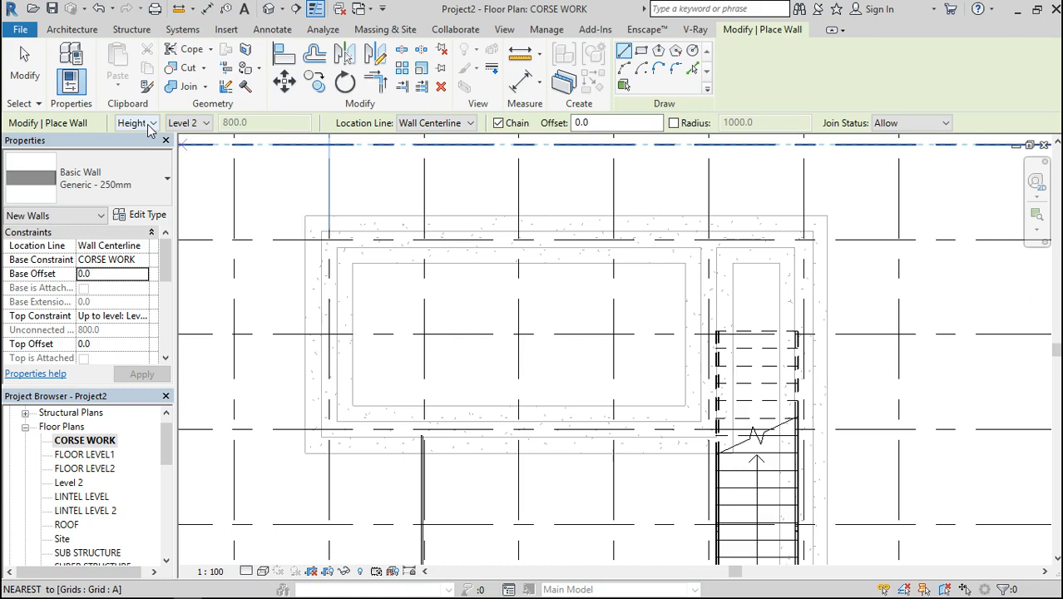
Make the new wall's top unconnected by resetting its constraints after choosing CORSE WORK, and set its height to 800 mm
click(126, 344)
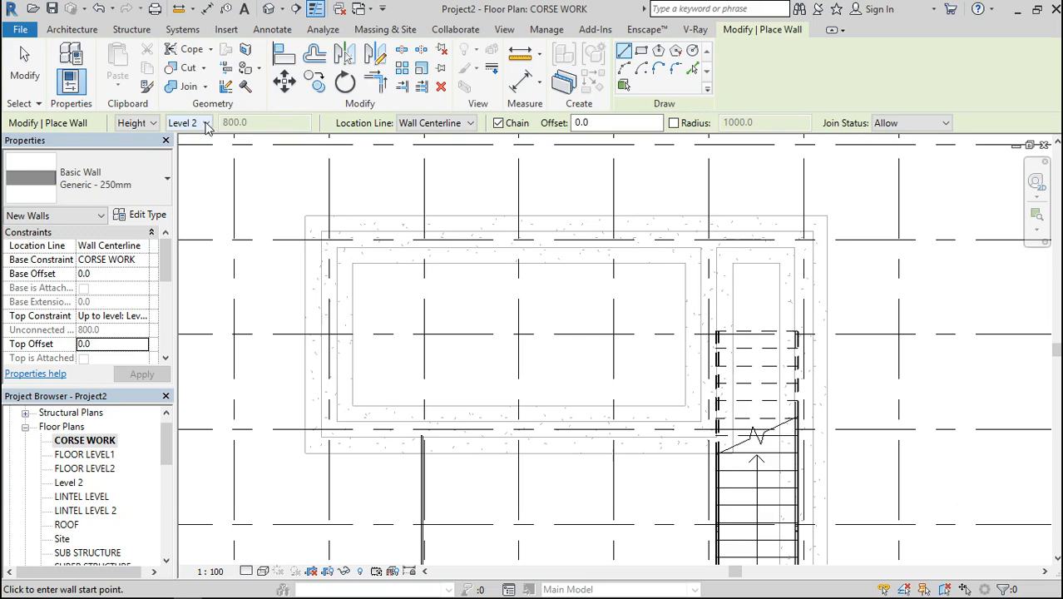
click(207, 124)
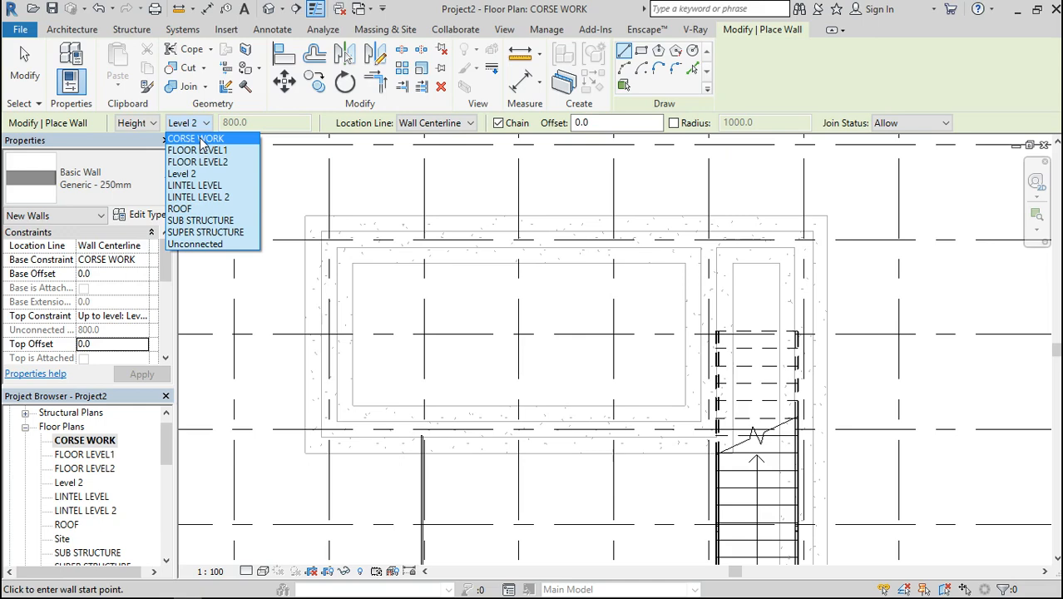
click(200, 138)
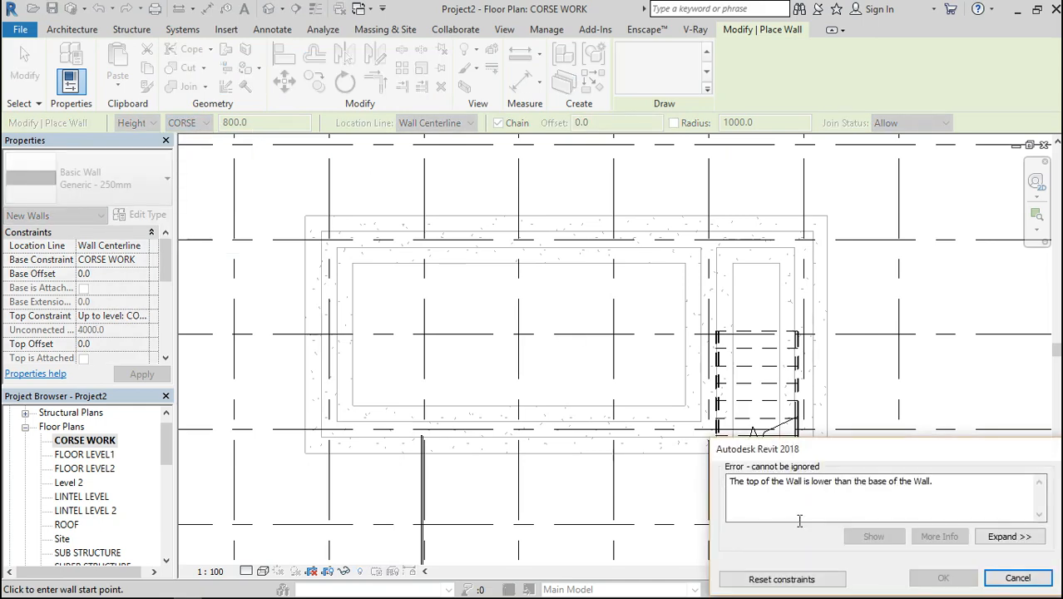
click(798, 582)
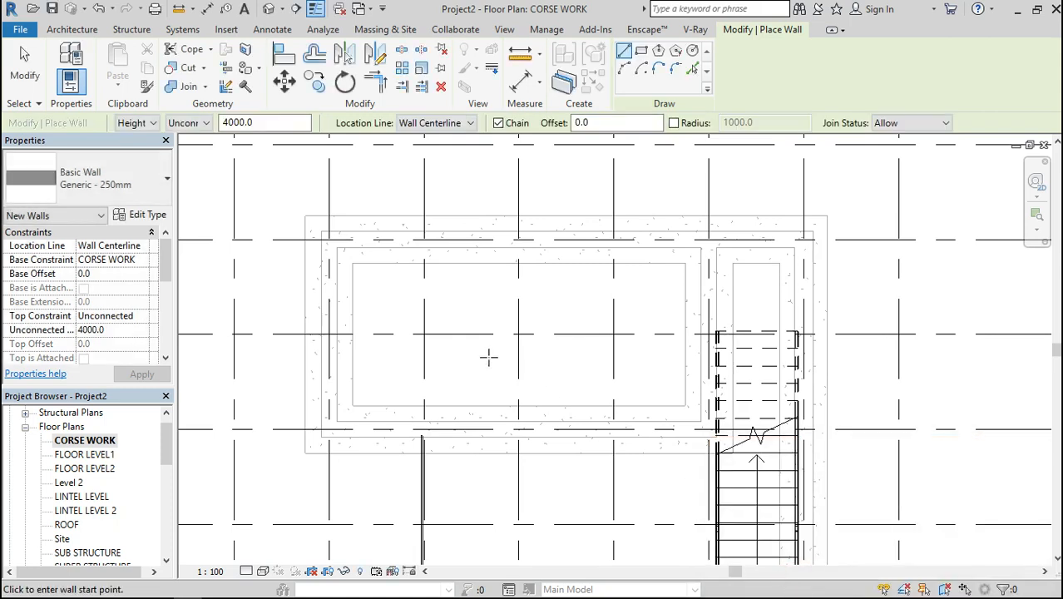
click(260, 123)
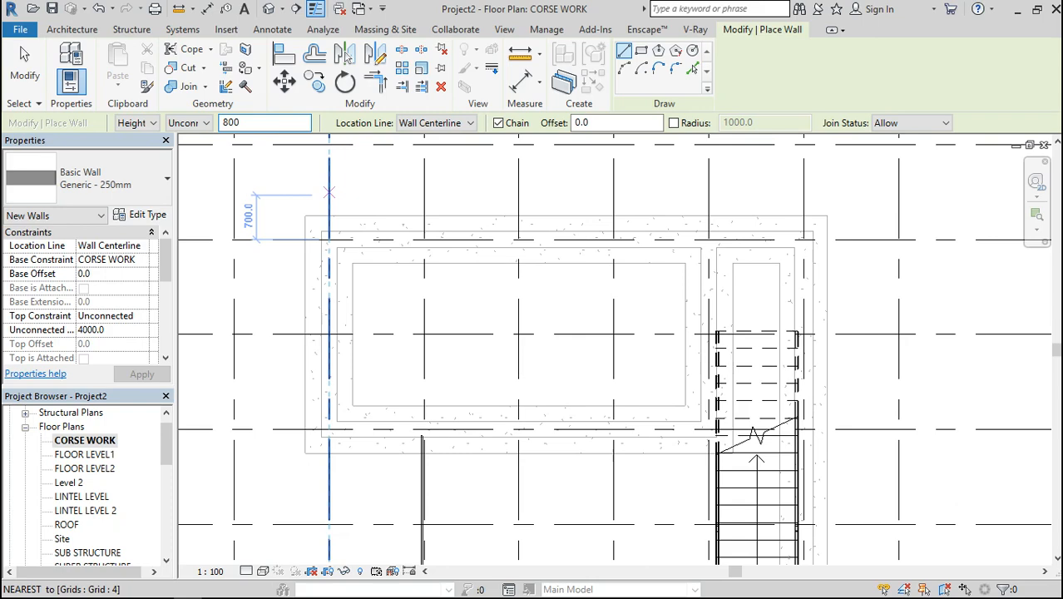
key(Return)
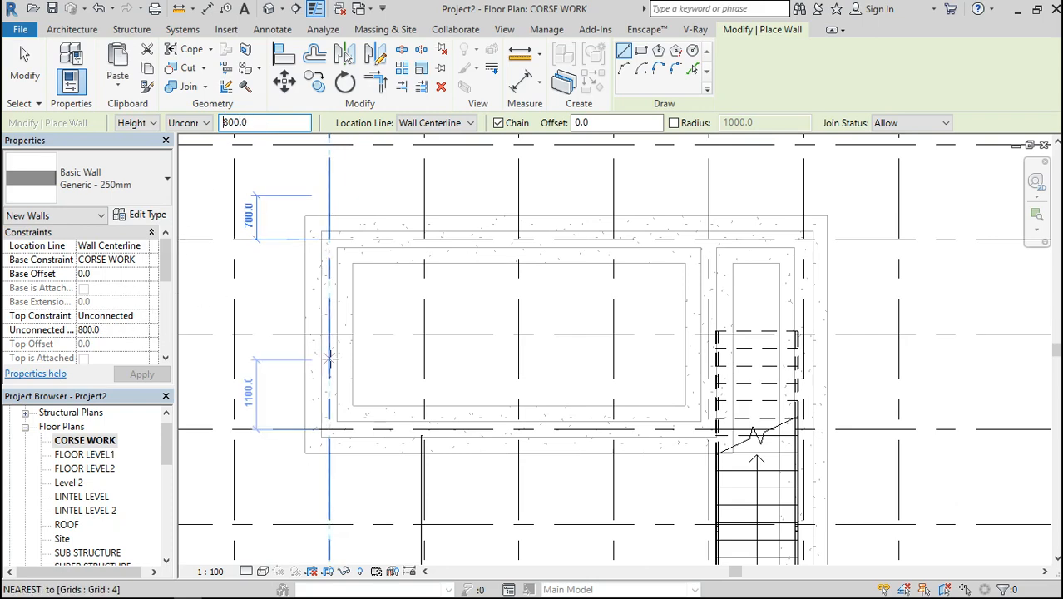
Draw a 3000 mm wall along grid 8 from grid B to grid D
scroll(331, 360, down, 3)
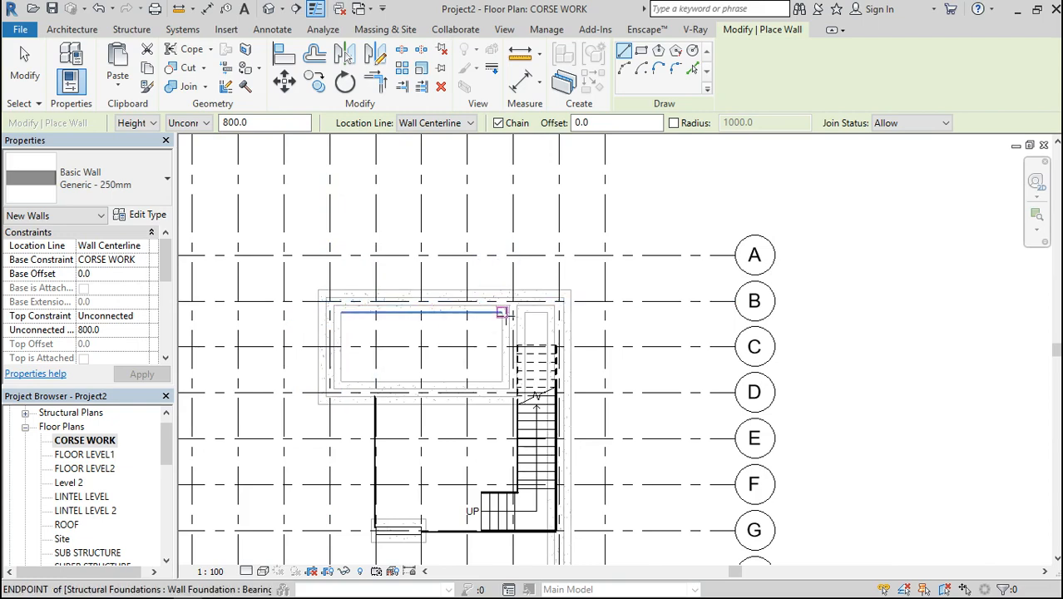
scroll(504, 321, up, 4)
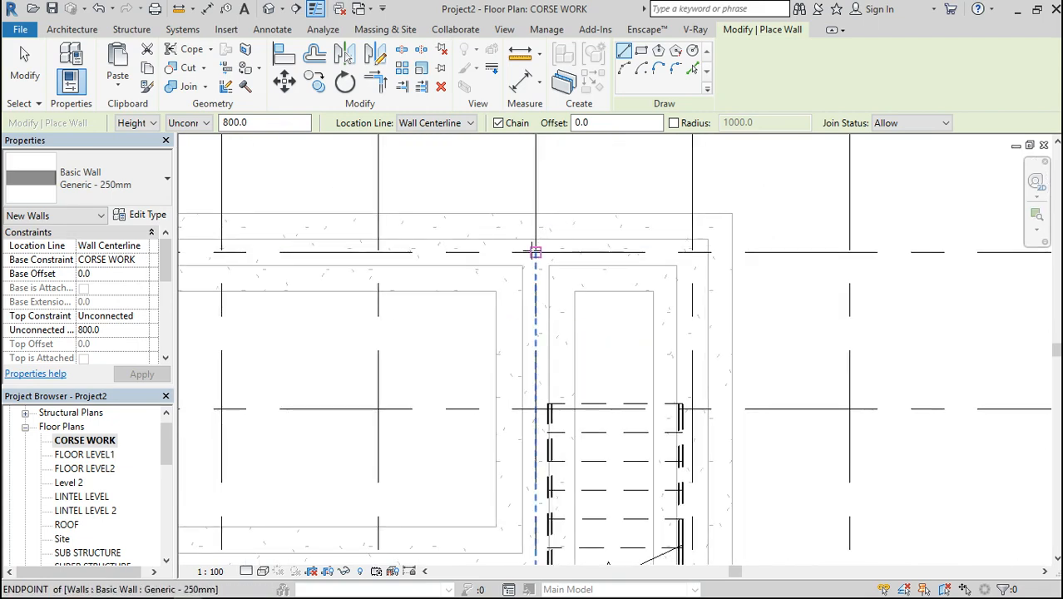
click(535, 251)
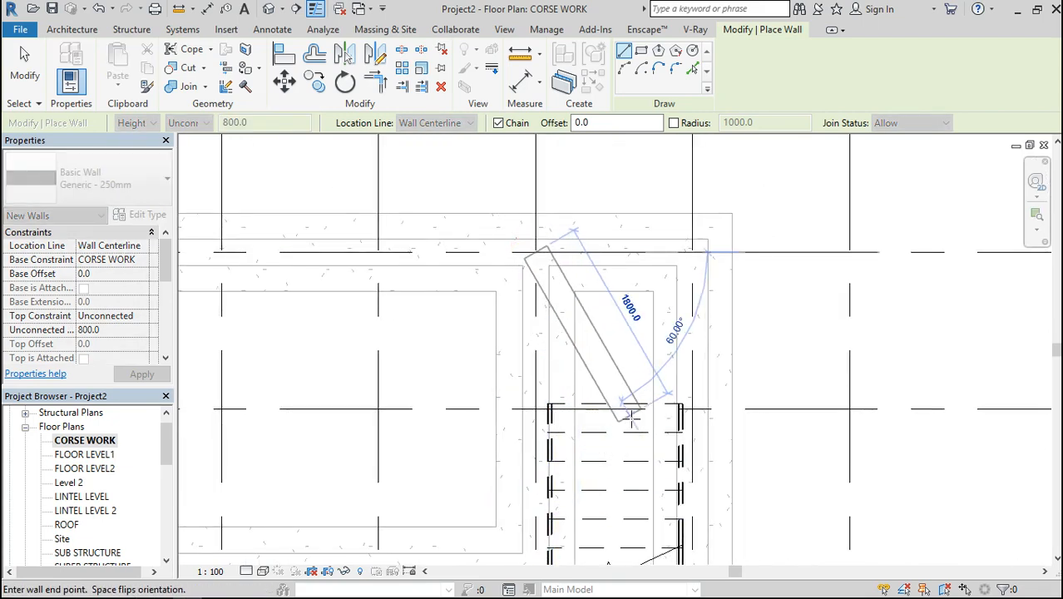
scroll(539, 491, down, 2)
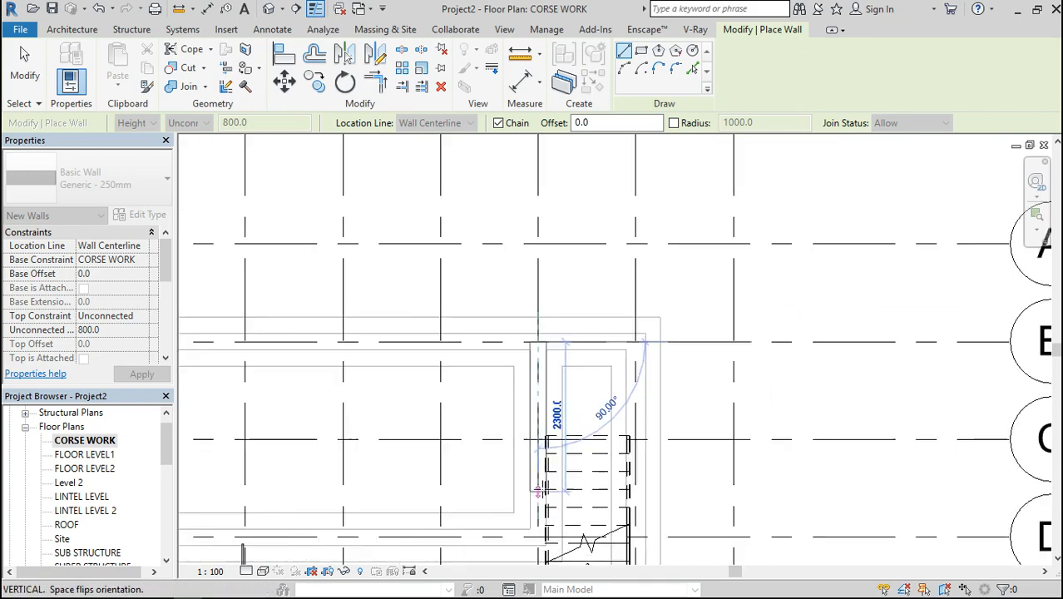
scroll(538, 491, down, 2)
scroll(545, 524, up, 4)
click(544, 524)
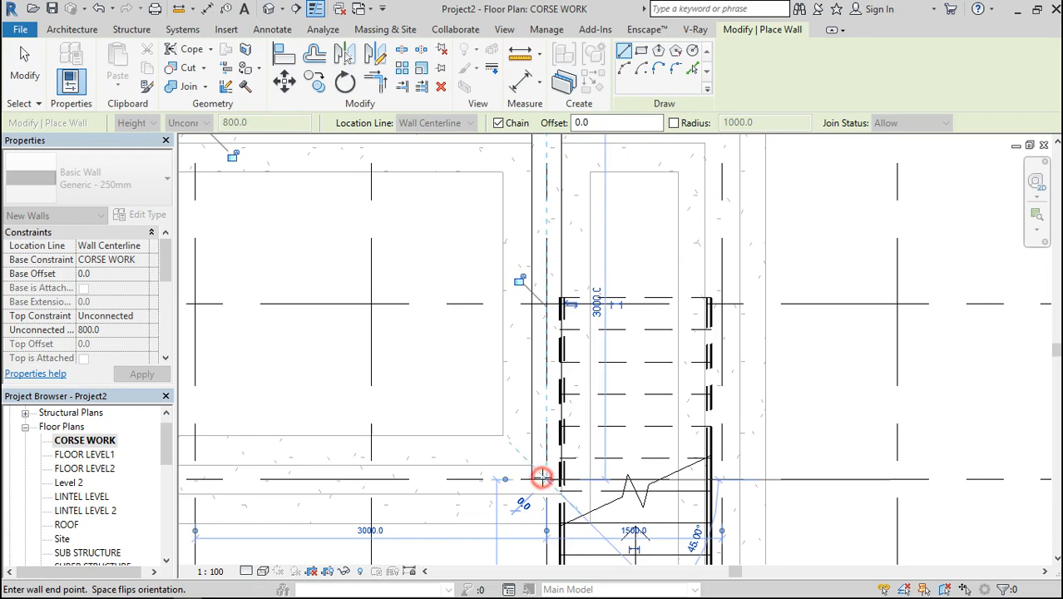
Continue the wall chain 6000 mm along grid D to grid 4, and along grid 4 up to grid B
scroll(574, 349, down, 3)
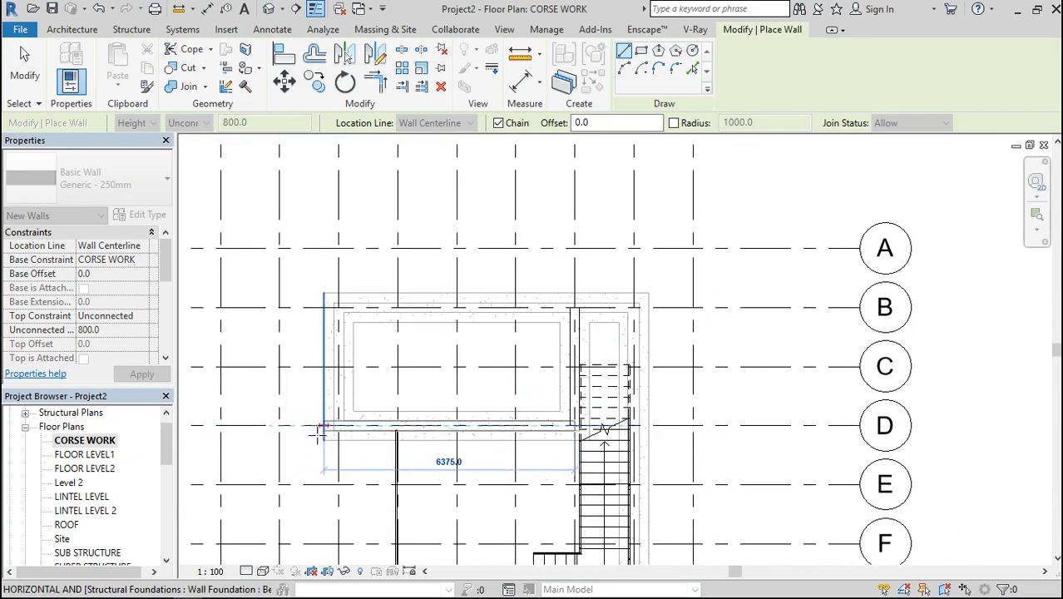
scroll(318, 432, up, 5)
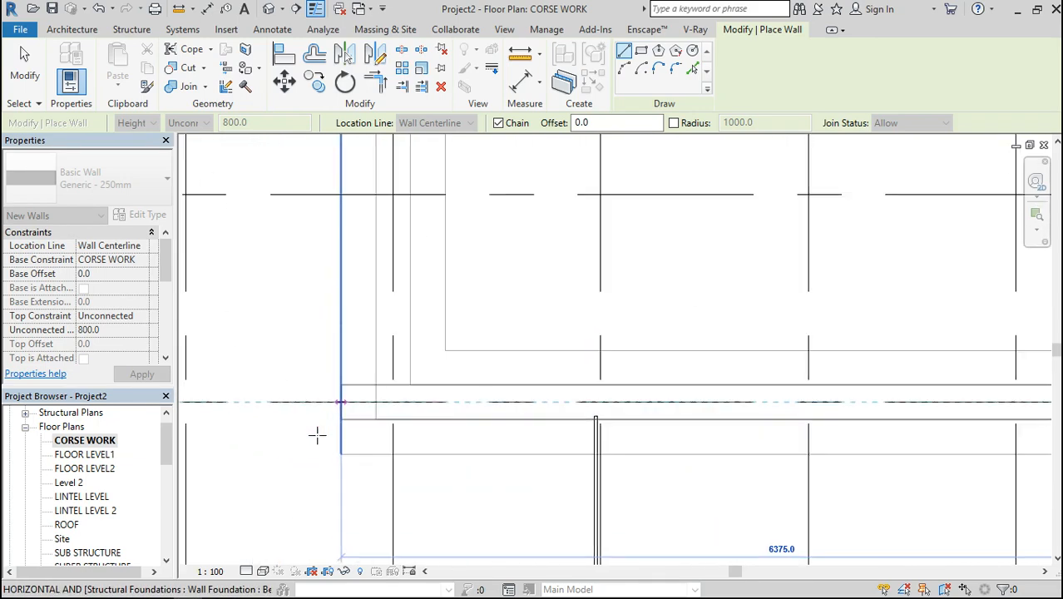
click(392, 403)
scroll(392, 394, down, 3)
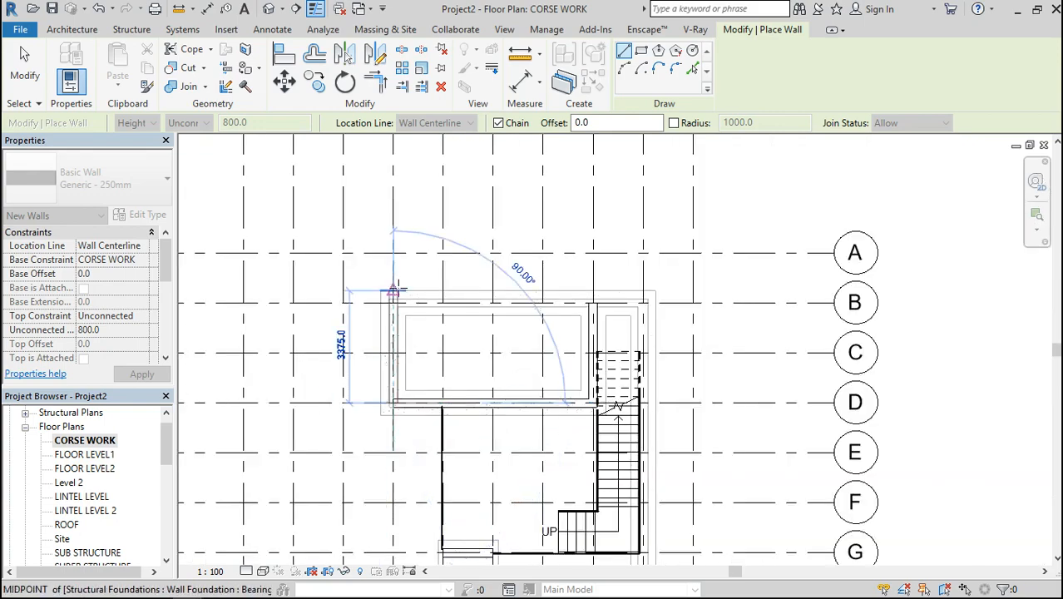
scroll(395, 286, up, 3)
click(390, 334)
Continue the wall along grid B from grid 4 to grid 9 and end the wall chain
scroll(389, 335, down, 4)
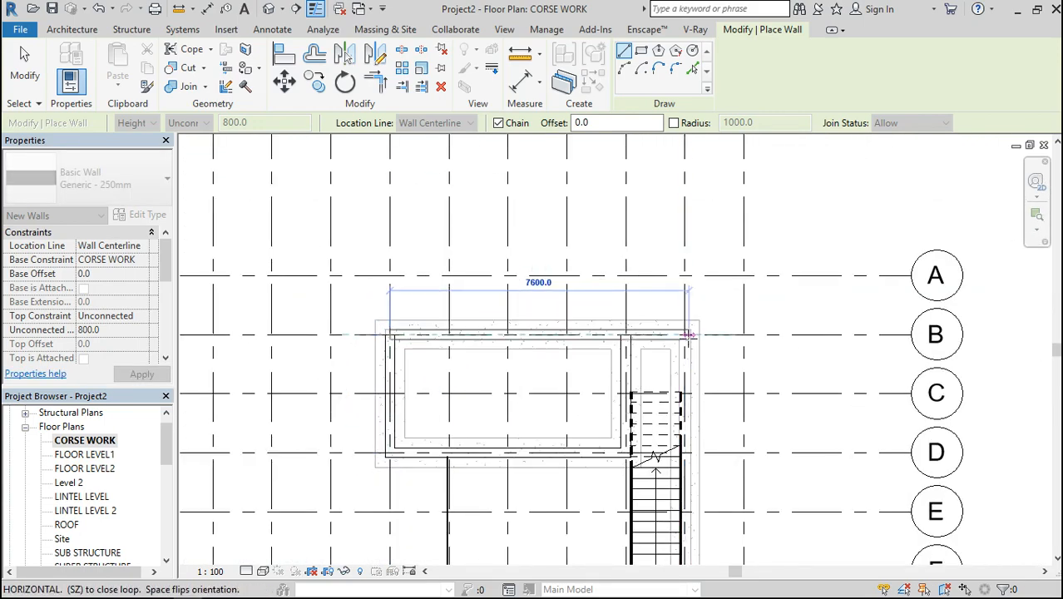
scroll(688, 335, up, 4)
click(675, 321)
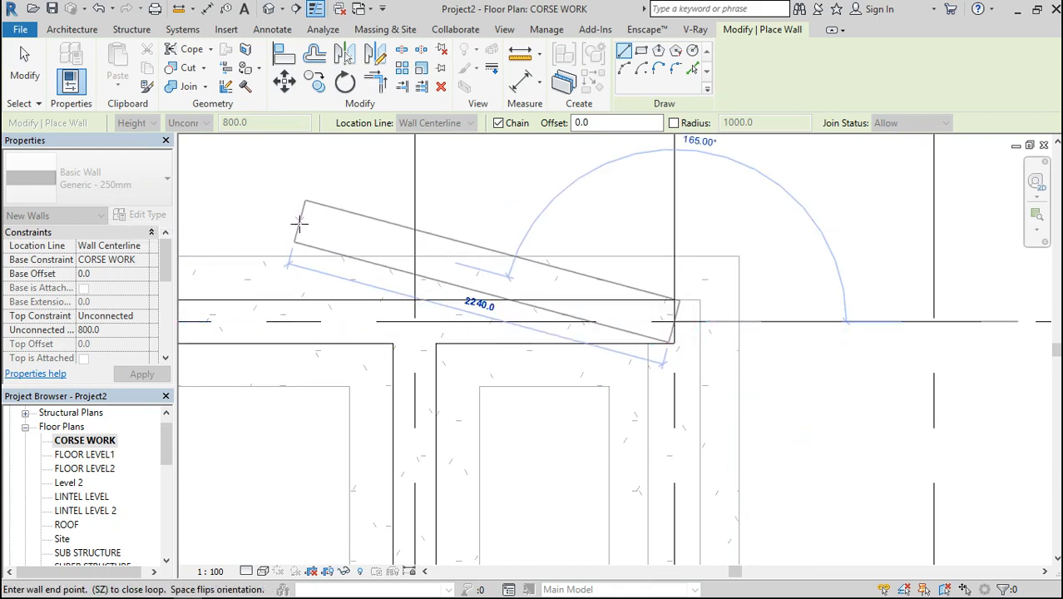
key(Escape)
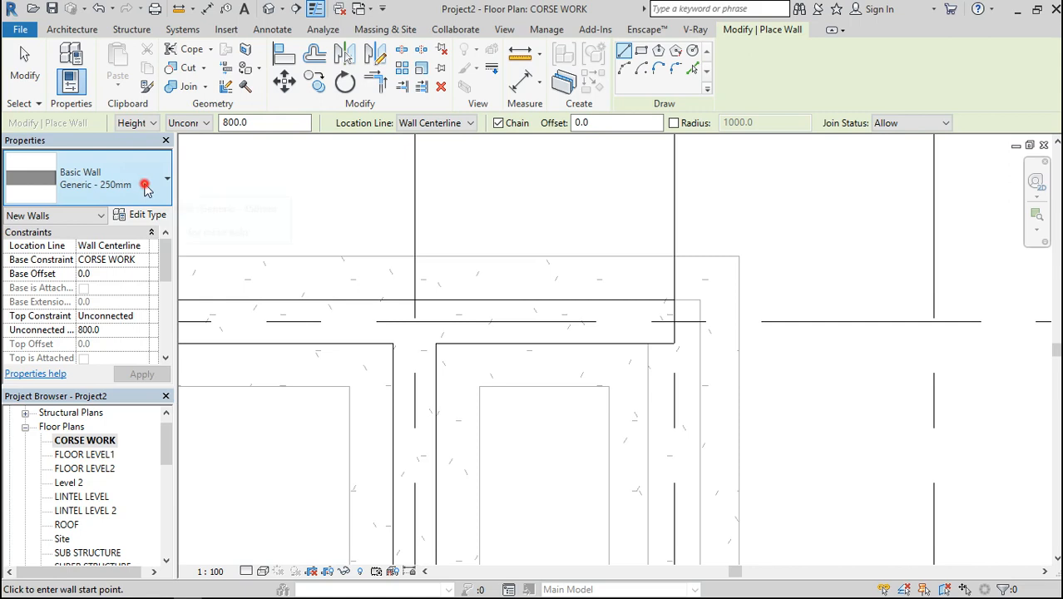
Draw a Generic - 300mm wall, 9000 mm long, along grid 9 from grid B to grid H, and end the wall command
click(145, 184)
click(144, 298)
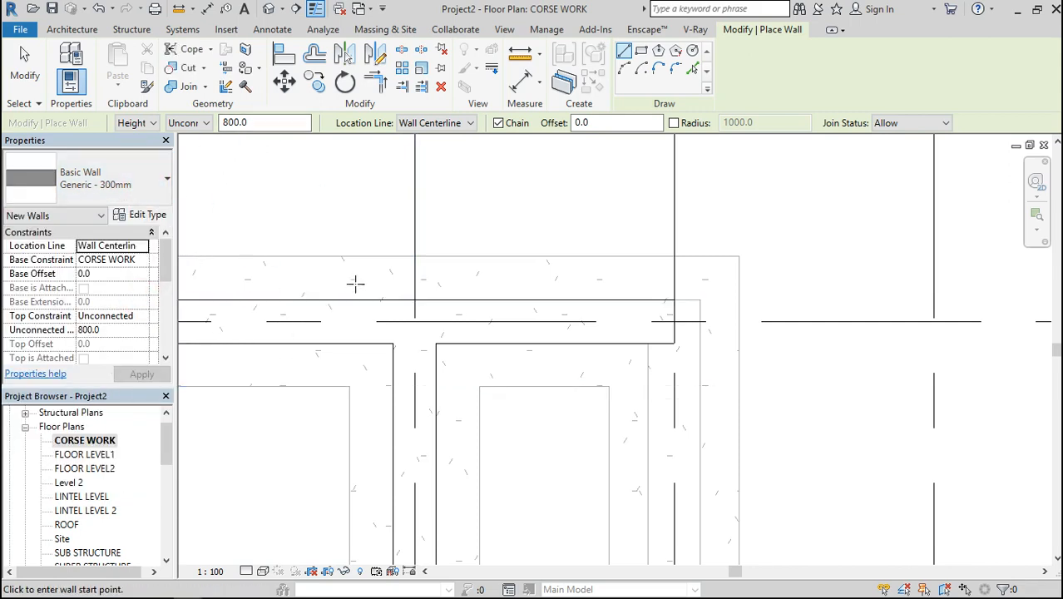
scroll(355, 284, down, 1)
scroll(355, 284, down, 1)
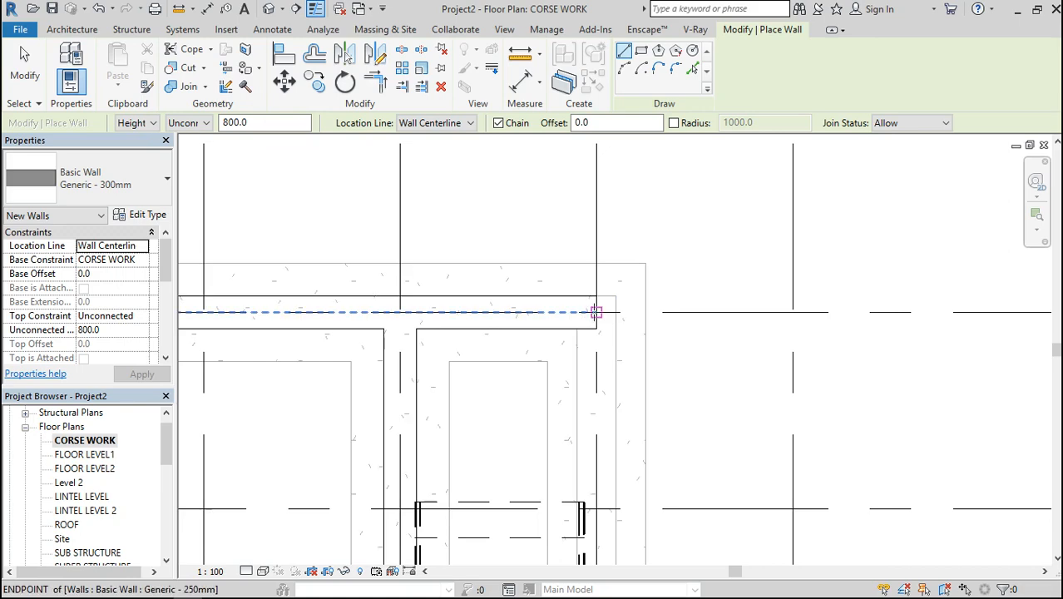
click(596, 312)
scroll(595, 311, down, 2)
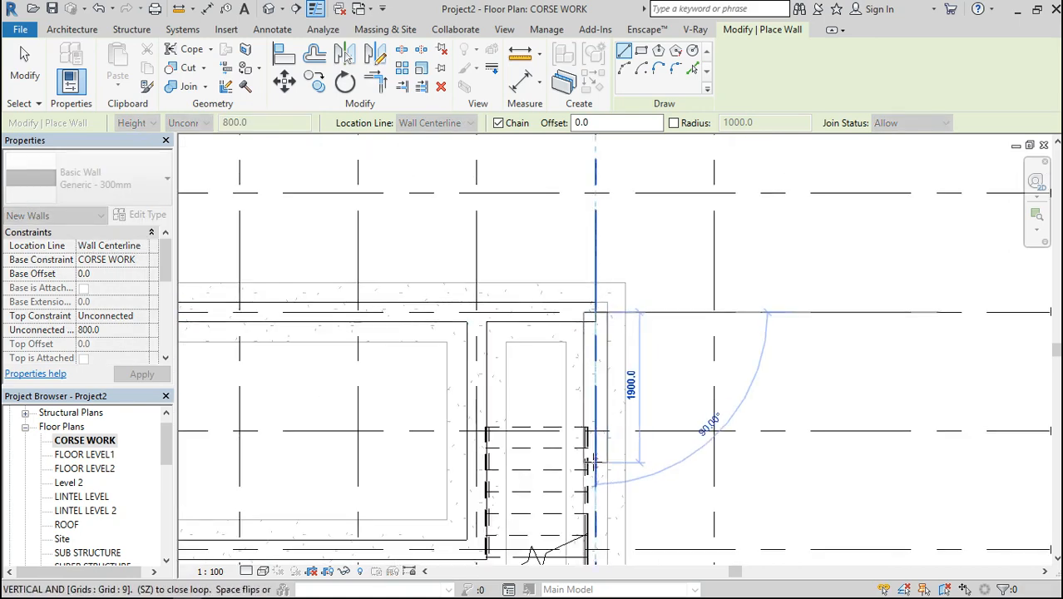
scroll(591, 464, down, 1)
scroll(591, 463, down, 4)
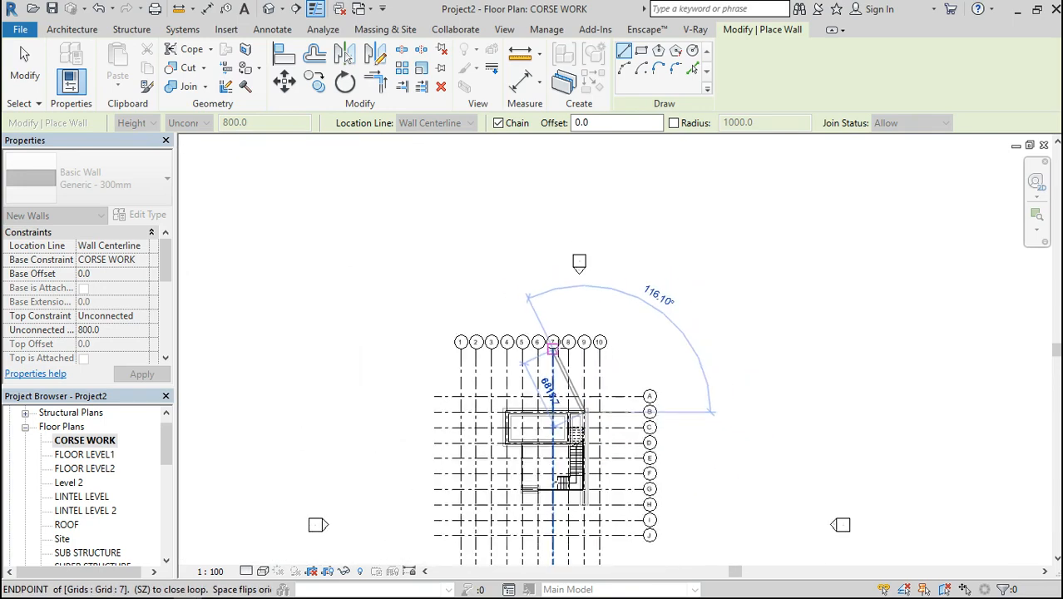
scroll(582, 520, up, 5)
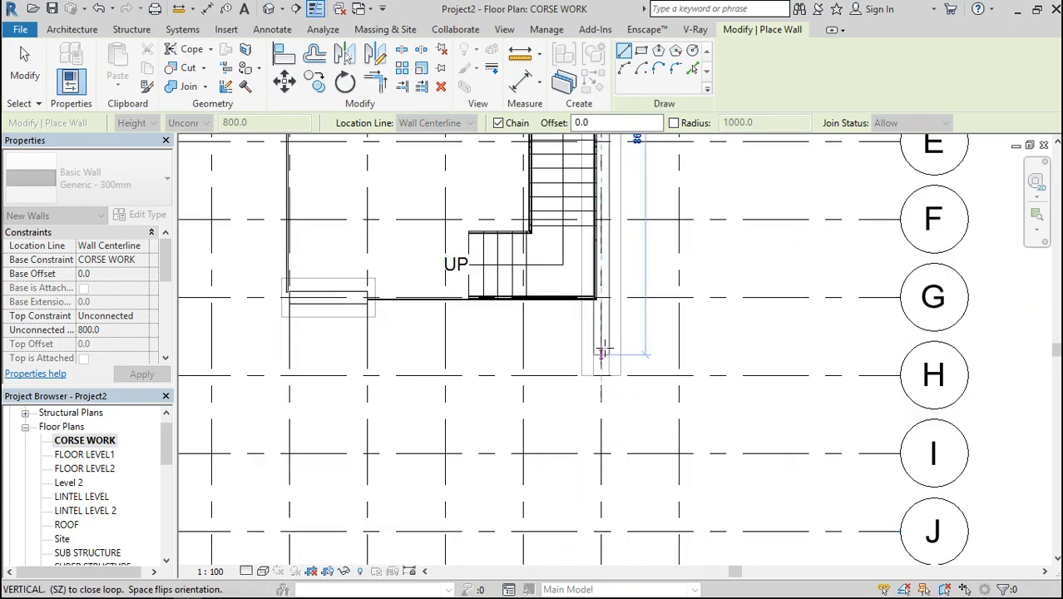
click(601, 373)
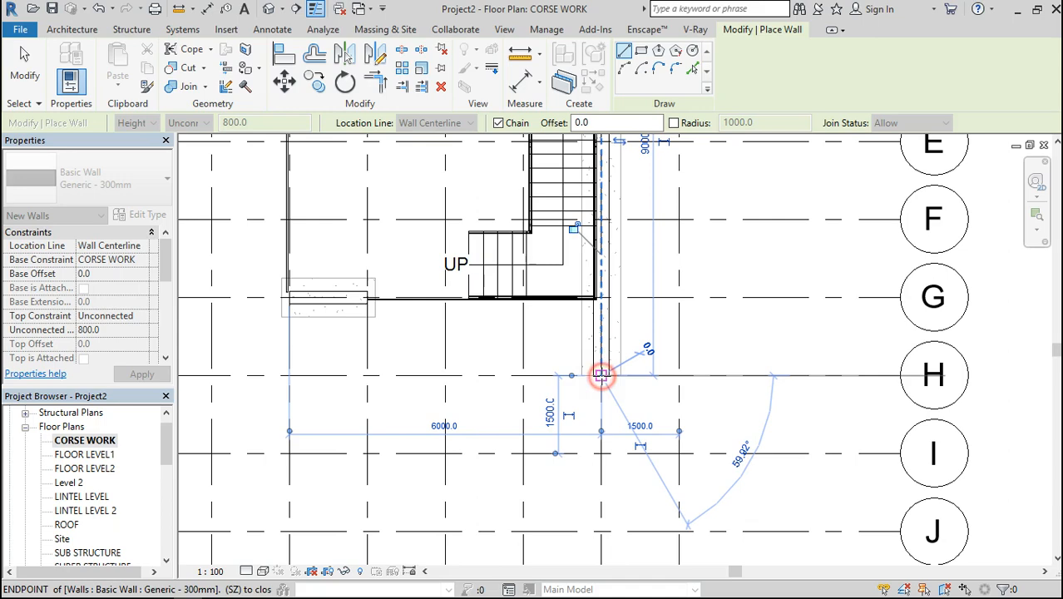
key(Escape)
key(Escape)
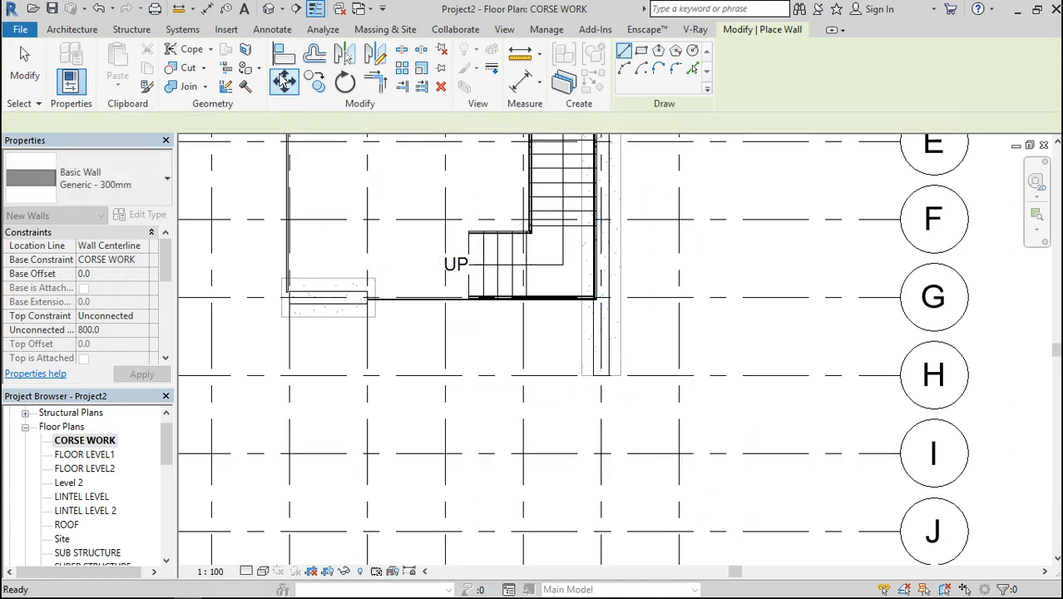
Inspect the newly added walls in the 3D view from several sides
click(268, 8)
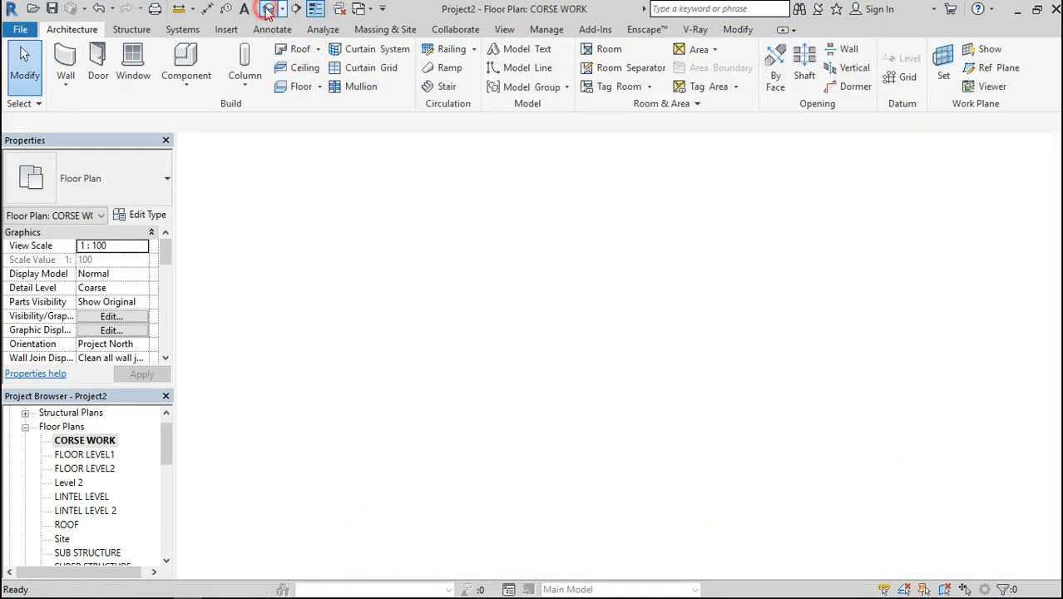
scroll(538, 368, down, 3)
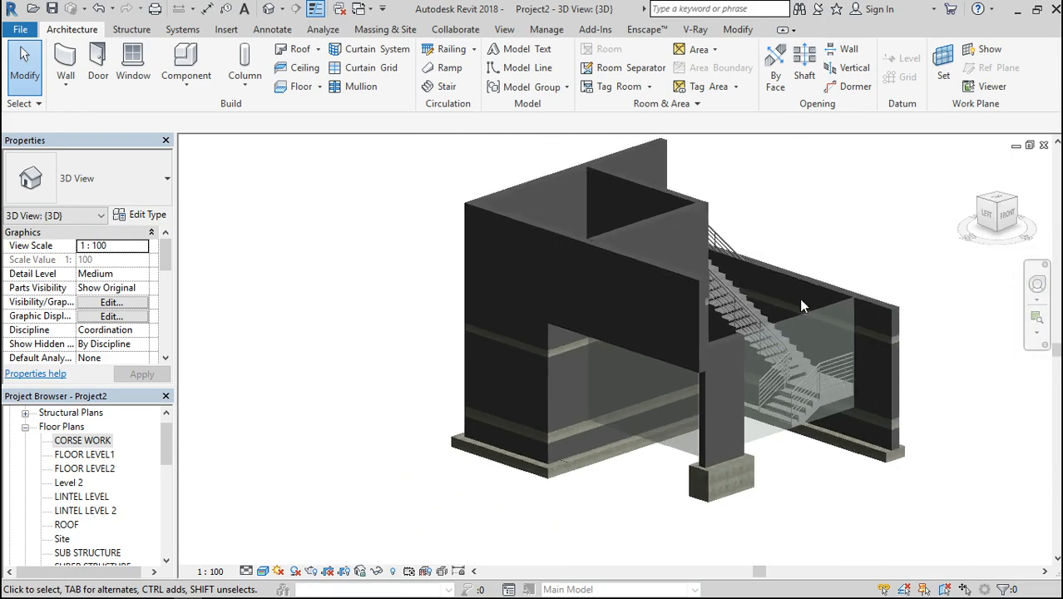
mouse_move(999, 226)
mouse_down()
mouse_move(961, 197)
mouse_move(919, 187)
mouse_move(819, 249)
mouse_move(790, 184)
mouse_move(715, 225)
mouse_move(729, 188)
mouse_move(499, 191)
mouse_move(458, 250)
mouse_up()
mouse_move(665, 332)
shift+middle_down()
mouse_move(587, 258)
mouse_move(557, 256)
mouse_move(474, 271)
mouse_move(449, 355)
mouse_move(466, 353)
mouse_move(494, 291)
mouse_move(553, 264)
mouse_move(611, 354)
mouse_move(556, 301)
mouse_move(548, 262)
mouse_move(495, 259)
mouse_move(433, 343)
shift+middle_up()
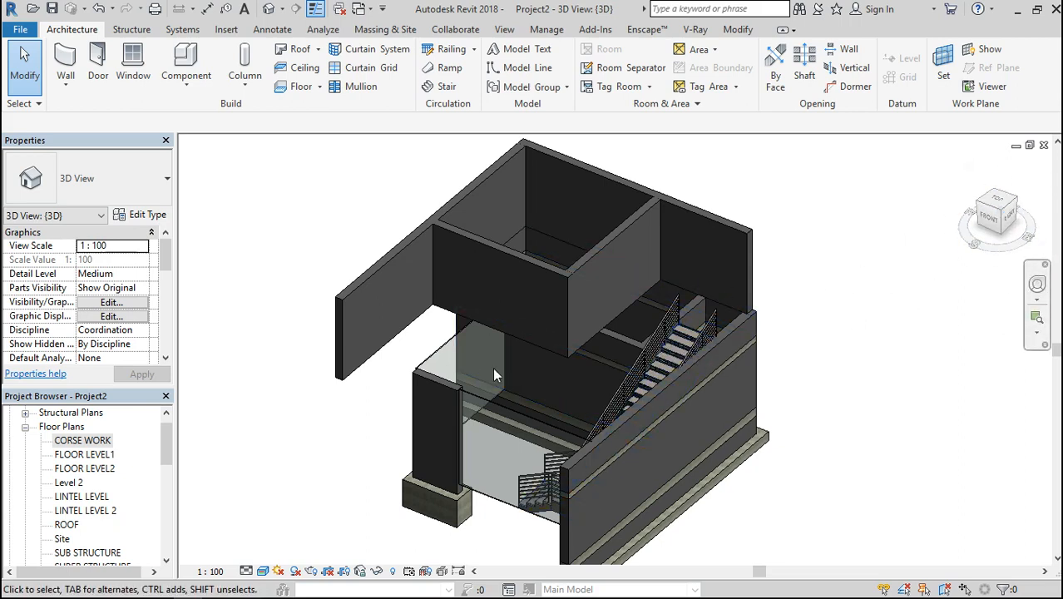
Open the FLOOR LEVEL2 floor plan and set its visual style to Wireframe
drag(167, 457, 166, 470)
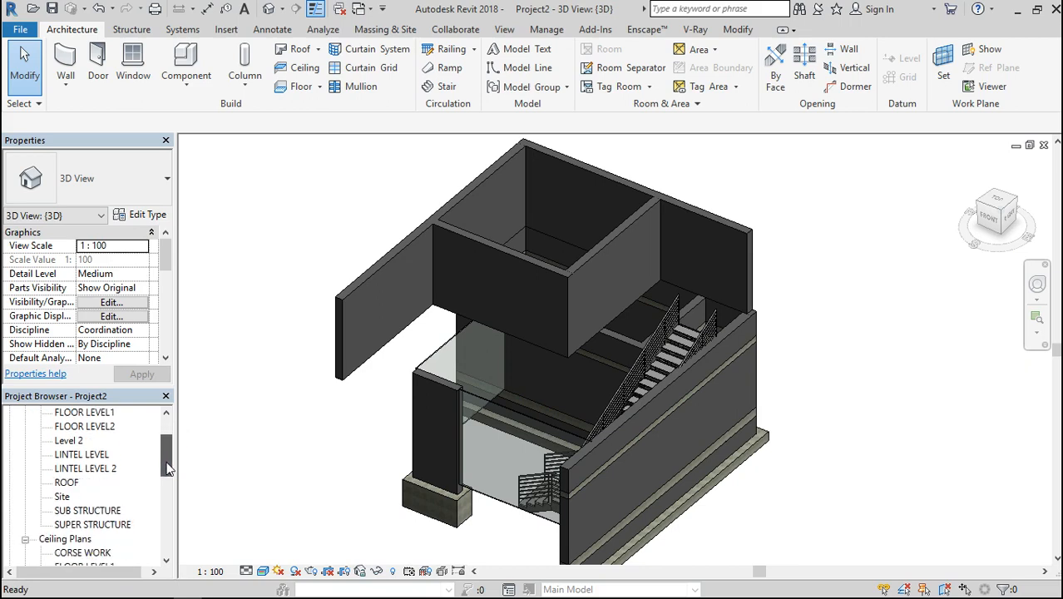
double_click(67, 440)
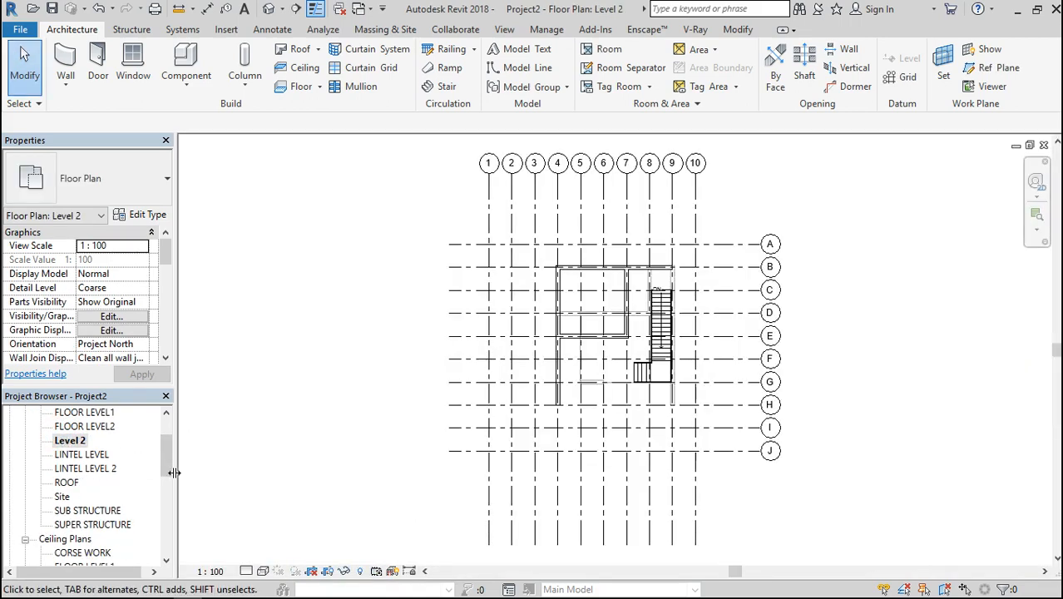
double_click(100, 427)
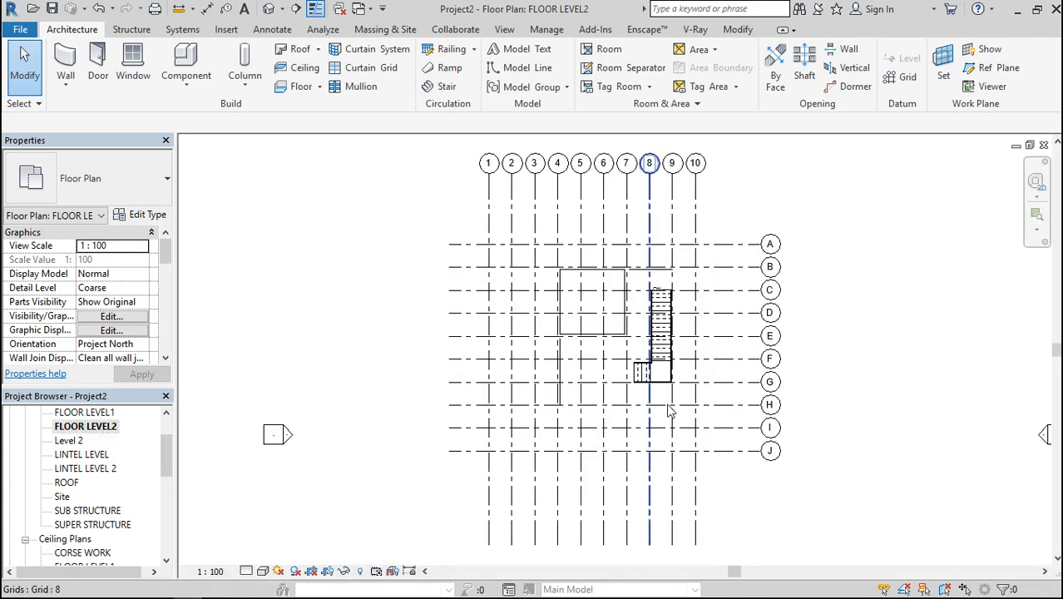
scroll(677, 306, up, 1)
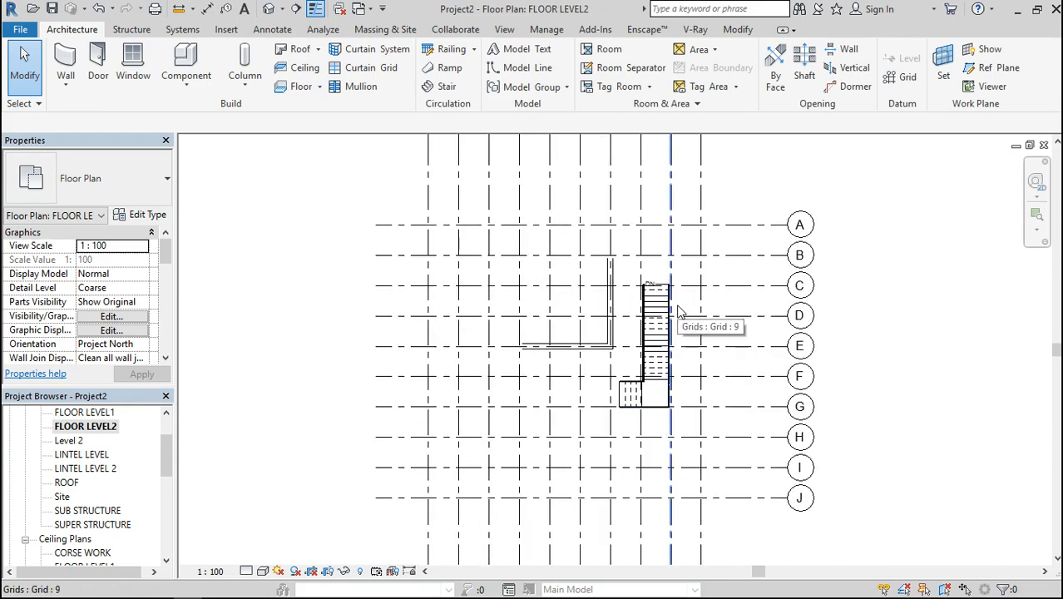
scroll(677, 306, right, 7)
scroll(757, 313, down, 3)
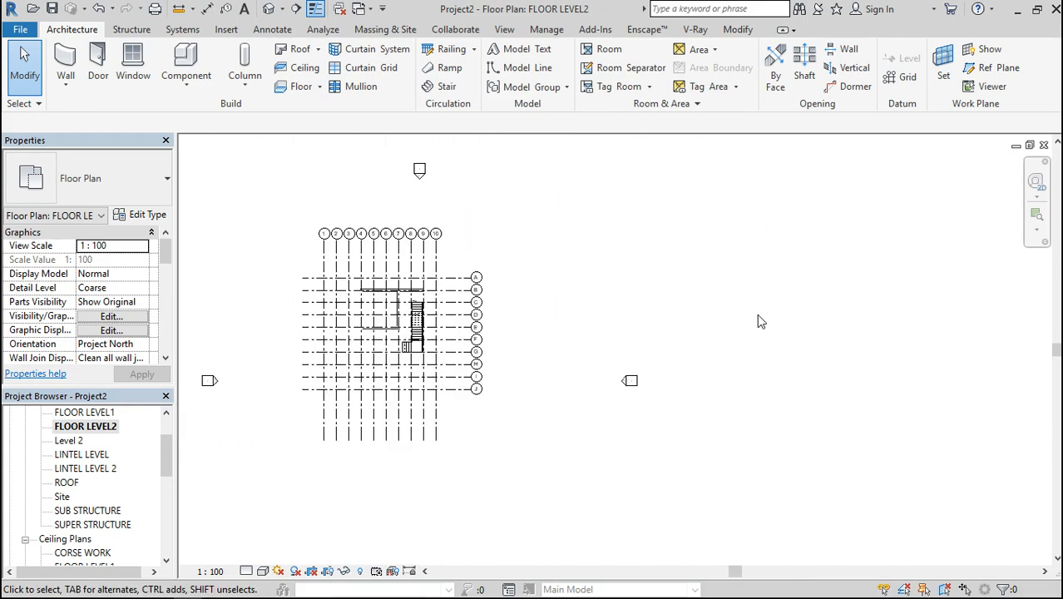
scroll(322, 310, up, 3)
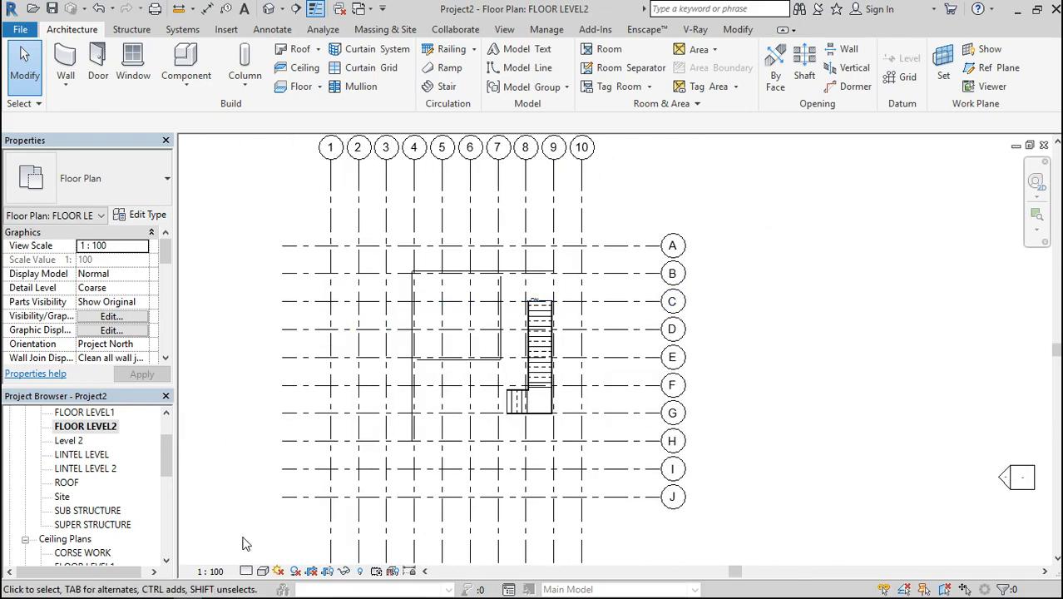
click(263, 571)
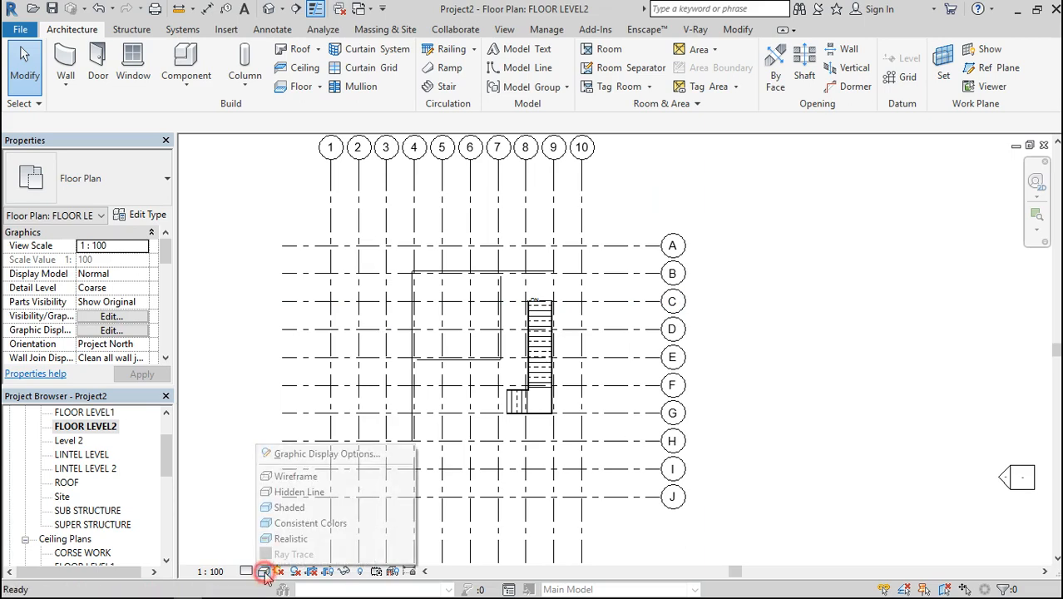
click(314, 479)
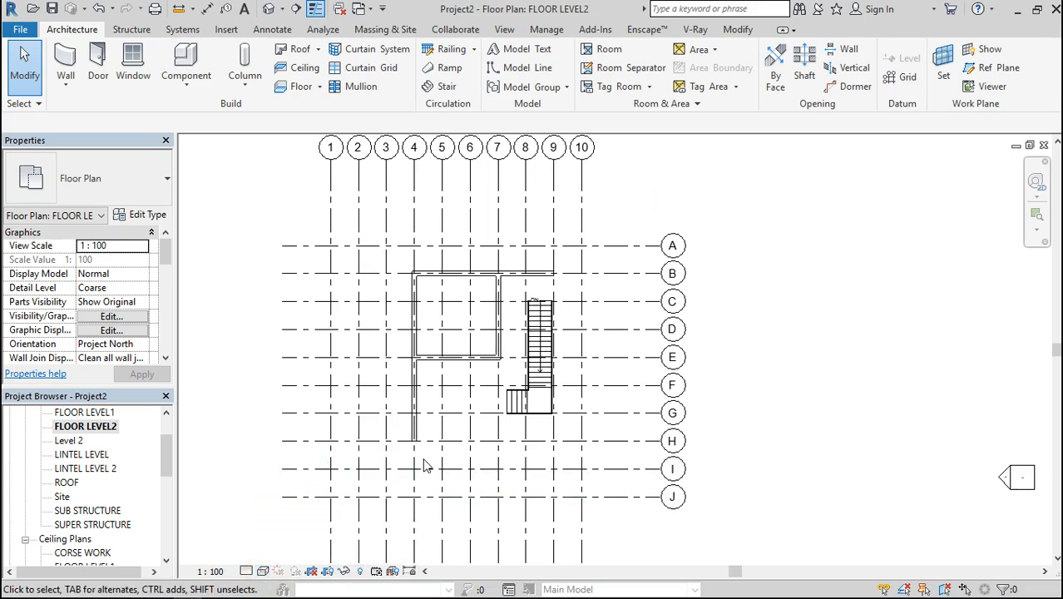
Start a Generic Floor - 400mm and sketch a 7625 × 9125 mm rectangular boundary around the outer walls, from grids 9/B to 4/H
scroll(423, 465, up, 2)
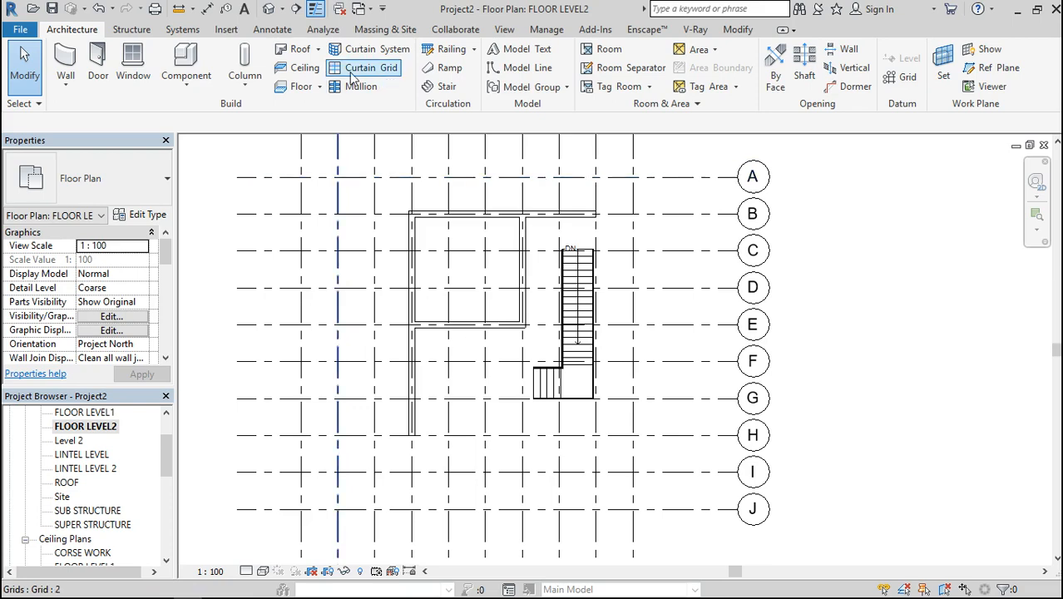
click(296, 87)
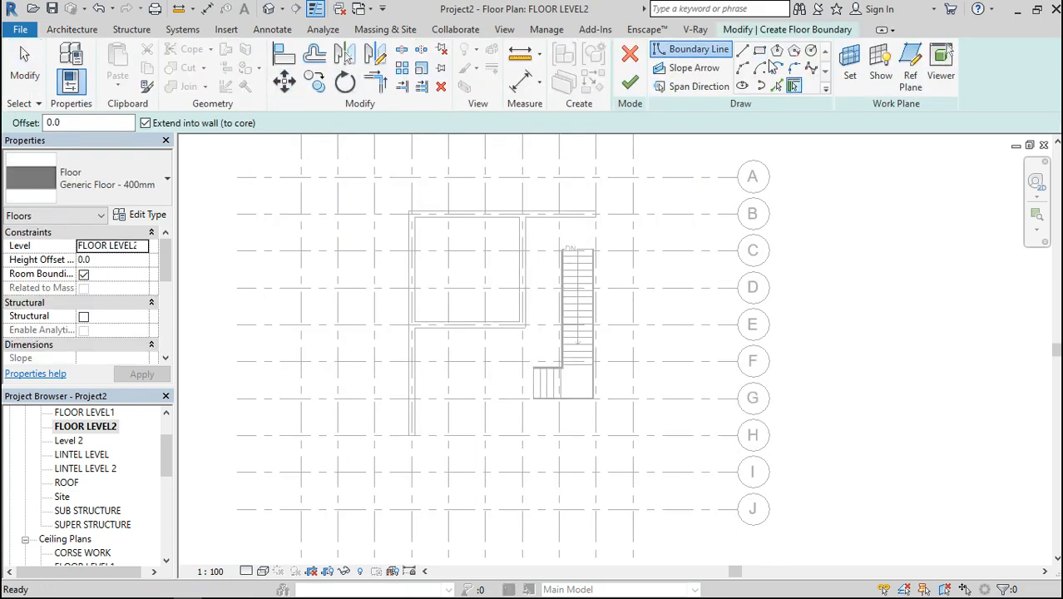
click(760, 52)
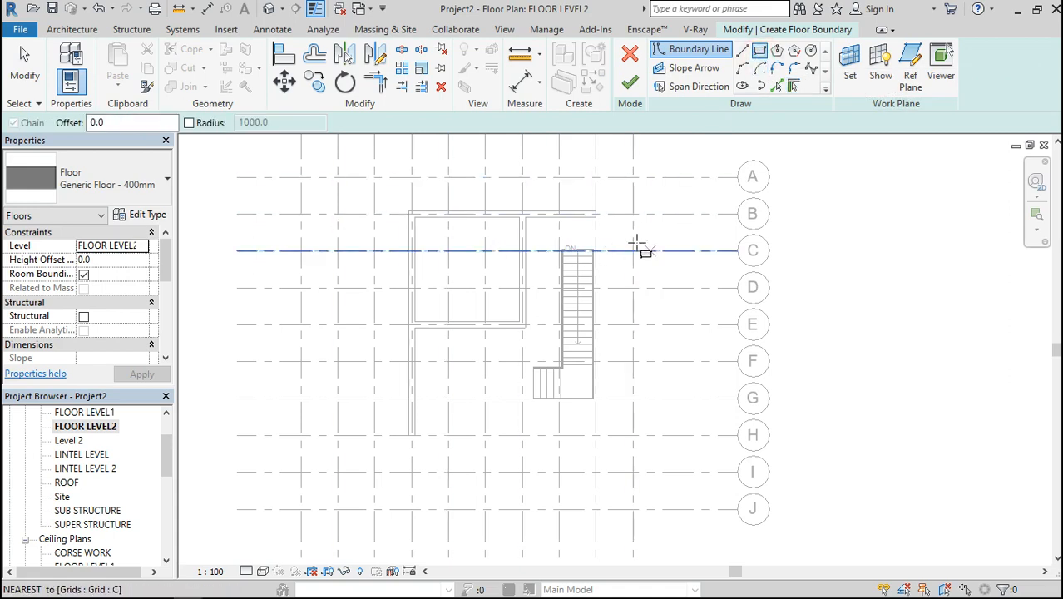
click(601, 210)
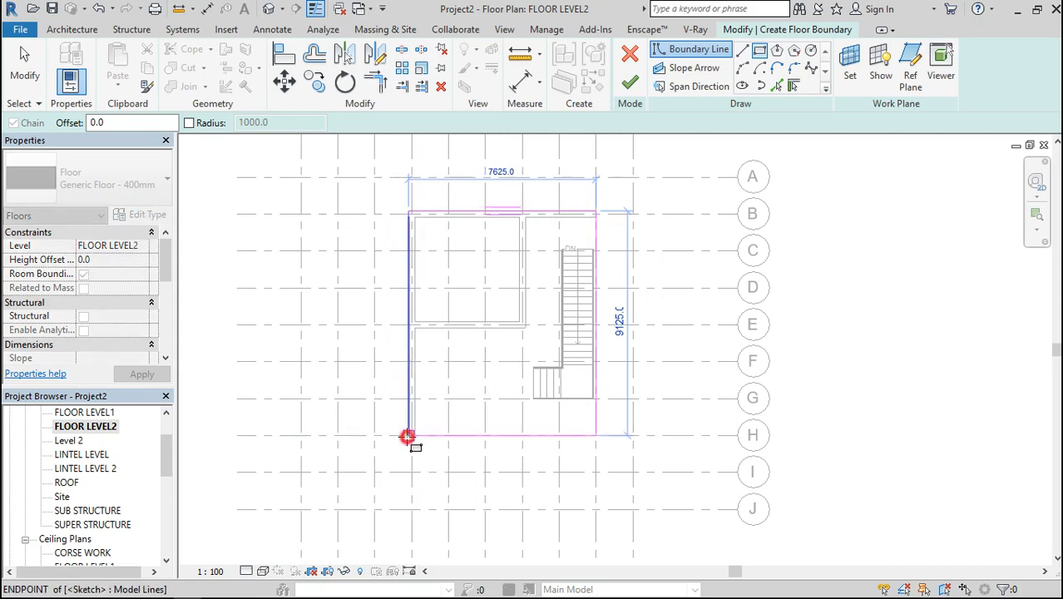
click(408, 434)
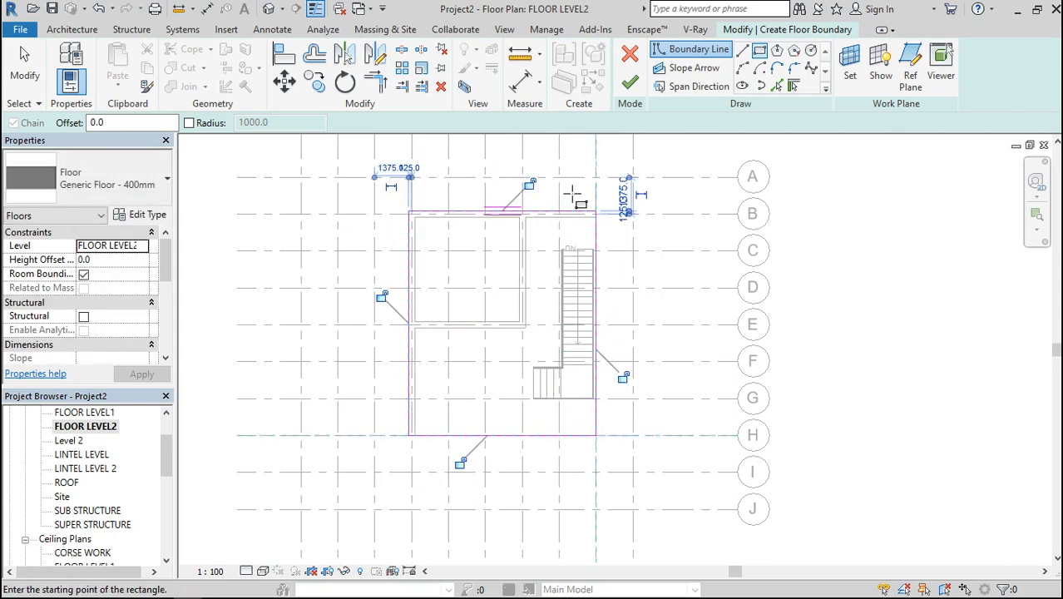
Sketch a 1500 mm wide rectangle for the stair opening, from the wall's inner face at grids B/9 to grids F/8, and dismiss the warning
scroll(572, 196, up, 5)
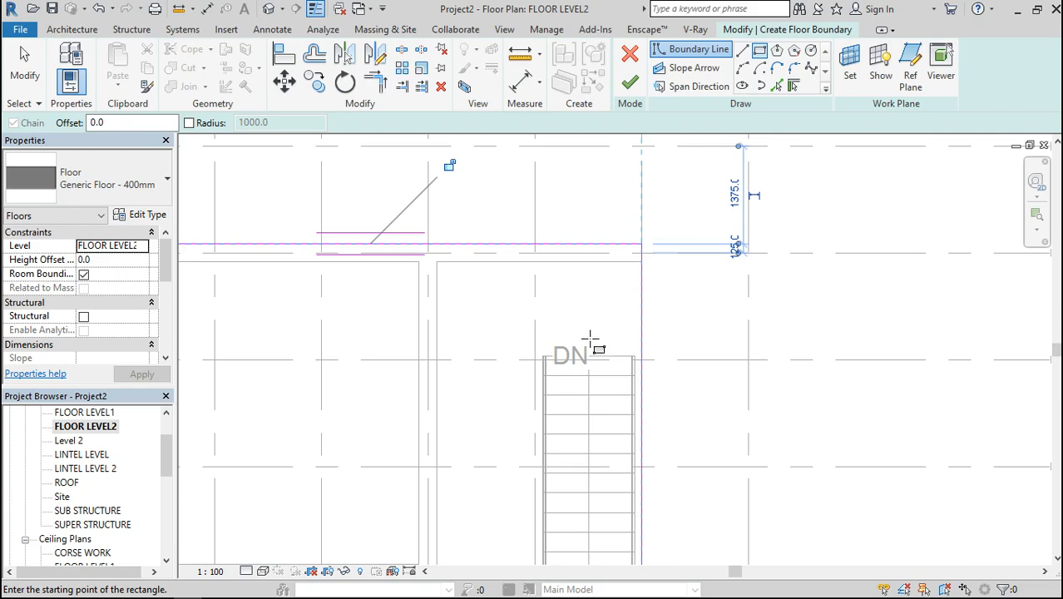
click(640, 262)
scroll(640, 262, down, 3)
scroll(641, 263, down, 1)
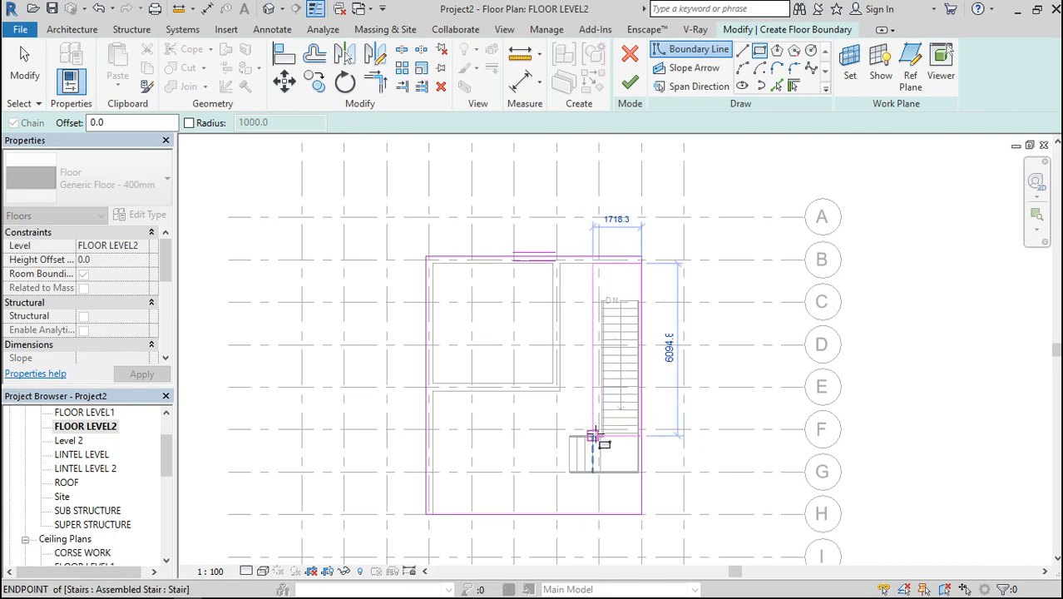
scroll(593, 434, up, 5)
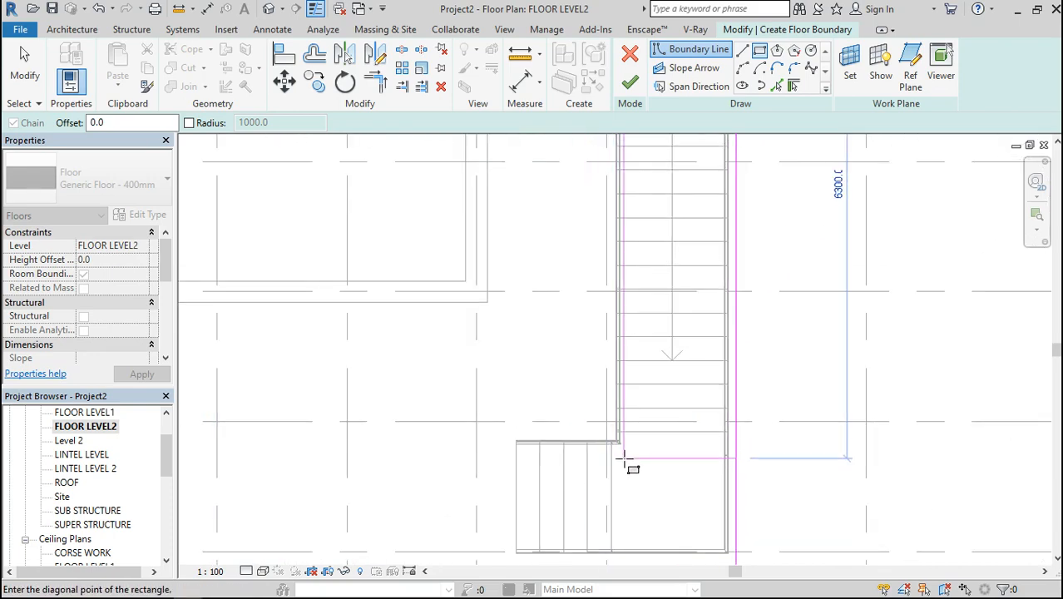
scroll(624, 458, up, 3)
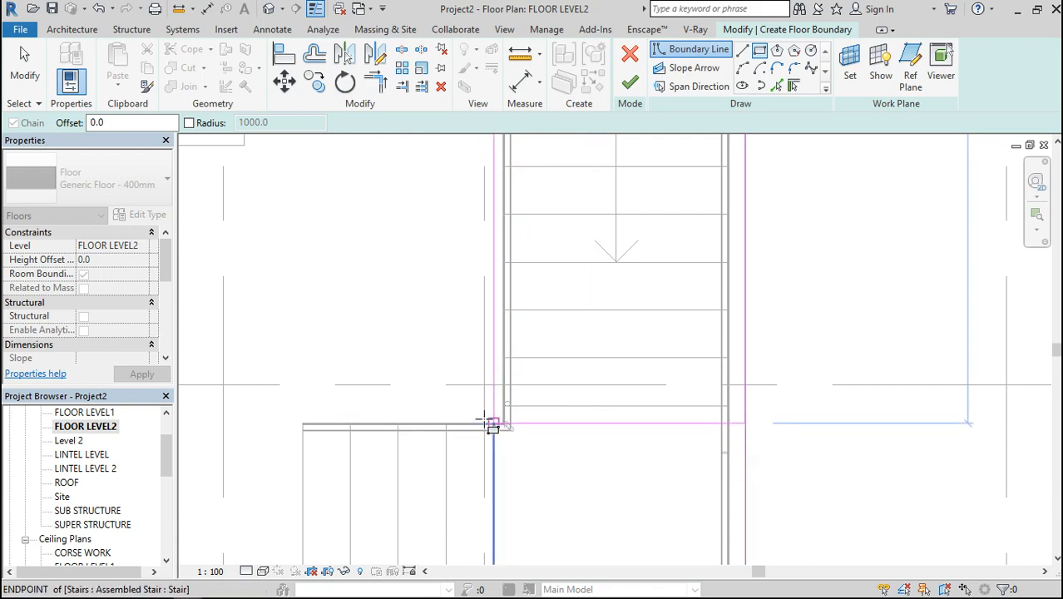
click(484, 384)
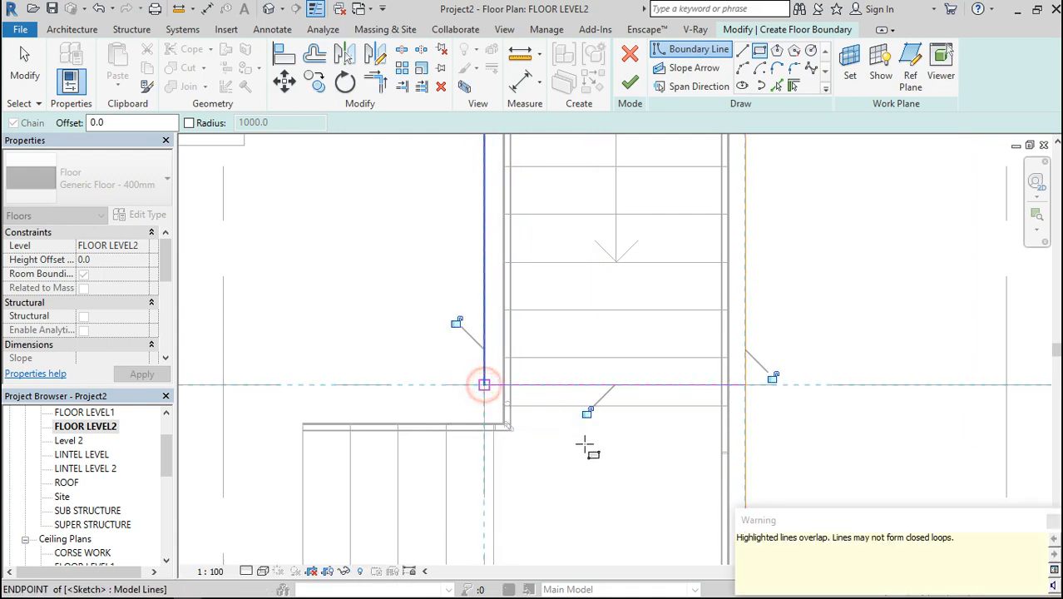
scroll(582, 441, down, 5)
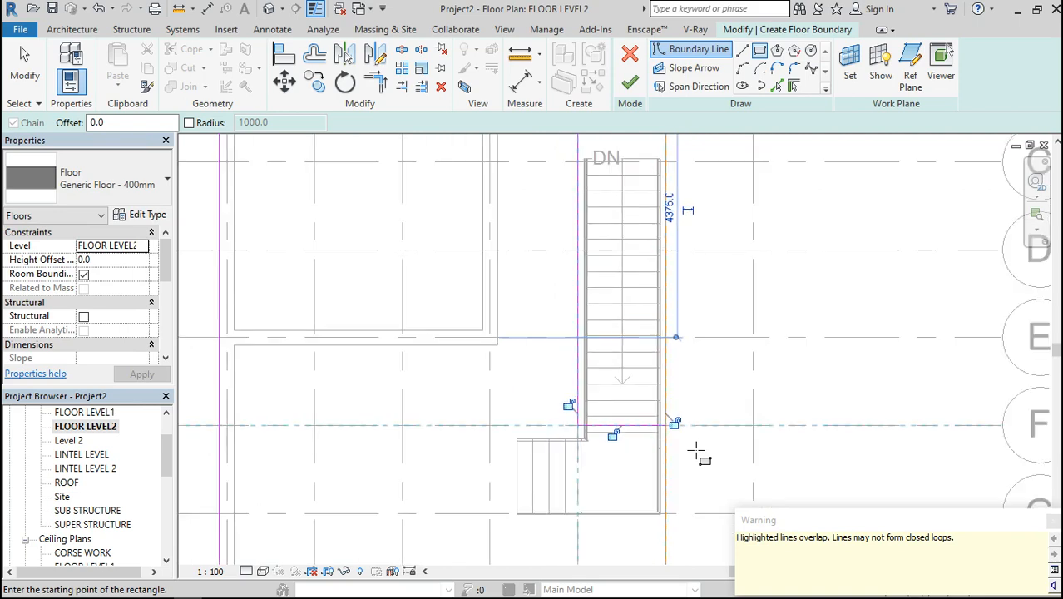
scroll(697, 450, down, 2)
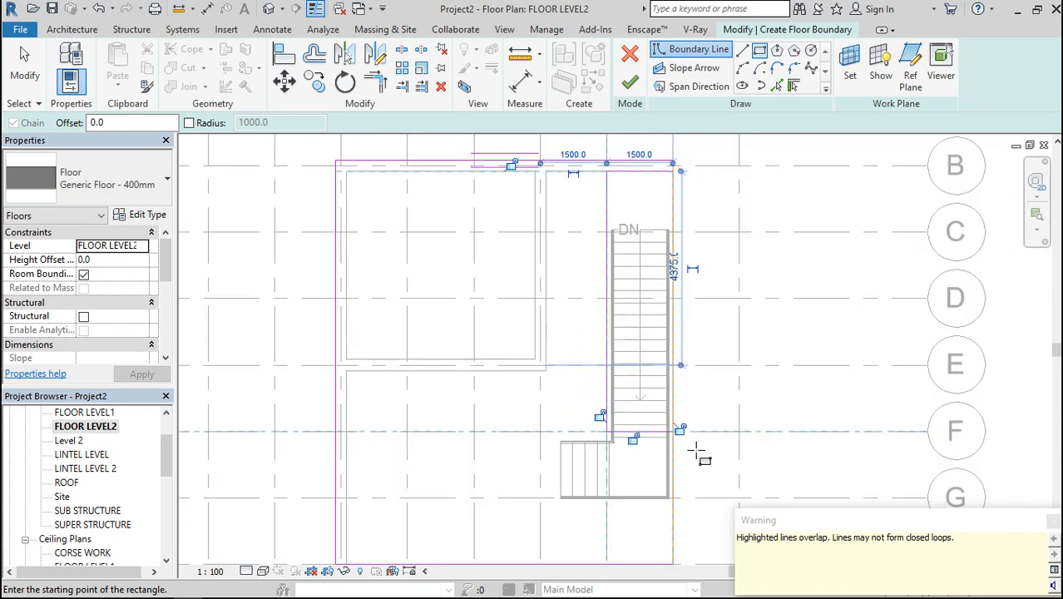
click(1052, 522)
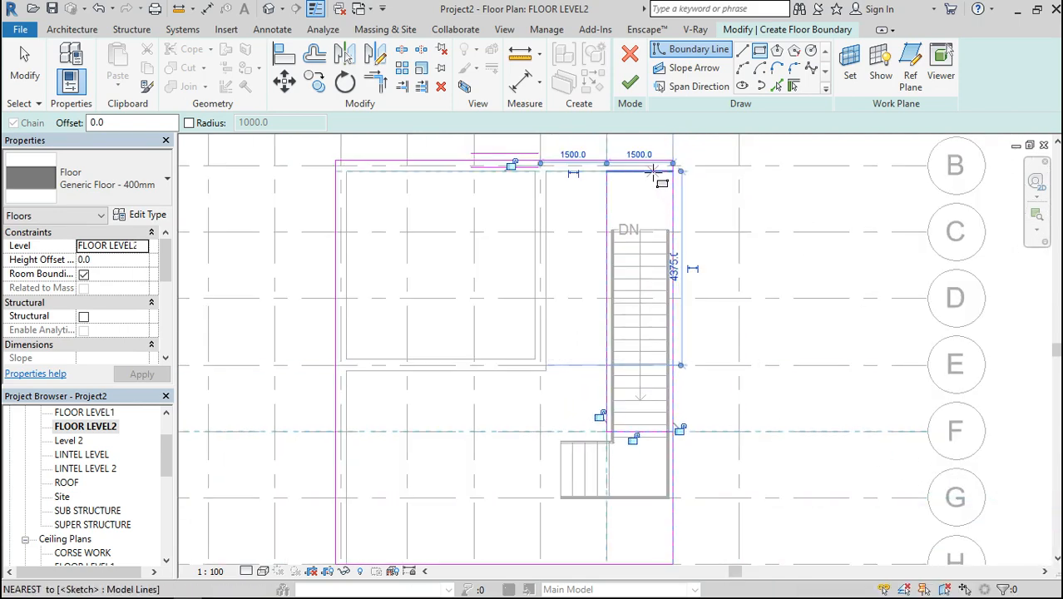
Align the stair opening's boundary line near grid B with the end edge of the stair near grid C
scroll(657, 178, up, 1)
scroll(657, 178, up, 3)
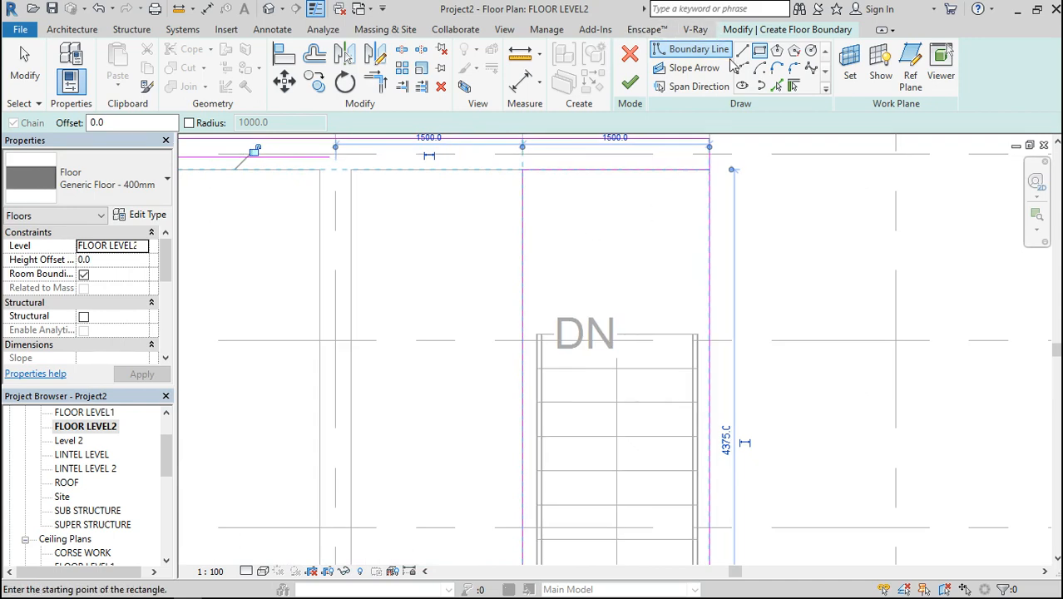
key(Escape)
key(Escape)
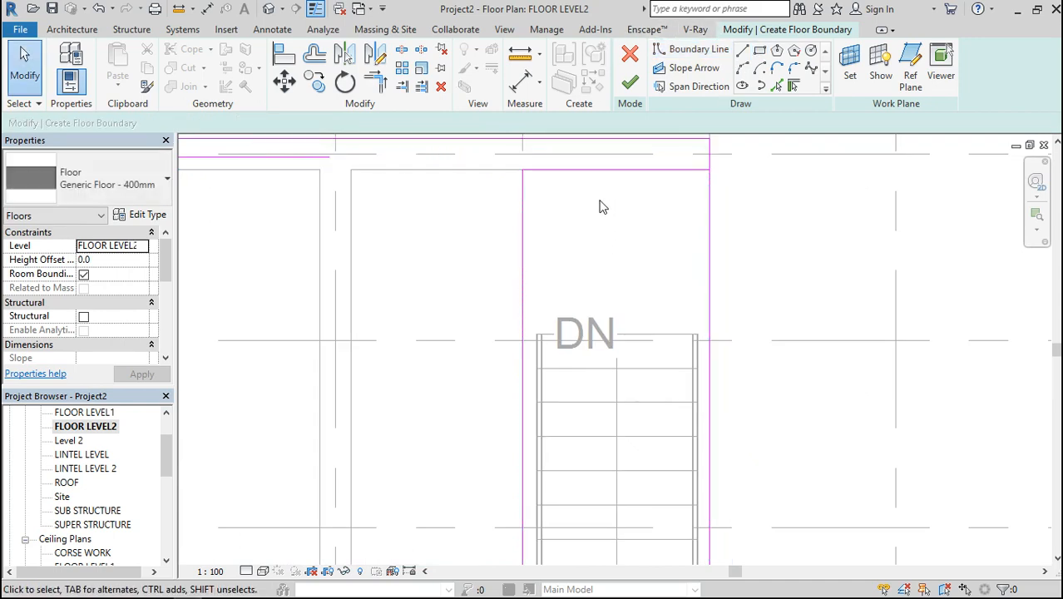
click(595, 172)
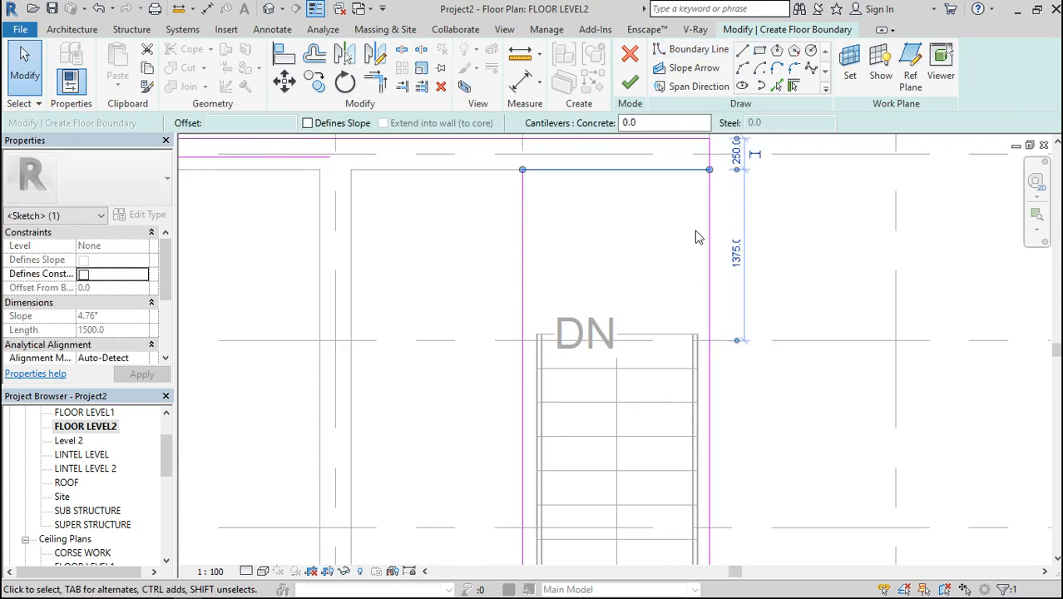
click(283, 70)
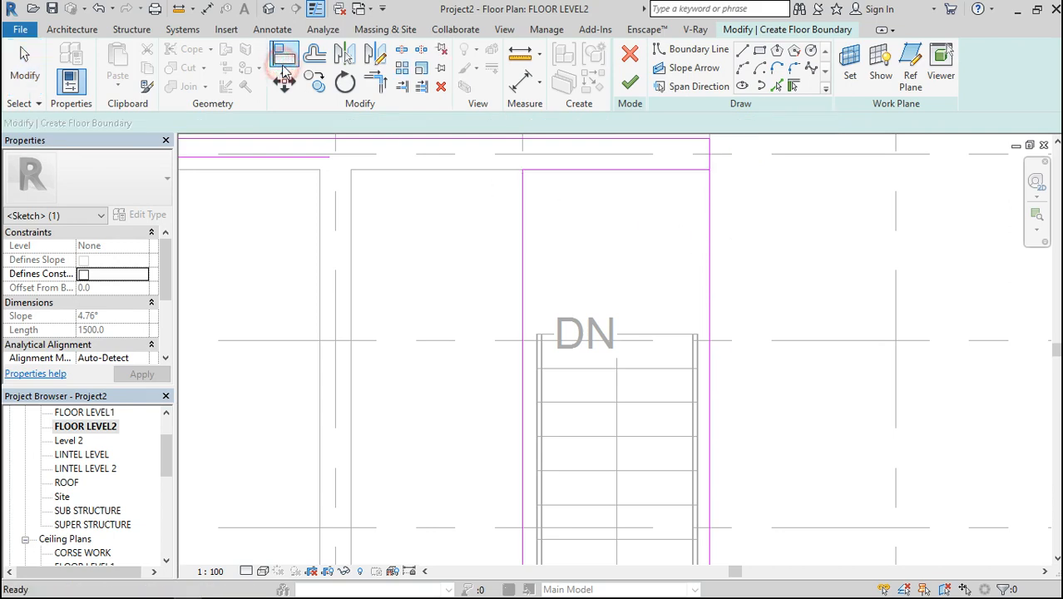
click(641, 334)
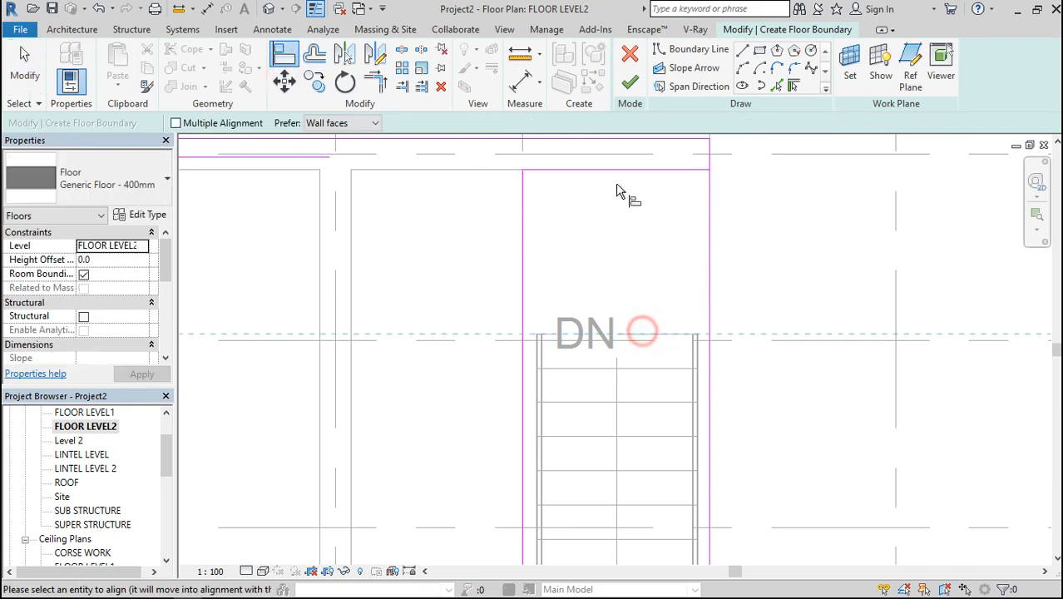
click(607, 171)
key(Escape)
key(Escape)
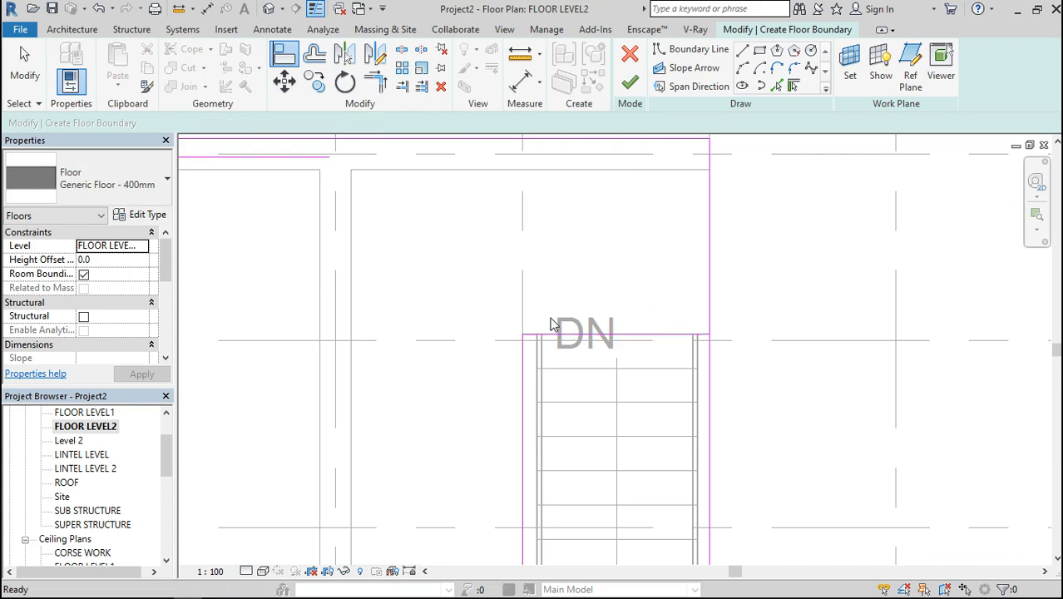
Delete the stair opening's edge line that overlaps the outer floor boundary along grid 9
click(714, 417)
key(Delete)
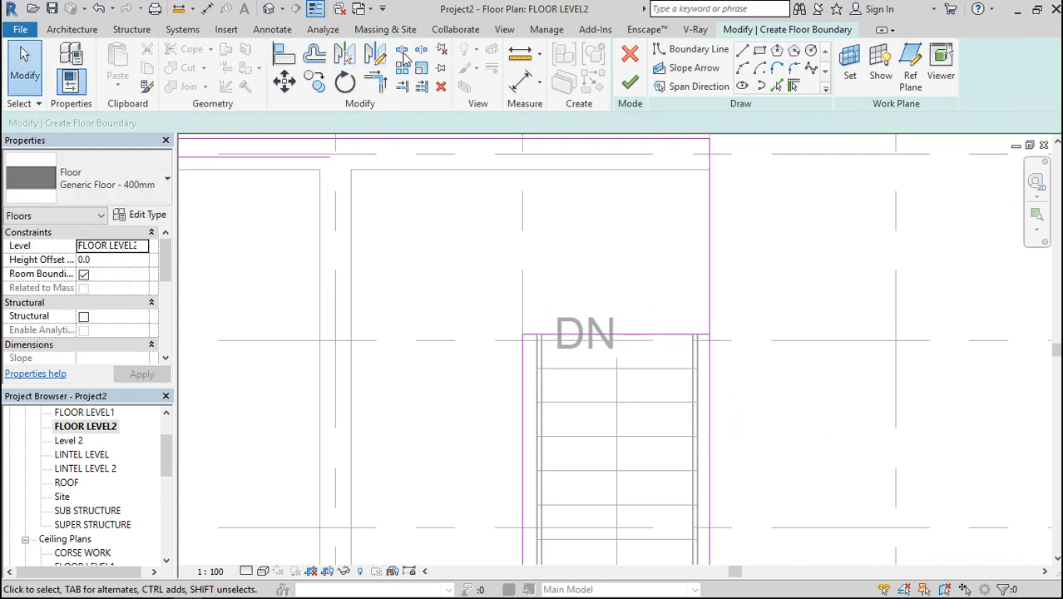
click(404, 53)
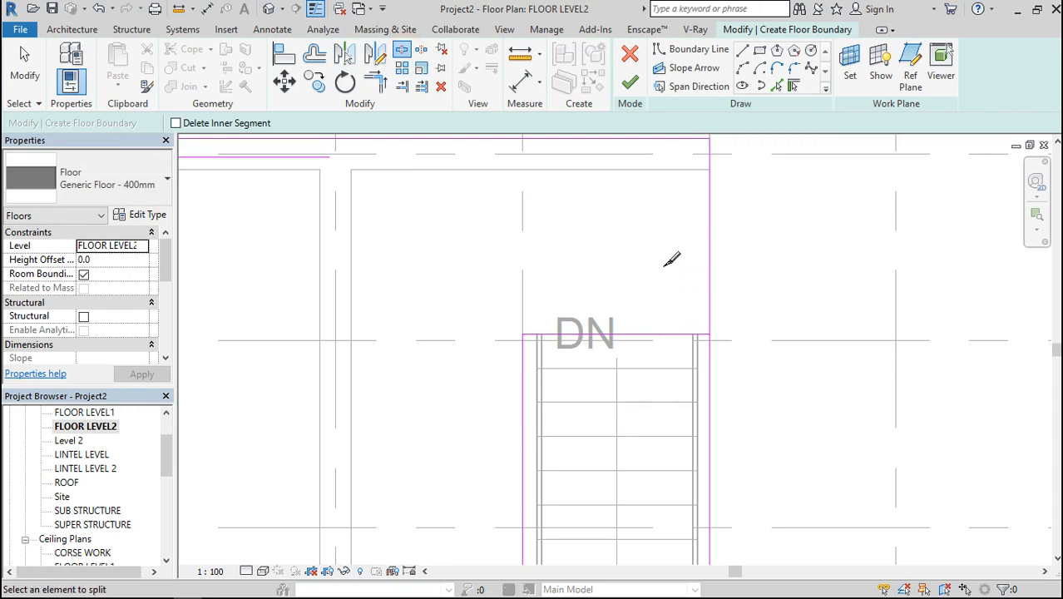
scroll(672, 260, down, 3)
scroll(639, 242, down, 4)
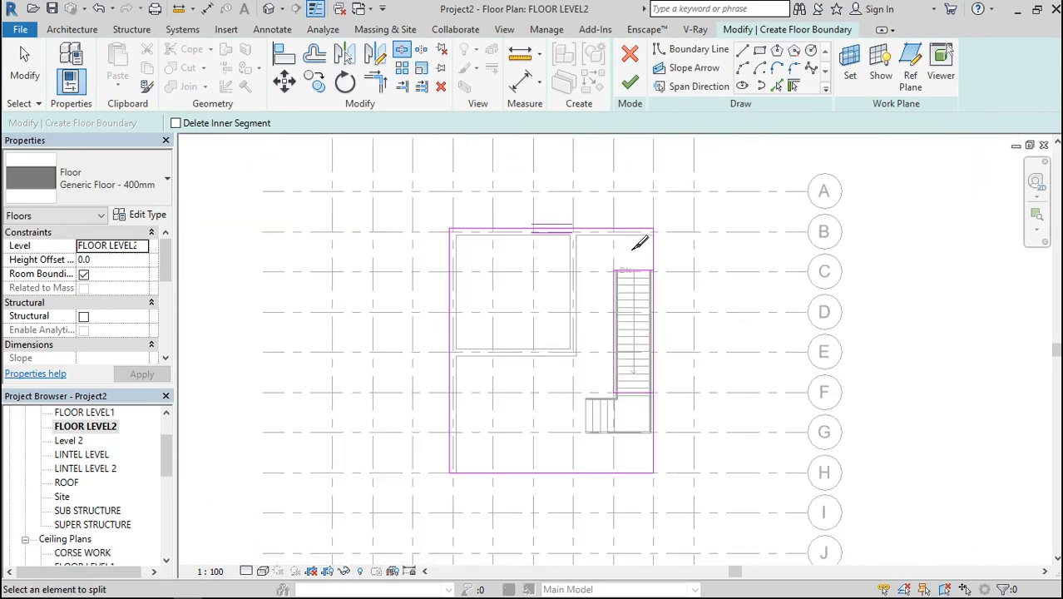
scroll(637, 382, up, 5)
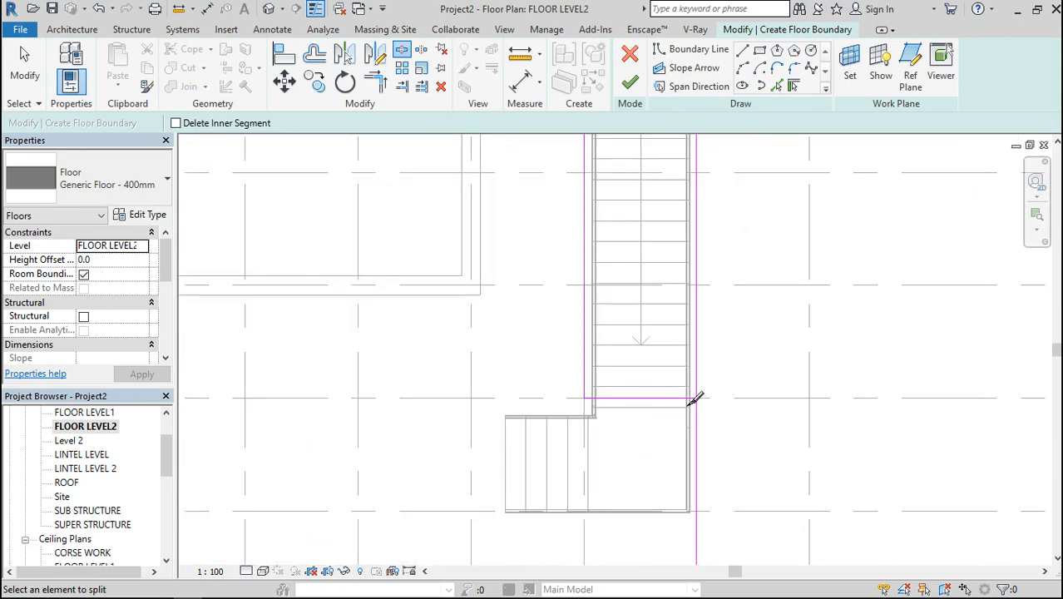
Split the outer floor boundary line along grid 9 beside the stair opening, between grids E and F
click(744, 51)
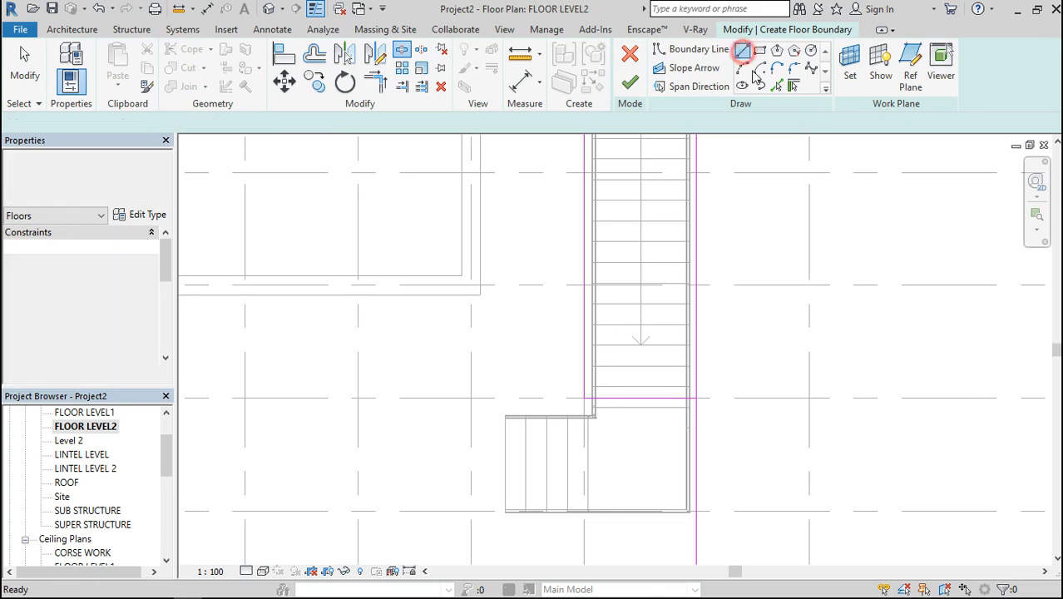
scroll(719, 380, up, 3)
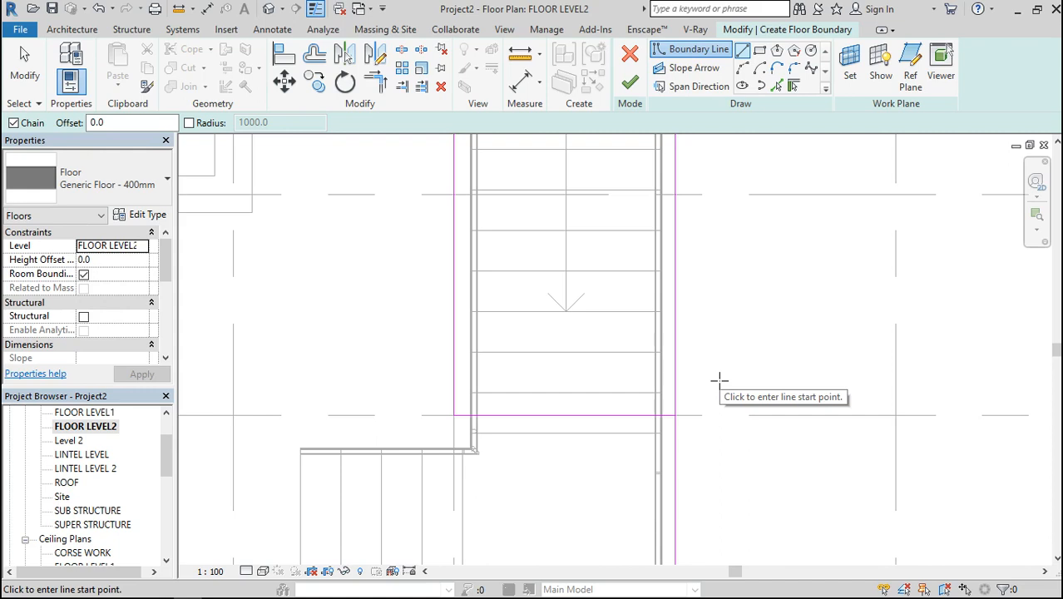
click(402, 49)
click(675, 262)
Trim the stair opening's end lines near grids F and C into corners with the outer boundary segments along grid 9
click(379, 81)
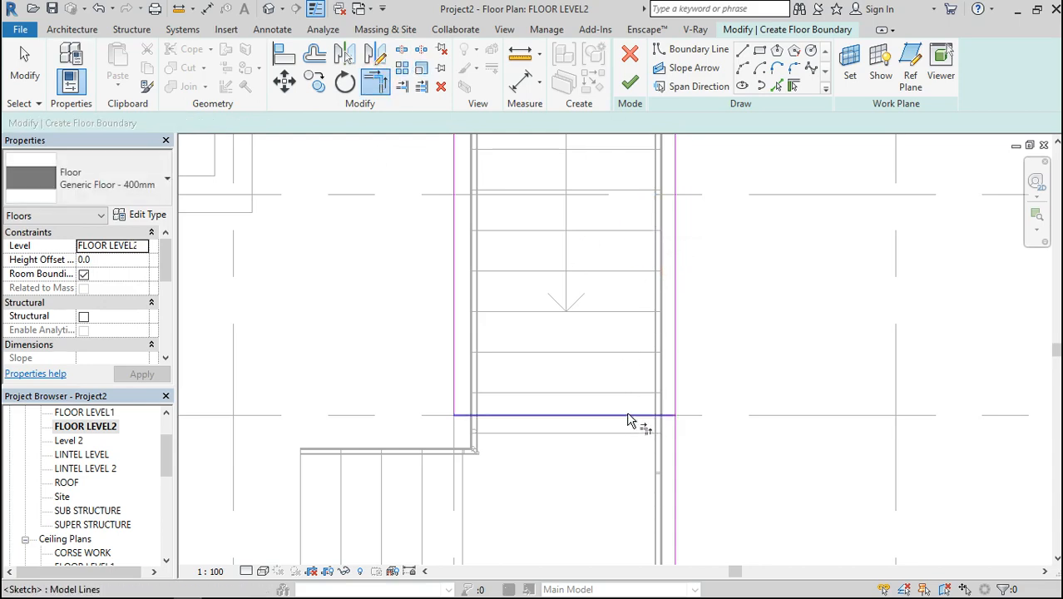
click(625, 415)
click(671, 465)
scroll(674, 467, down, 4)
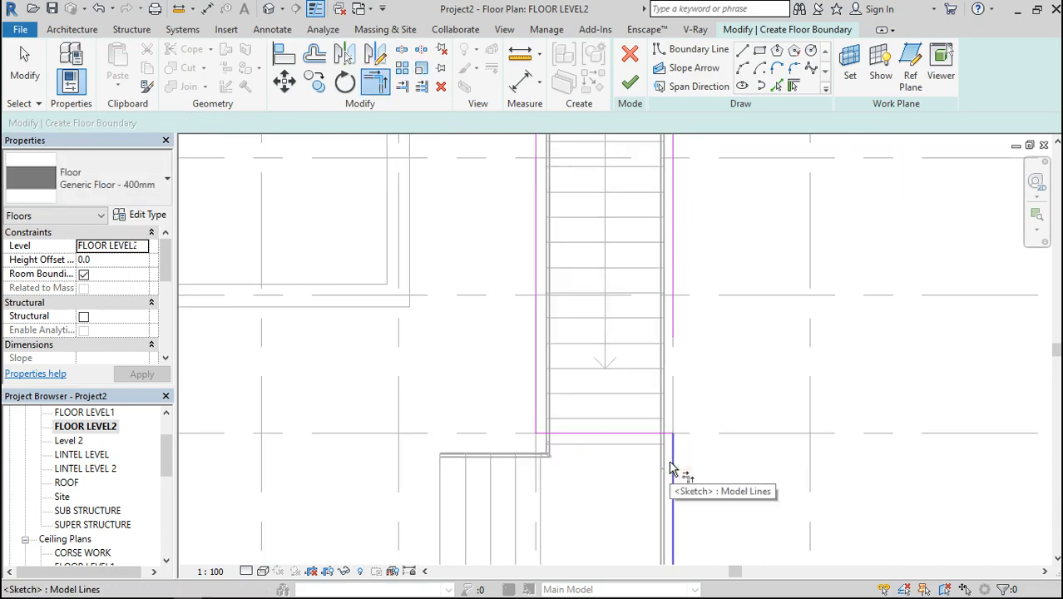
scroll(647, 278, up, 5)
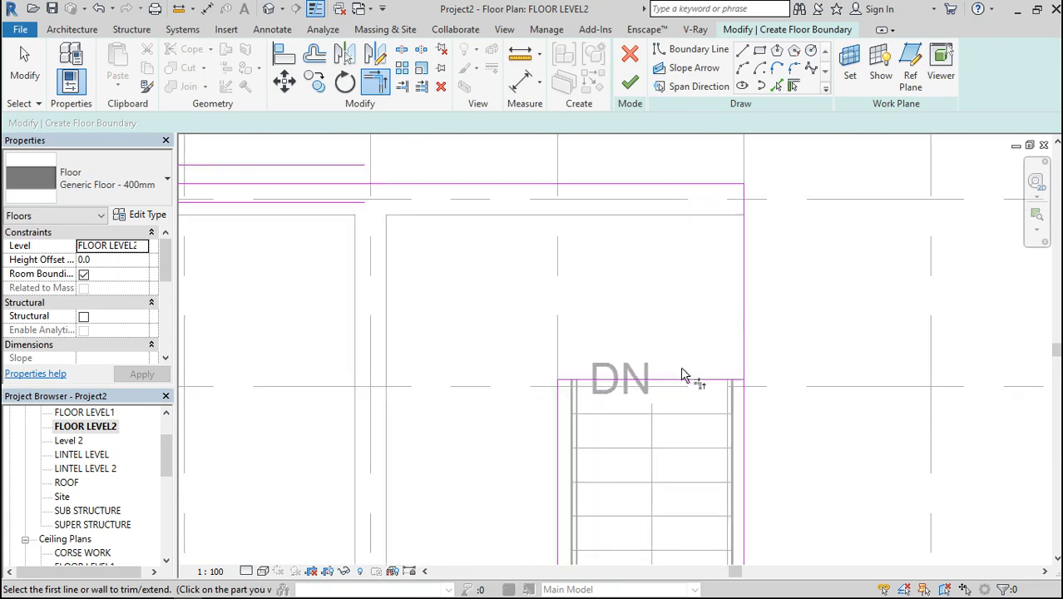
click(684, 382)
scroll(745, 341, down, 5)
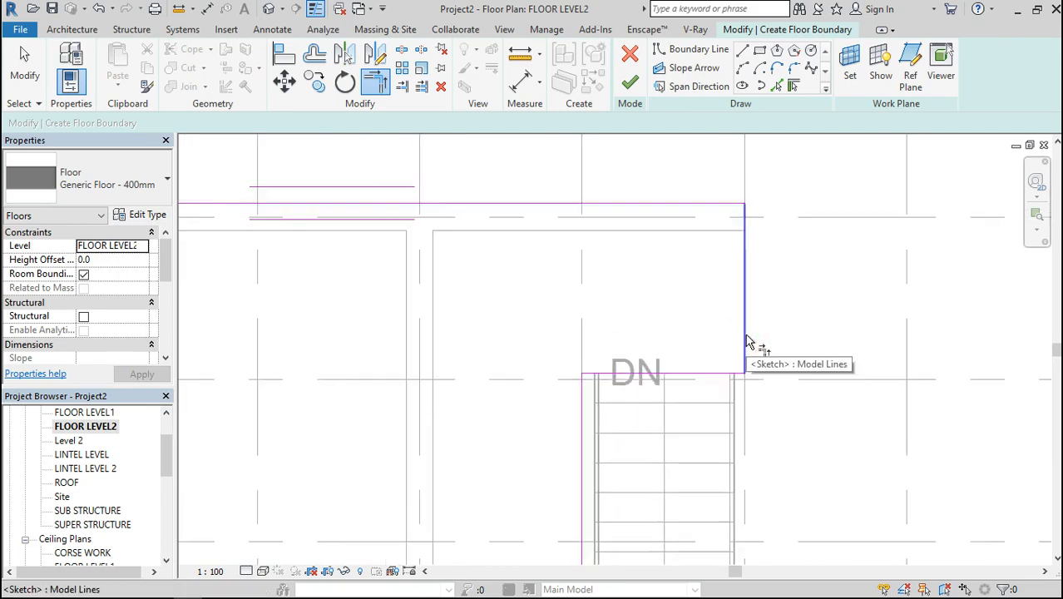
scroll(742, 345, down, 3)
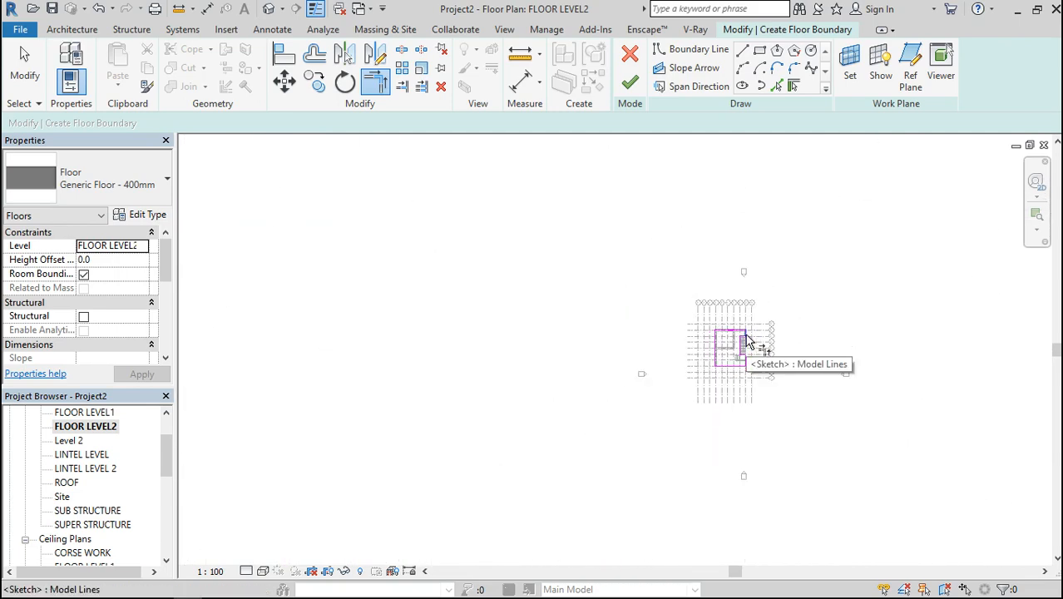
scroll(762, 347, up, 4)
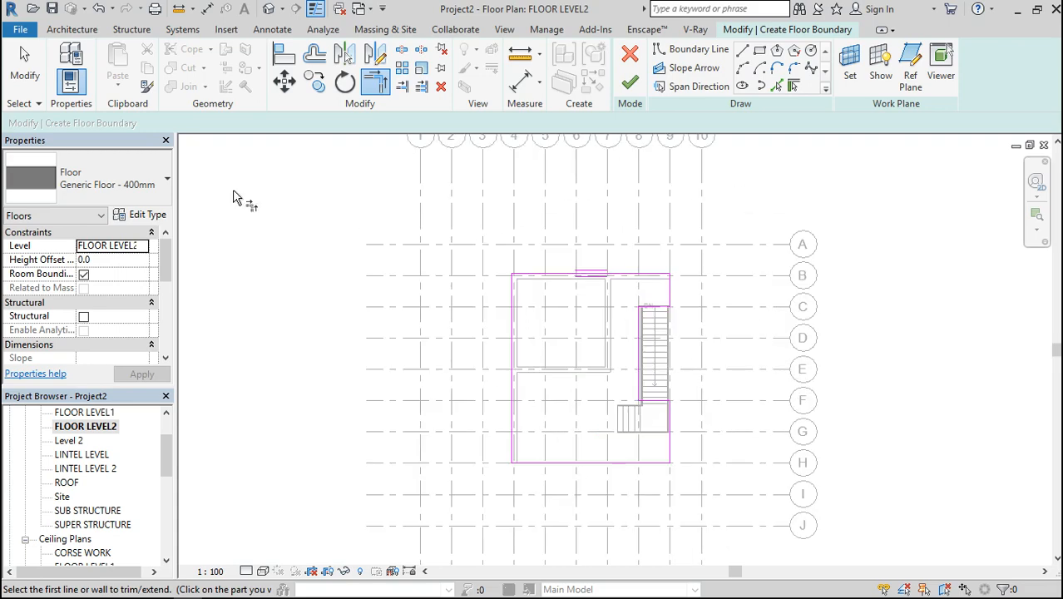
Duplicate the floor type as Generic Floor - 400mm 2 and set its structure layer thickness to 300 mm
click(140, 214)
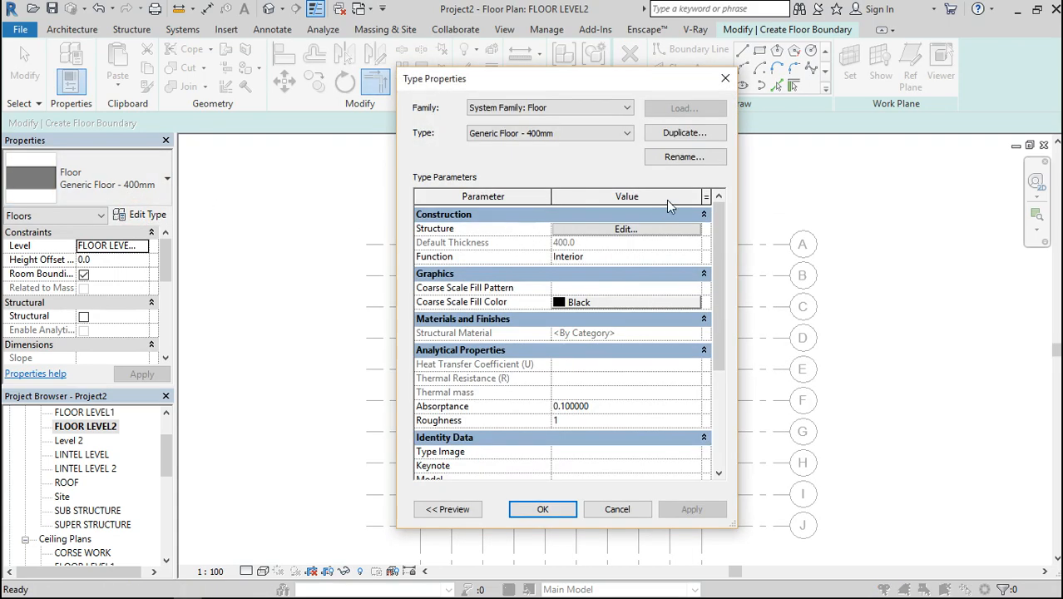
click(679, 133)
click(562, 336)
click(593, 229)
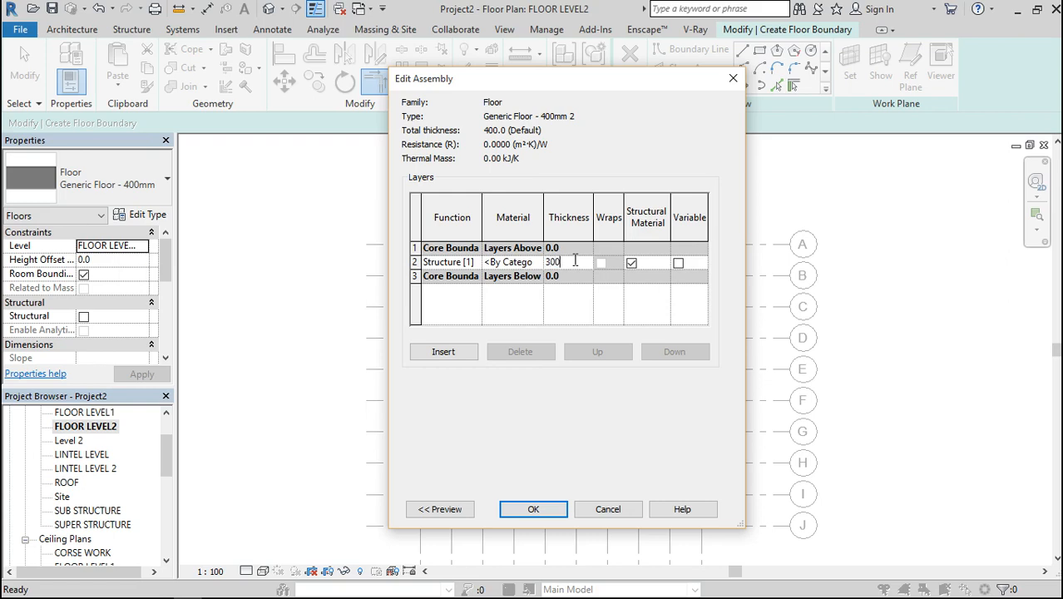
click(531, 508)
click(530, 508)
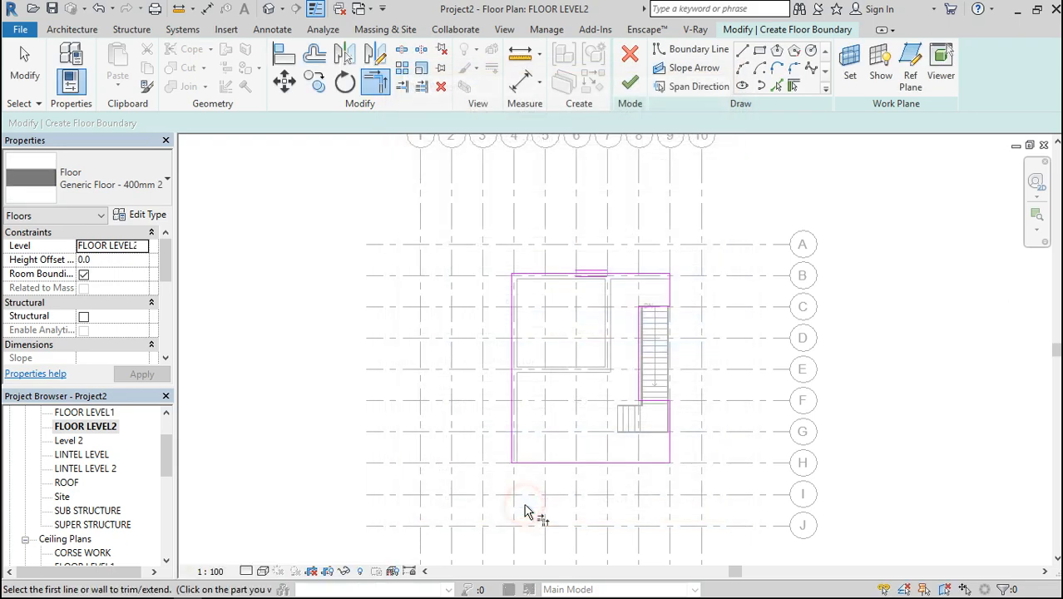
Finish the floor boundary sketch and view the slab with its stair opening in 3D from the front
click(630, 83)
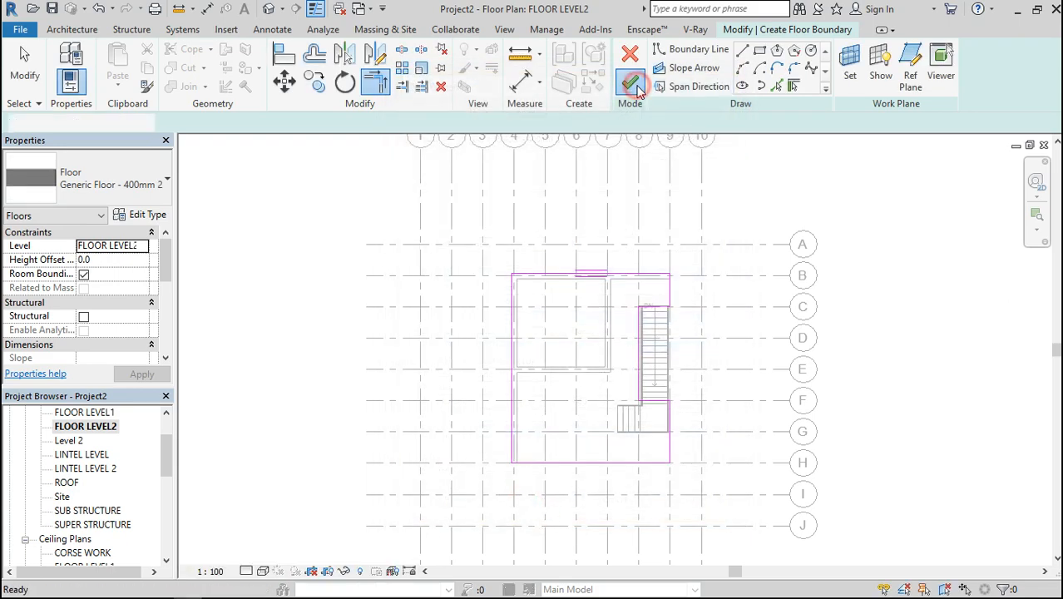
click(267, 10)
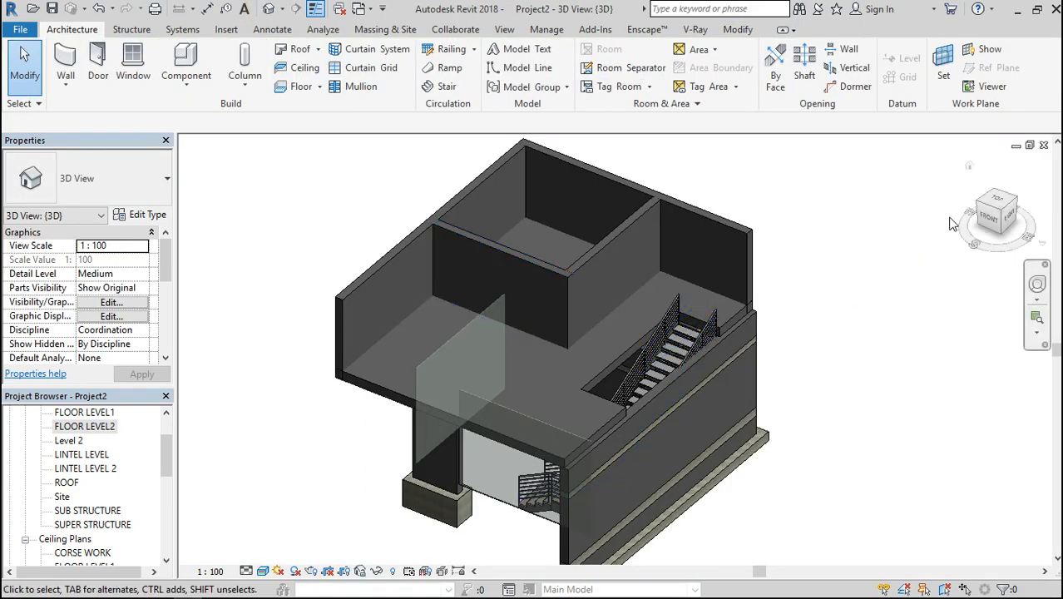
click(990, 219)
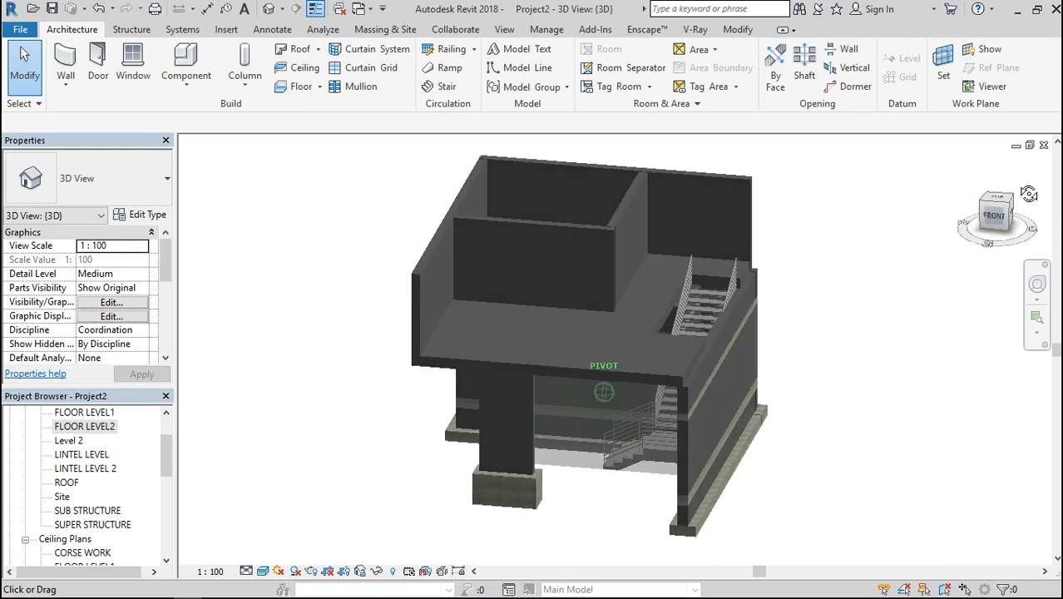
mouse_move(990, 219)
mouse_down()
mouse_move(1030, 205)
mouse_move(992, 231)
mouse_move(944, 207)
mouse_move(968, 226)
mouse_move(970, 206)
mouse_move(970, 217)
mouse_up()
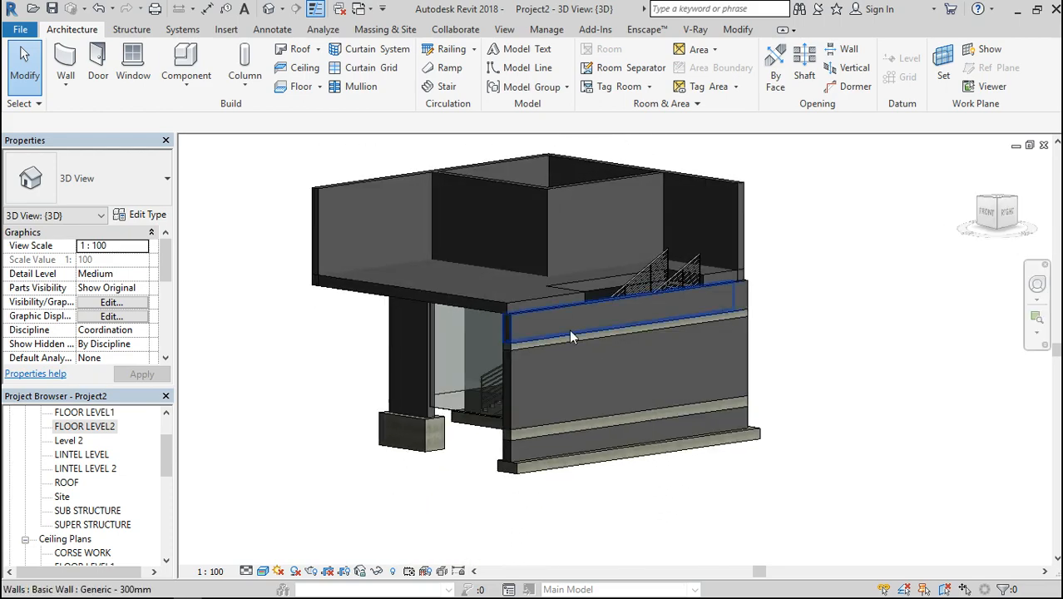
Open the South elevation and examine how the FLOOR LEVEL2 slab meets the walls and stair
drag(163, 454, 163, 503)
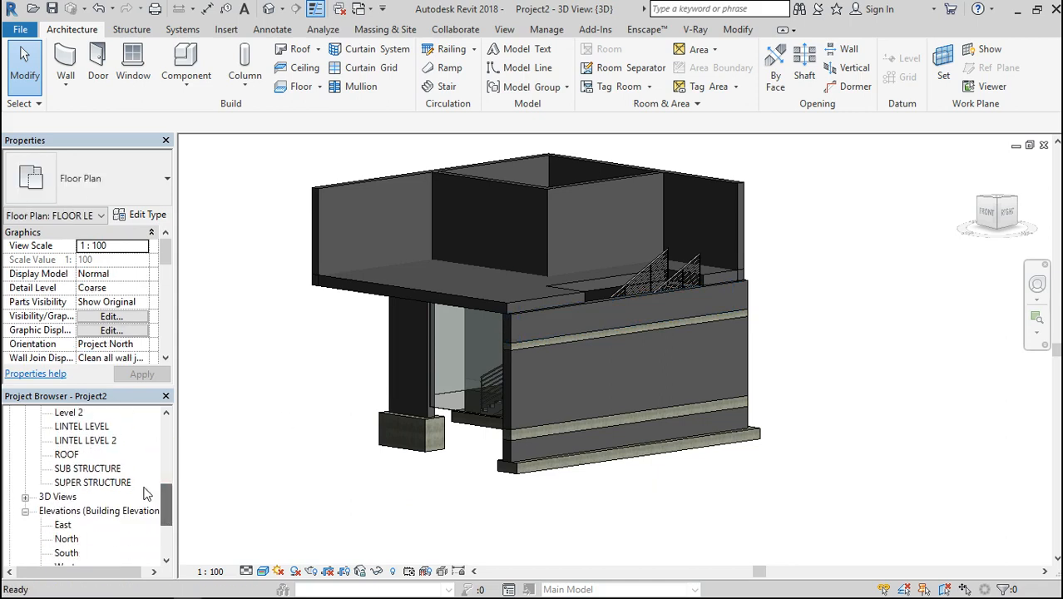
double_click(64, 552)
scroll(356, 325, up, 1)
scroll(403, 304, up, 5)
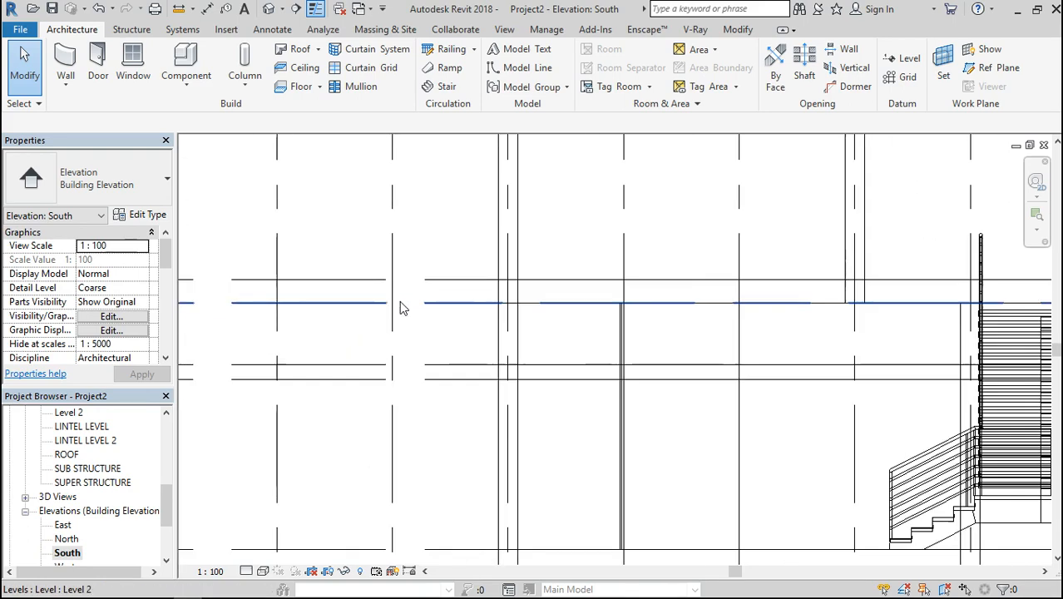
click(538, 284)
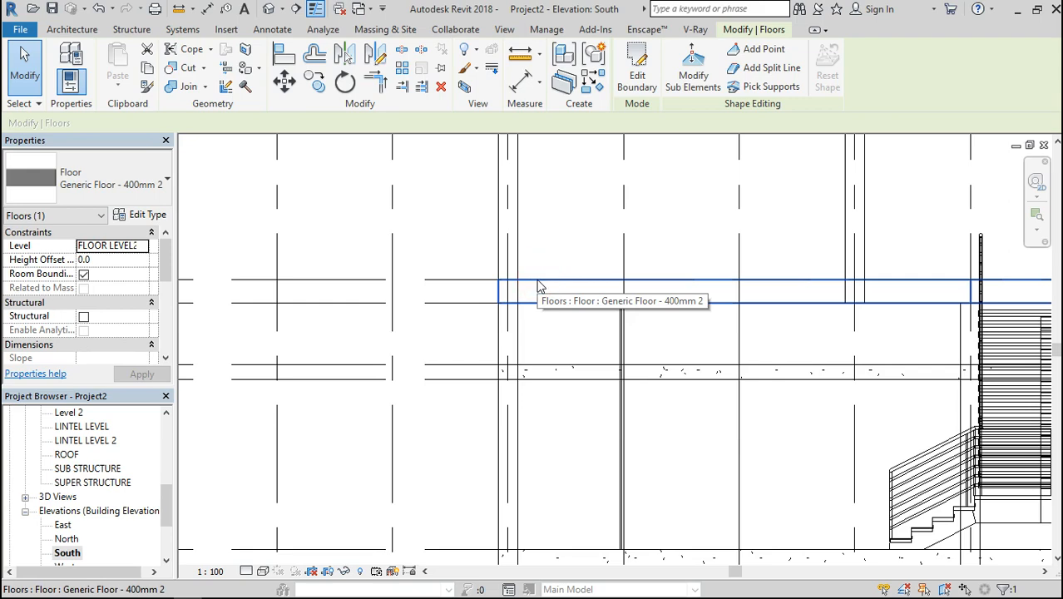
scroll(538, 287, down, 3)
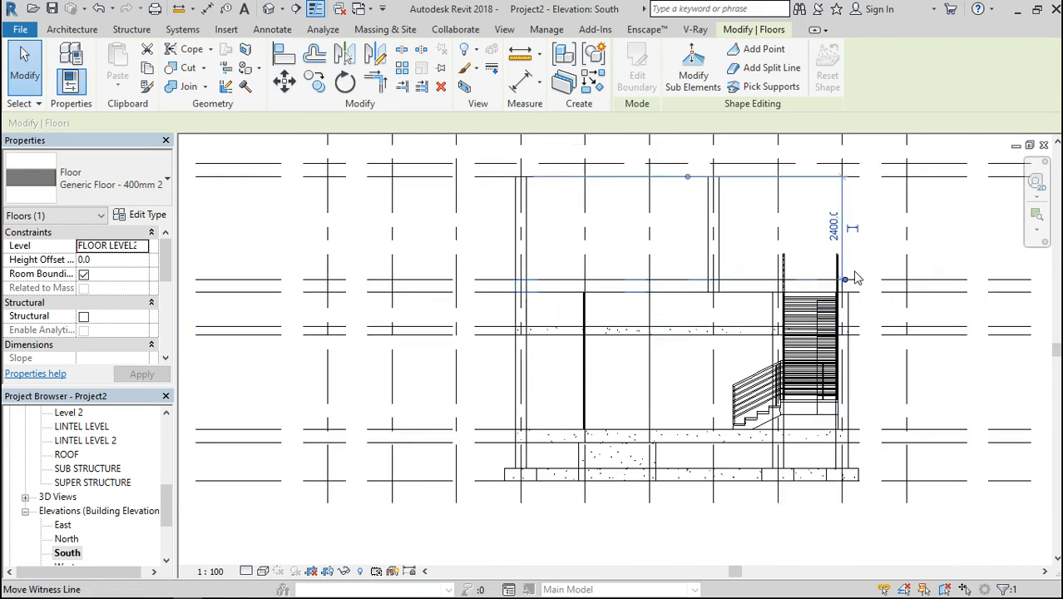
scroll(854, 278, up, 3)
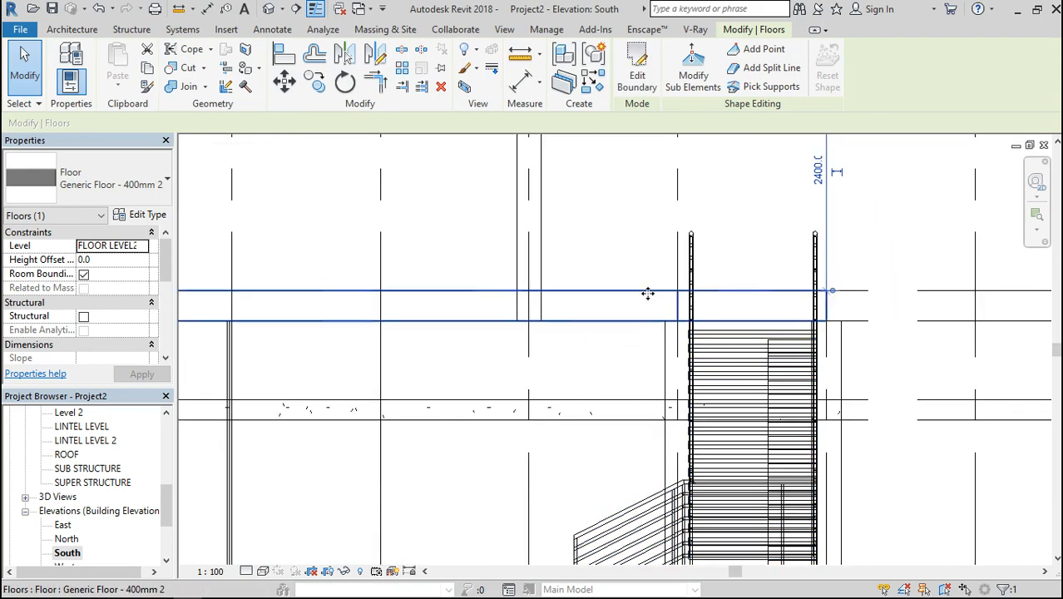
scroll(648, 293, down, 2)
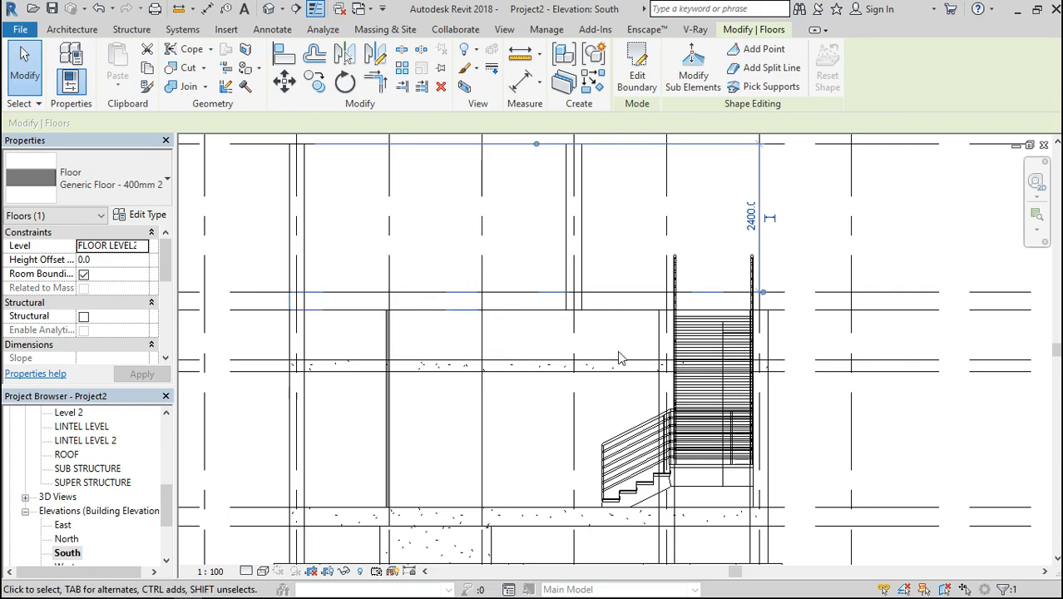
scroll(618, 356, down, 2)
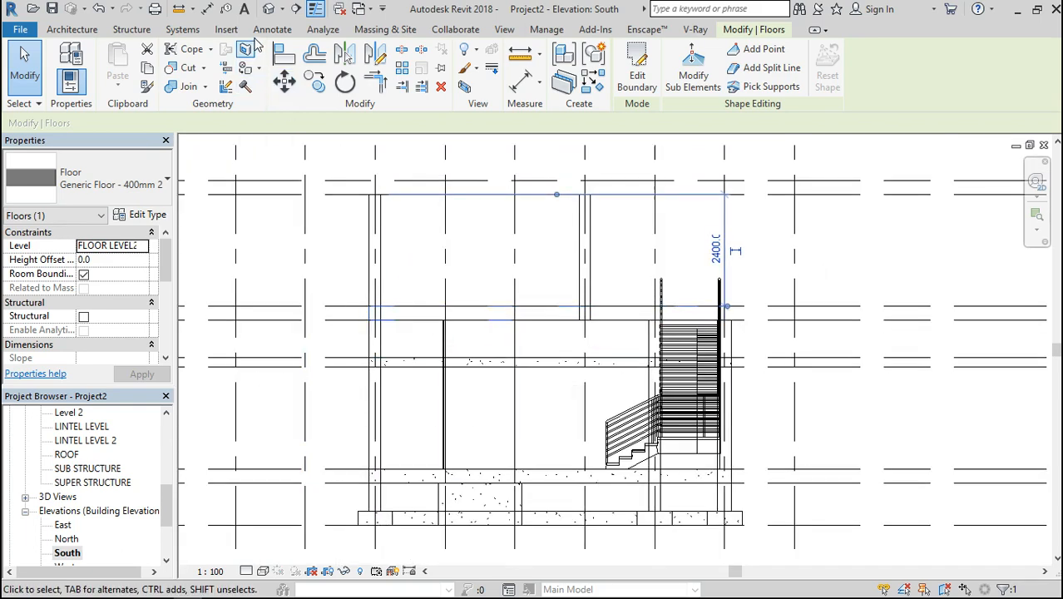
Return to the 3D view and examine the slab edge along the stair-side wall and around the stair opening
click(268, 9)
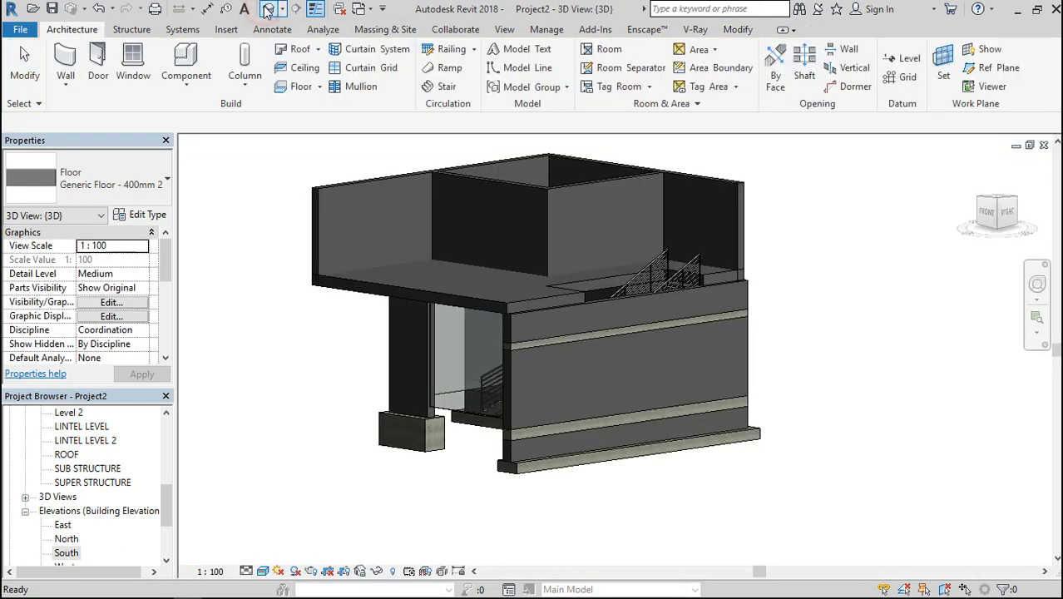
scroll(538, 306, up, 3)
scroll(538, 307, up, 2)
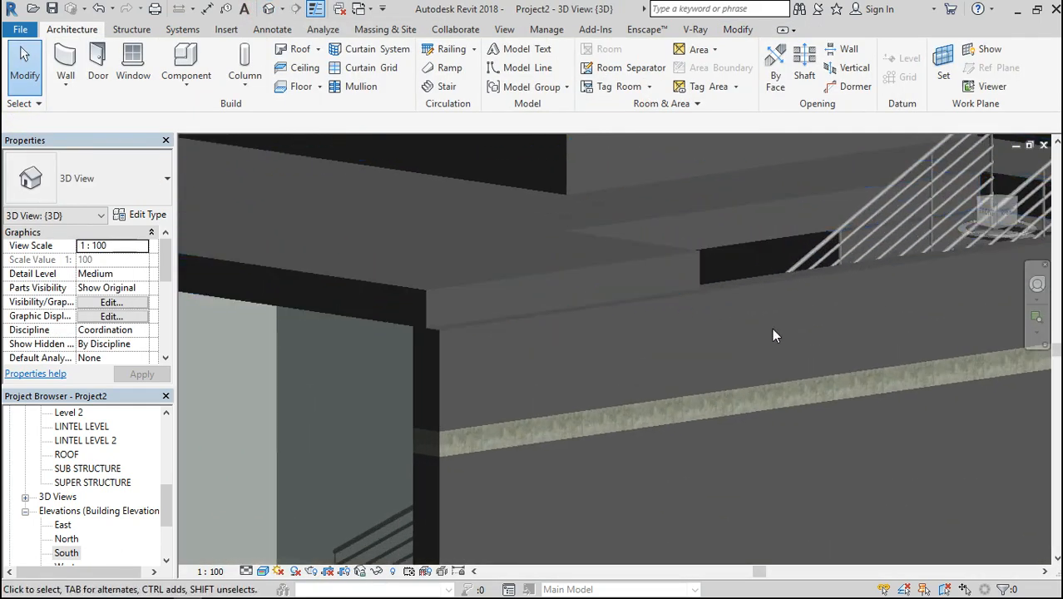
scroll(715, 337, up, 1)
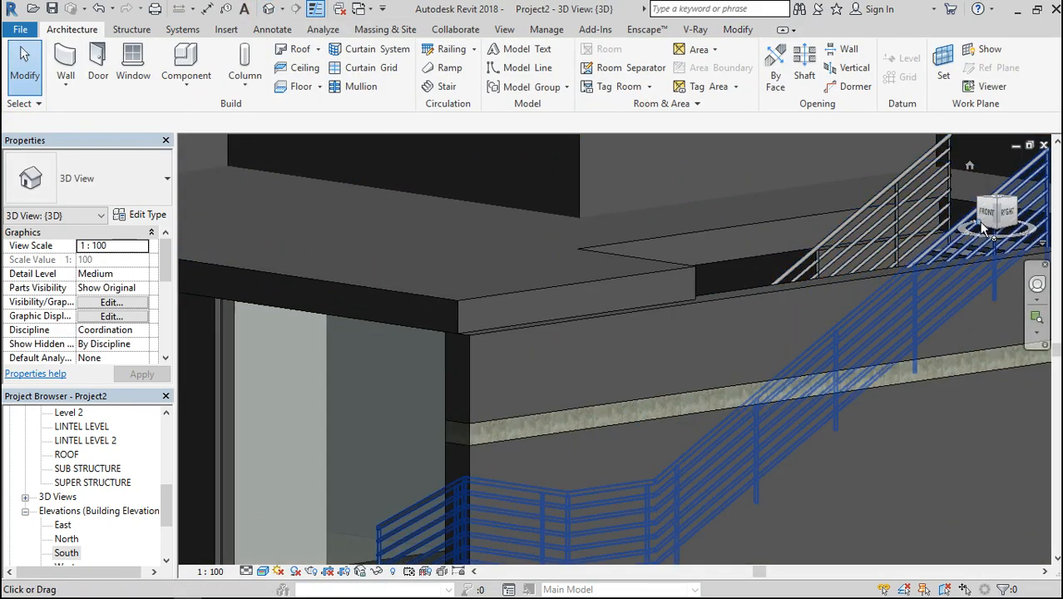
mouse_move(996, 214)
mouse_down()
mouse_move(208, 238)
mouse_move(992, 219)
mouse_up()
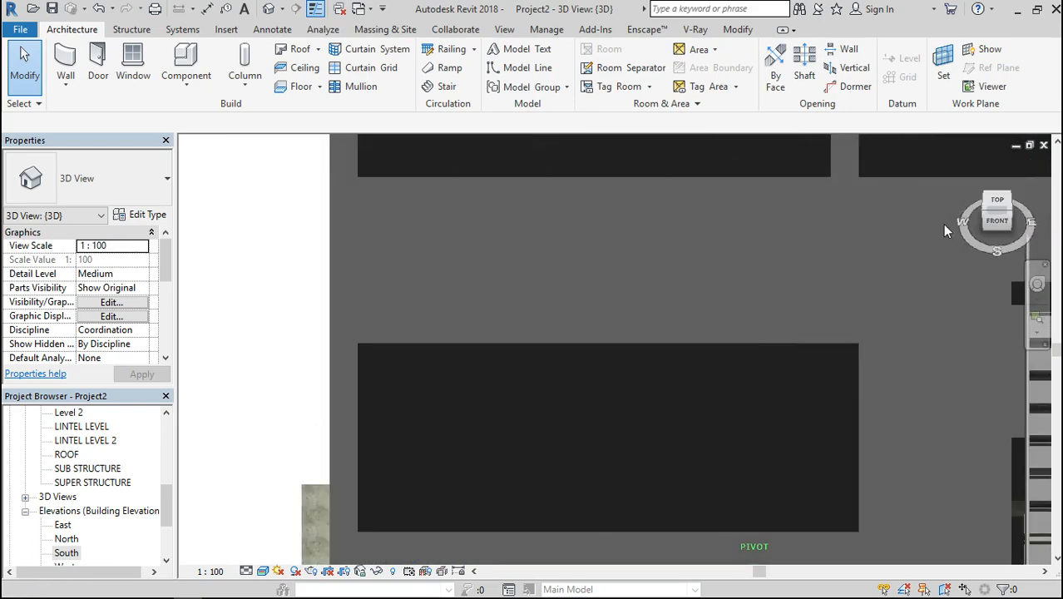
scroll(527, 262, down, 4)
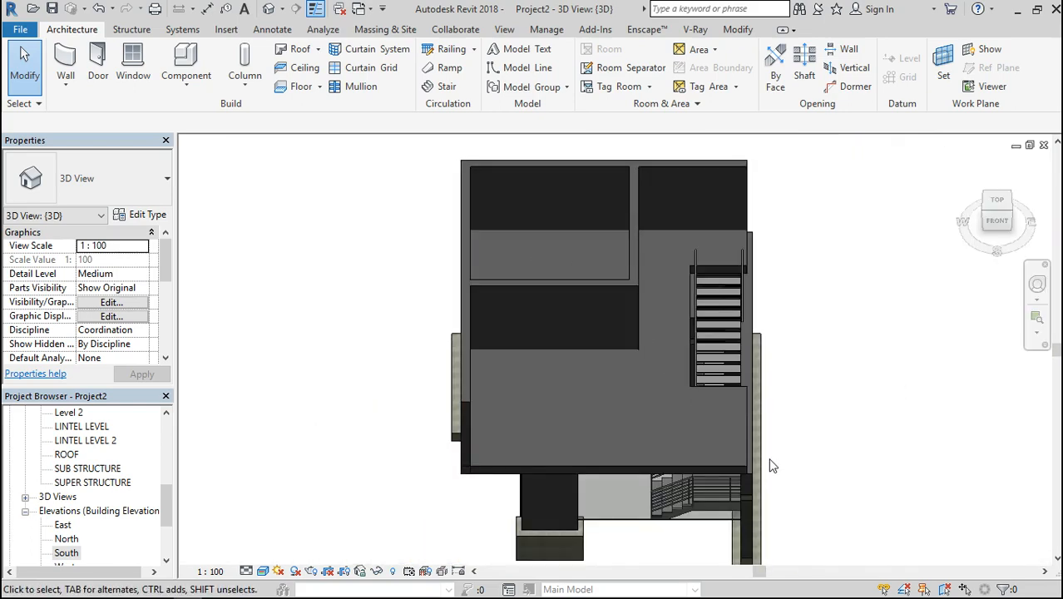
scroll(769, 460, up, 3)
scroll(755, 461, down, 4)
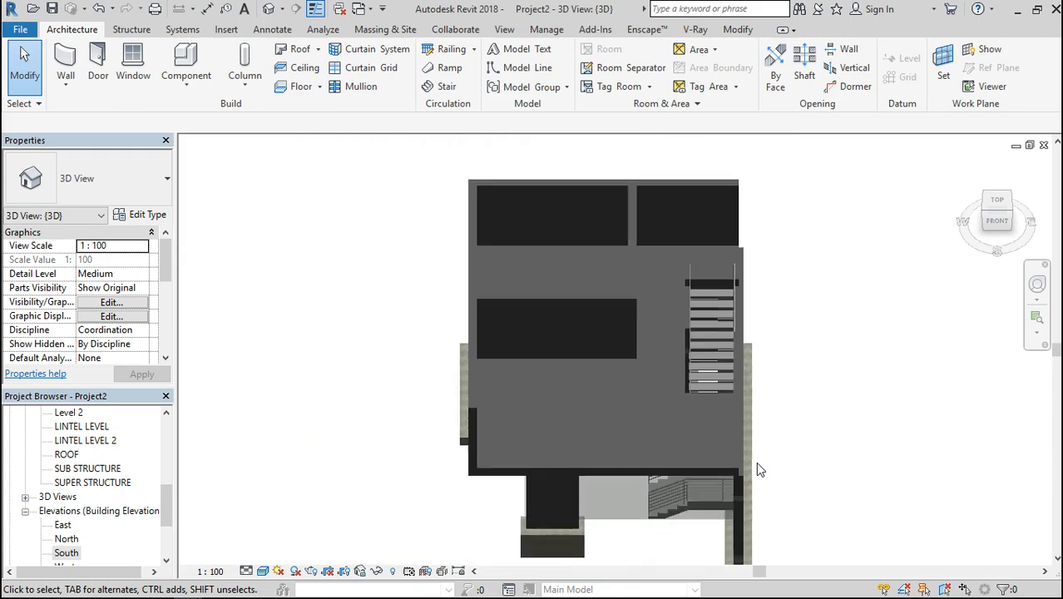
scroll(754, 216, up, 2)
scroll(754, 215, up, 5)
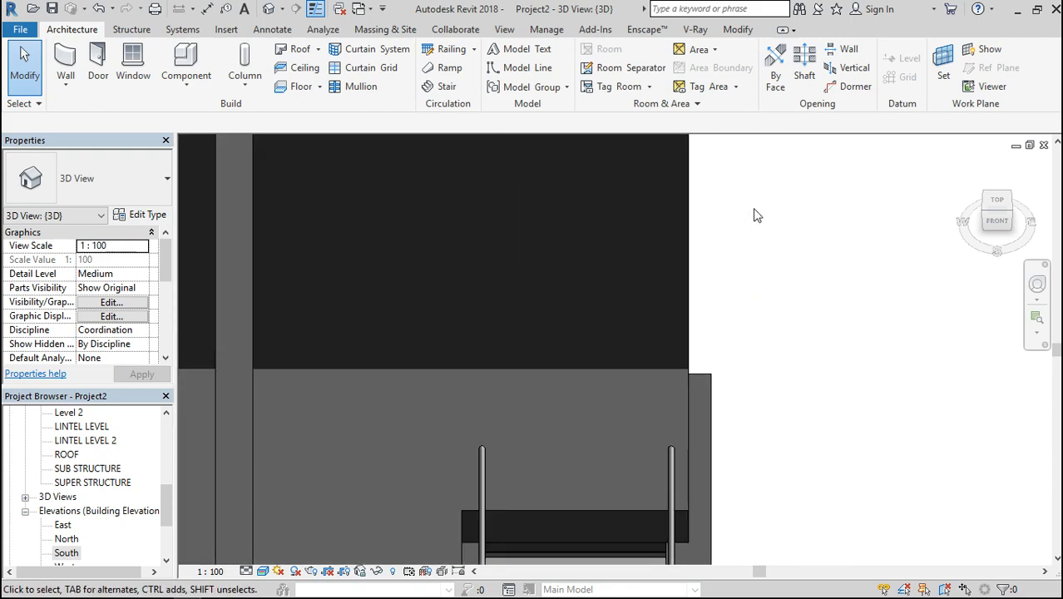
scroll(754, 216, down, 3)
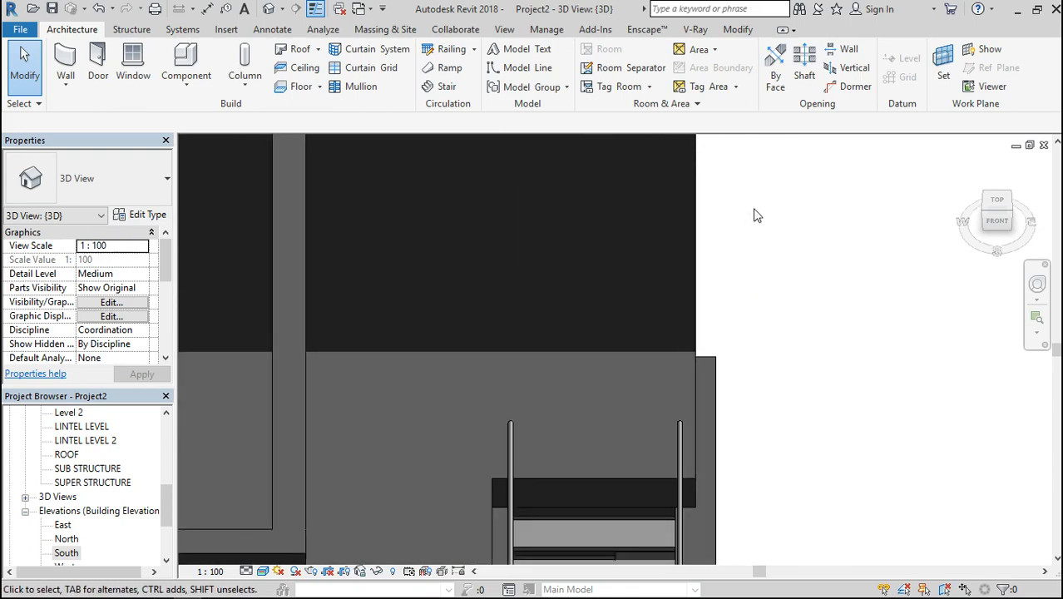
scroll(671, 222, down, 3)
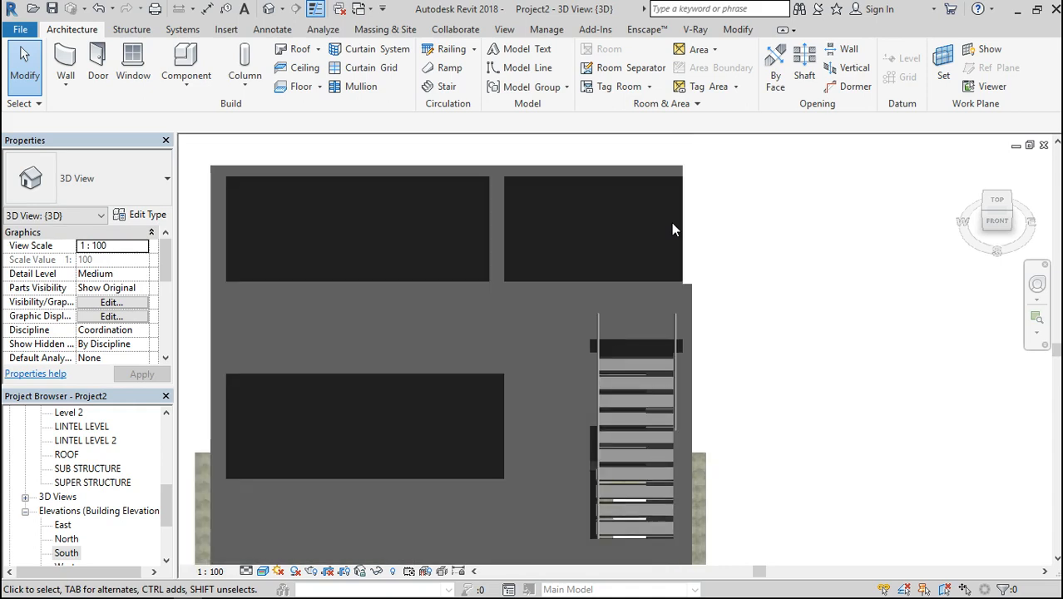
scroll(671, 222, down, 2)
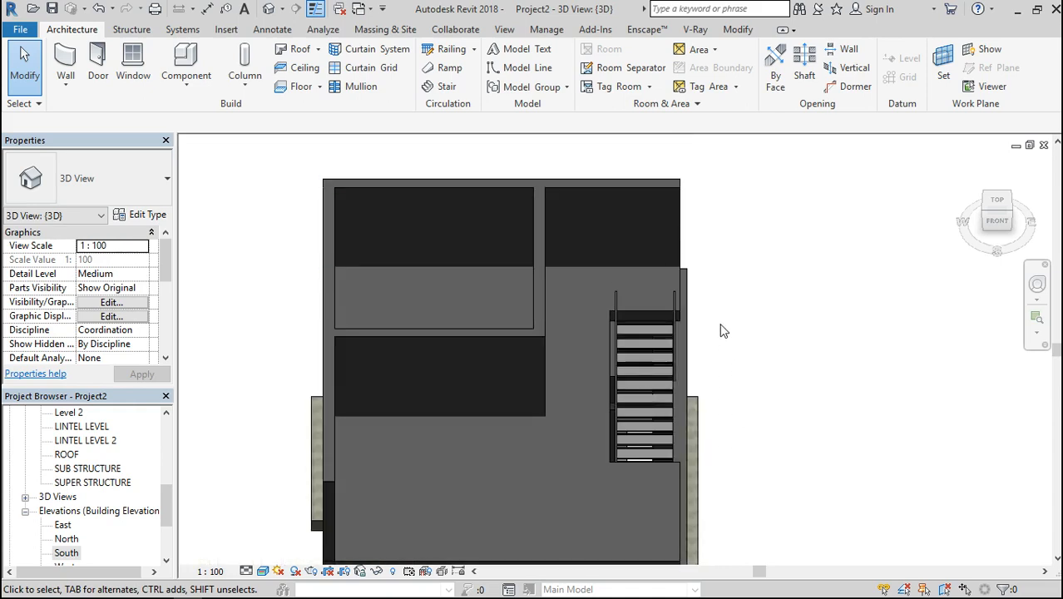
scroll(717, 316, down, 1)
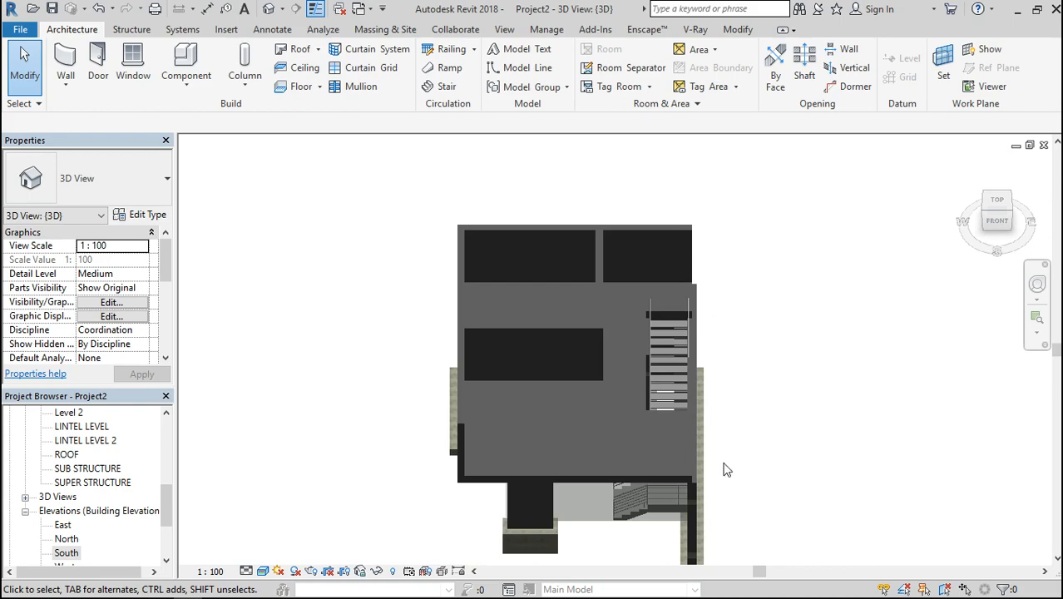
scroll(720, 462, up, 4)
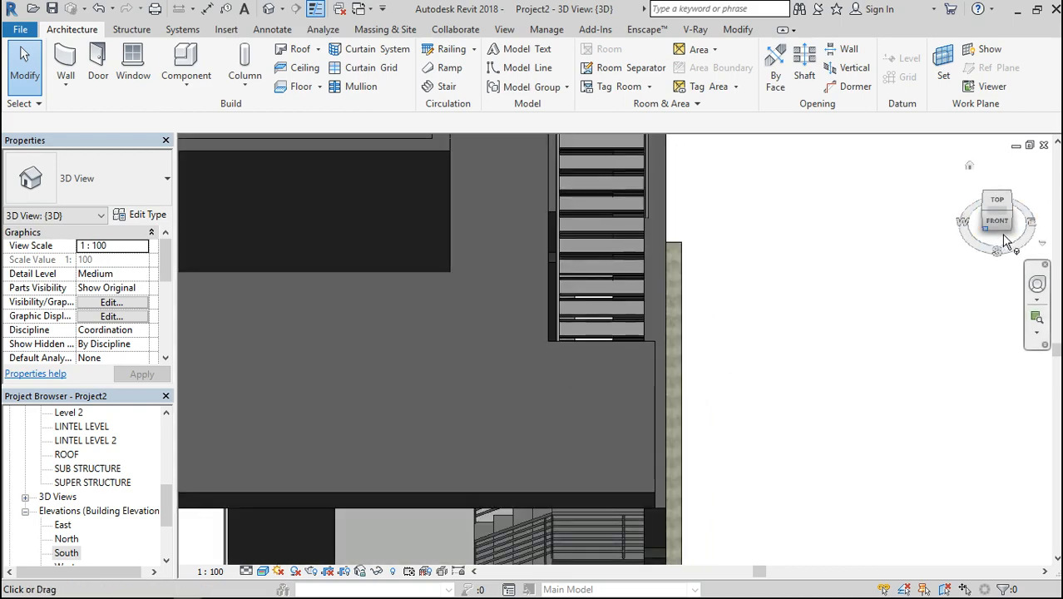
drag(999, 221, 981, 238)
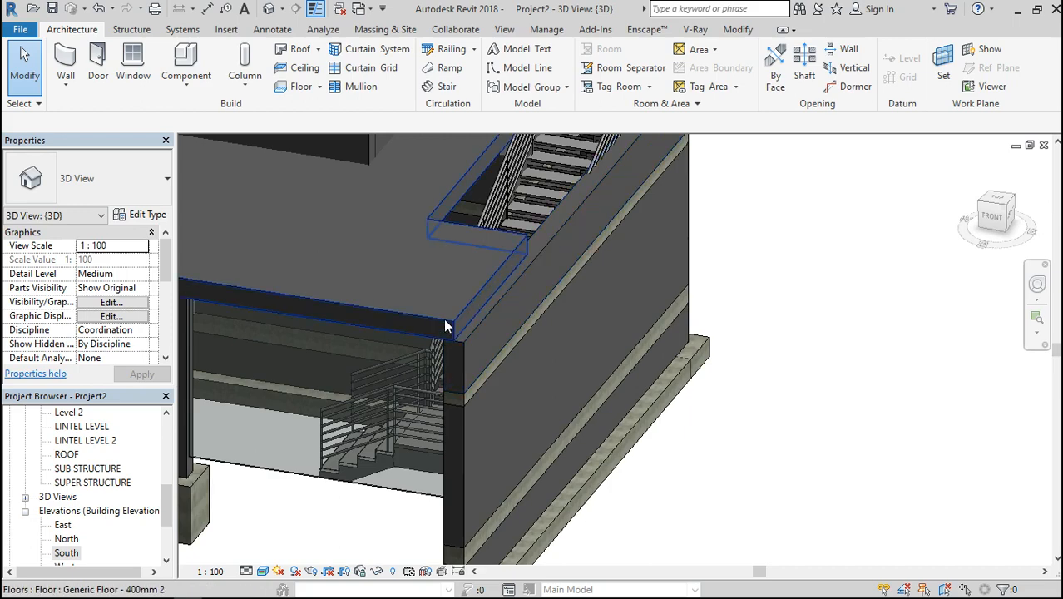
Edit the FLOOR LEVEL2 slab boundary and align its front segment beside the stair with the outer face of the stair-side wall
double_click(445, 324)
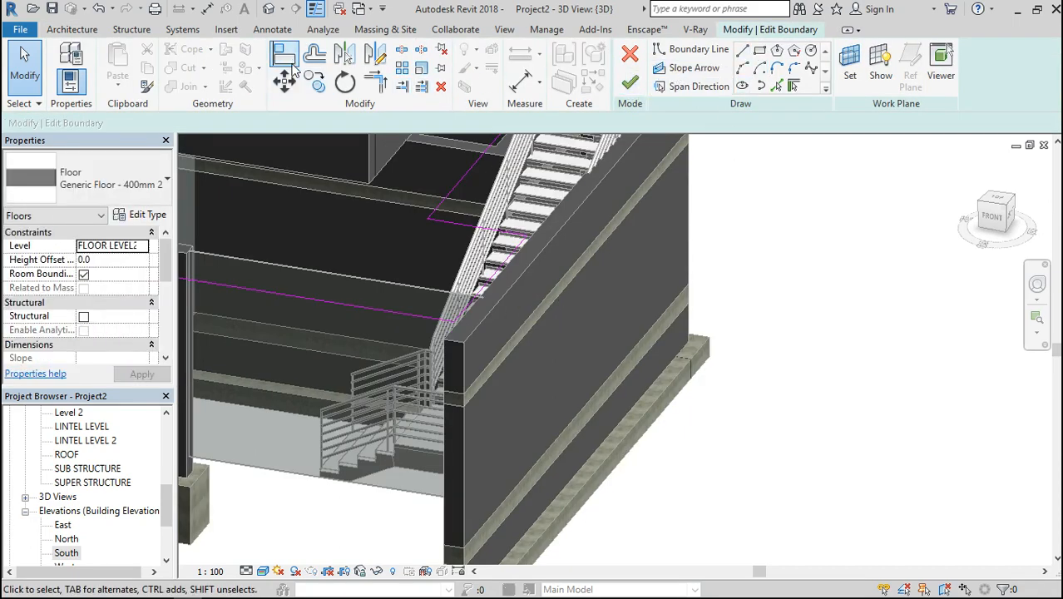
click(291, 64)
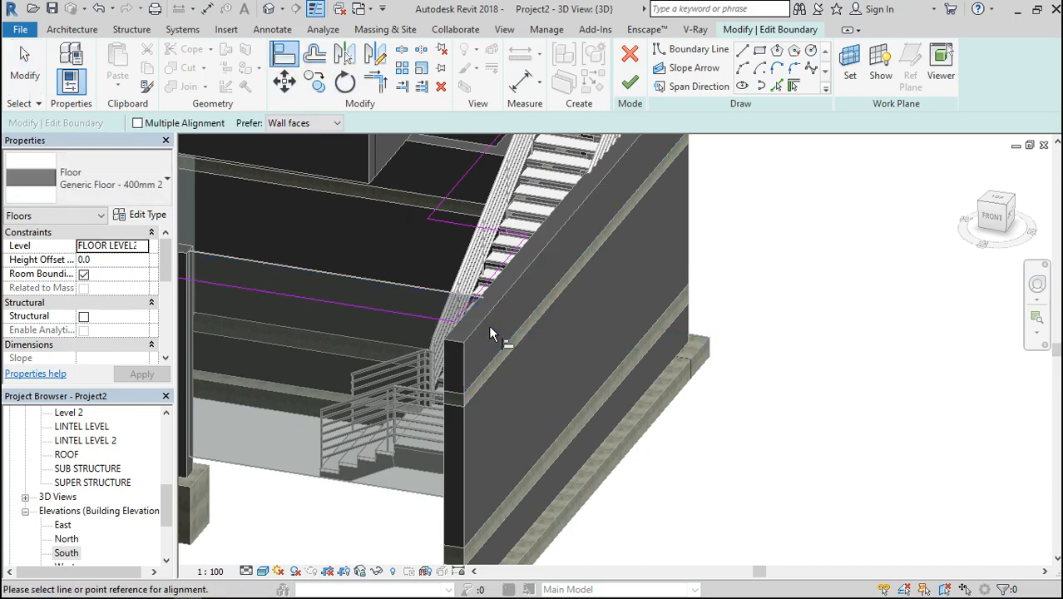
scroll(472, 304, up, 2)
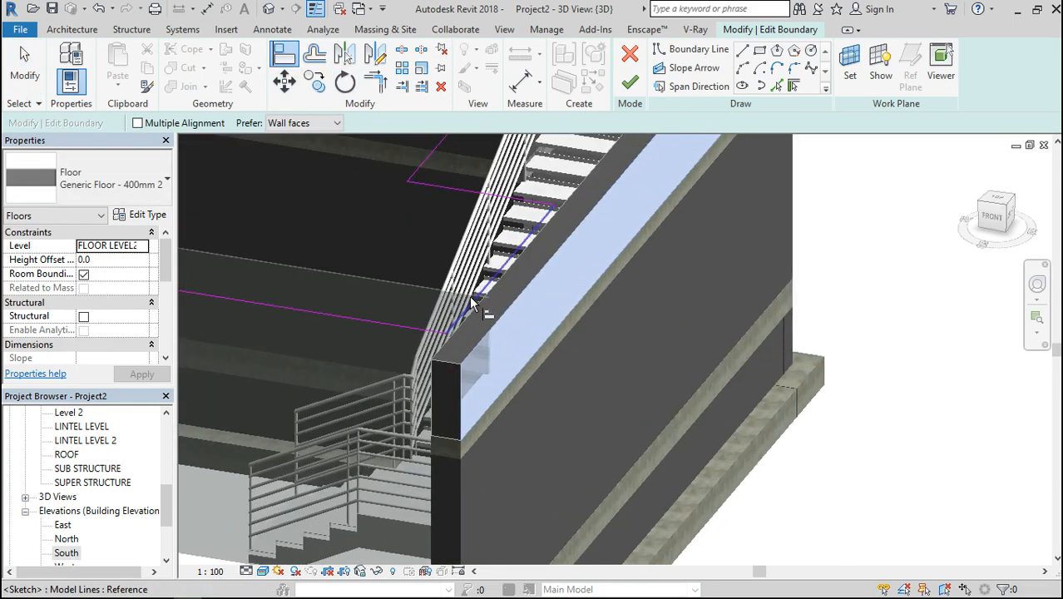
scroll(472, 305, up, 1)
click(455, 340)
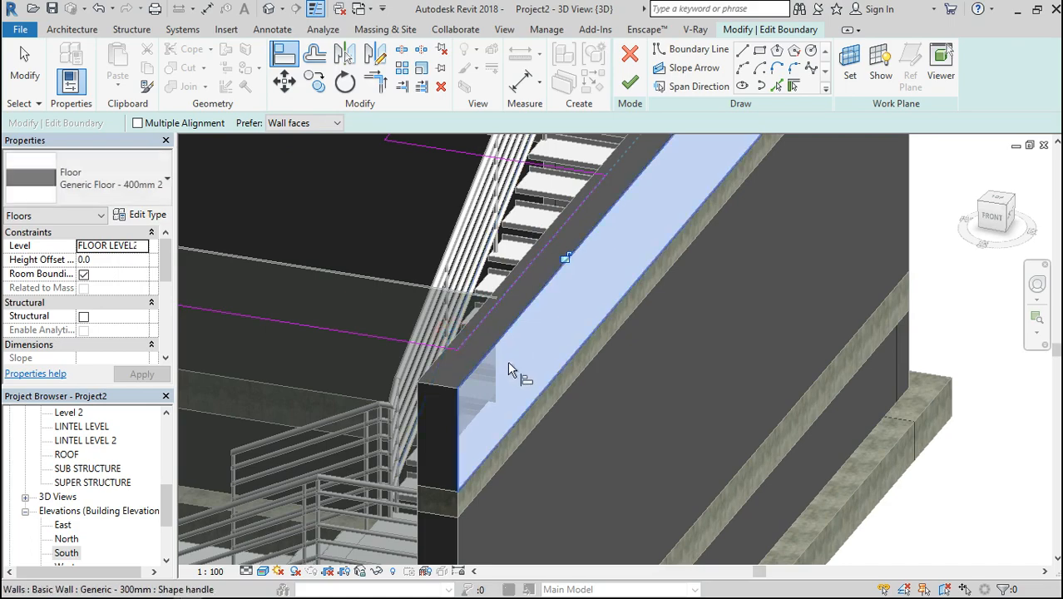
scroll(529, 396, down, 3)
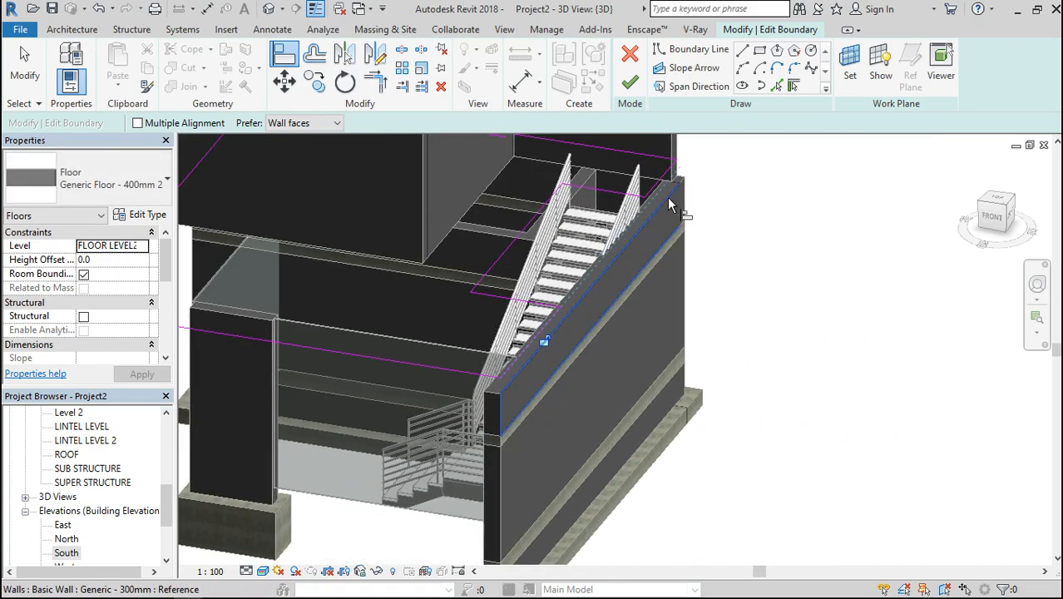
Align the rear boundary segment behind the stair opening with the wall's outer face and finish the floor sketch
click(634, 321)
scroll(633, 322, up, 3)
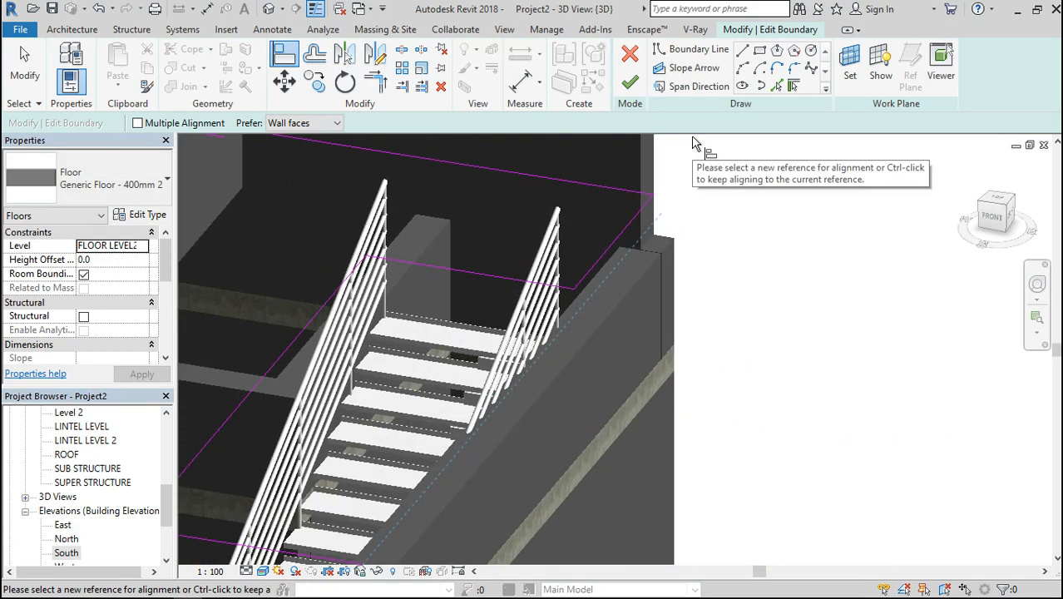
click(620, 307)
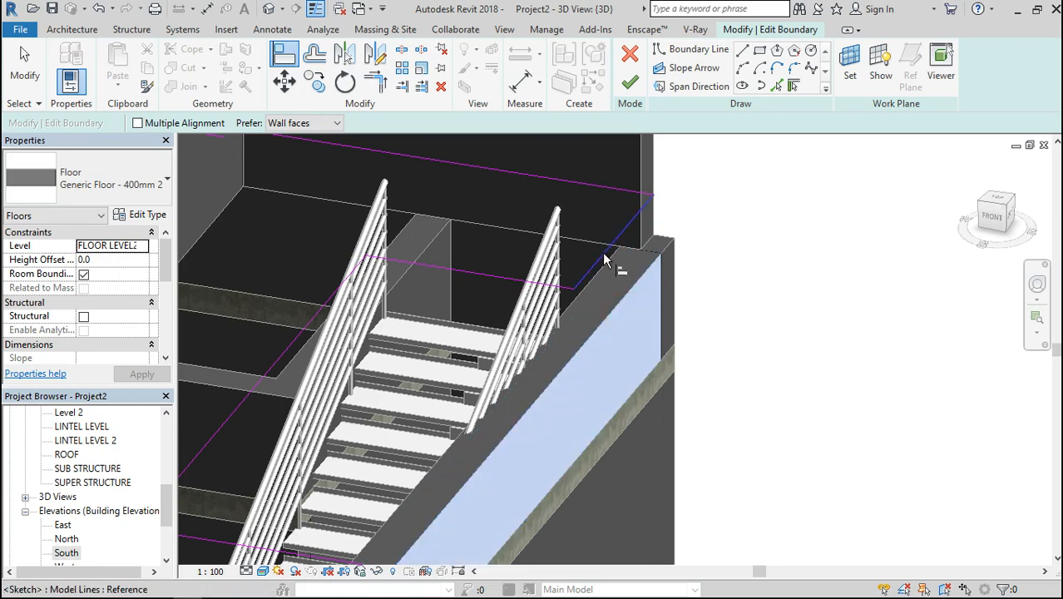
click(606, 262)
scroll(711, 274, down, 3)
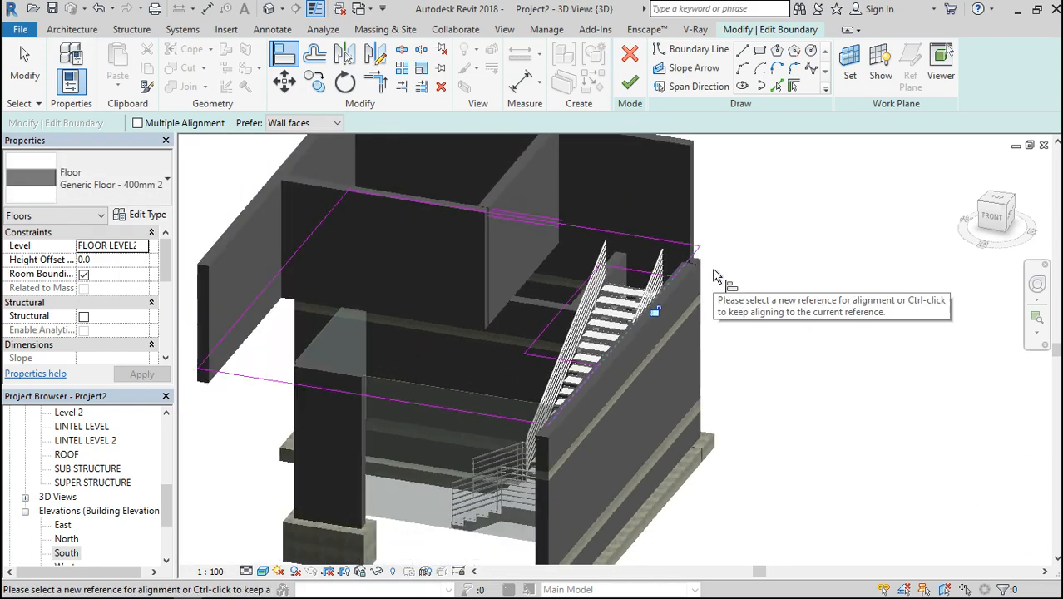
click(630, 81)
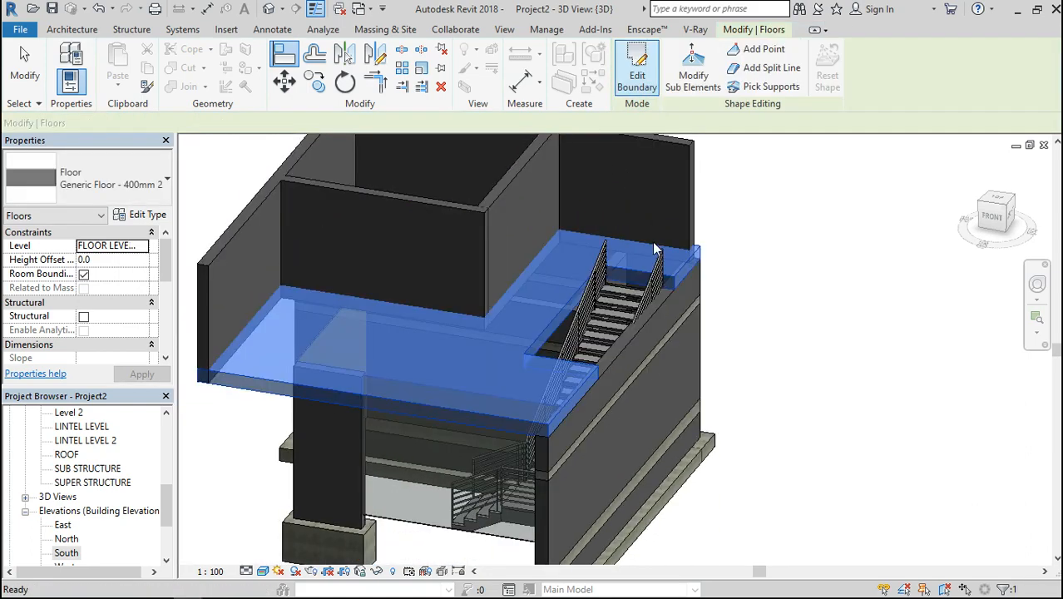
Examine the slab edge along the stair-side wall and where the top of the stair meets the opening
scroll(582, 429, up, 5)
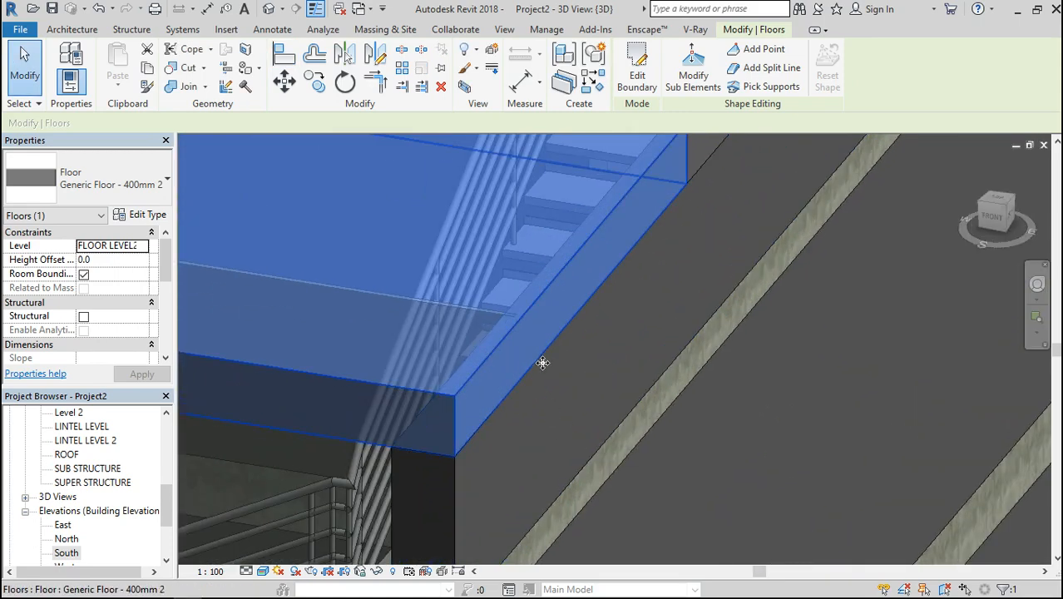
scroll(543, 361, down, 3)
scroll(791, 371, down, 3)
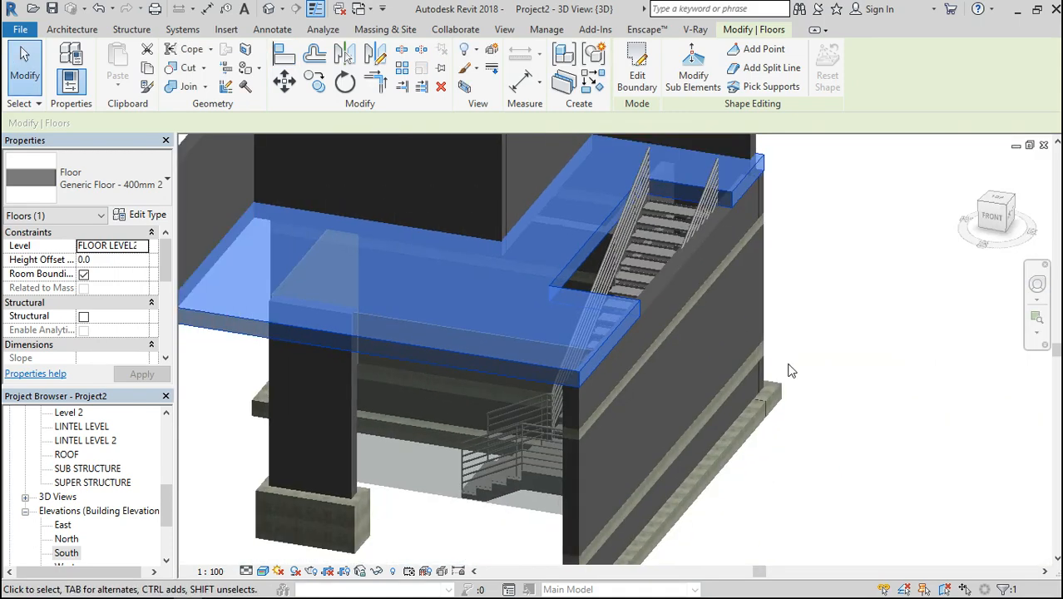
click(888, 363)
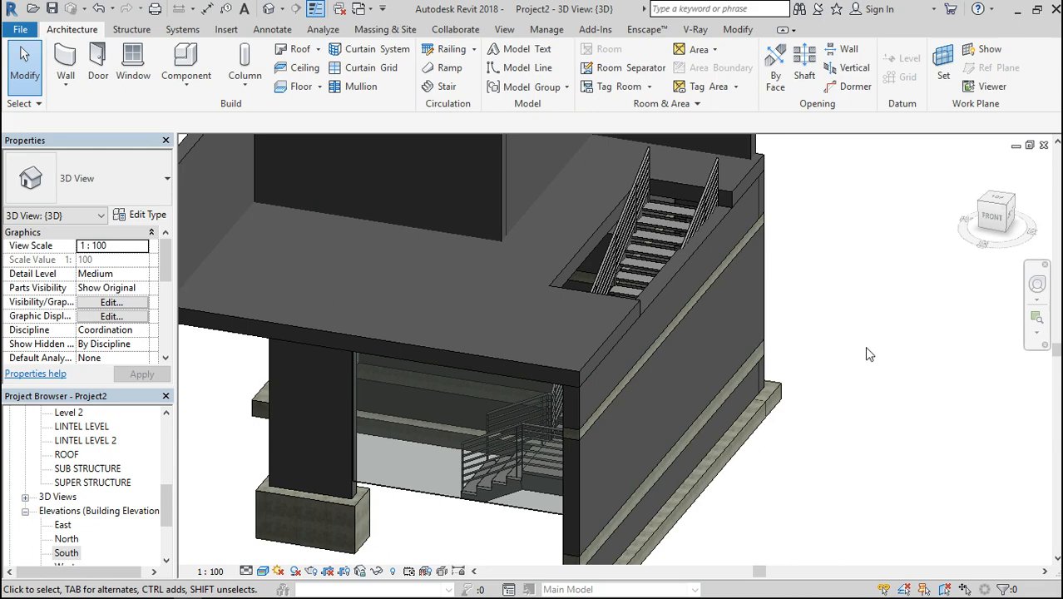
scroll(739, 174, up, 5)
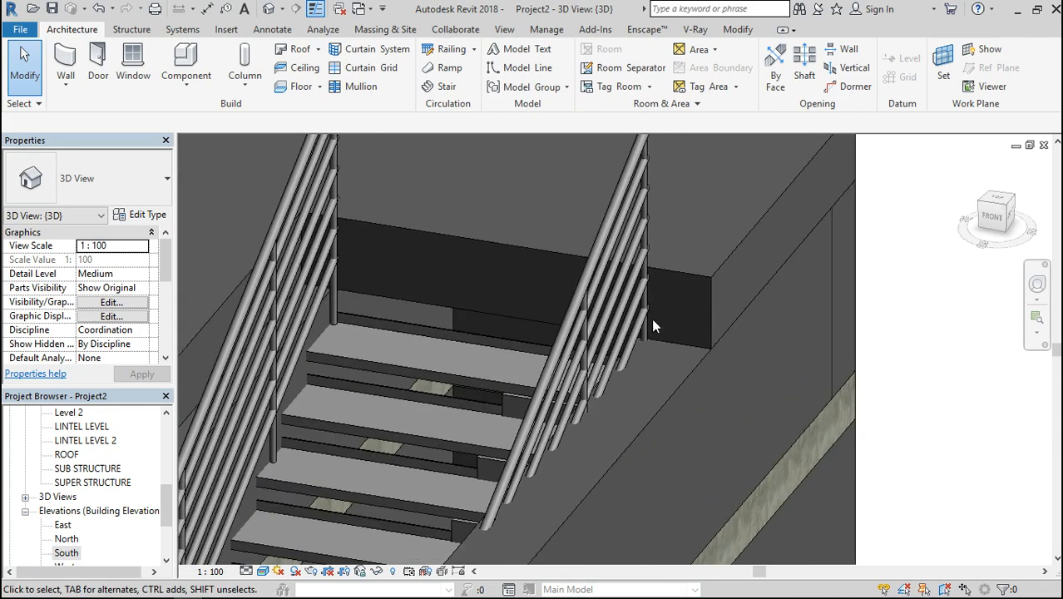
scroll(675, 243, down, 2)
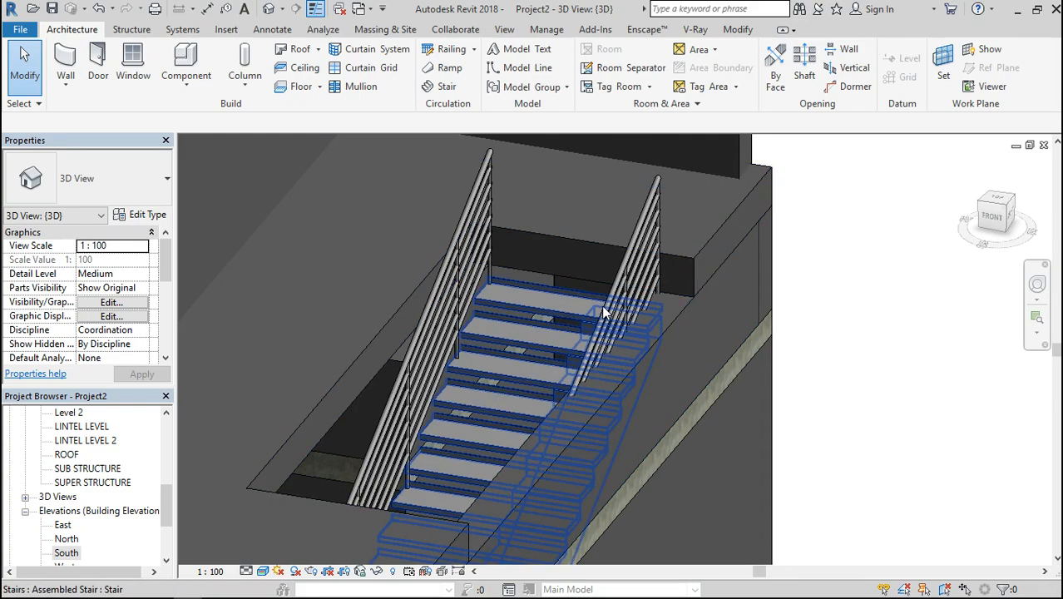
scroll(605, 310, down, 4)
scroll(584, 281, up, 6)
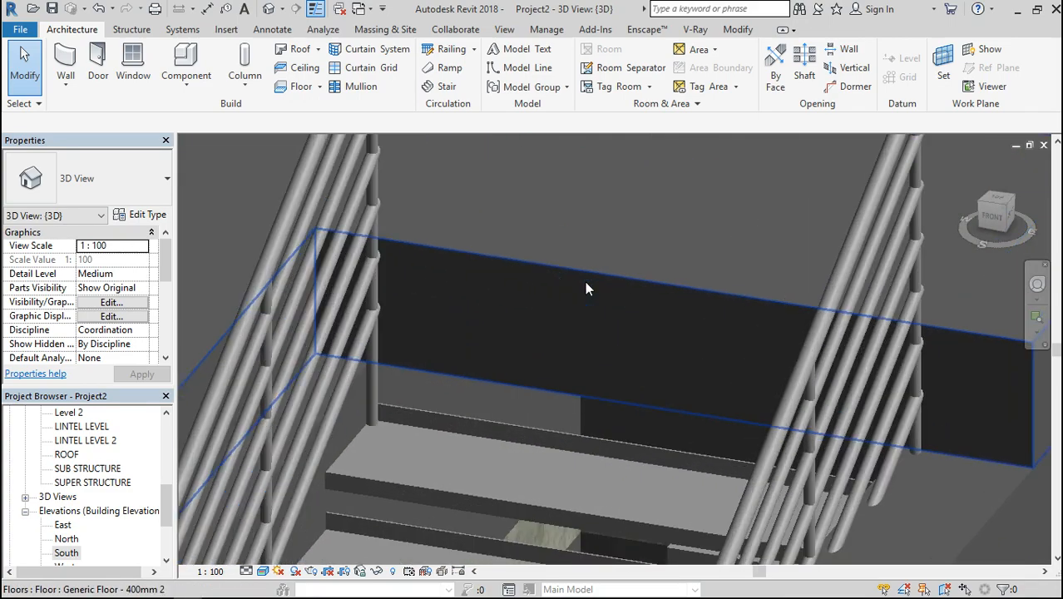
scroll(604, 266, down, 1)
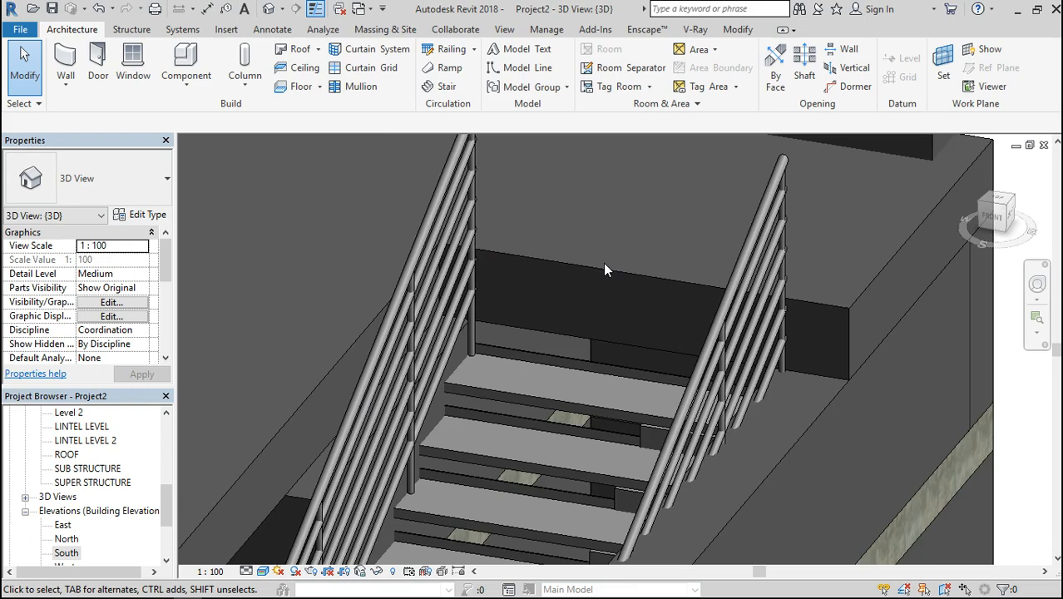
scroll(604, 266, down, 3)
scroll(701, 310, down, 2)
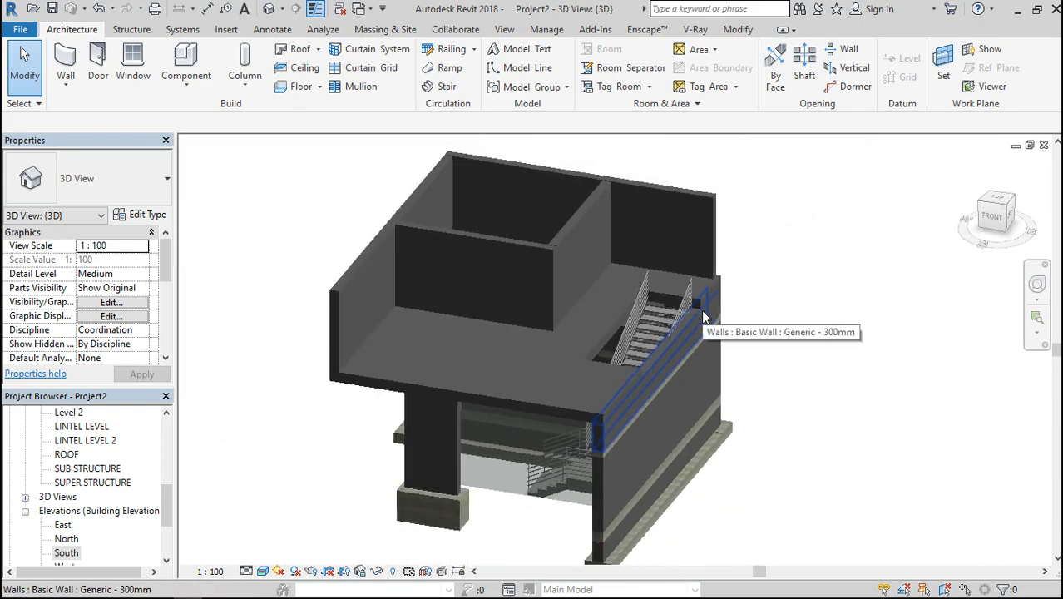
Reopen the slab boundary in top view and add a picked boundary line along the inner face of the stair-side wall
click(372, 368)
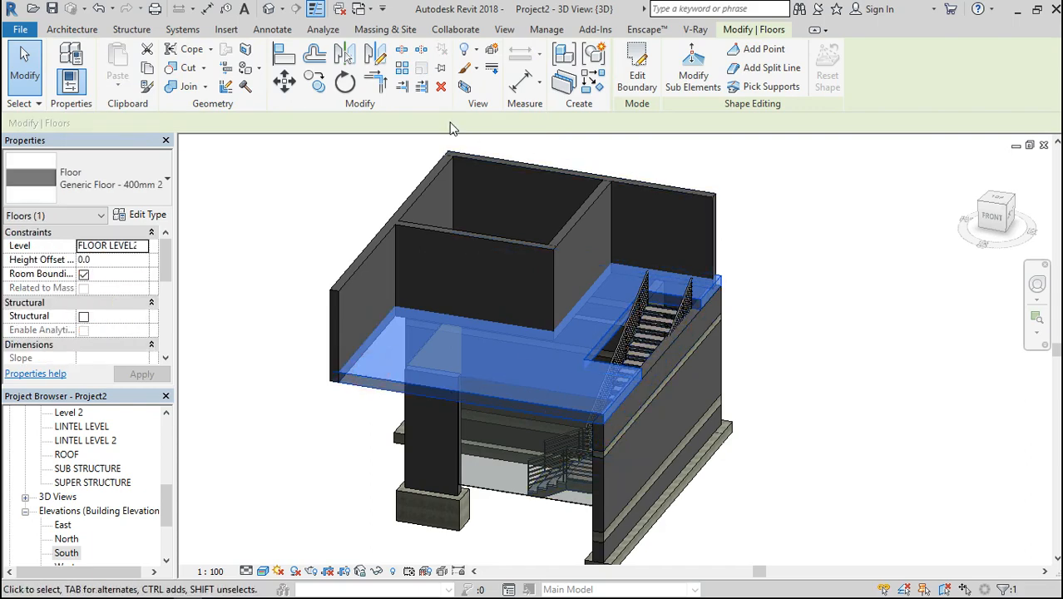
click(637, 71)
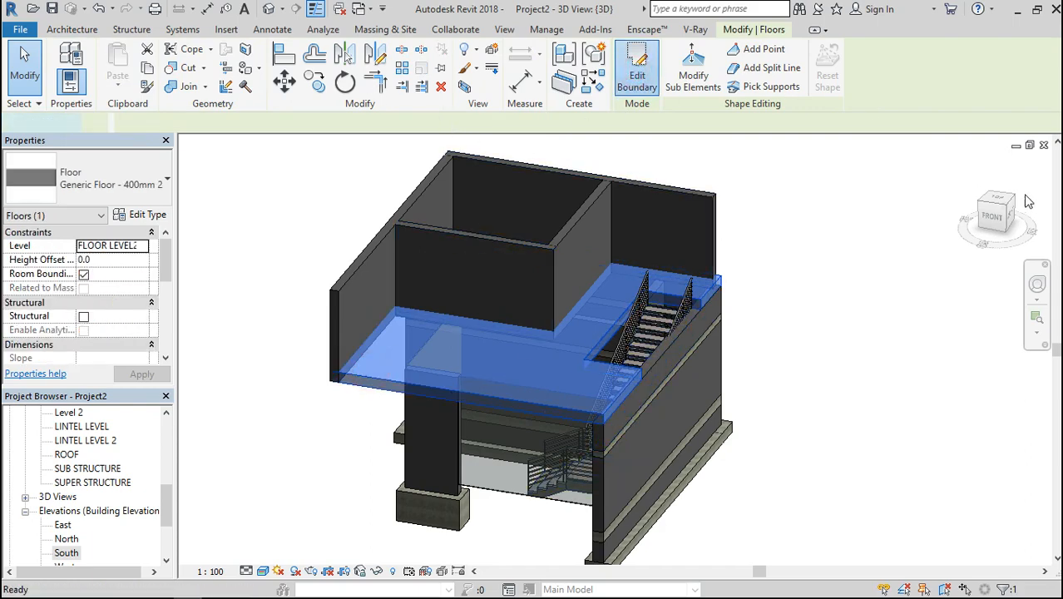
click(1002, 204)
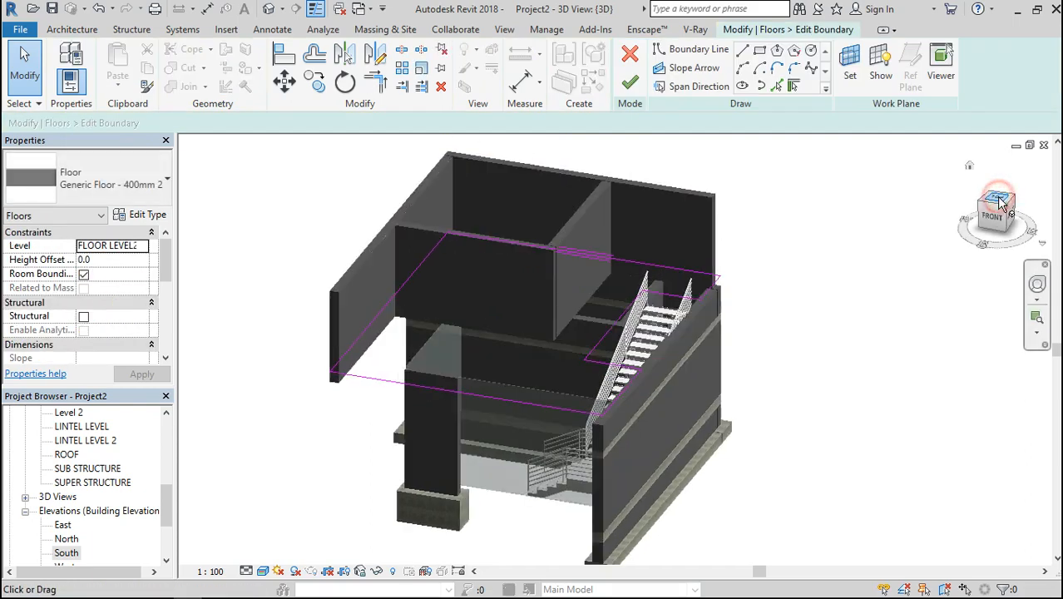
scroll(730, 294, up, 5)
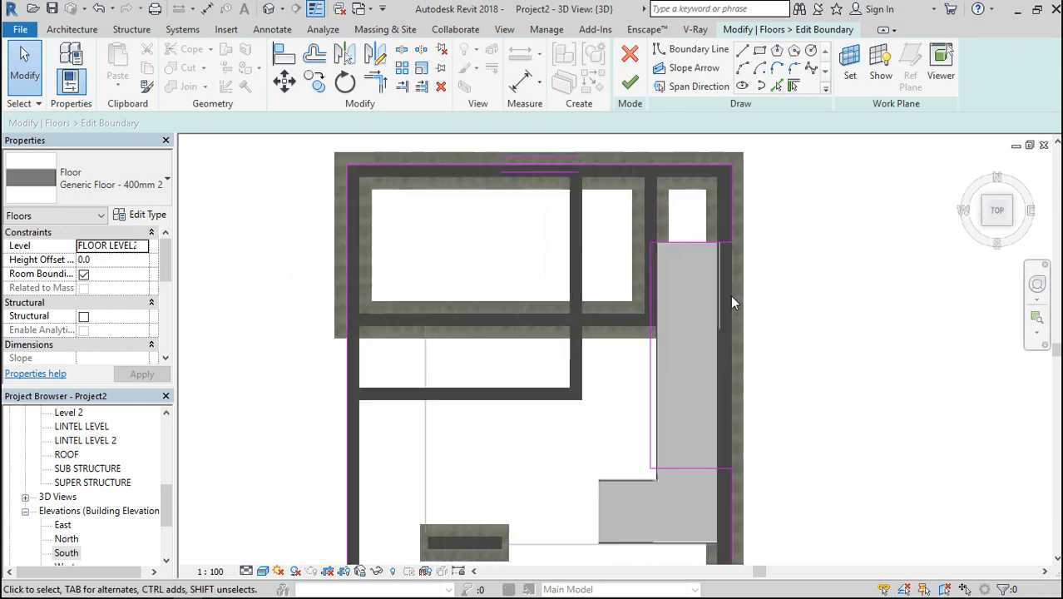
click(776, 86)
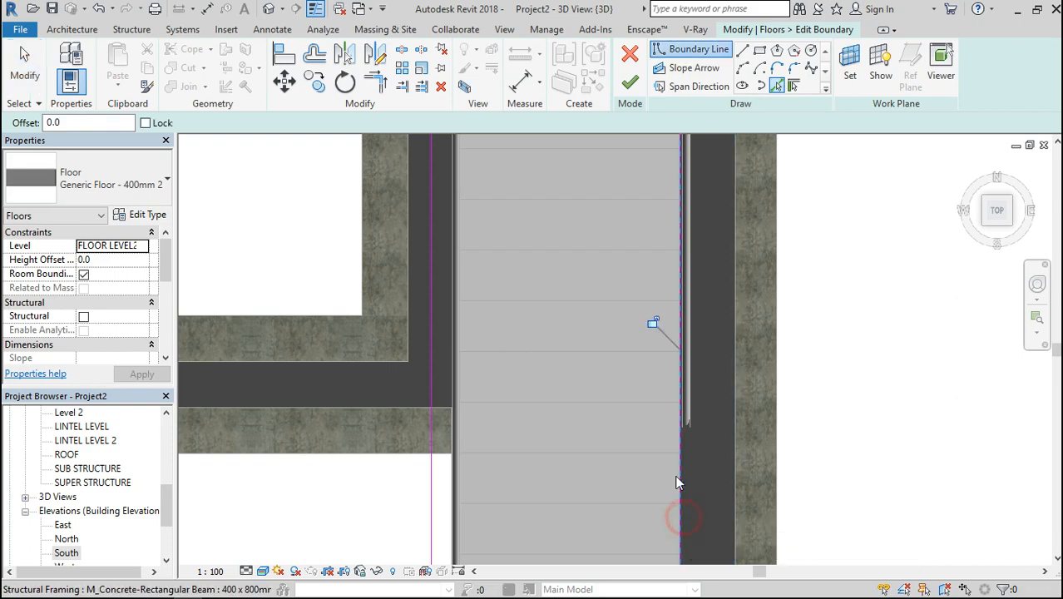
scroll(639, 350, down, 1)
scroll(641, 337, down, 3)
scroll(651, 224, up, 2)
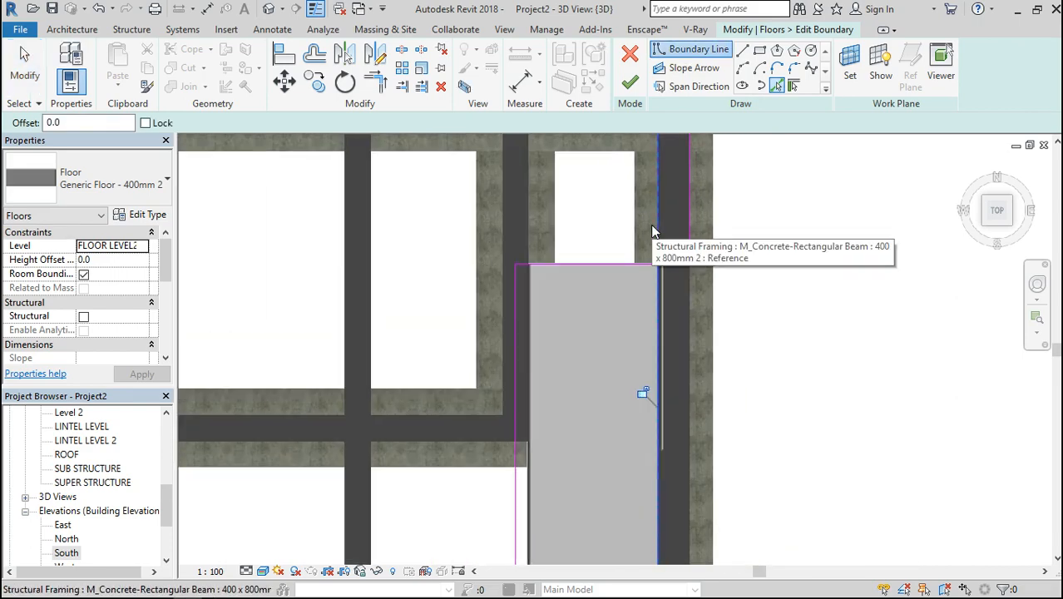
click(647, 162)
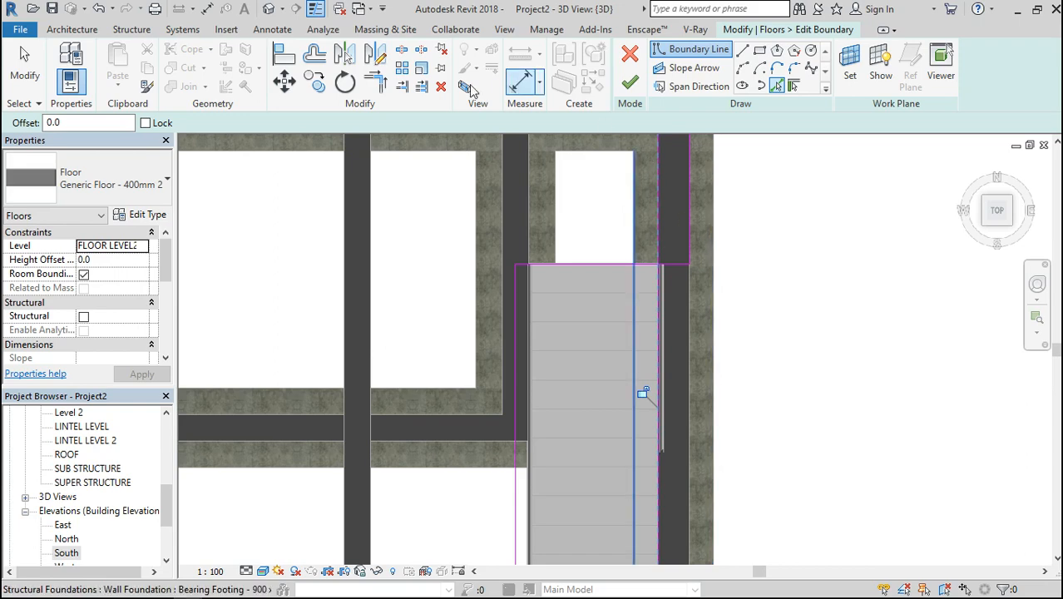
Join the front and rear outer boundary segments into one continuous edge along the stair-side wall with Trim/Extend to Corner
click(375, 82)
scroll(629, 266, down, 4)
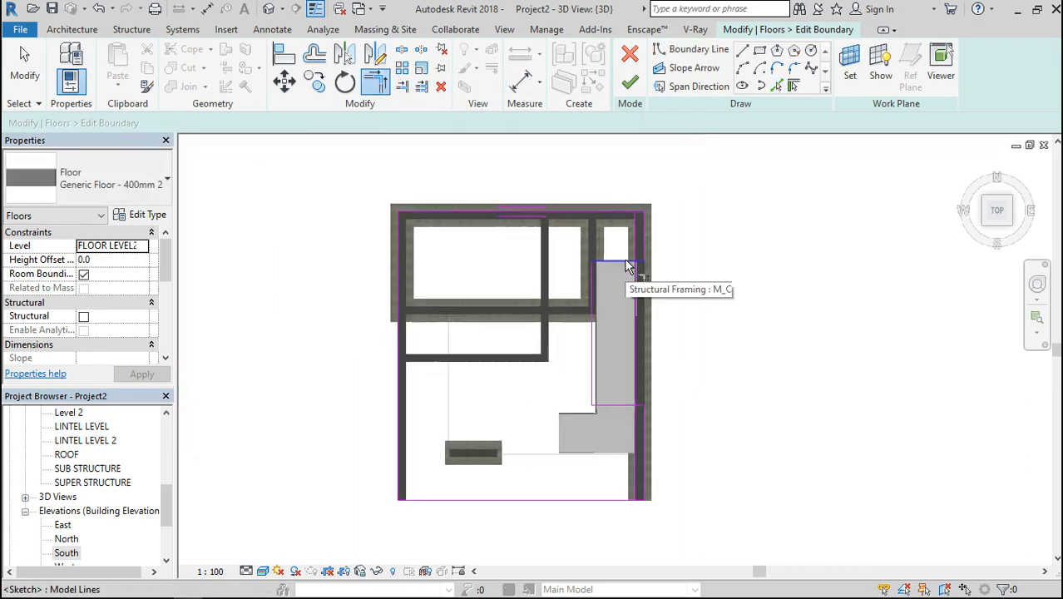
scroll(612, 436, up, 3)
click(724, 423)
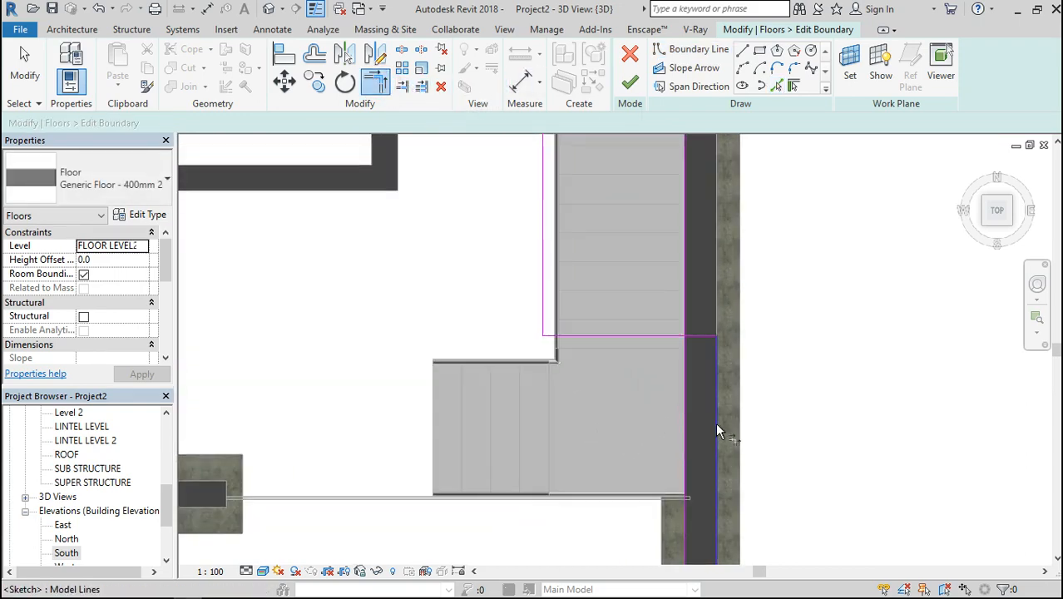
scroll(717, 423, down, 3)
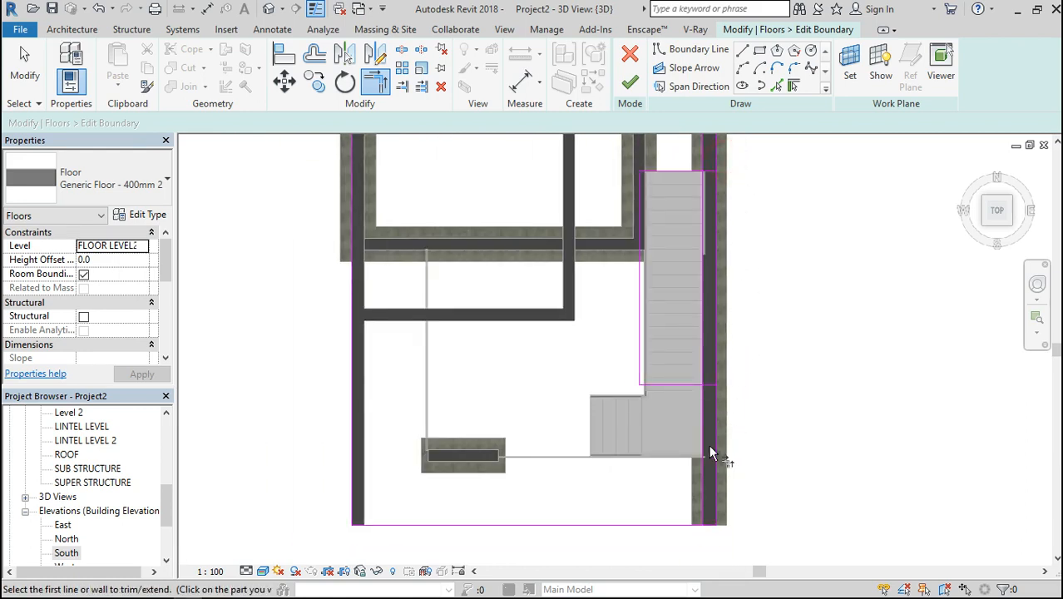
Trim the stair opening's front and rear edges to the inner wall line, closing the opening, and finish the floor sketch
scroll(716, 393, up, 2)
click(675, 385)
click(698, 355)
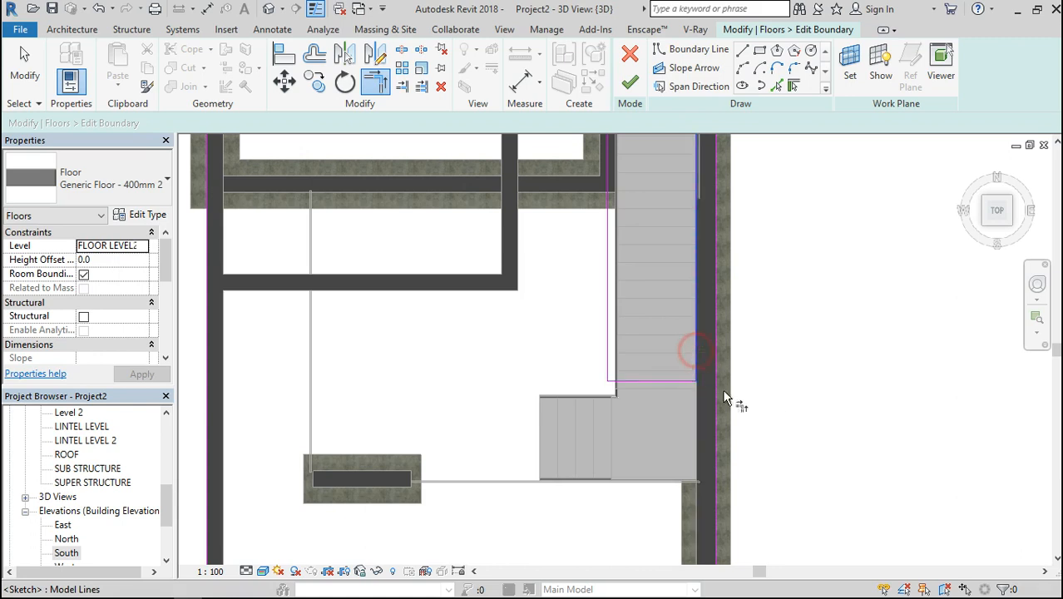
scroll(746, 452, down, 6)
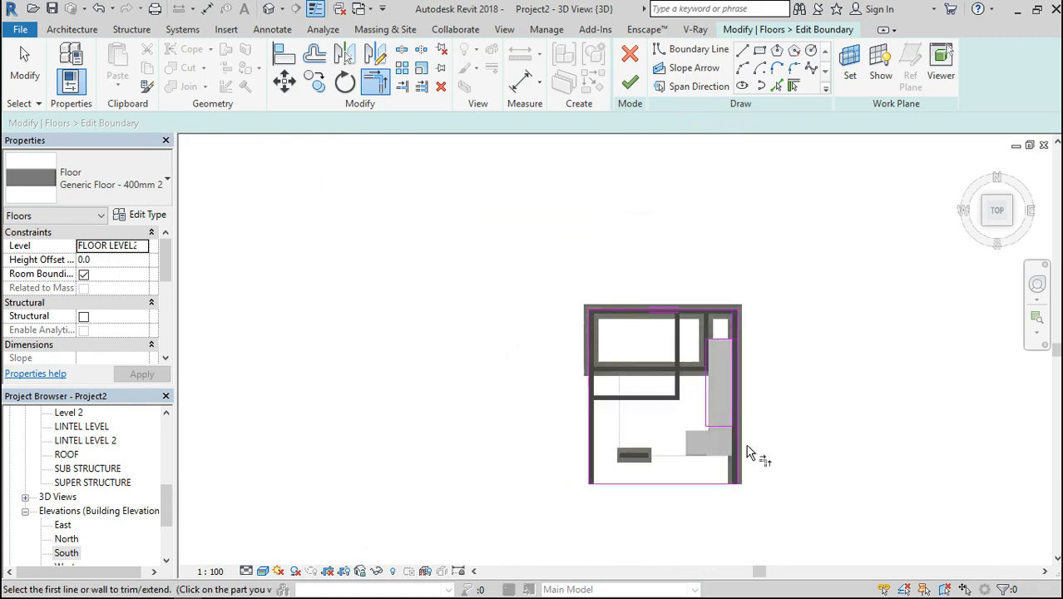
scroll(736, 366, up, 6)
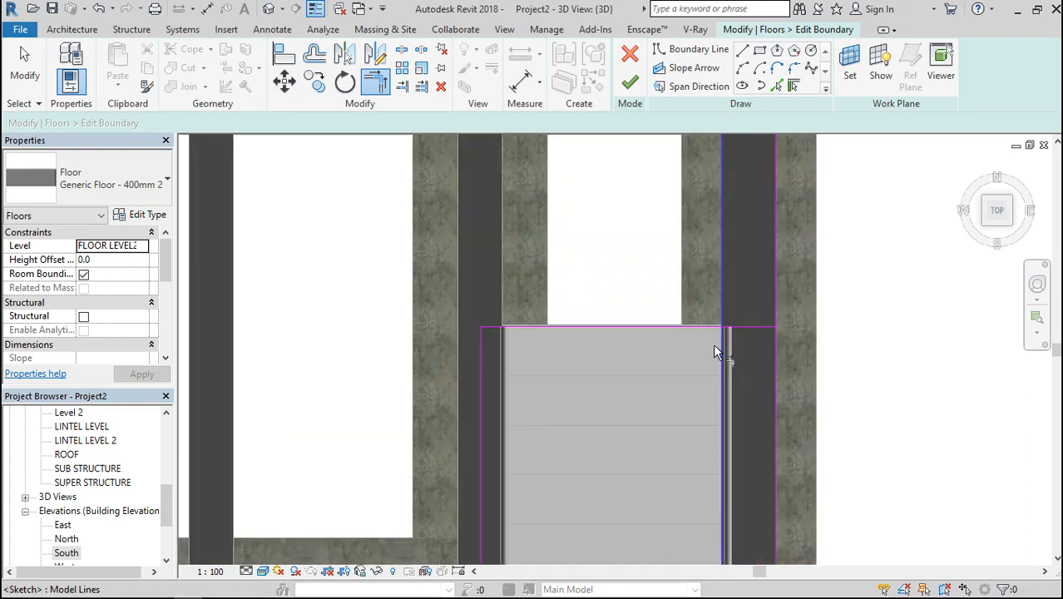
click(691, 325)
click(722, 349)
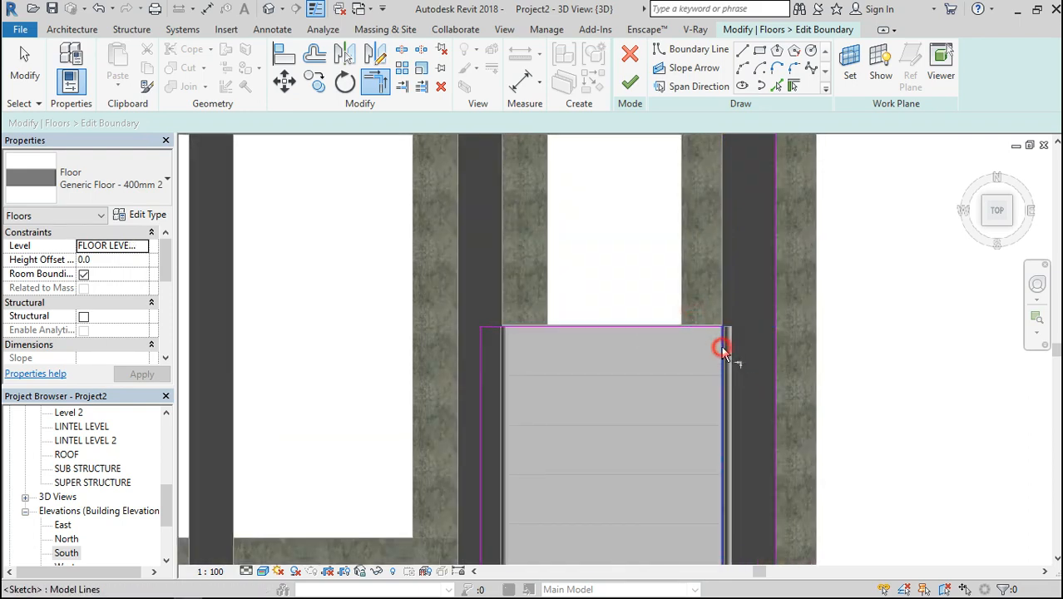
click(630, 82)
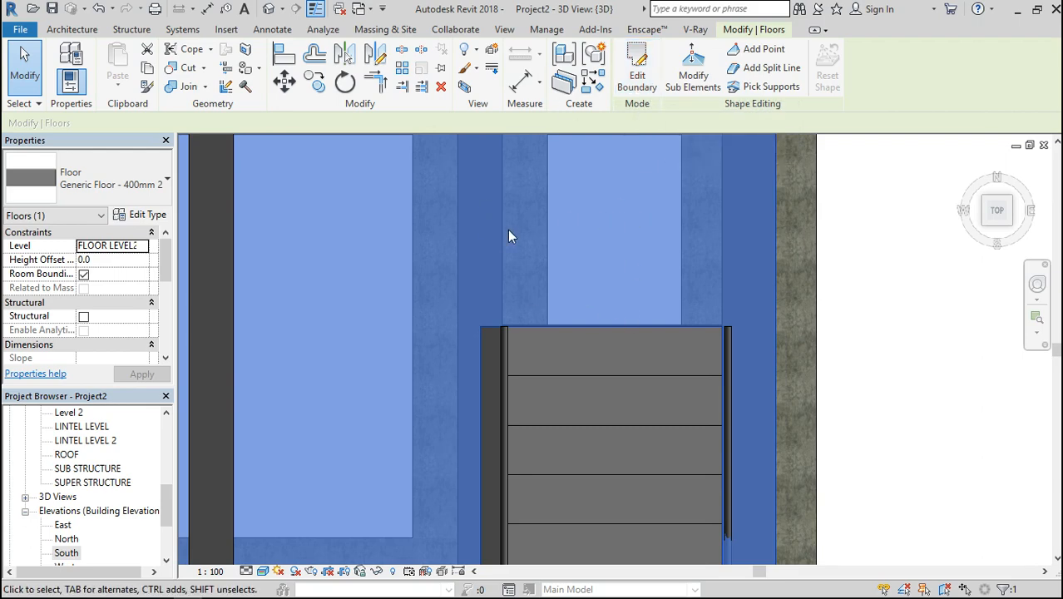
Orbit to the front-right corner and inspect the slab strip between the stair opening and the outer wall face
scroll(507, 230, down, 4)
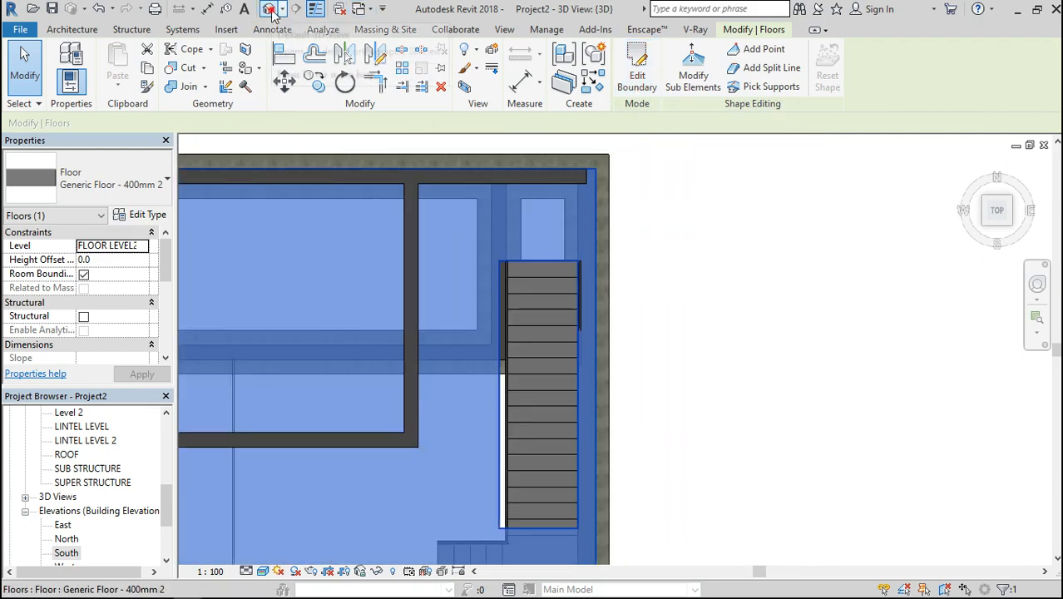
key(Escape)
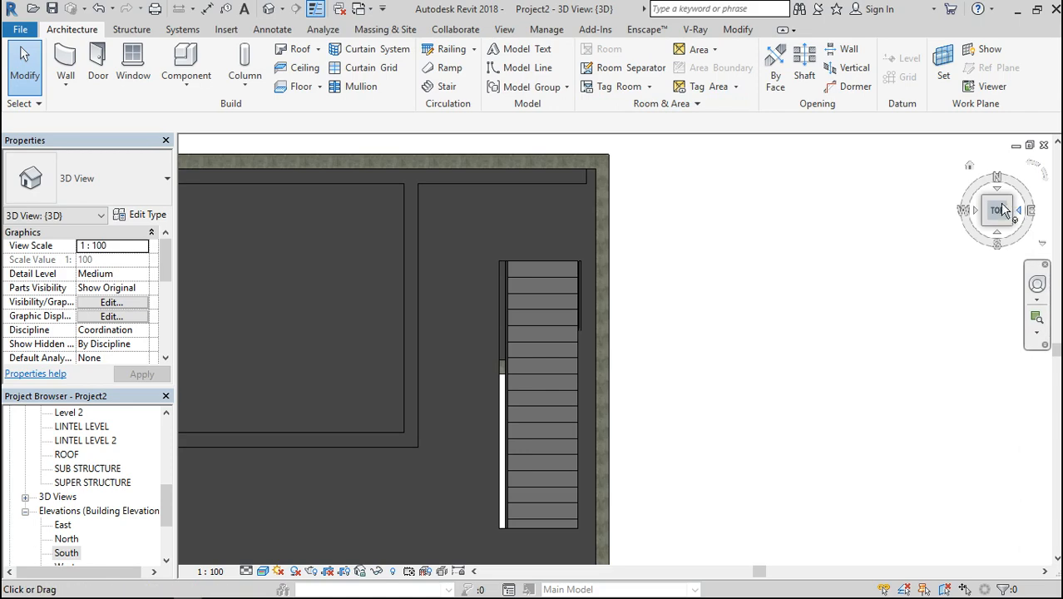
mouse_move(998, 211)
mouse_down()
mouse_move(973, 147)
mouse_move(1001, 221)
mouse_up()
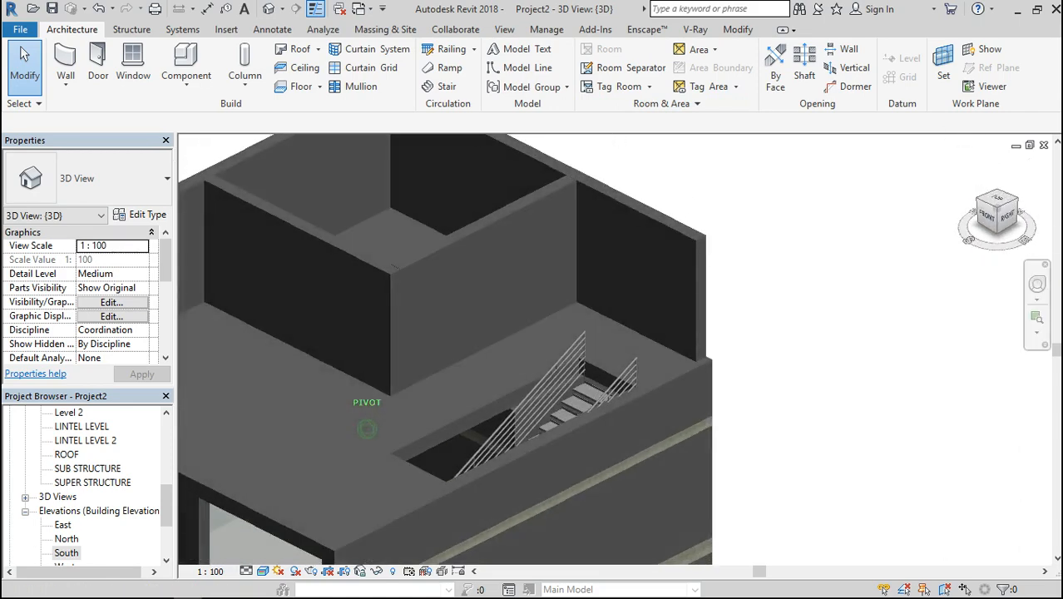
scroll(452, 494, up, 4)
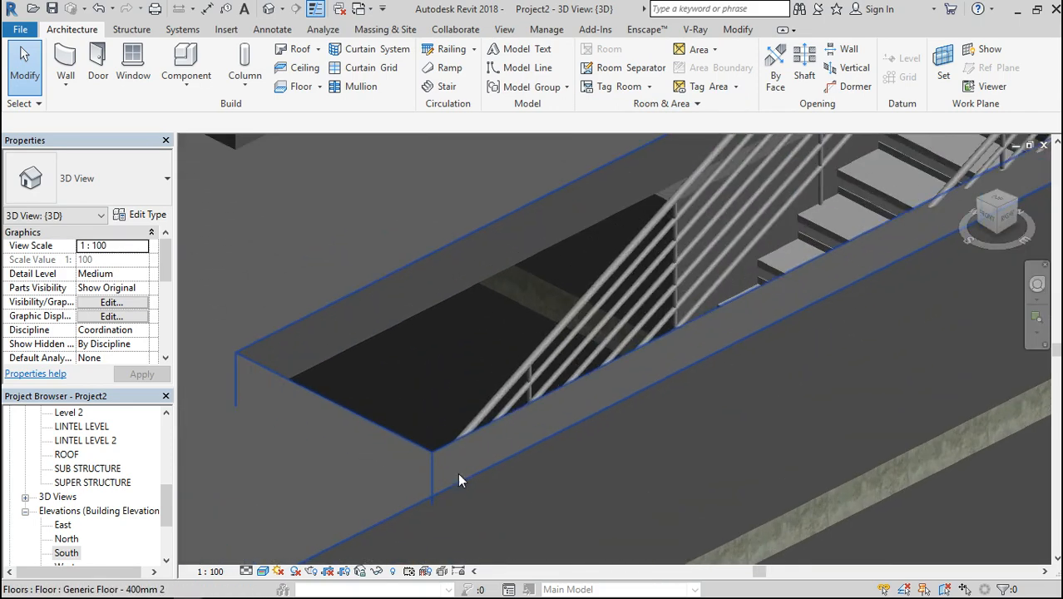
Open the FLOOR LEVEL1 floor plan and set its visual style to Wireframe
scroll(513, 254, down, 4)
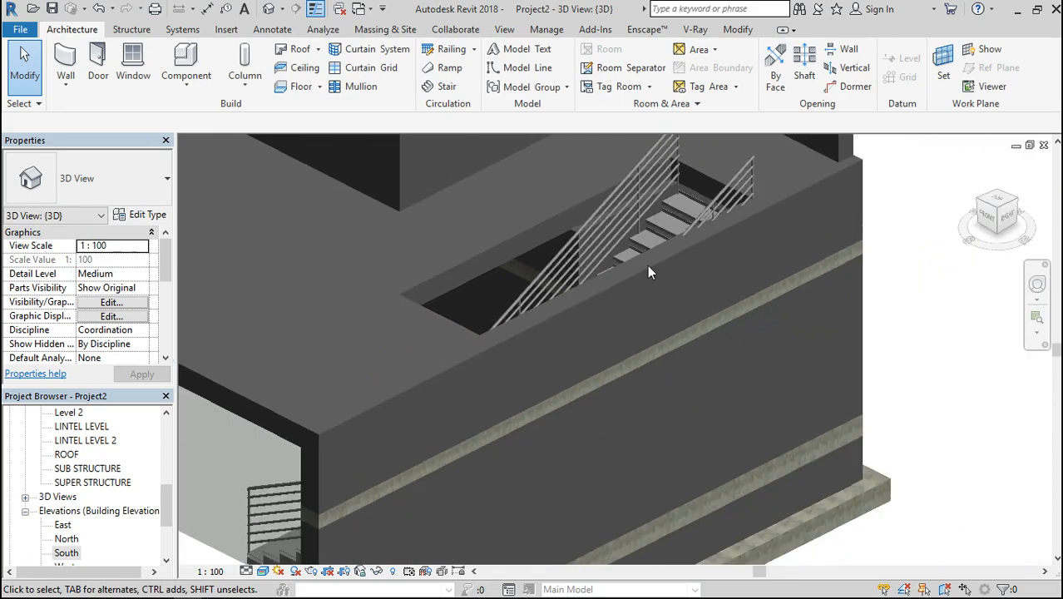
scroll(677, 282, down, 5)
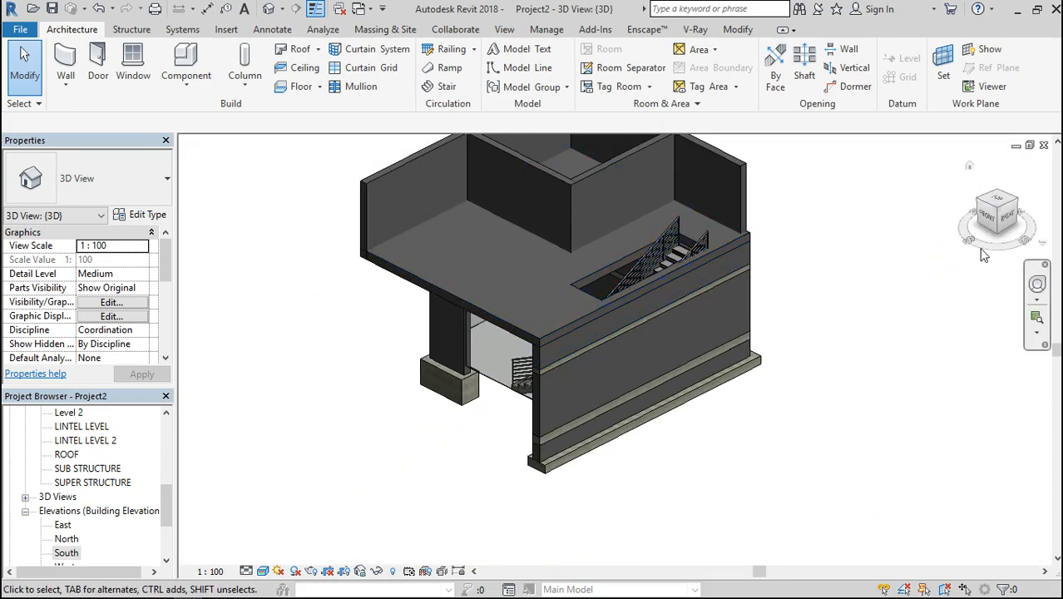
mouse_move(1000, 220)
mouse_down()
mouse_move(1027, 200)
mouse_move(1052, 221)
mouse_move(1059, 202)
mouse_move(1054, 223)
mouse_move(1027, 201)
mouse_move(1004, 201)
mouse_move(1003, 220)
mouse_move(1029, 226)
mouse_move(999, 220)
mouse_up()
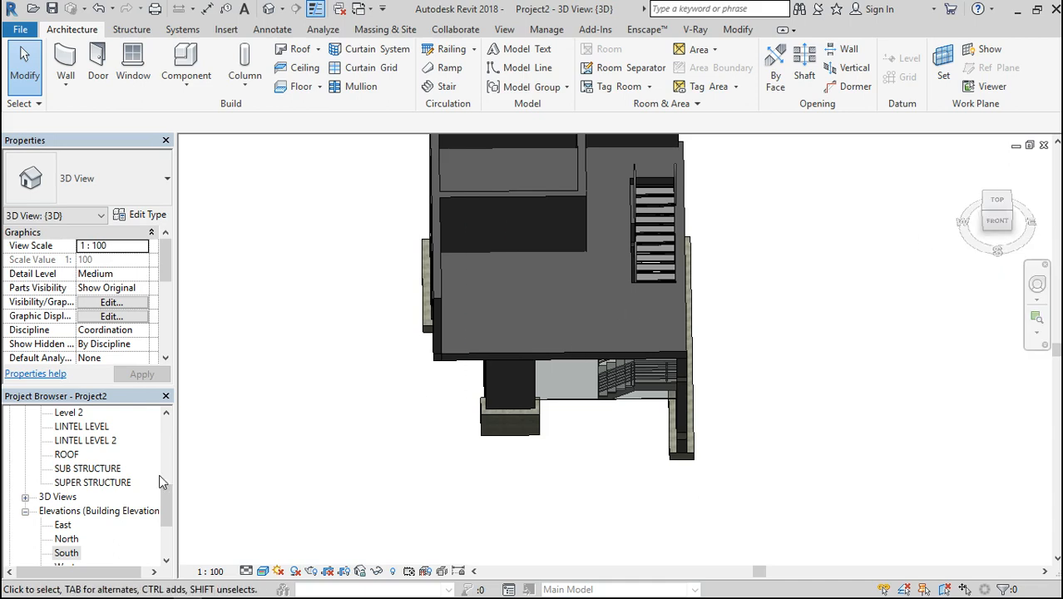
double_click(99, 428)
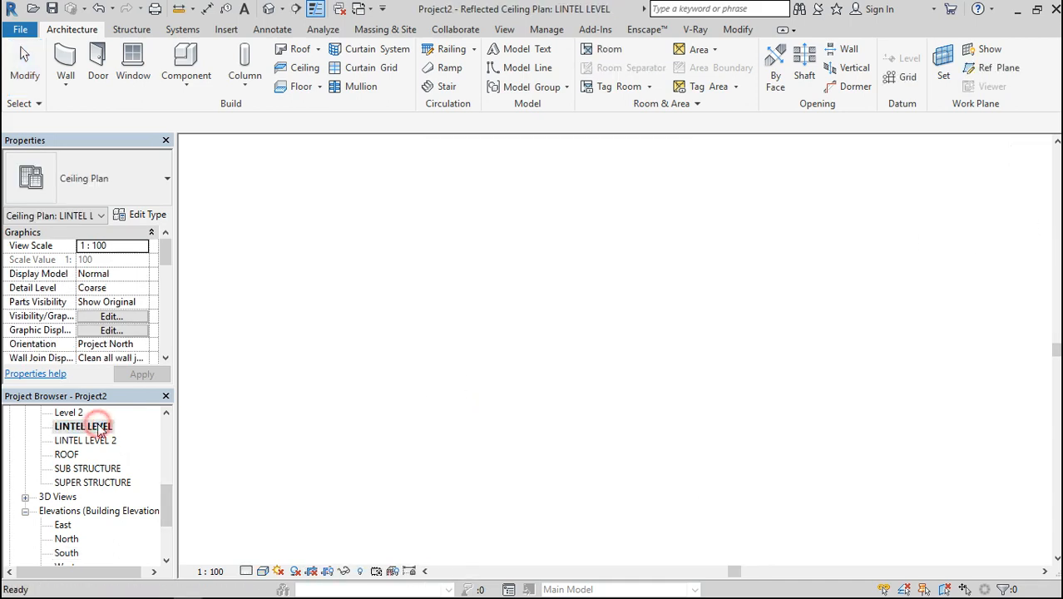
scroll(159, 474, up, 6)
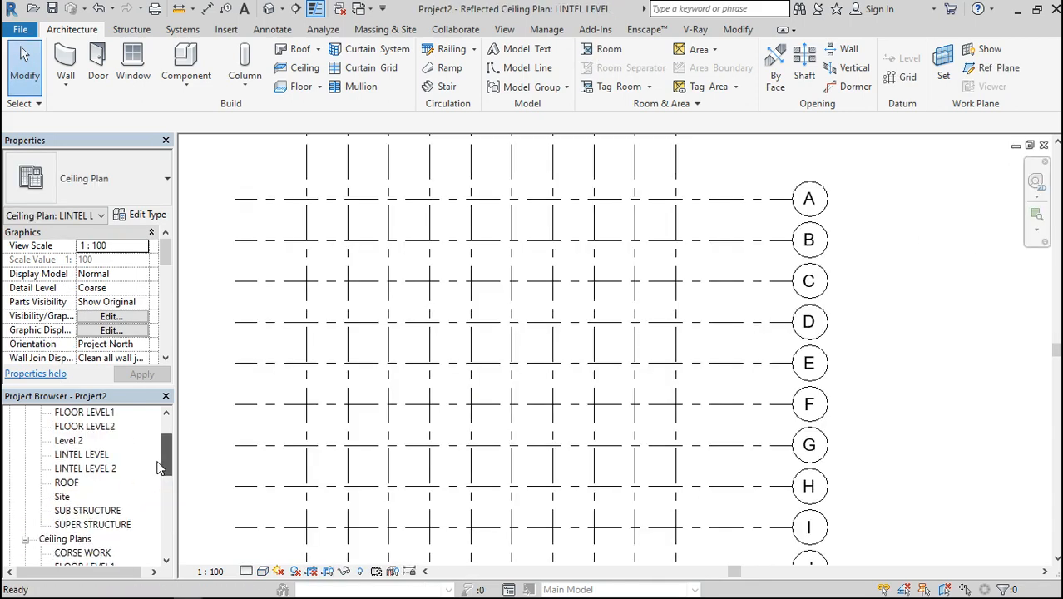
double_click(107, 469)
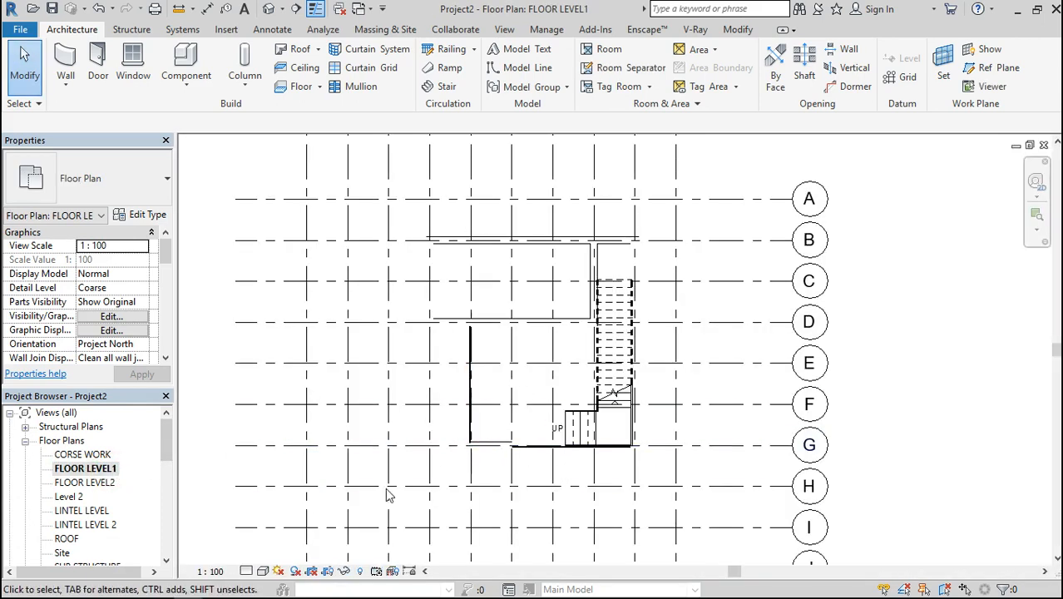
click(263, 572)
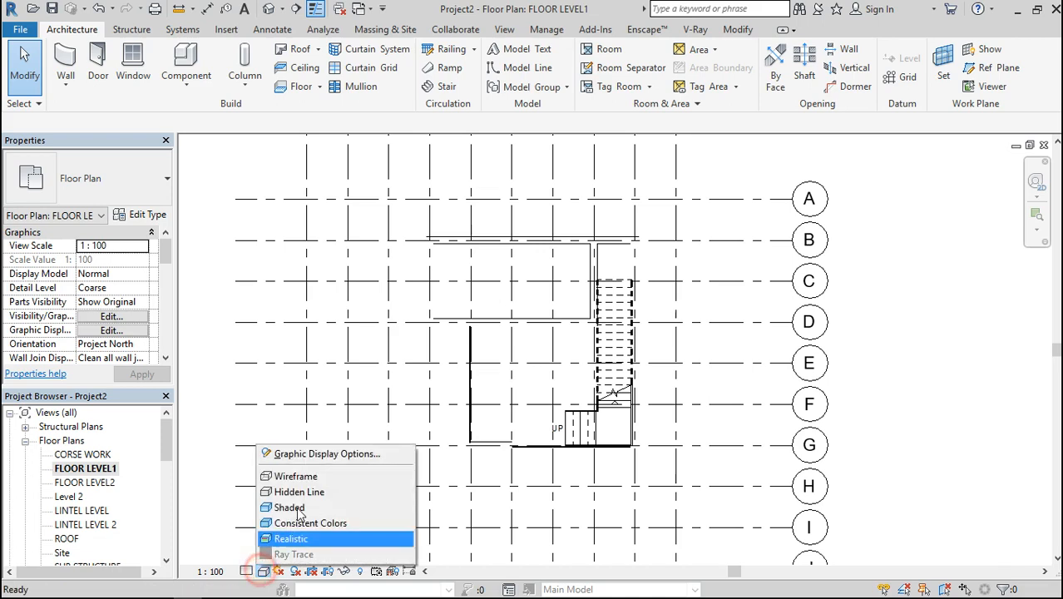
click(300, 475)
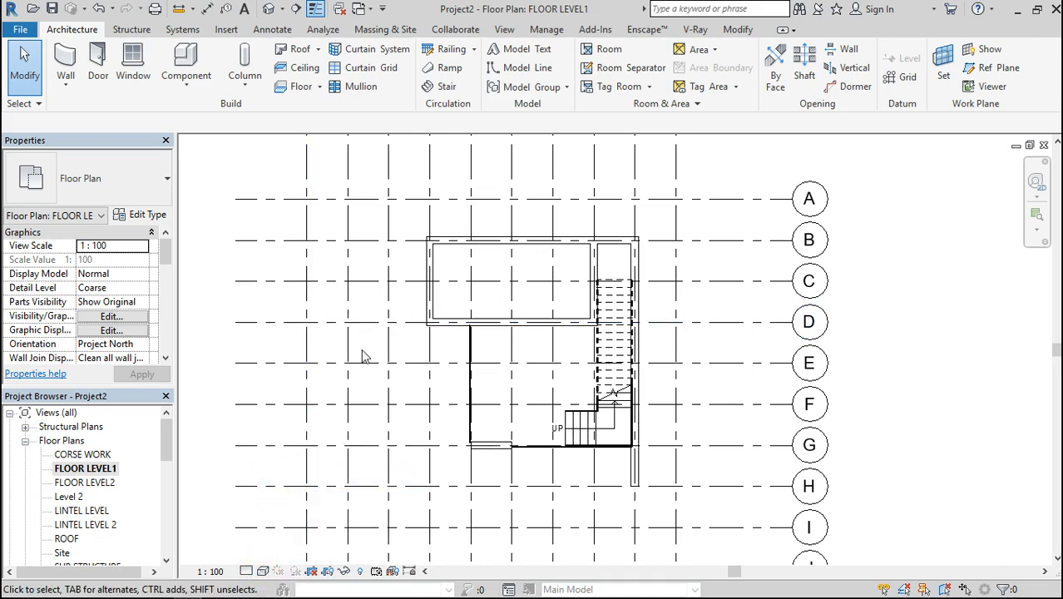
Set the underlay base level of the FLOOR LEVEL1 plan to SUB STRUCTURE and apply it
drag(164, 260, 163, 299)
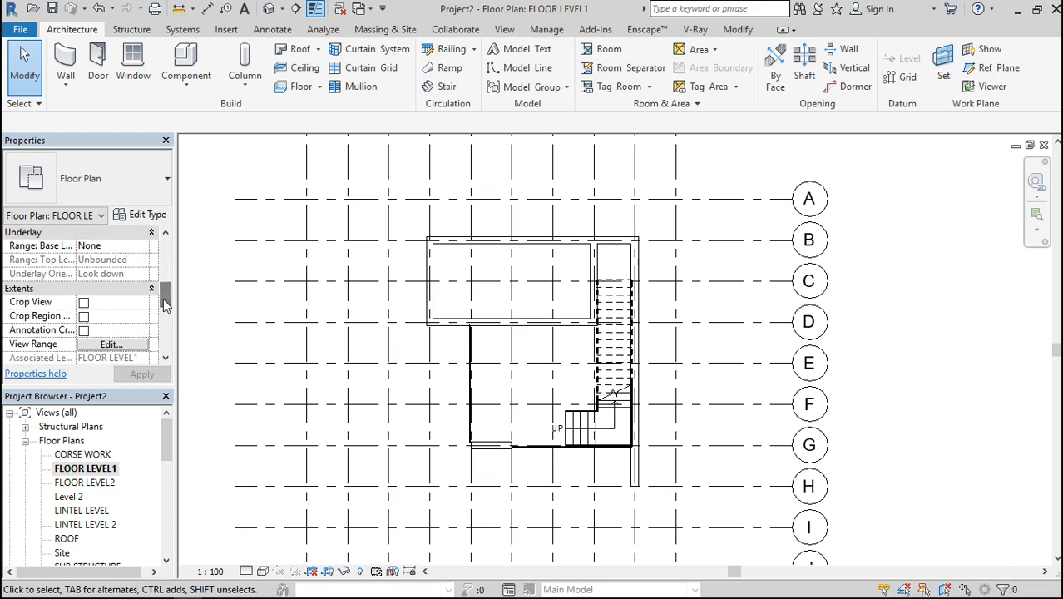
click(143, 245)
click(129, 271)
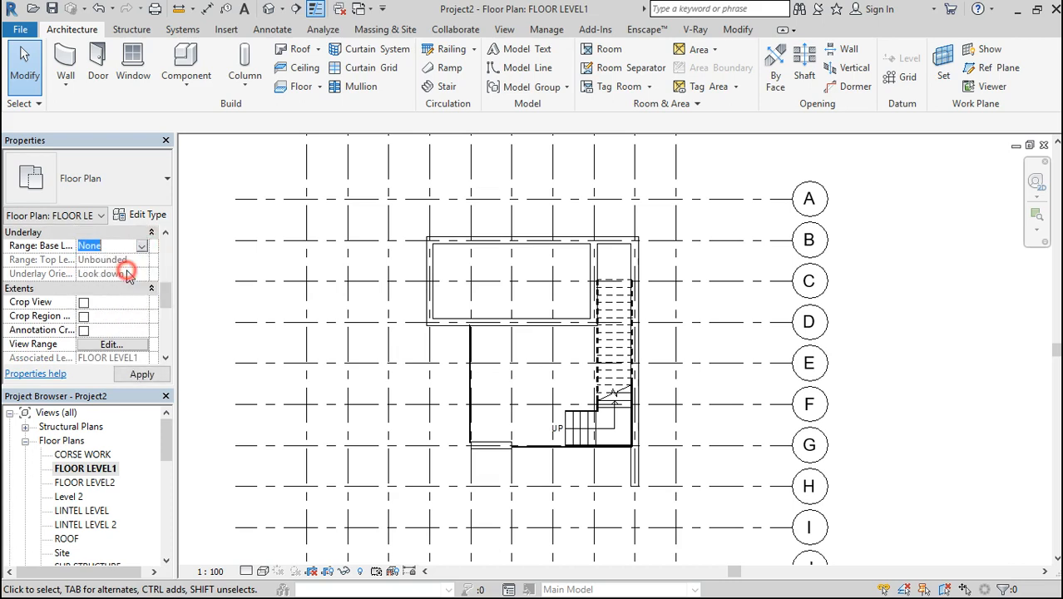
click(133, 376)
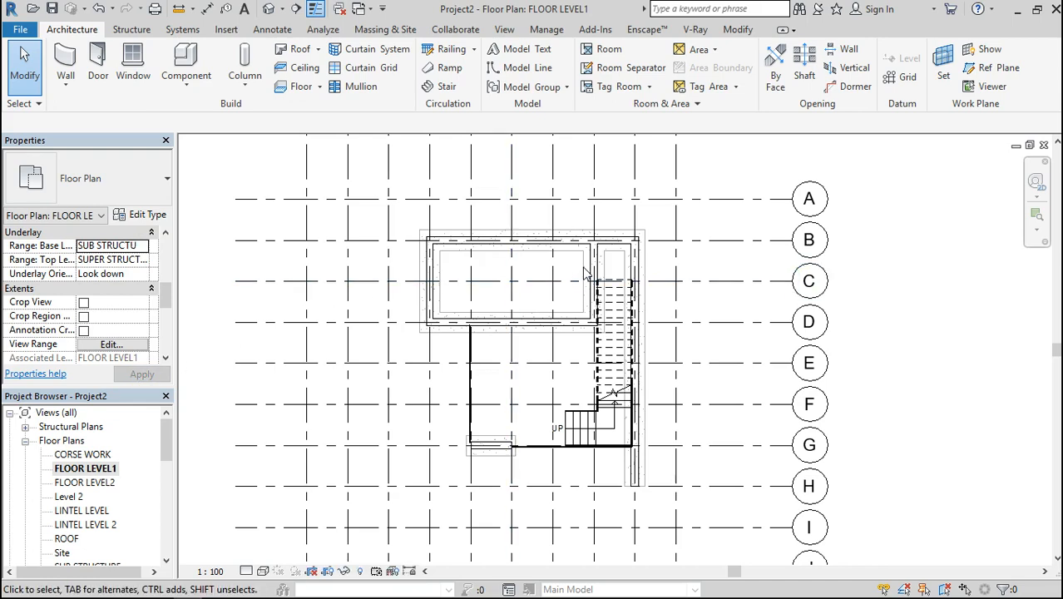
scroll(487, 265, down, 2)
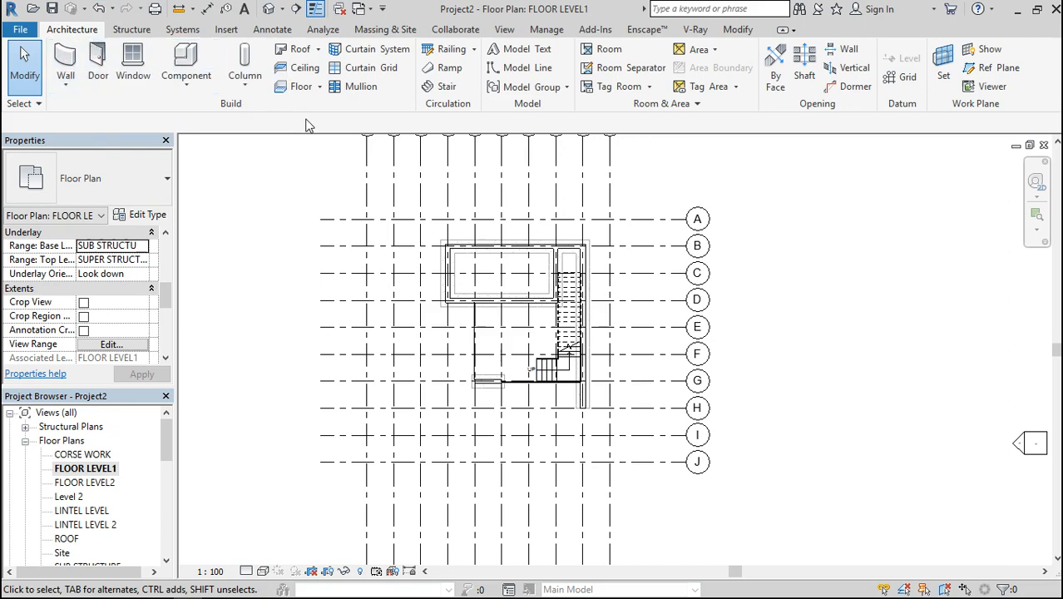
Start a new floor and sketch a rectangular boundary along the inner wall faces of the room between grids B and D
click(301, 88)
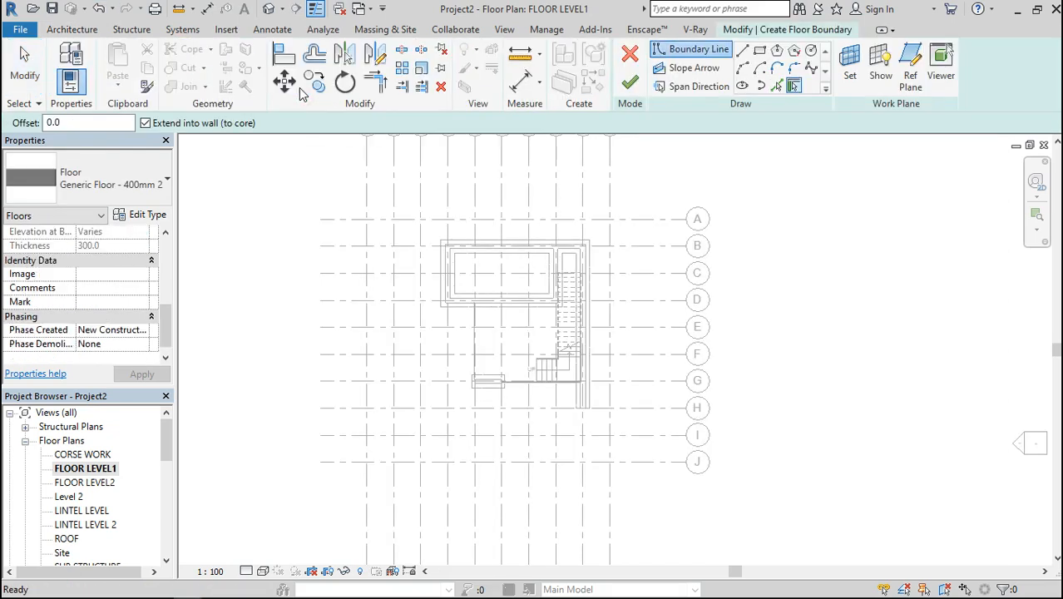
click(758, 52)
scroll(517, 273, up, 4)
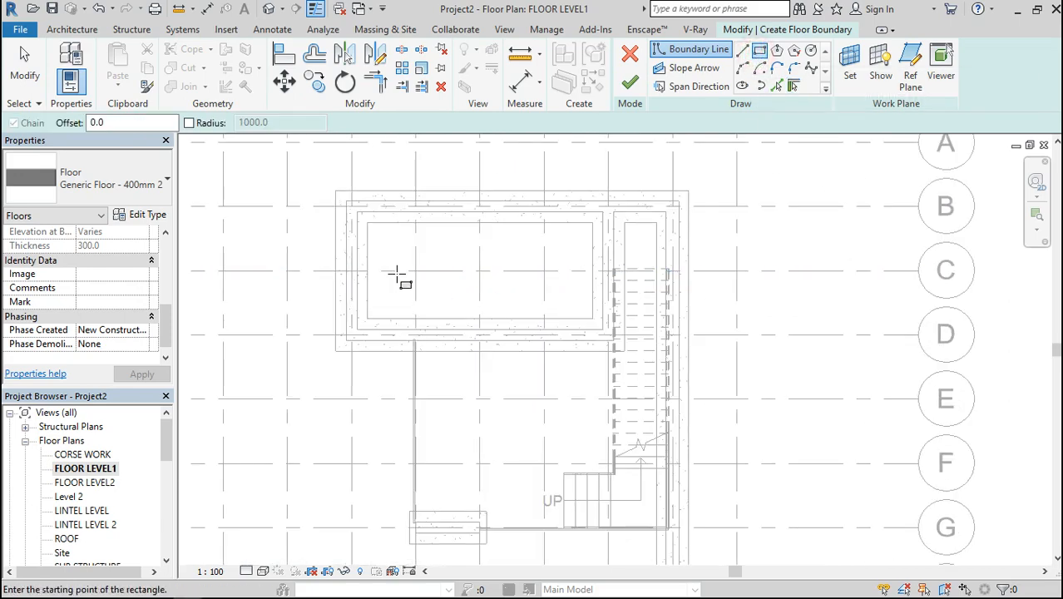
scroll(344, 209, up, 4)
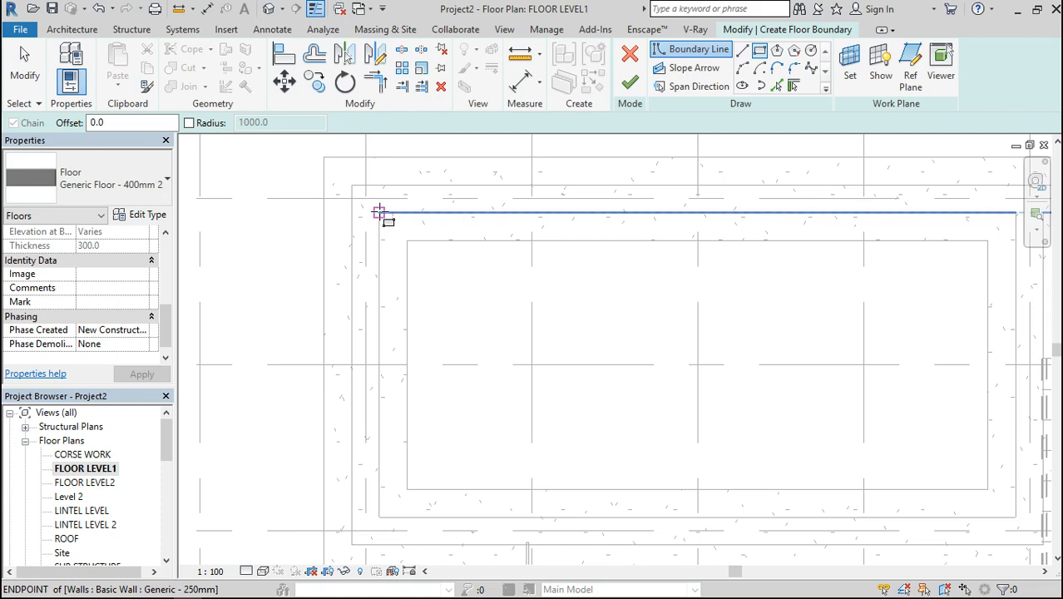
click(378, 212)
scroll(379, 210, down, 3)
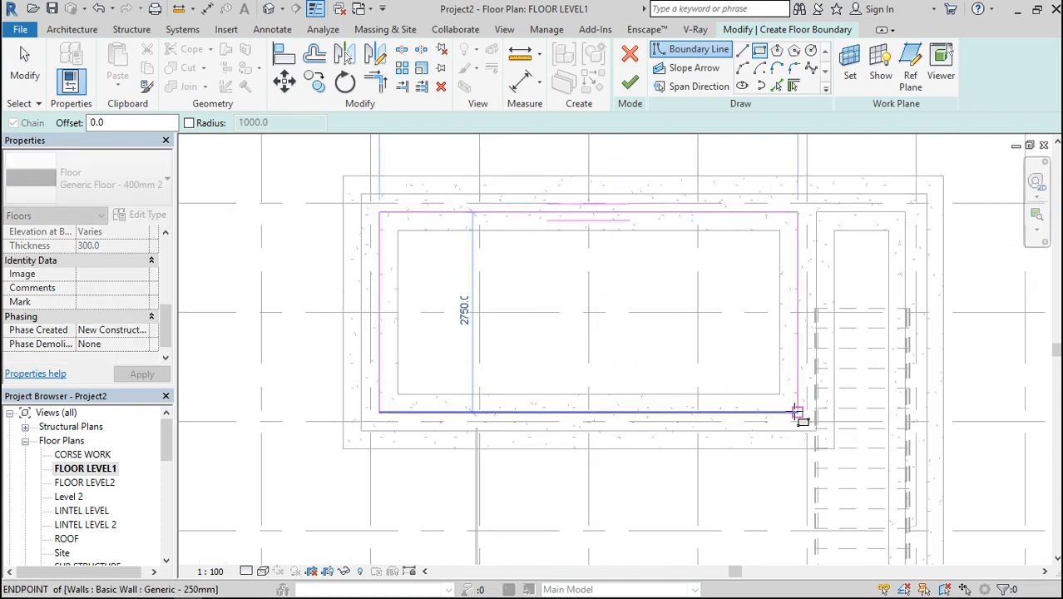
click(796, 412)
scroll(640, 216, down, 2)
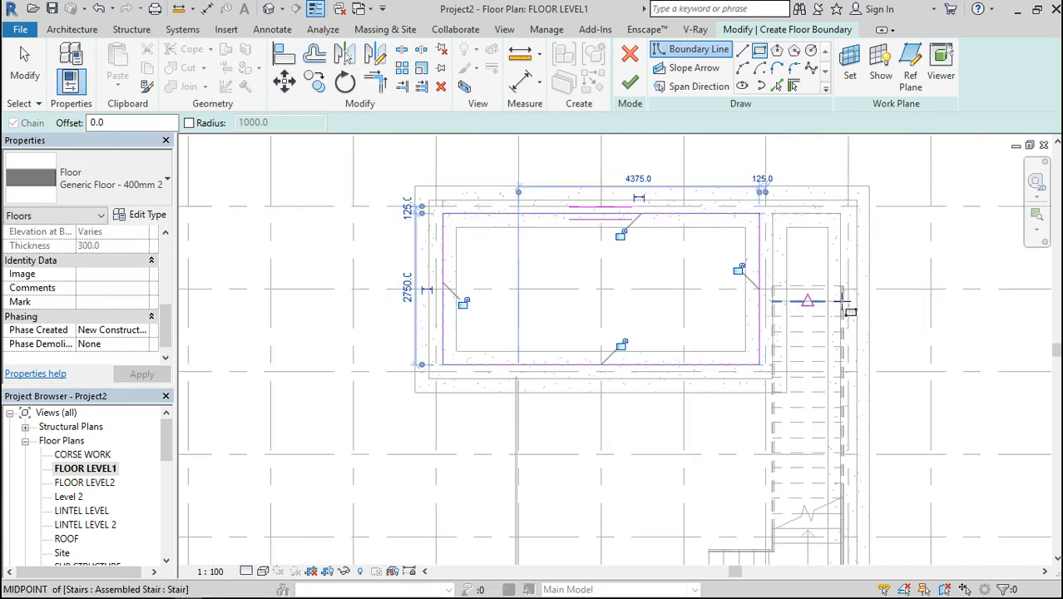
Sketch a second rectangular floor boundary over the stair strip, from its inner corner near grid B to the wall's end at grid H
scroll(805, 202, up, 4)
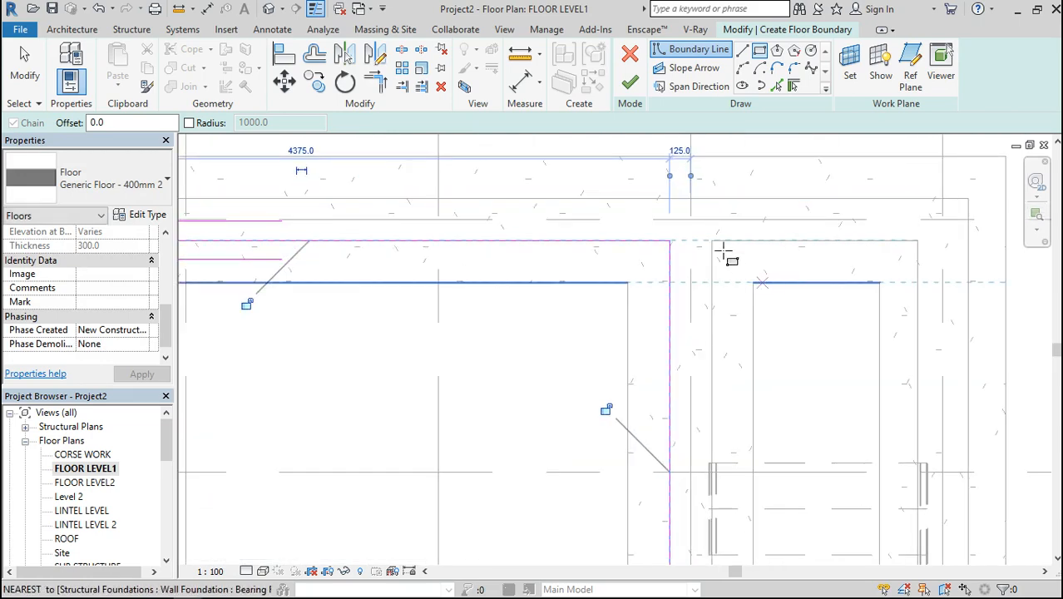
scroll(734, 212, up, 1)
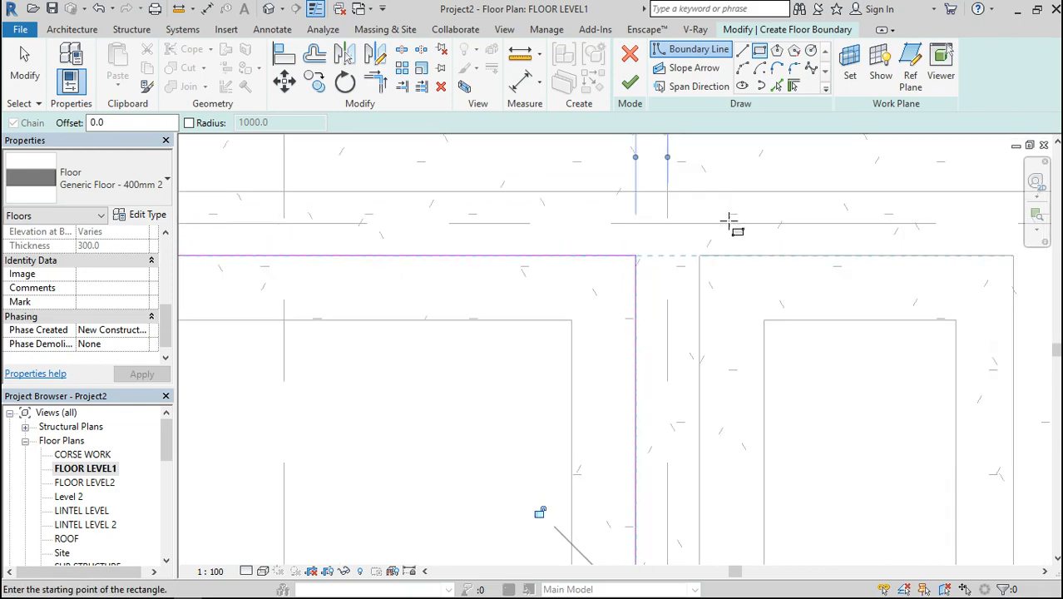
scroll(703, 254, down, 5)
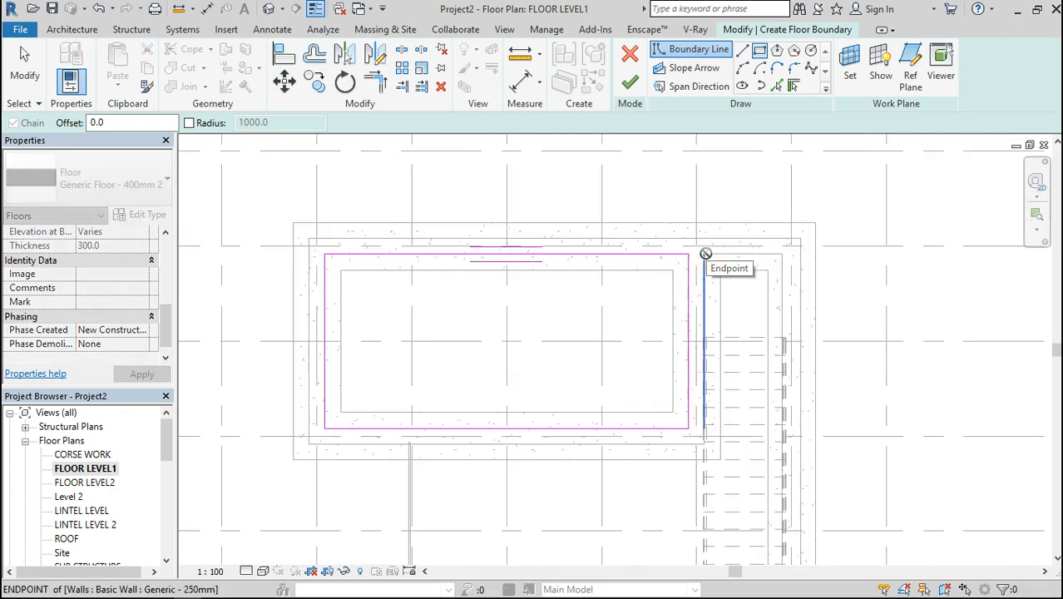
click(704, 287)
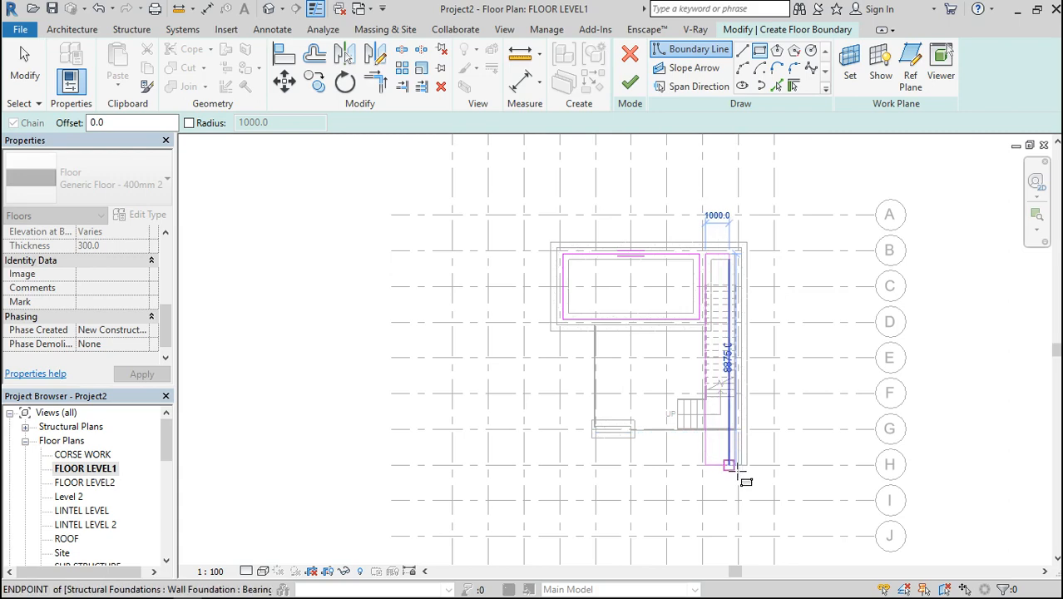
scroll(735, 477, up, 1)
scroll(735, 476, up, 4)
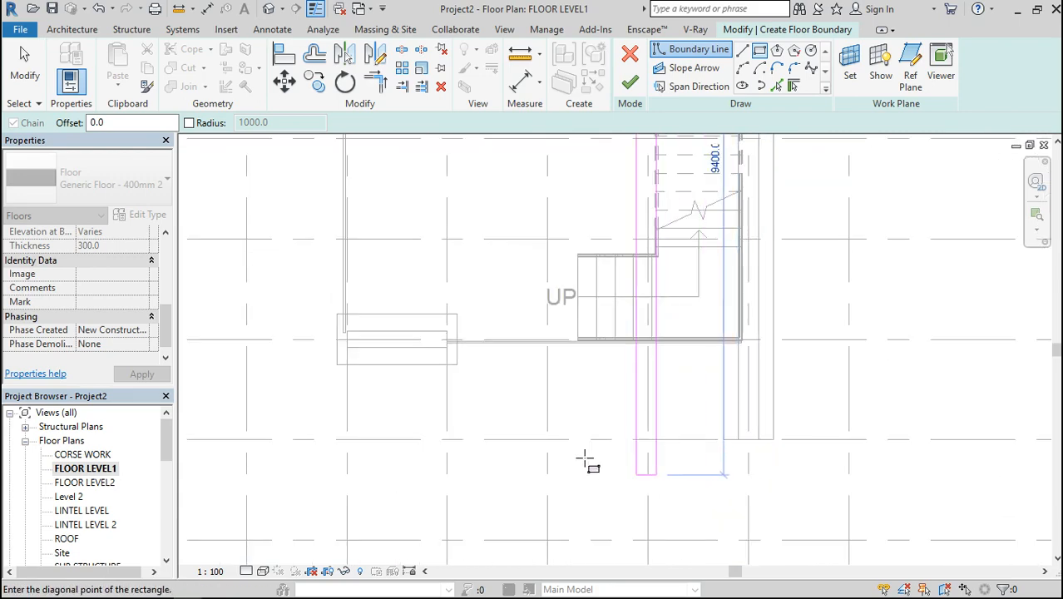
click(738, 339)
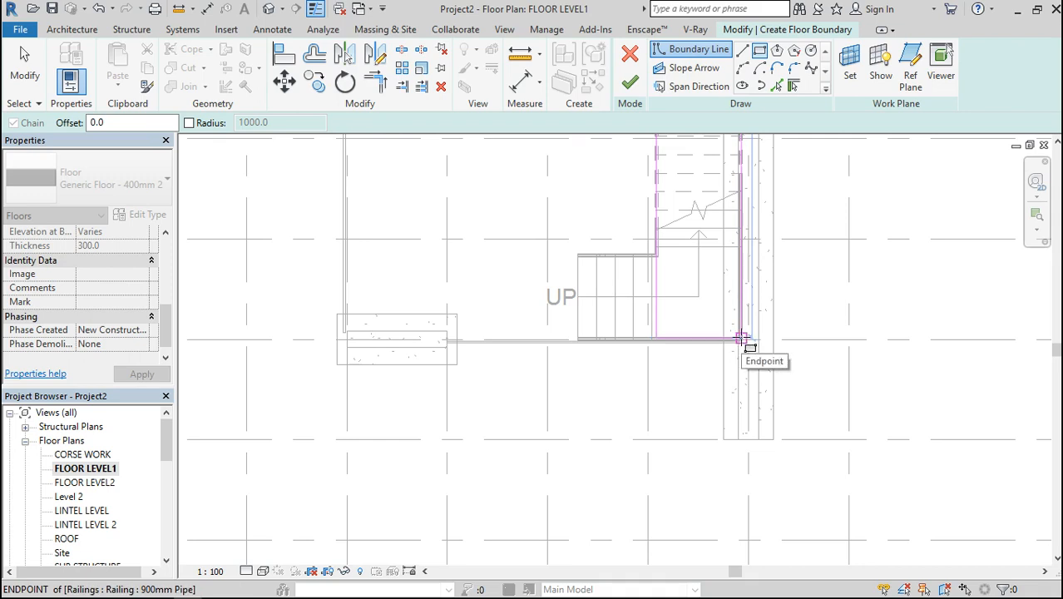
scroll(741, 340, up, 3)
scroll(715, 406, down, 1)
scroll(715, 407, down, 1)
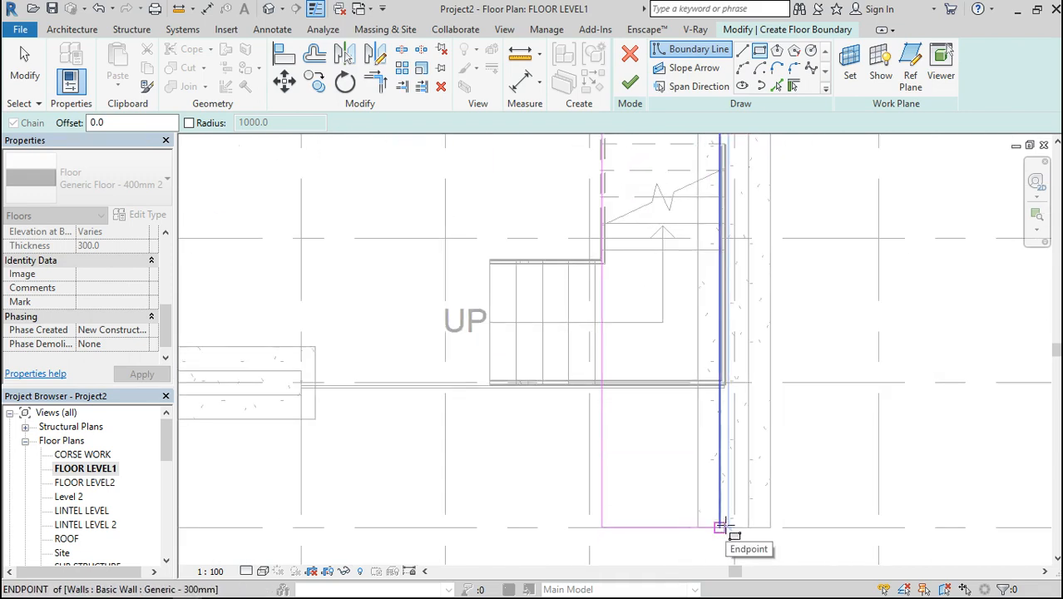
click(720, 525)
scroll(645, 368, down, 2)
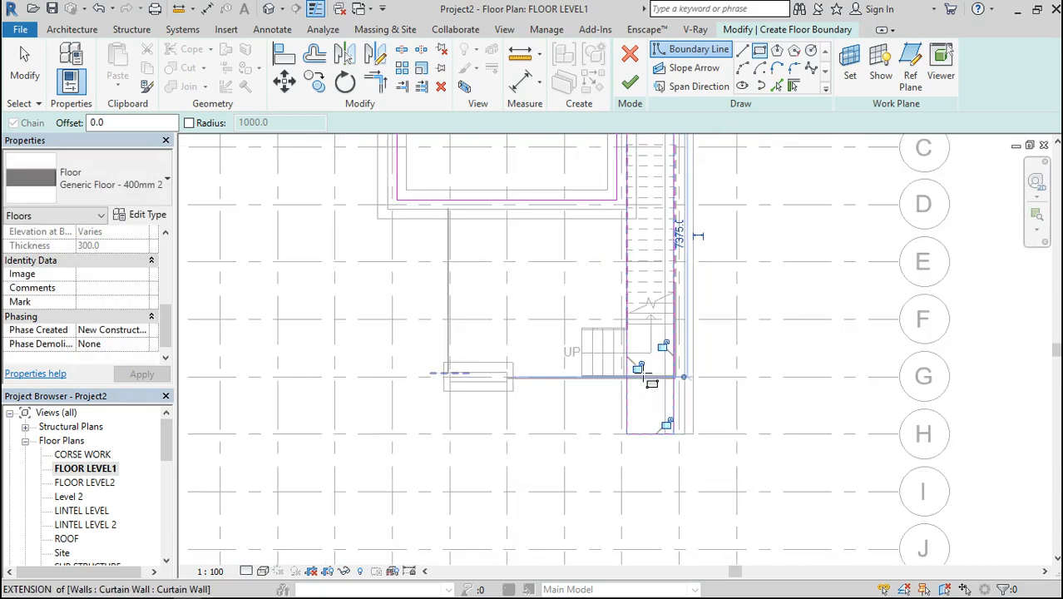
scroll(632, 220, up, 5)
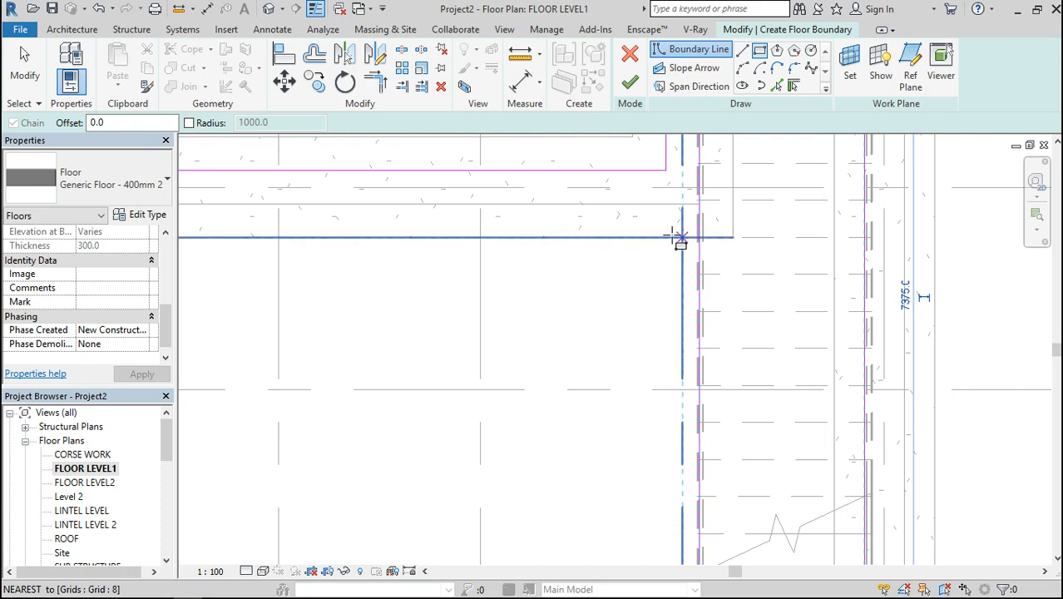
scroll(697, 202, up, 4)
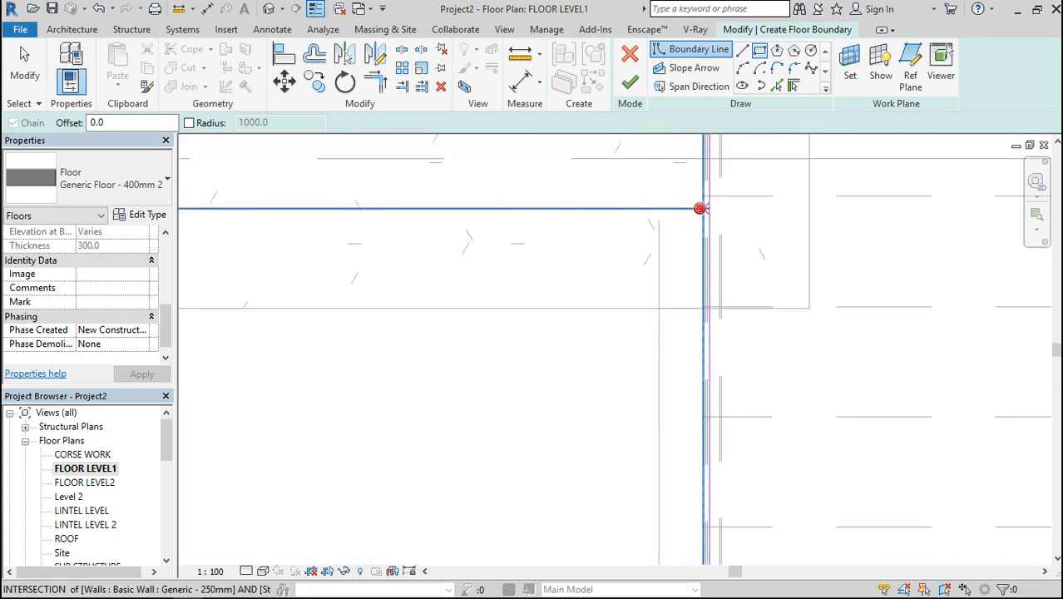
scroll(699, 208, down, 5)
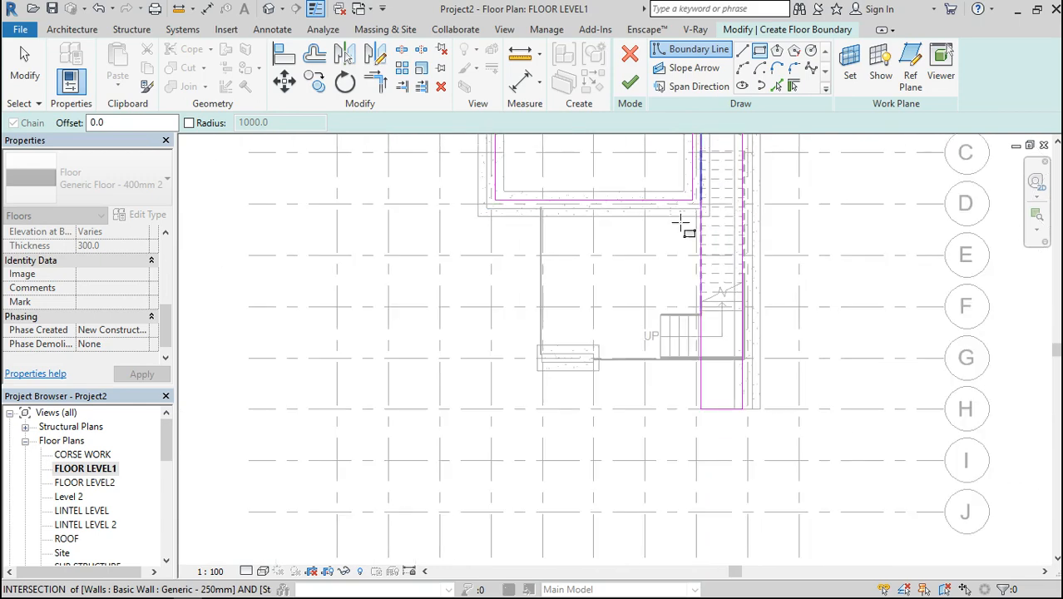
click(680, 223)
key(ctrl+z)
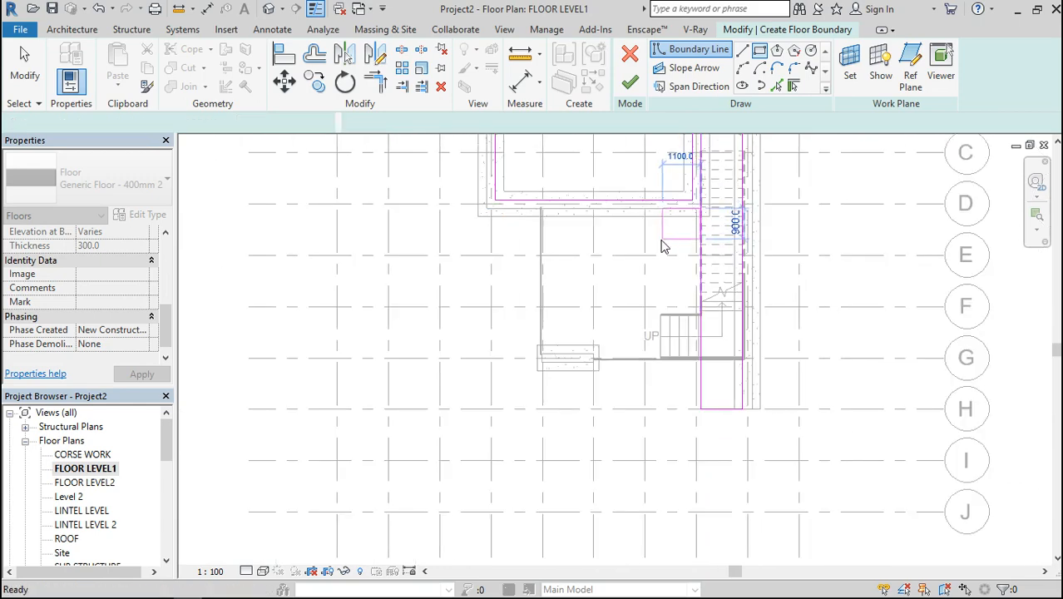
Sketch a 6000 by 7375 mm boundary rectangle from the room's front wall face at grid 8 to the intersection of grids 4 and I
scroll(690, 261, down, 3)
scroll(690, 262, down, 5)
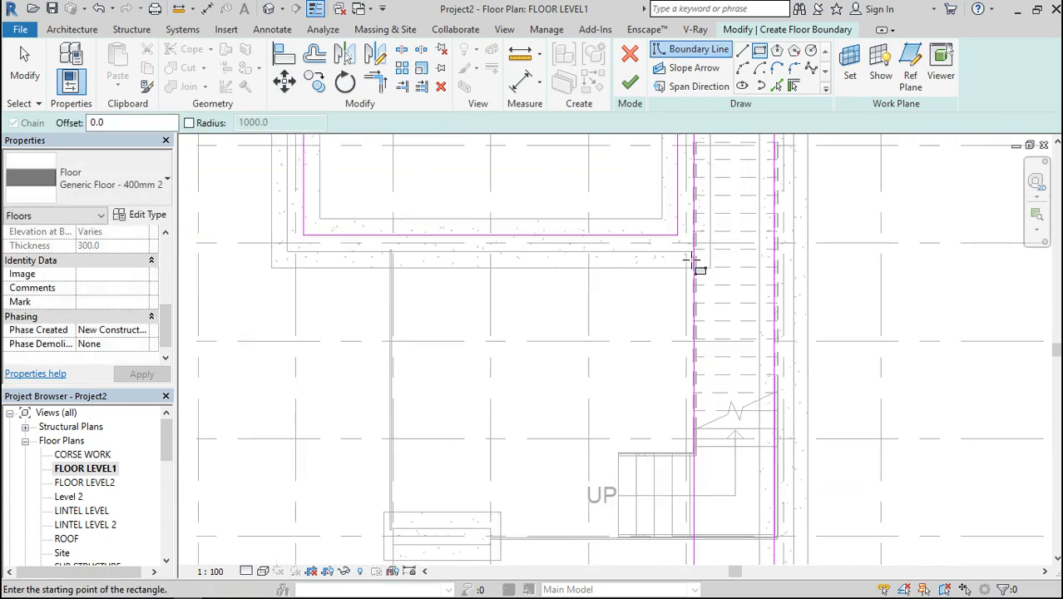
scroll(698, 261, up, 5)
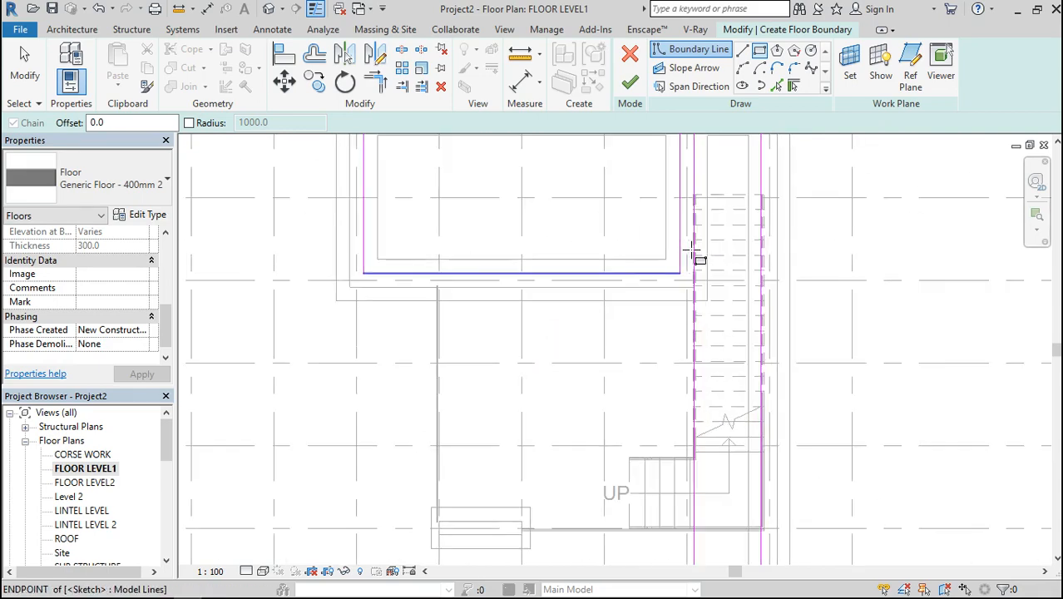
scroll(692, 289, up, 5)
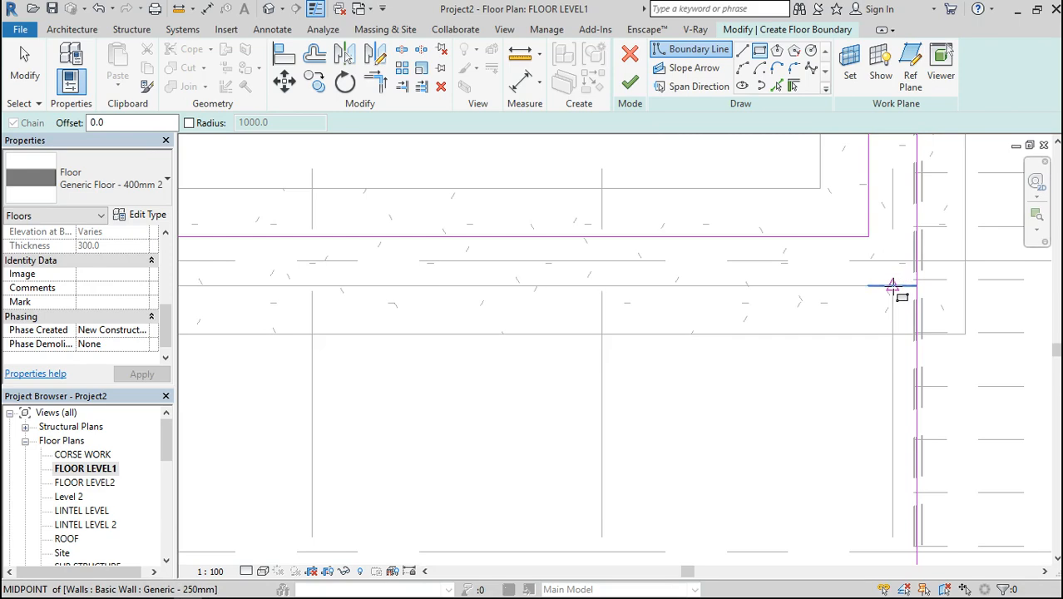
scroll(766, 242, down, 8)
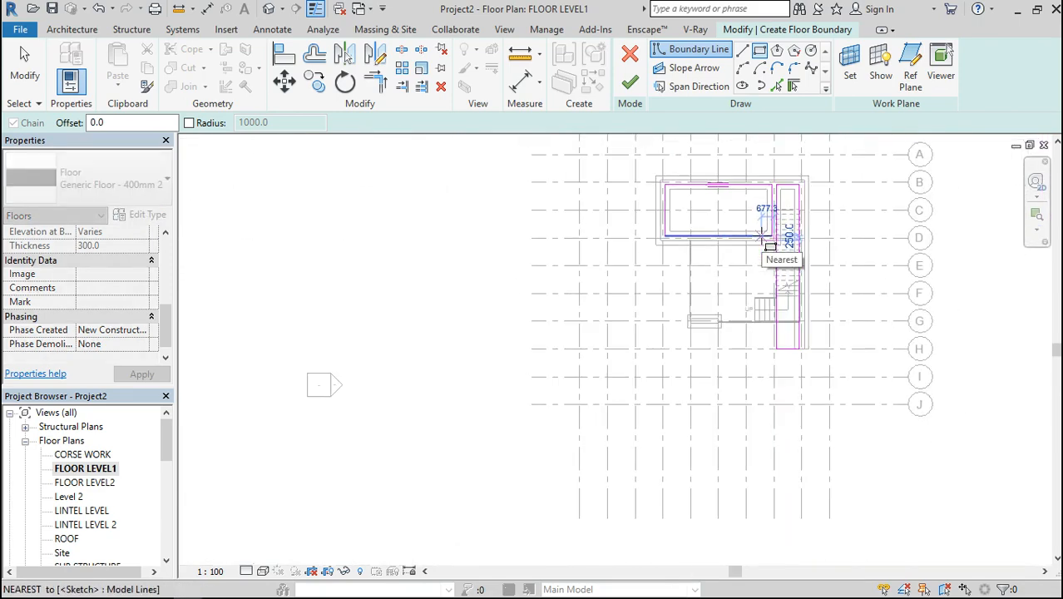
click(663, 376)
scroll(715, 256, up, 5)
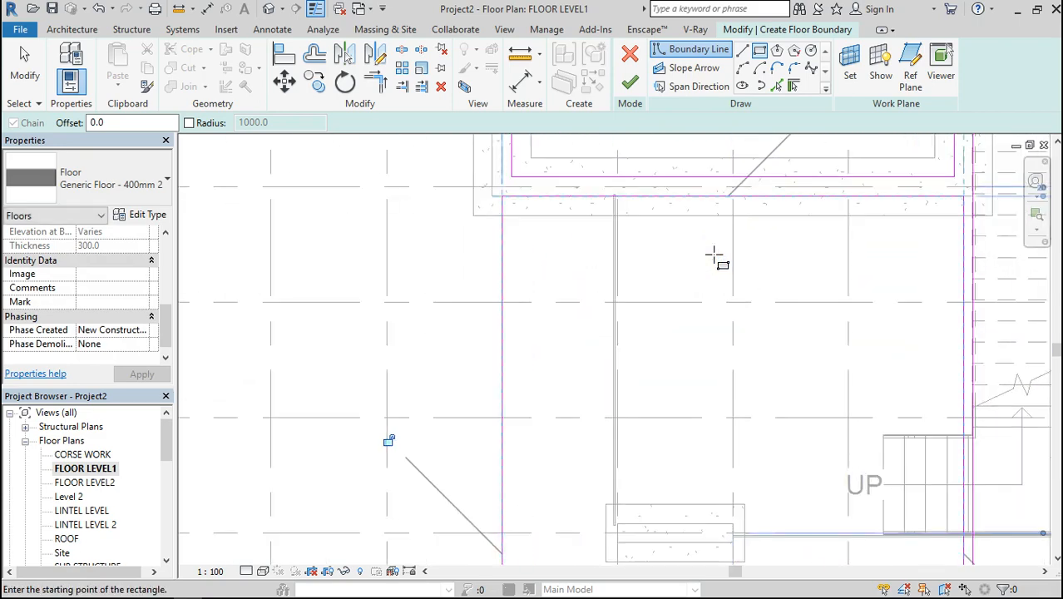
scroll(715, 256, down, 2)
Align the left edge of the front boundary rectangle with the outer face of the room's left wall
click(564, 229)
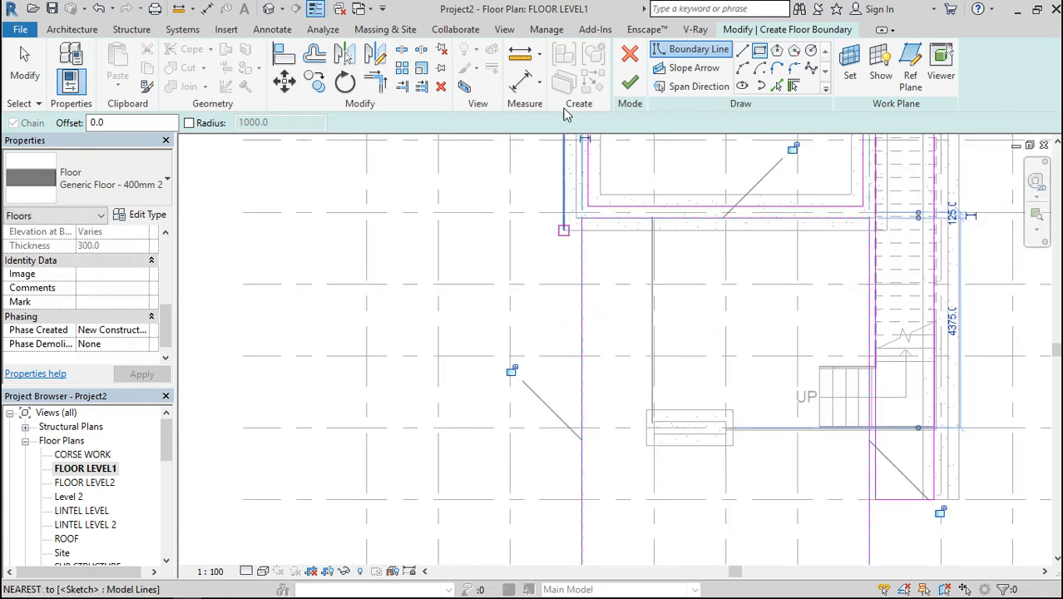
click(387, 93)
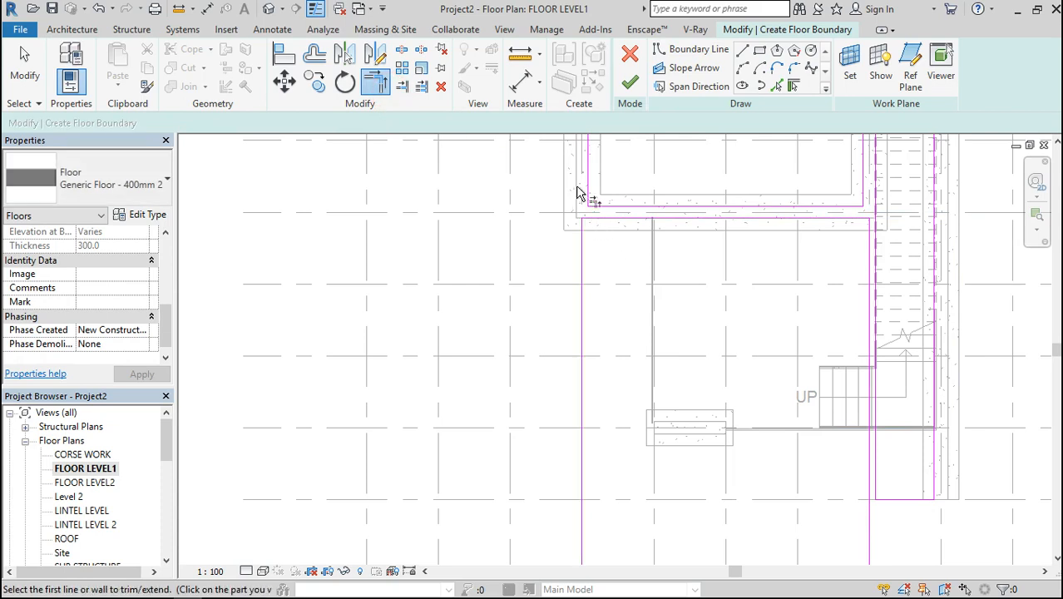
scroll(579, 193, up, 3)
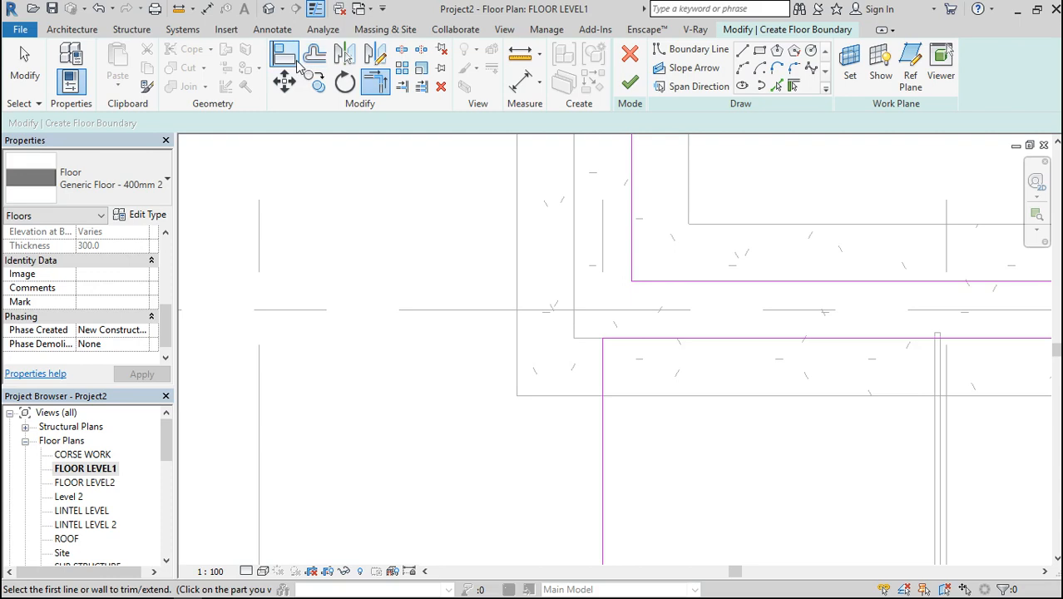
click(302, 62)
click(287, 60)
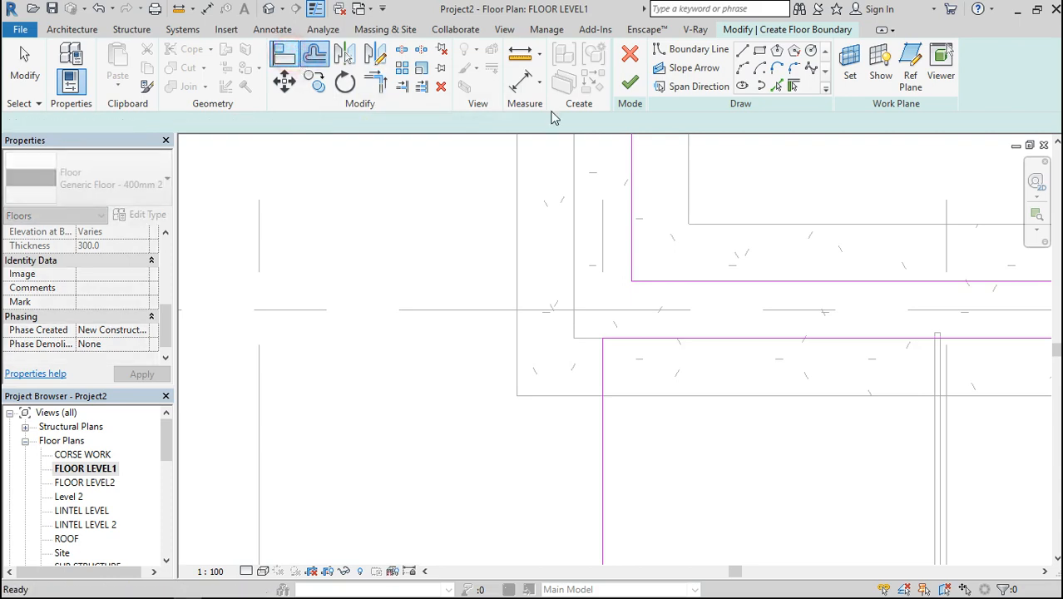
click(573, 213)
click(604, 469)
scroll(526, 432, down, 4)
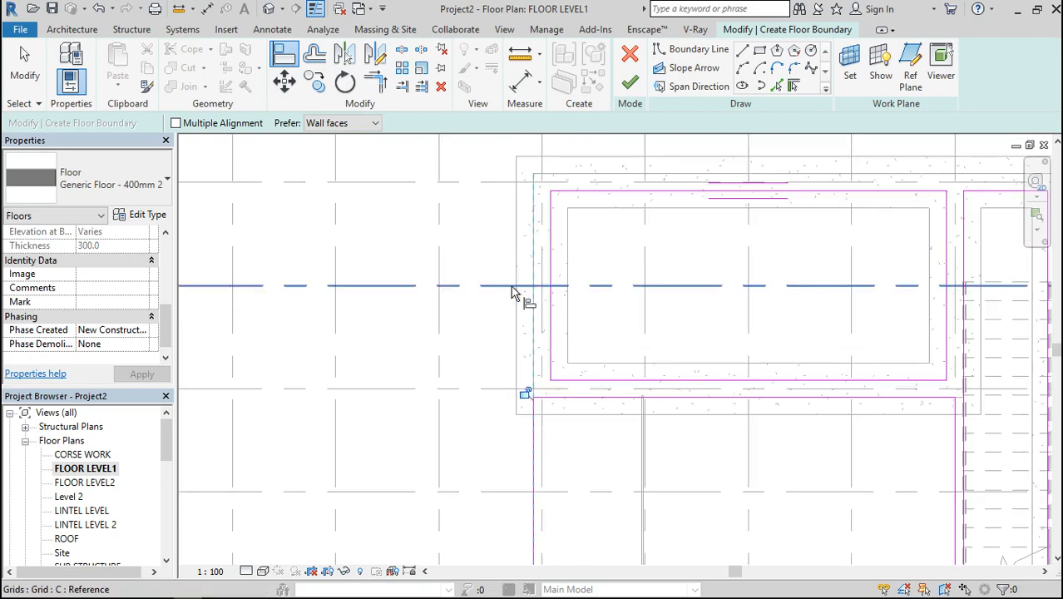
scroll(554, 232, down, 2)
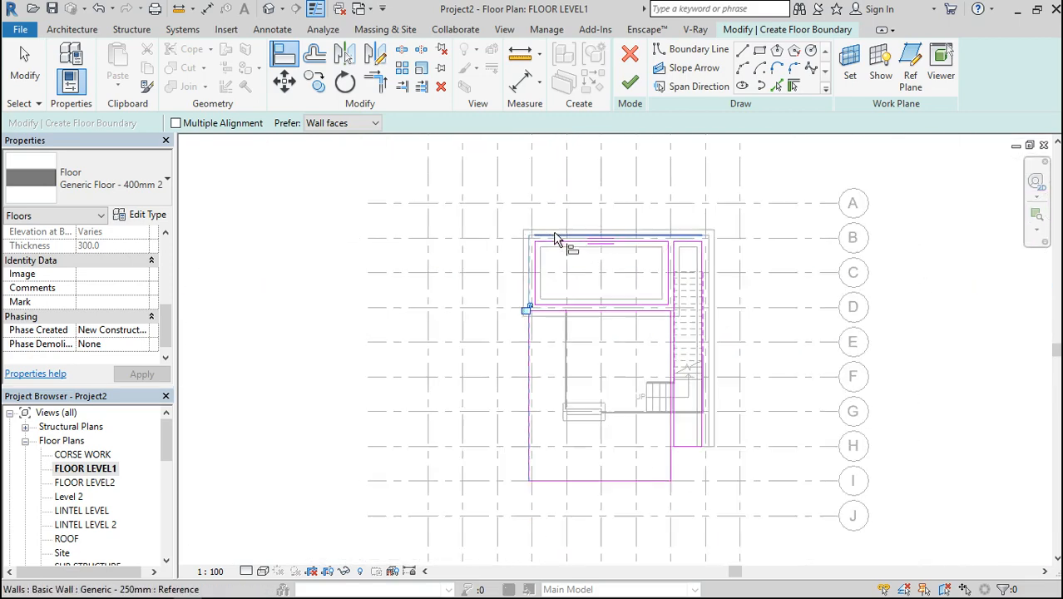
scroll(657, 404, up, 3)
scroll(658, 404, up, 2)
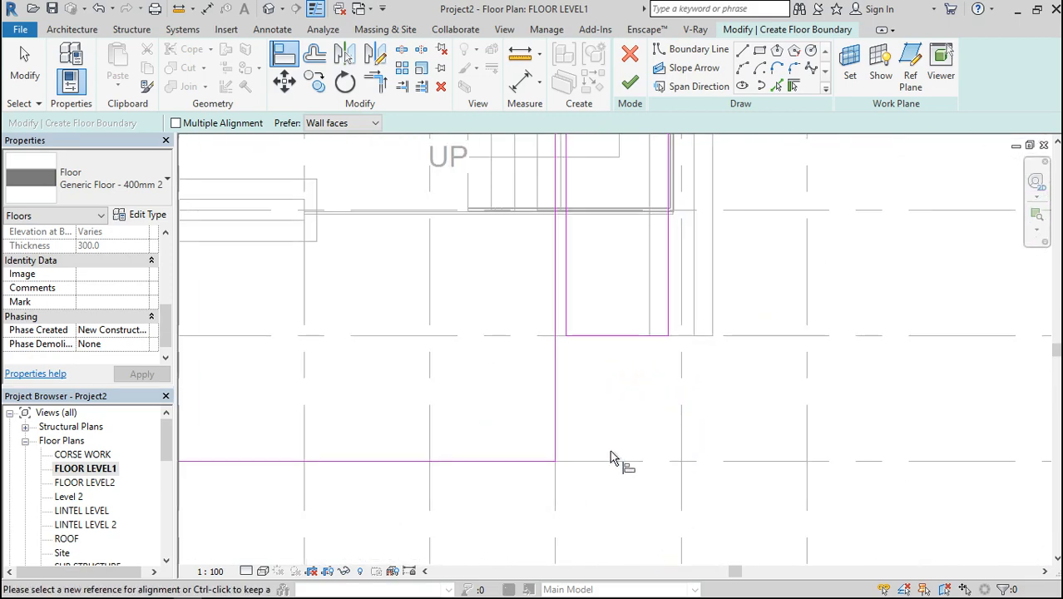
click(472, 460)
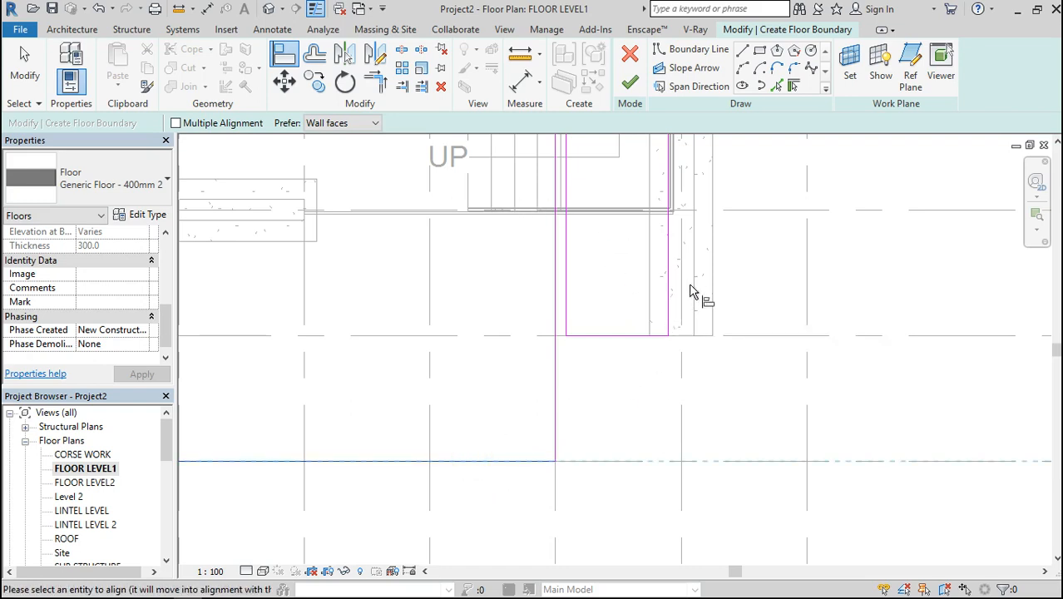
scroll(672, 286, up, 3)
key(Escape)
key(Escape)
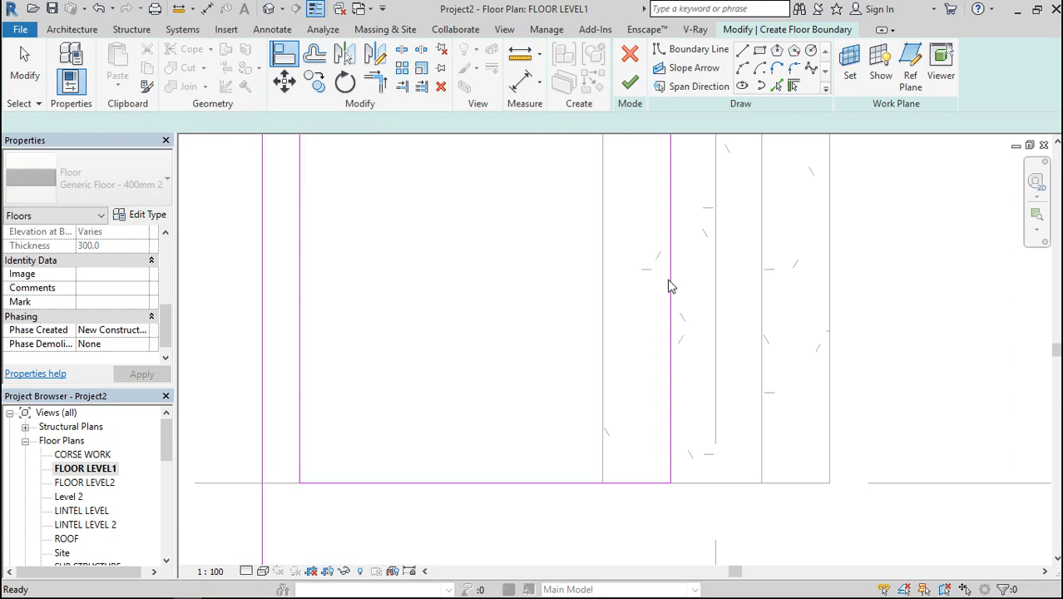
Extend the right boundary line of the stair strip down to grid I, making it 10375 mm long
click(669, 281)
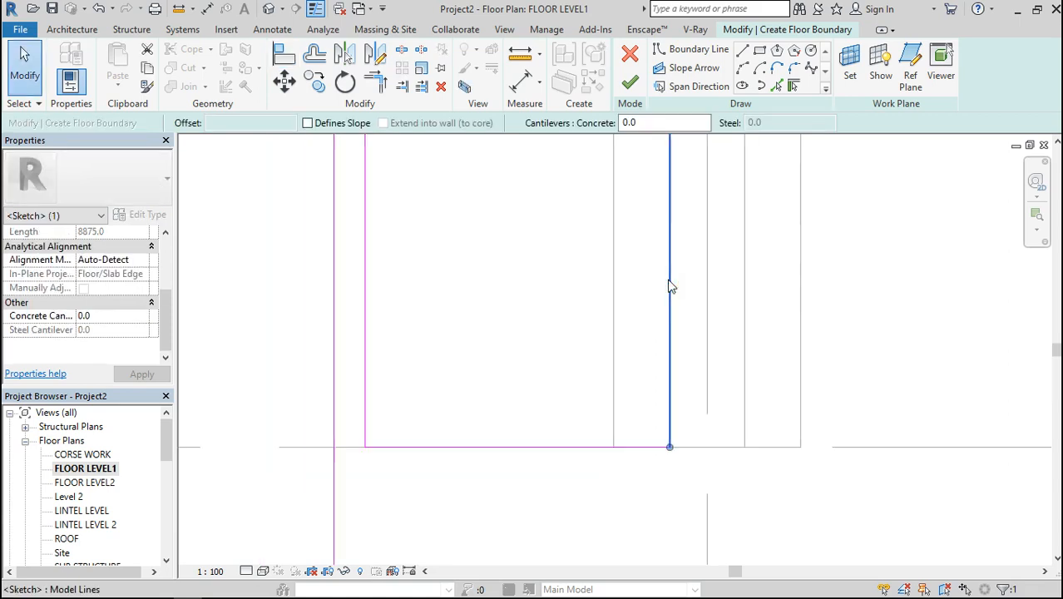
scroll(669, 282, down, 3)
drag(669, 355, 670, 468)
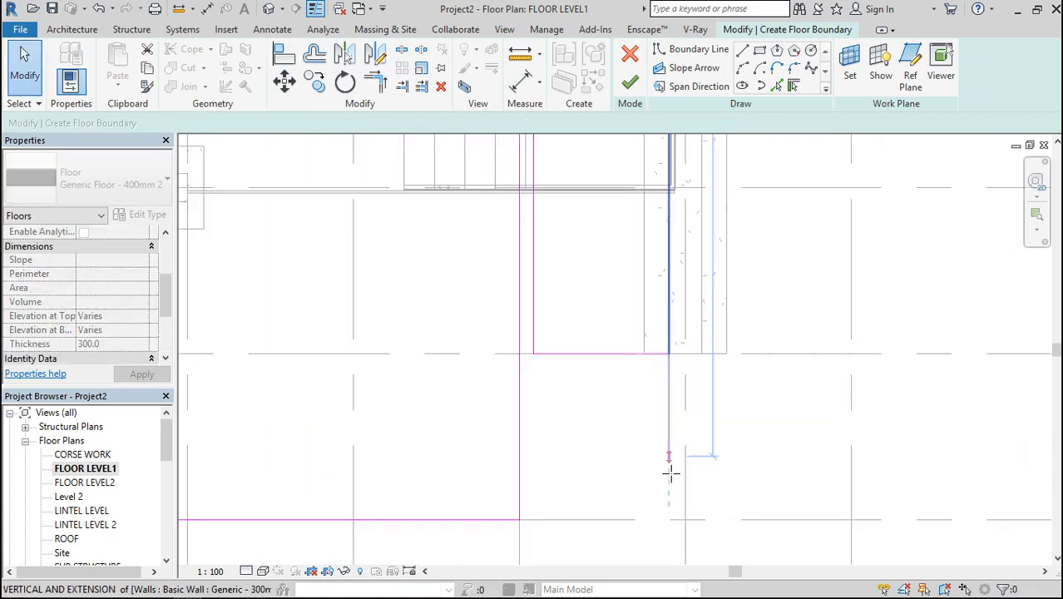
drag(668, 510, 669, 519)
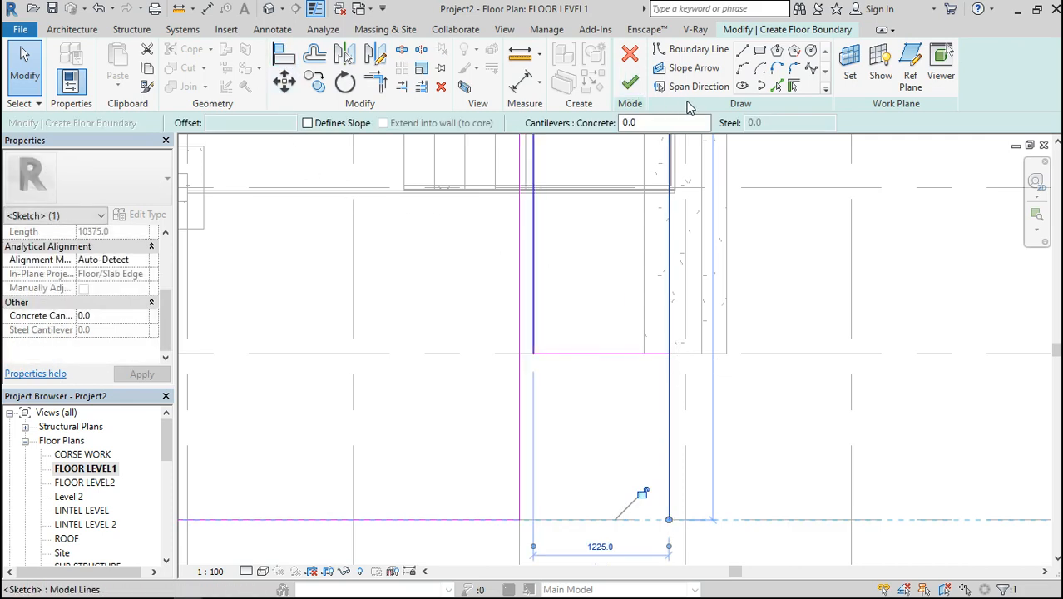
Draw boundary lines 300 mm across the wall end at grid H, 1500 mm down to grid I, and back to the front rectangle's corner
click(743, 52)
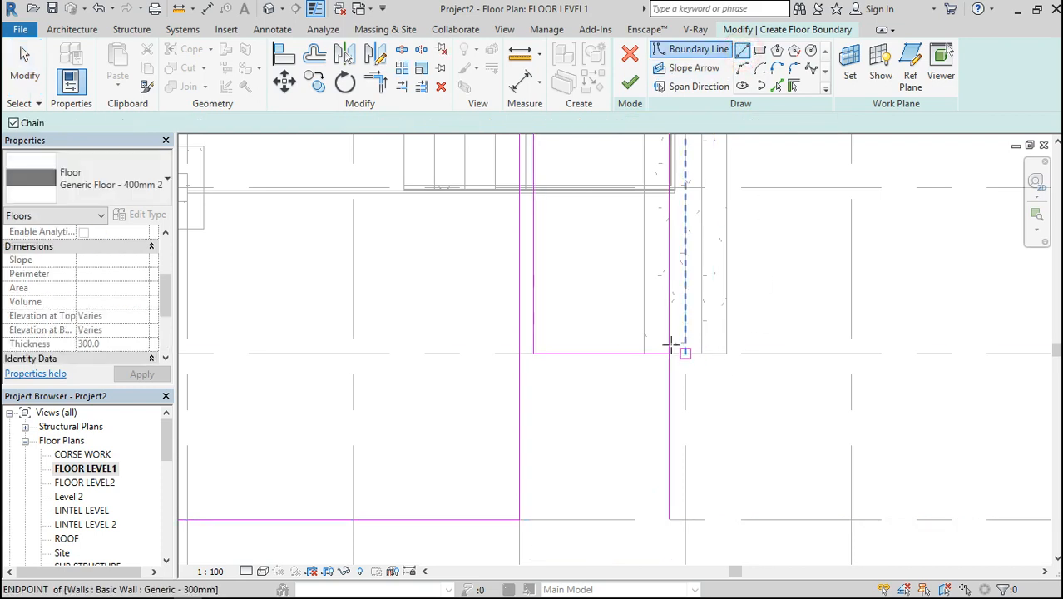
click(668, 354)
click(700, 354)
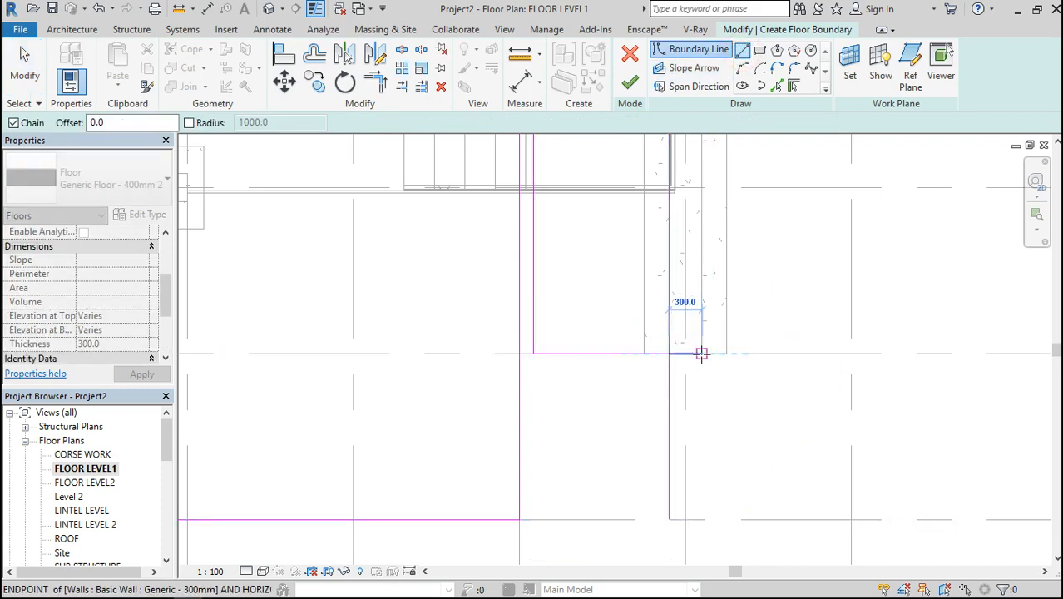
click(701, 520)
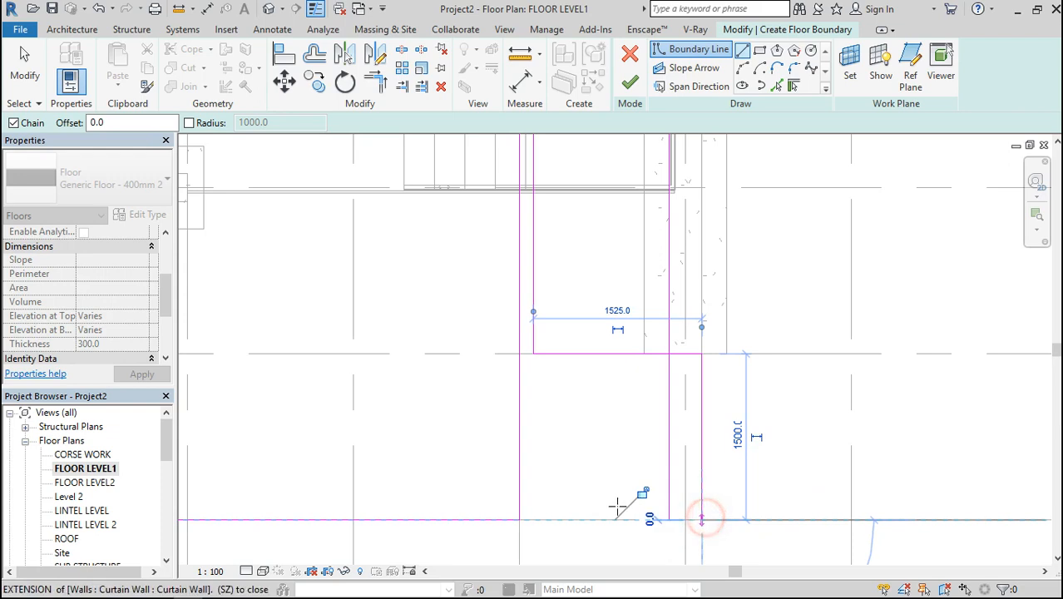
click(520, 519)
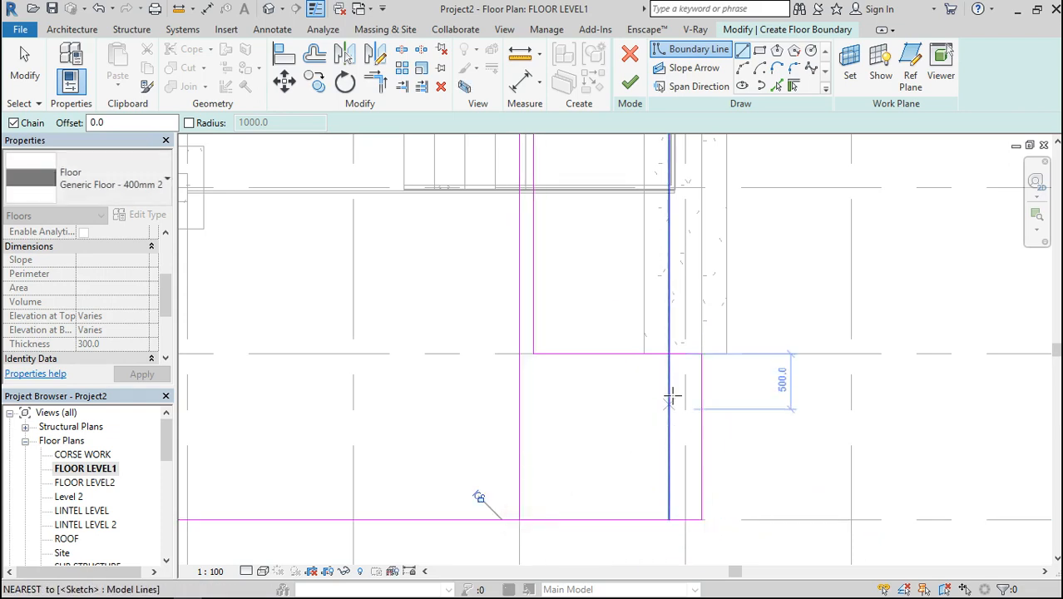
key(Escape)
key(Escape)
Shorten the stair strip's right boundary line back to grid H and delete the strip's closing line along grid H
click(668, 427)
drag(669, 520, 669, 353)
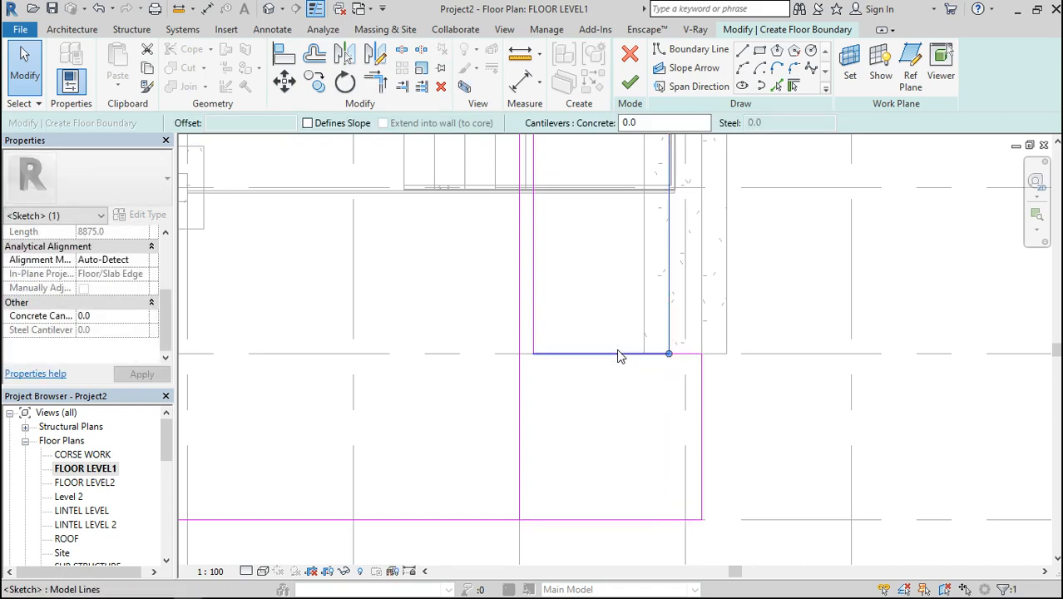
click(616, 353)
key(Delete)
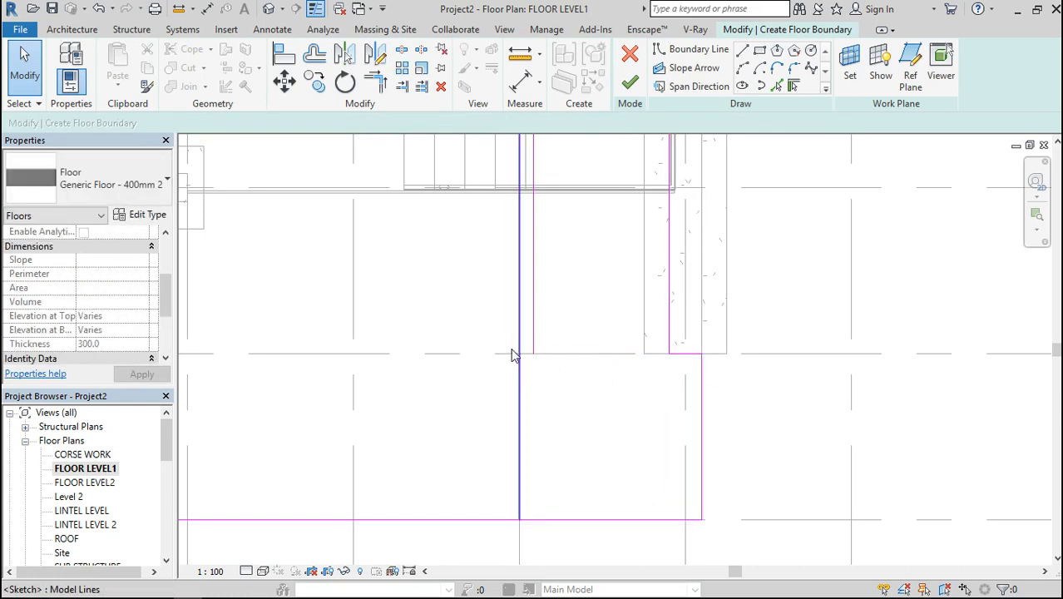
Delete the front rectangle's right edge at grid 8 and the stair strip's left boundary line
scroll(576, 411, down, 6)
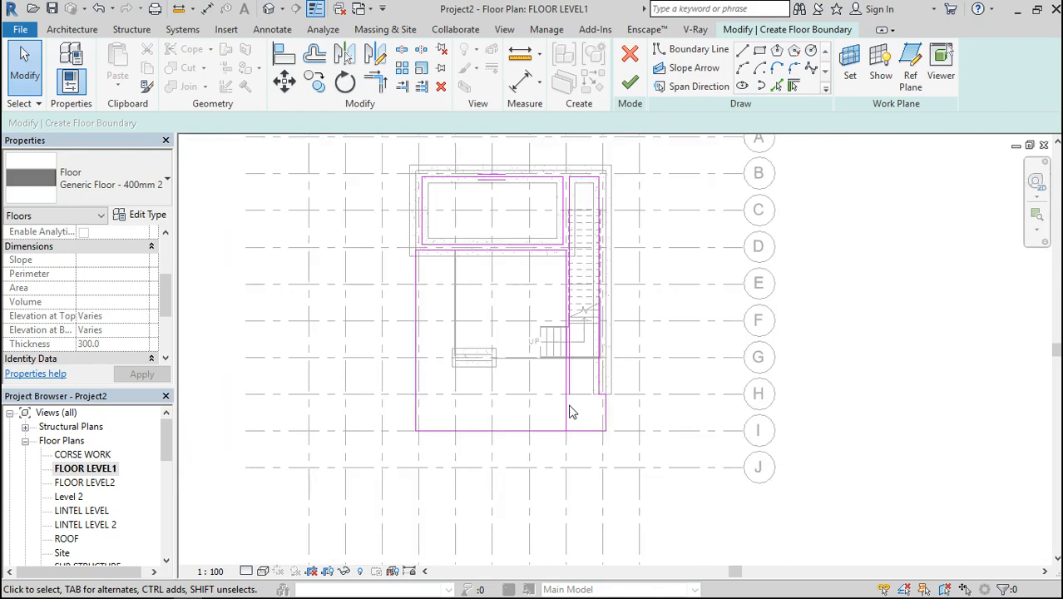
drag(582, 381, 548, 392)
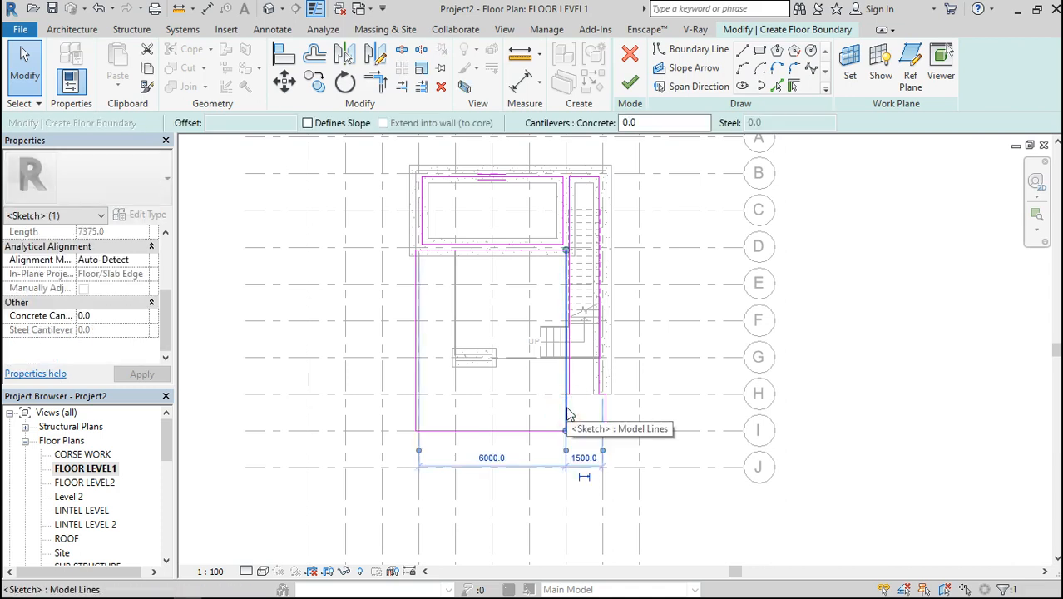
key(Delete)
click(572, 376)
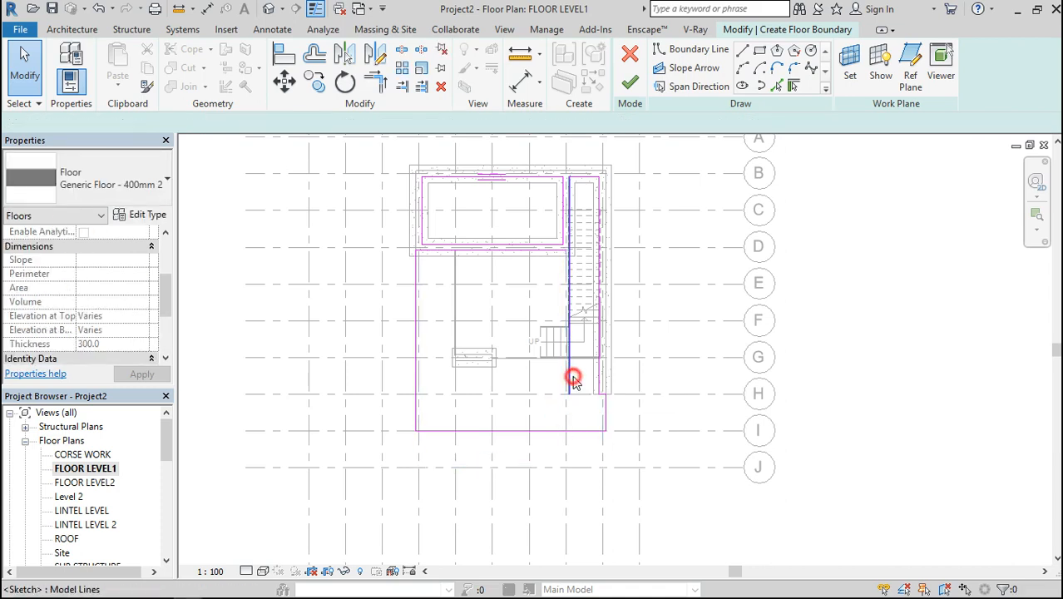
key(Delete)
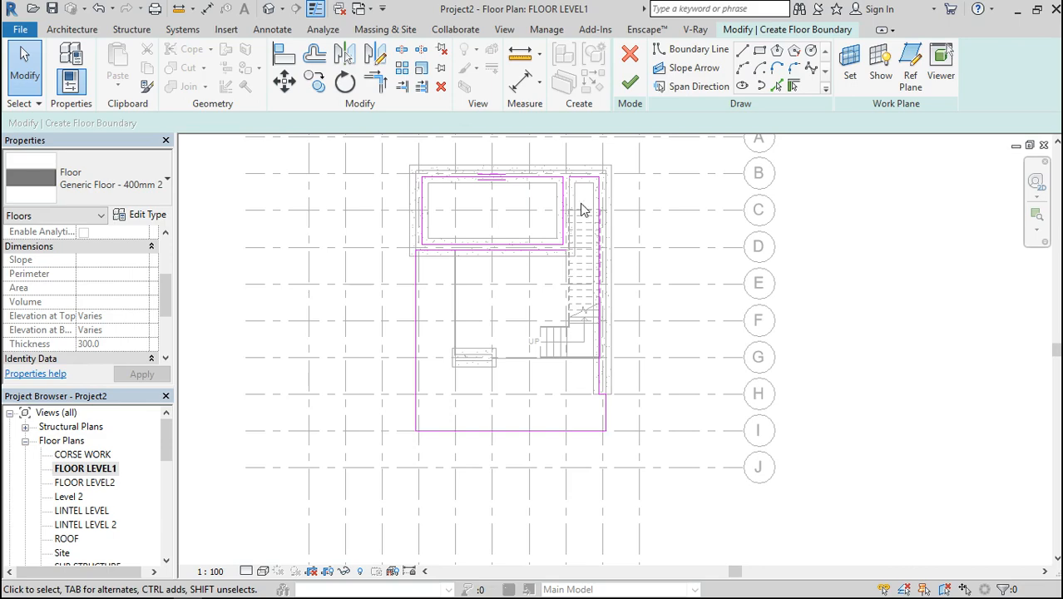
Draw a vertical boundary line from the stair strip's inner corner near grid B along the room's wall face to just past grid D
scroll(582, 210, up, 4)
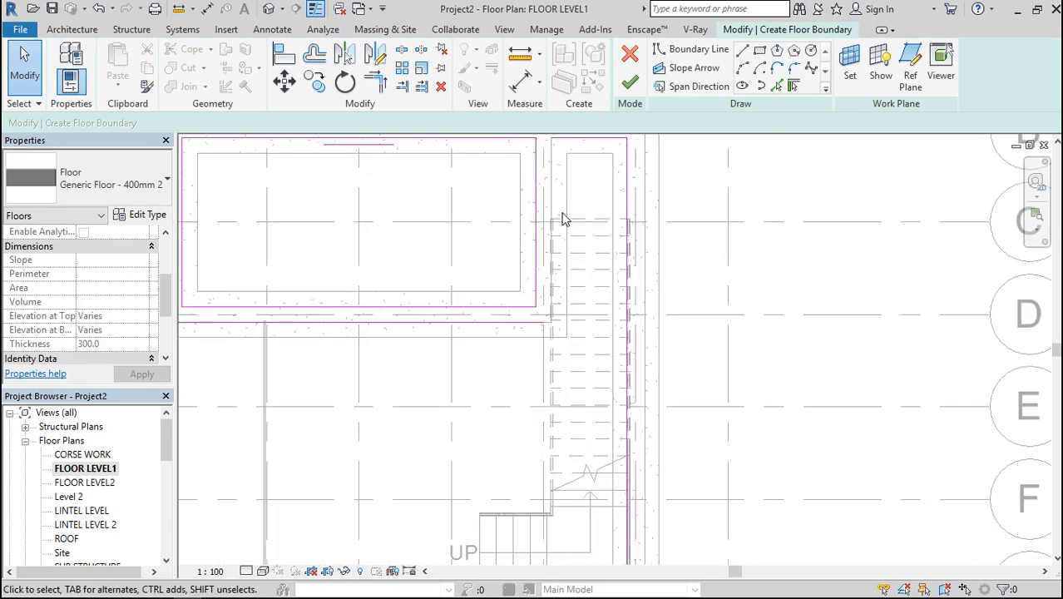
click(740, 51)
click(552, 138)
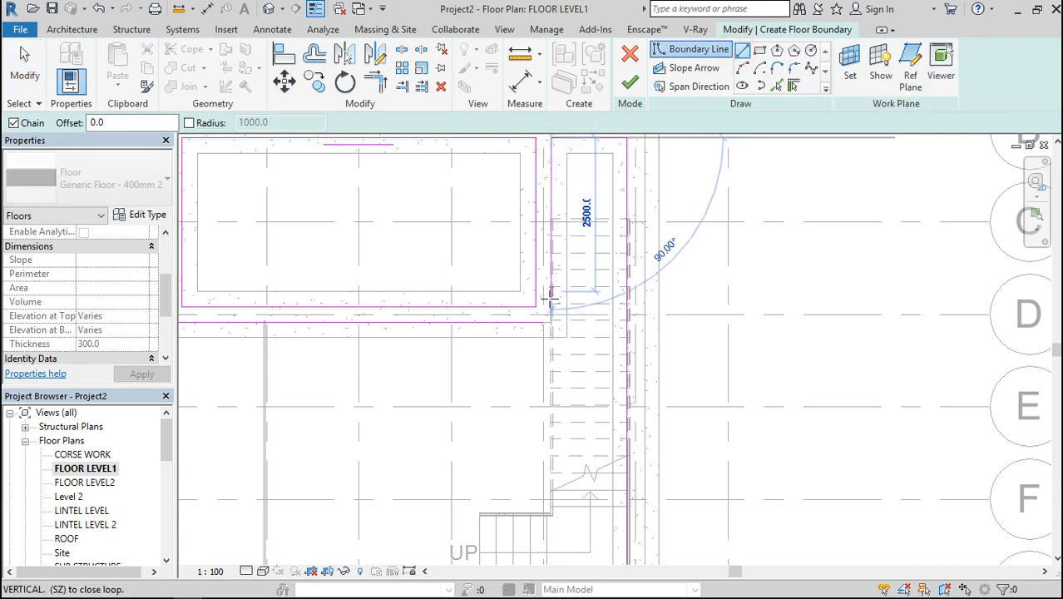
scroll(549, 301, up, 3)
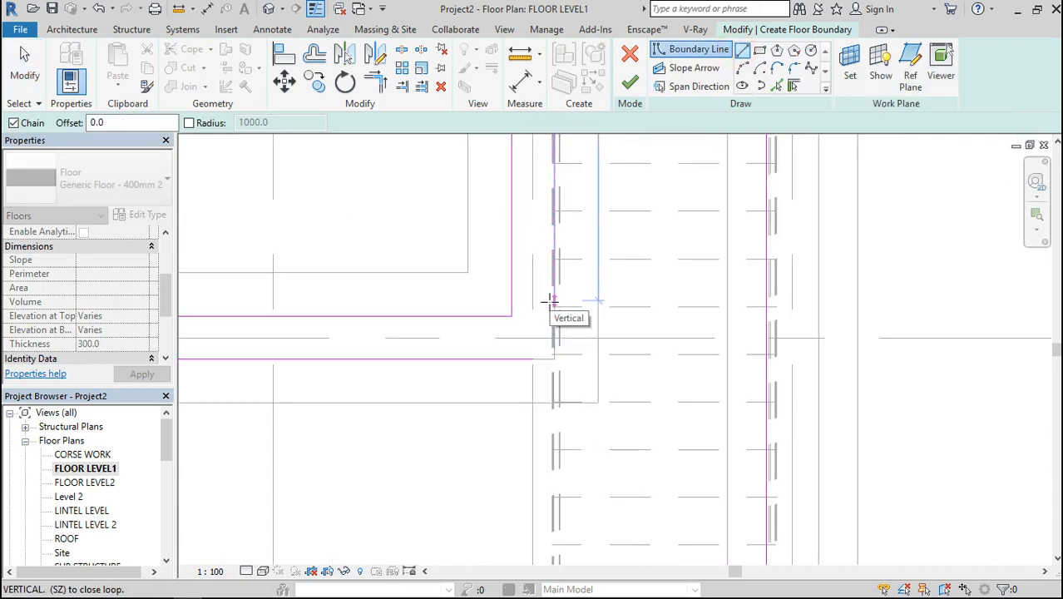
click(552, 345)
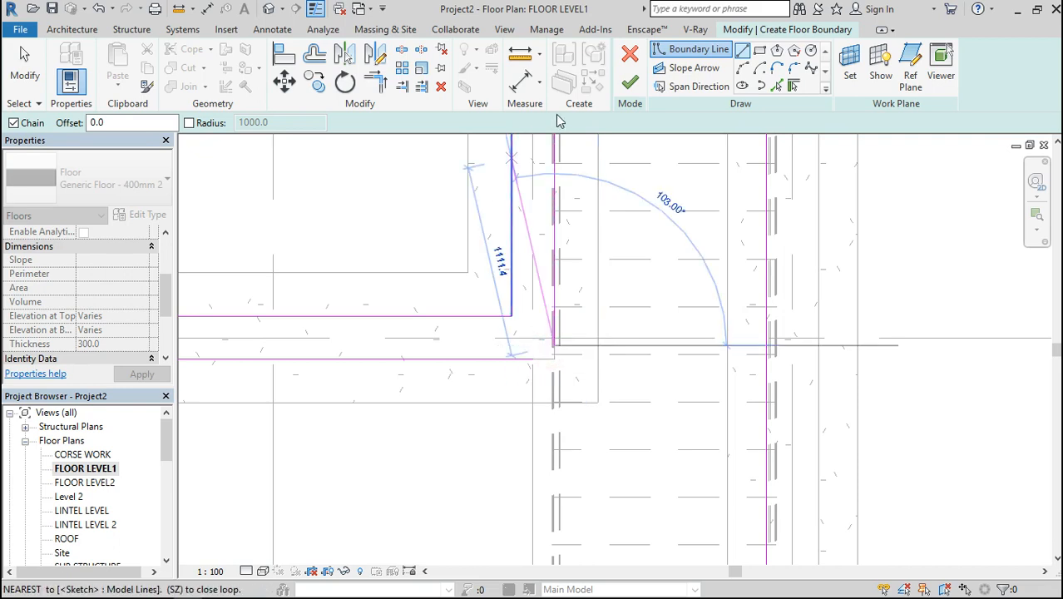
Trim the front area's boundary line along the room wall and the new vertical line into a corner
click(382, 83)
click(475, 358)
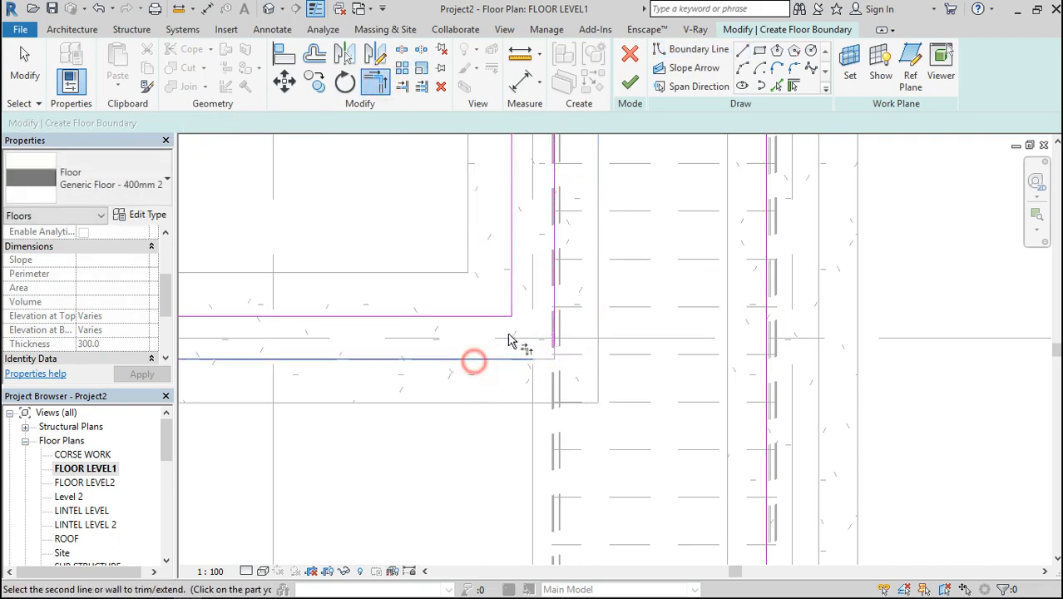
click(552, 306)
Check the floor outline around the room, stair and front area for gaps and finish the boundary sketch
scroll(612, 320, down, 4)
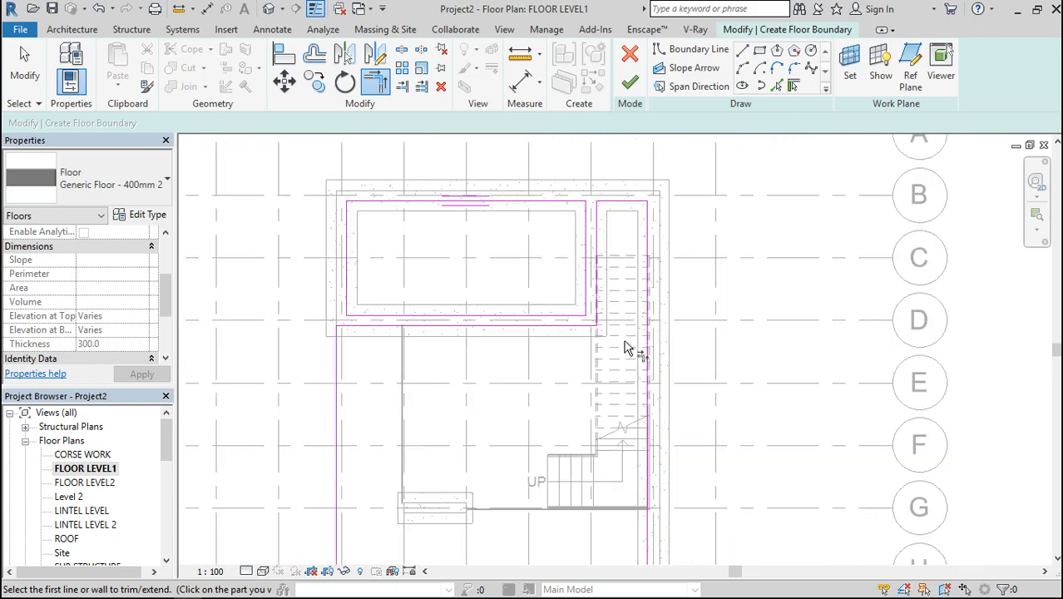
scroll(499, 339, down, 3)
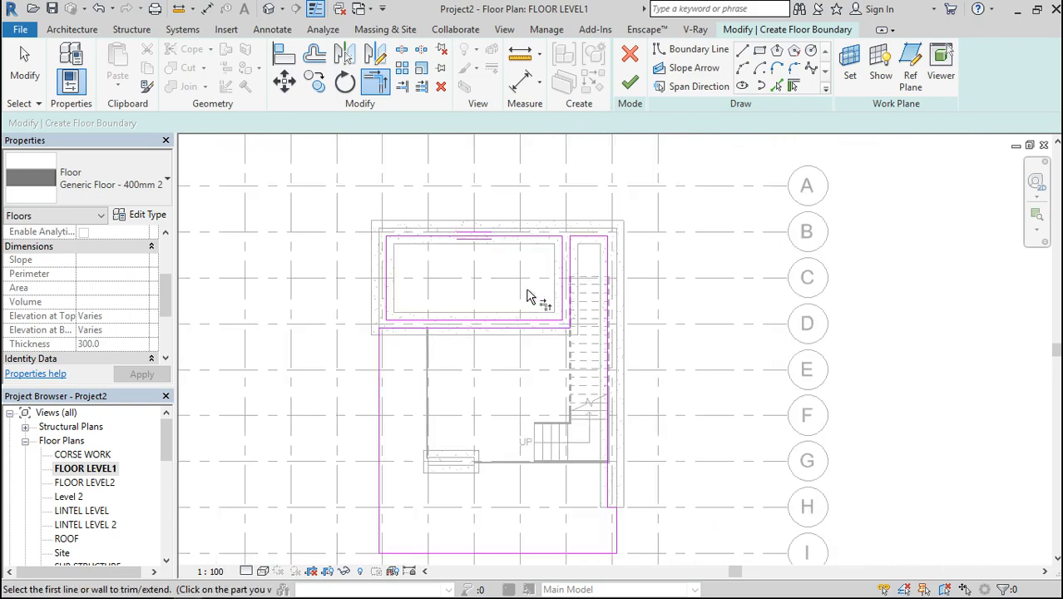
scroll(529, 298, down, 3)
scroll(574, 442, up, 5)
scroll(570, 444, down, 2)
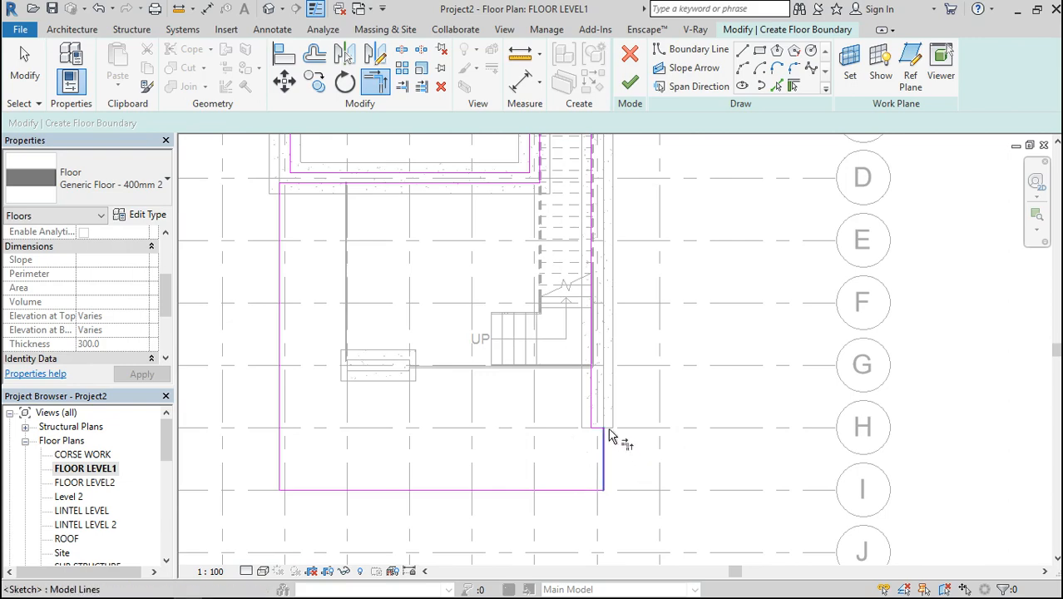
scroll(609, 435, up, 3)
scroll(609, 434, down, 2)
scroll(620, 363, down, 2)
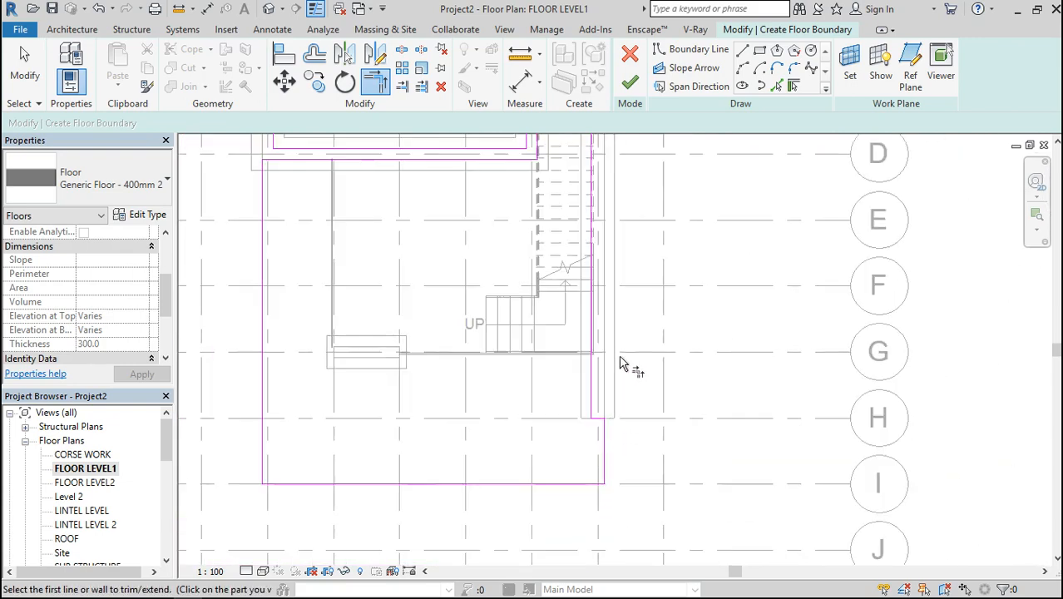
scroll(305, 170, up, 2)
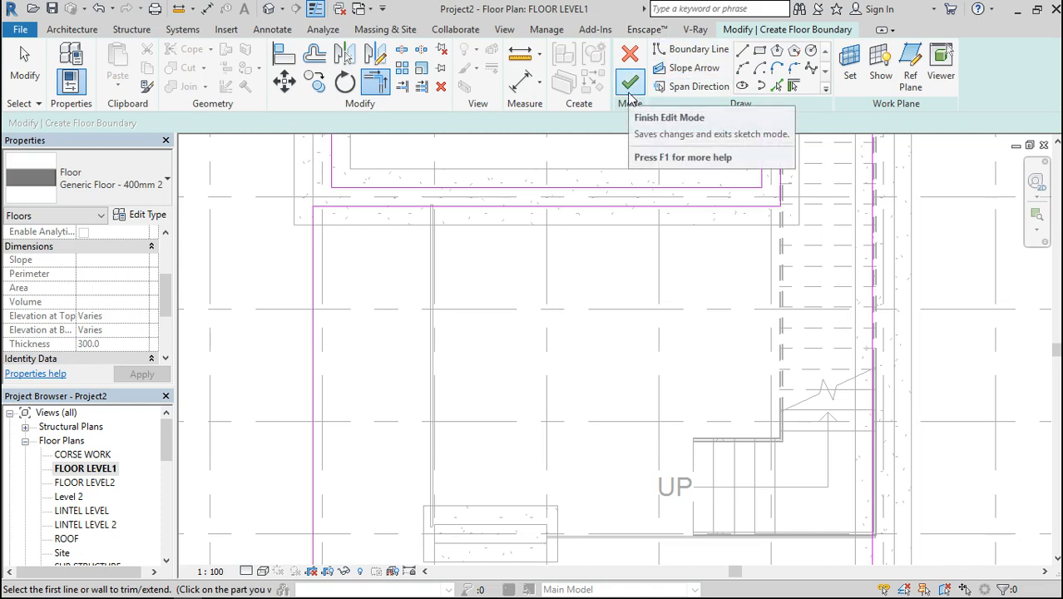
click(630, 93)
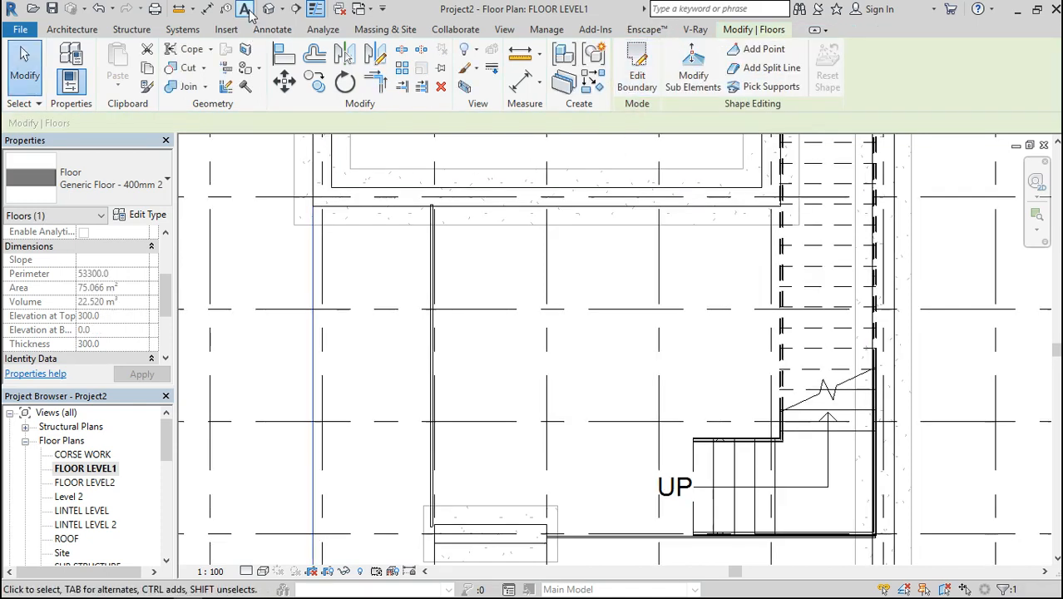
Examine the new ground floor slab in the 3D view, at its front corner and straight from the front
click(267, 9)
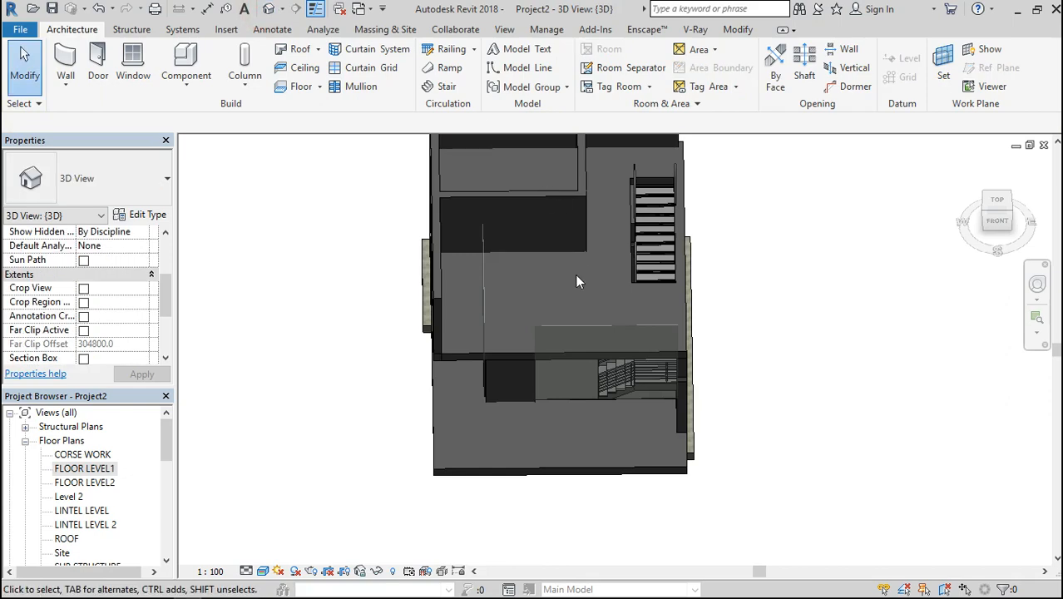
mouse_move(998, 230)
mouse_down()
mouse_move(997, 204)
mouse_move(953, 239)
mouse_move(979, 219)
mouse_move(1029, 242)
mouse_move(997, 202)
mouse_move(1029, 220)
mouse_move(1014, 241)
mouse_up()
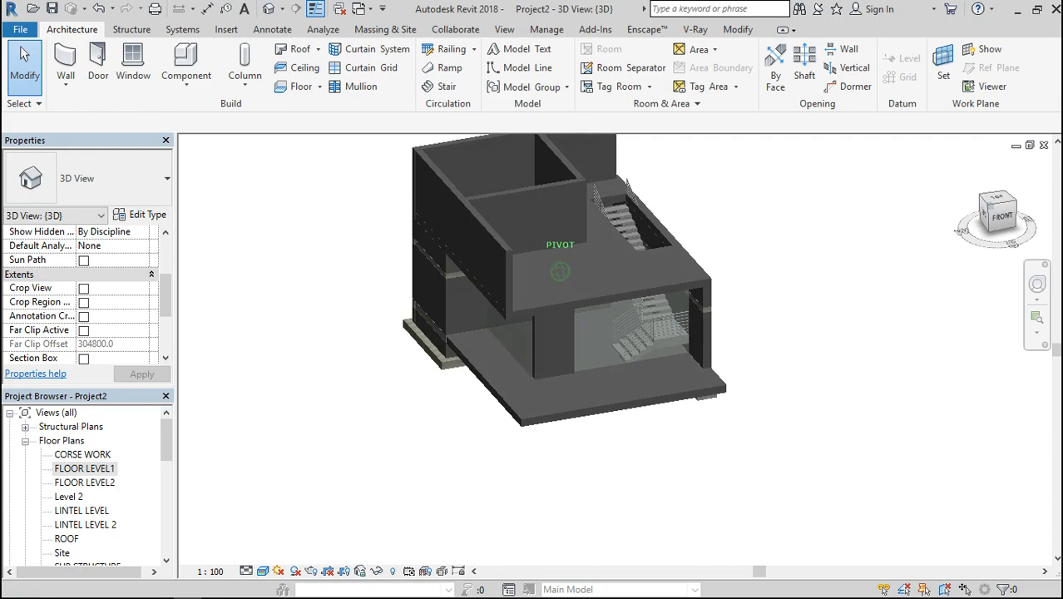
scroll(620, 383, up, 5)
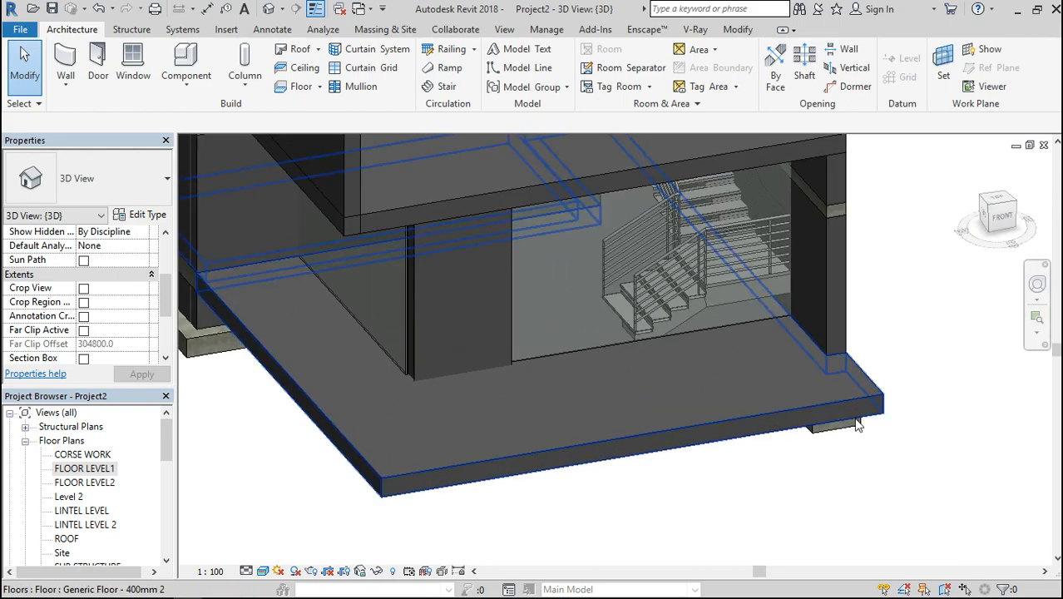
scroll(860, 415, up, 4)
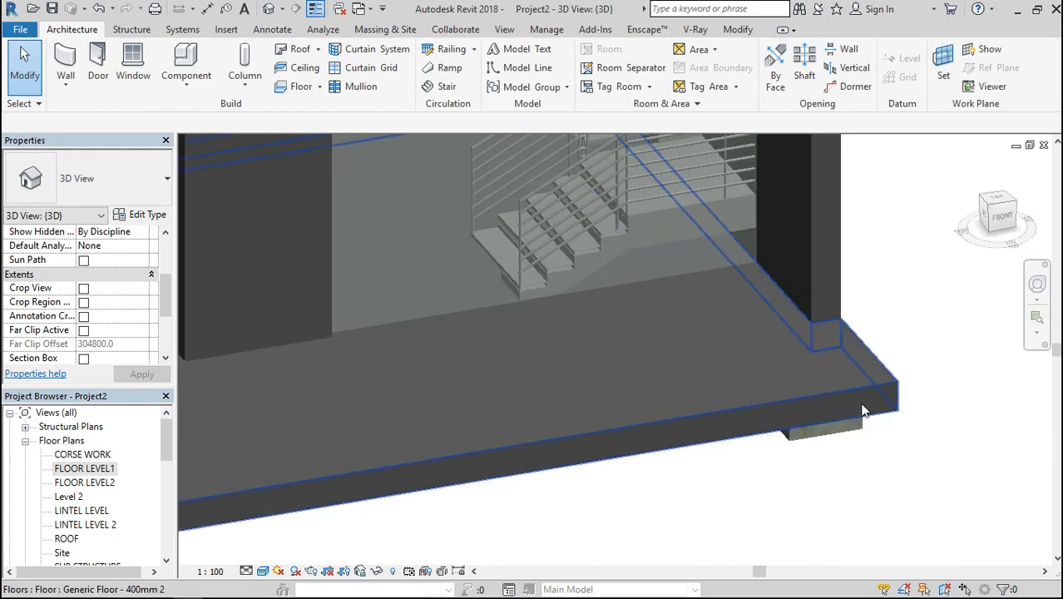
click(1005, 219)
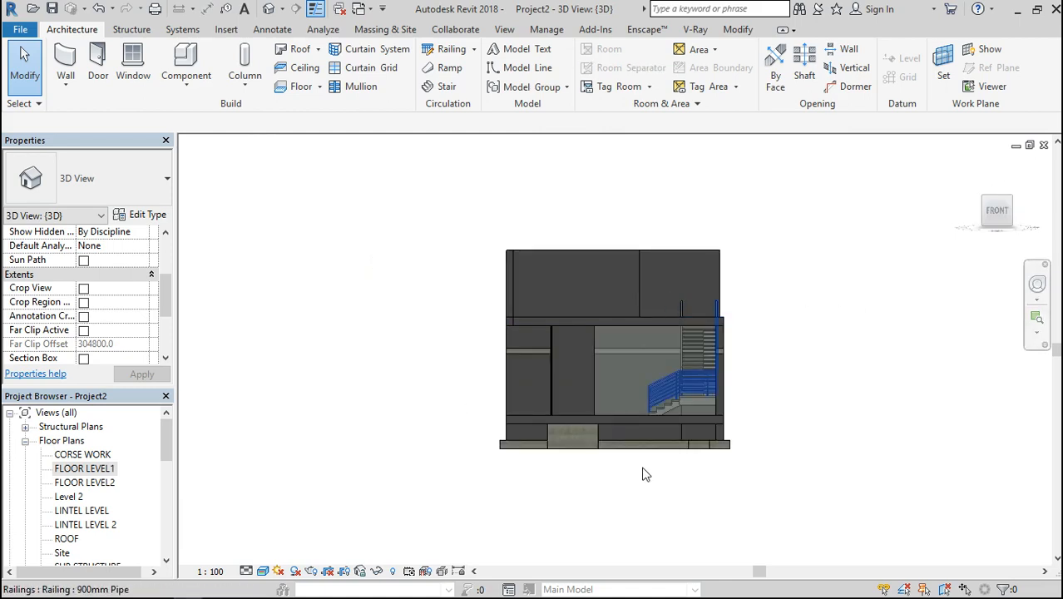
scroll(541, 417, up, 4)
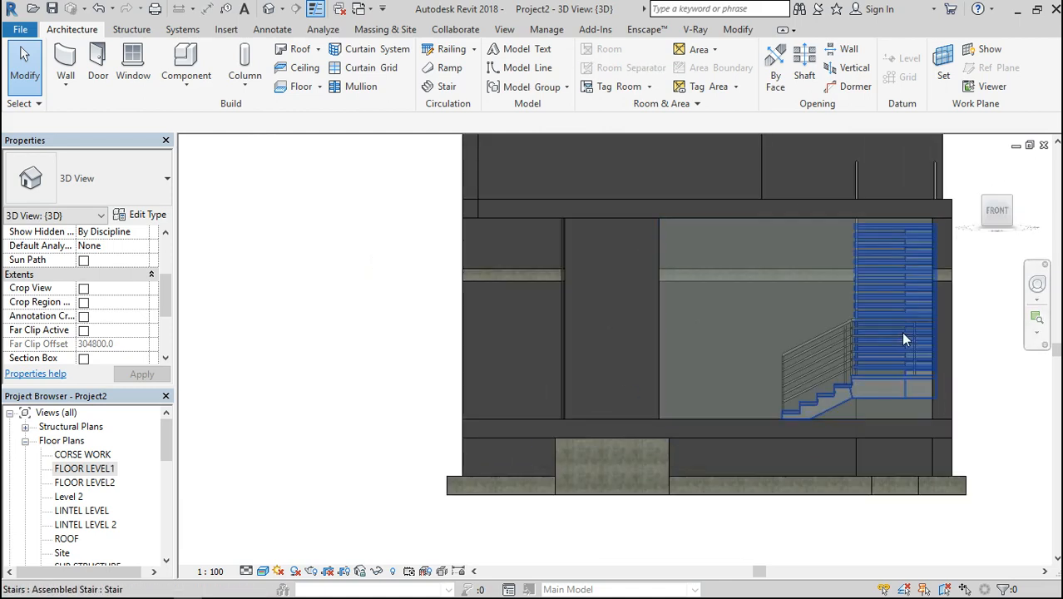
Open the South elevation and check the slab against the levels and foundation
drag(169, 453, 170, 525)
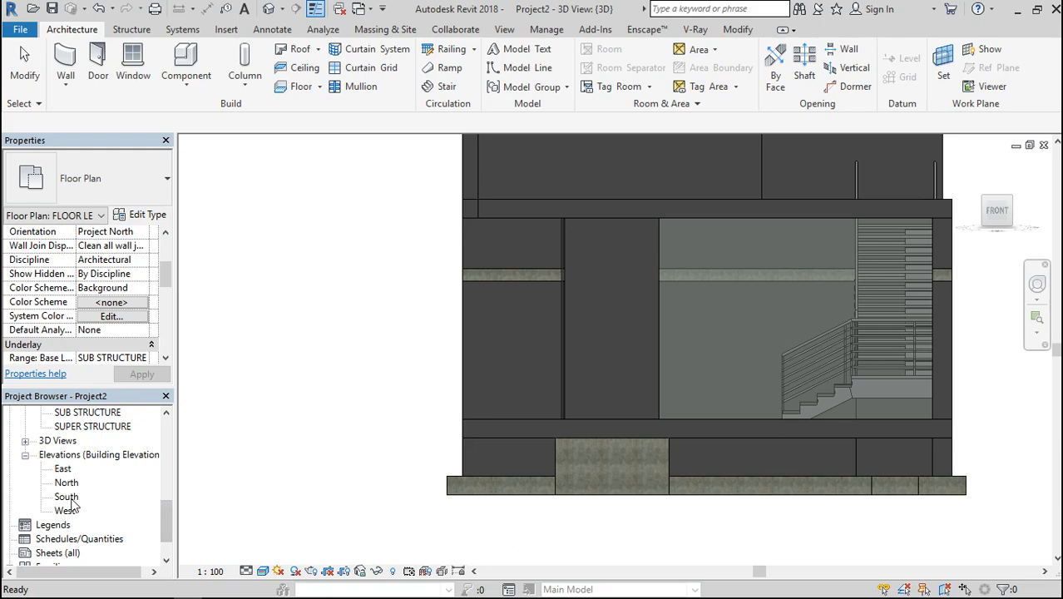
double_click(68, 497)
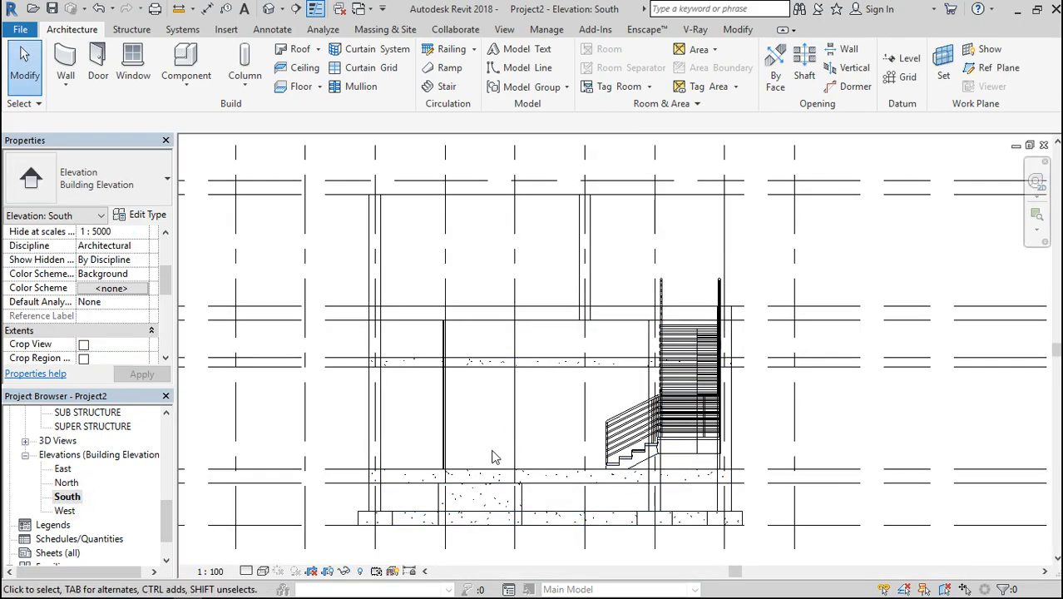
scroll(492, 445, down, 1)
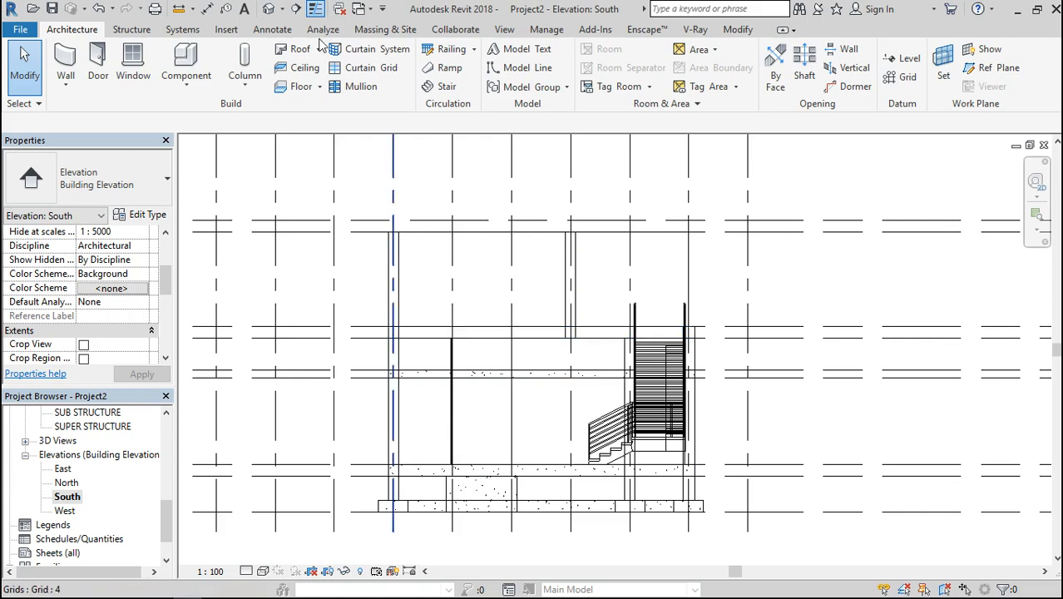
Return to the 3D view and examine the house and its projecting front slab from above on the right side
click(270, 9)
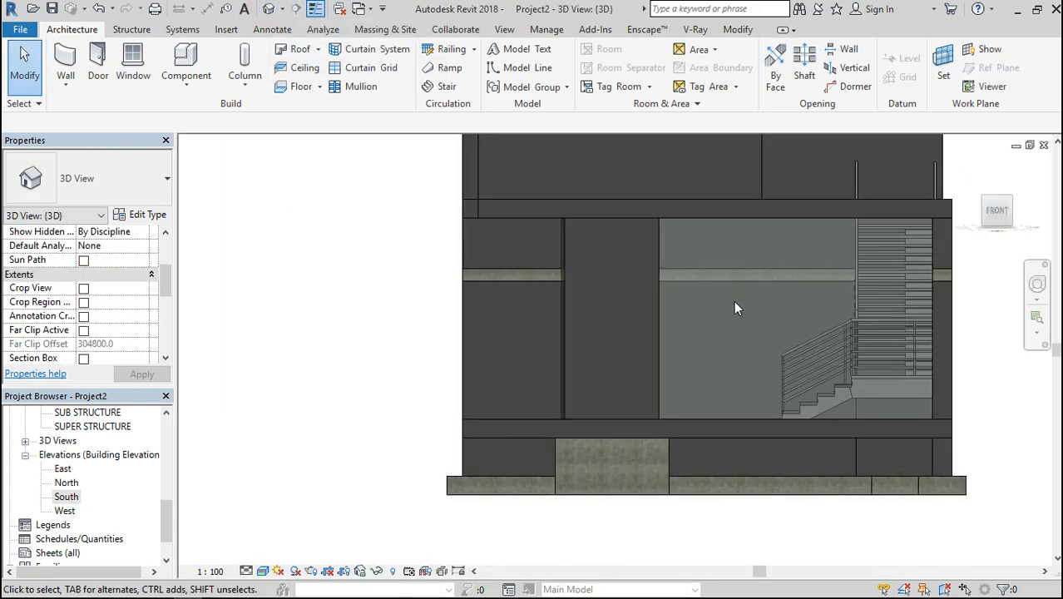
mouse_move(998, 223)
mouse_down()
mouse_move(948, 216)
mouse_move(951, 256)
mouse_move(919, 257)
mouse_move(1000, 226)
mouse_up()
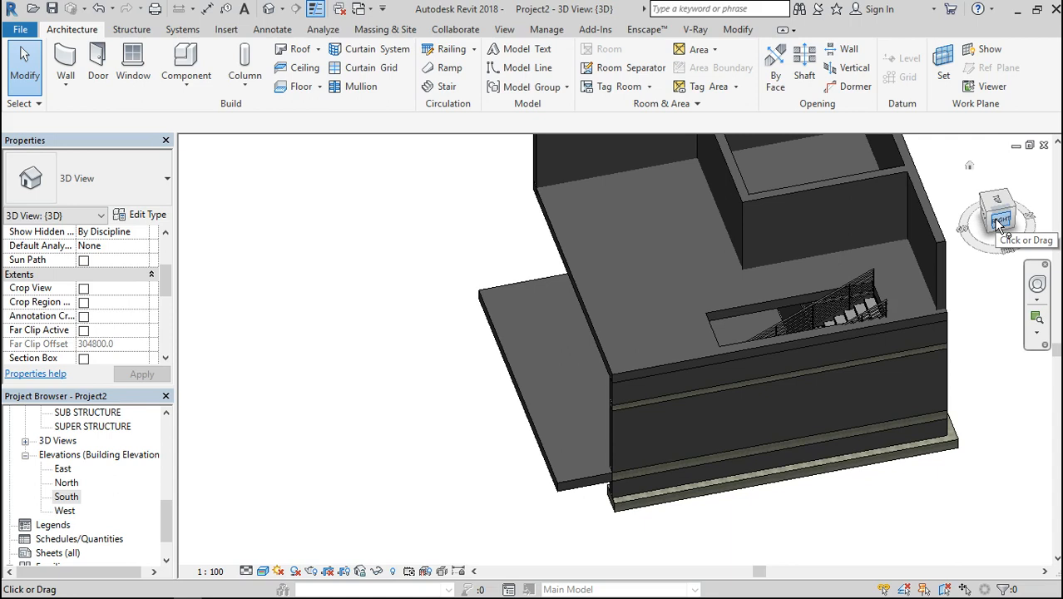
scroll(715, 262, down, 2)
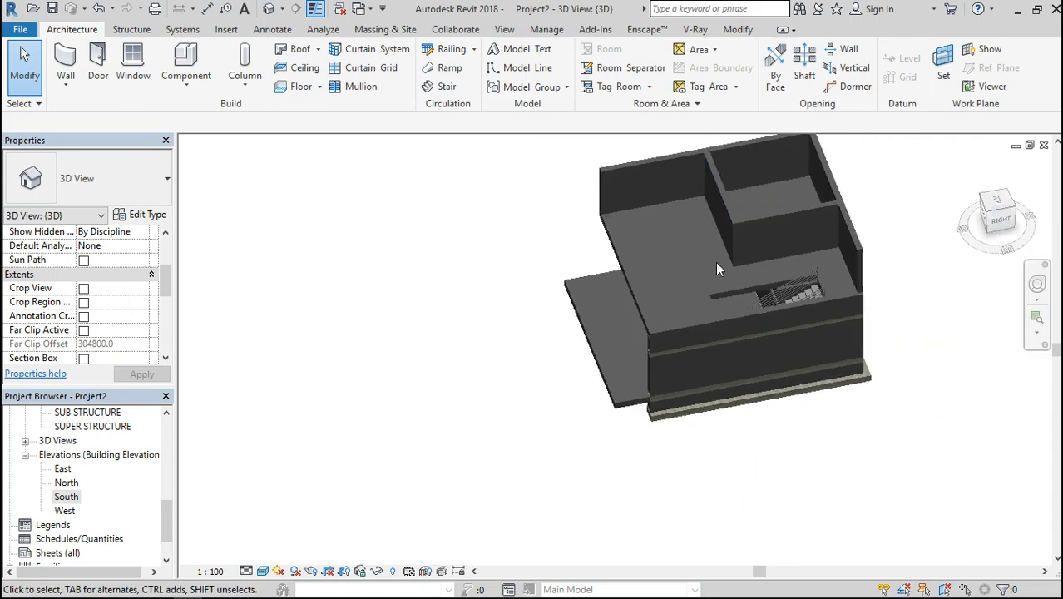
scroll(860, 304, up, 3)
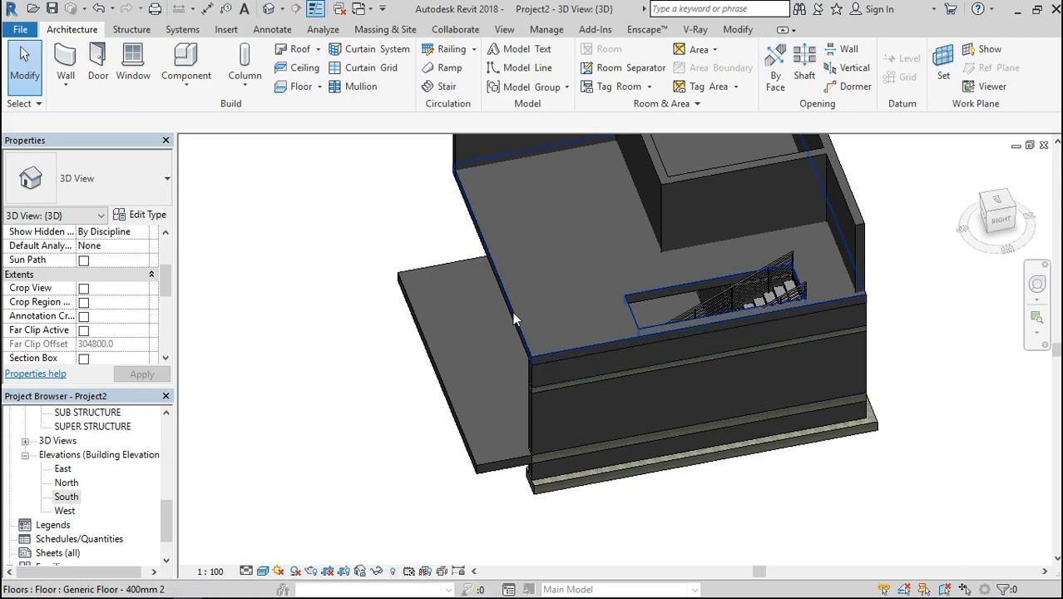
scroll(625, 406, down, 2)
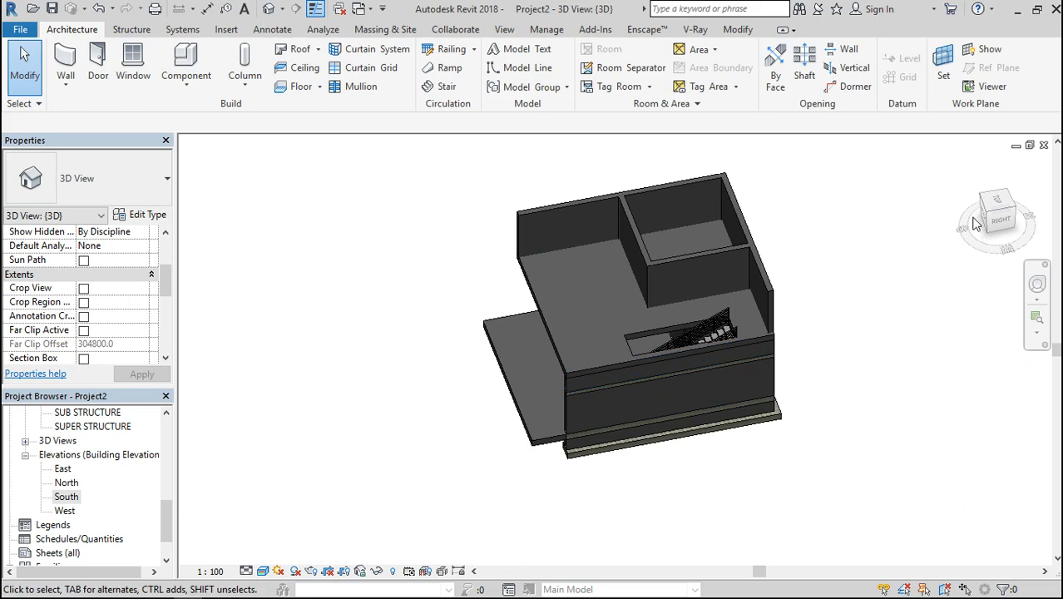
Examine the house around its front right corner in 3D and check the levels in the South elevation
click(1012, 206)
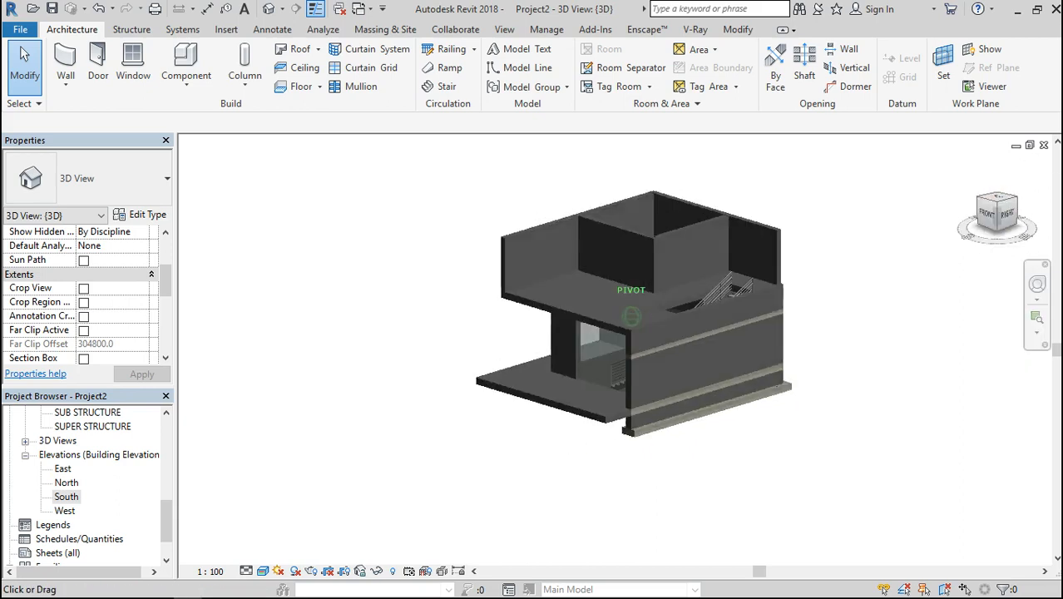
mouse_move(1008, 204)
mouse_down()
mouse_move(1031, 191)
mouse_move(998, 193)
mouse_move(997, 219)
mouse_up()
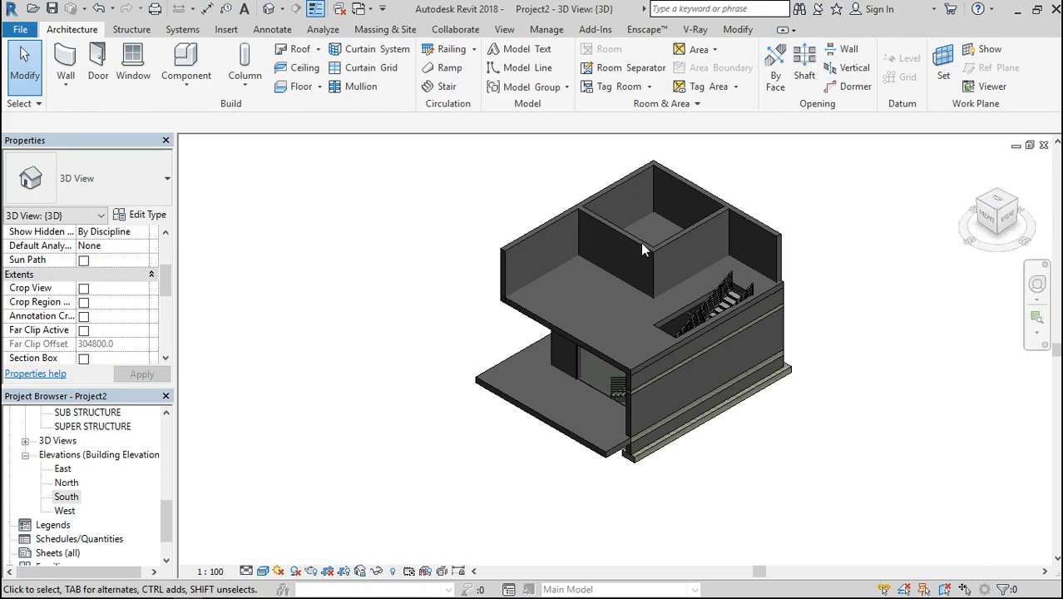
scroll(626, 242, up, 4)
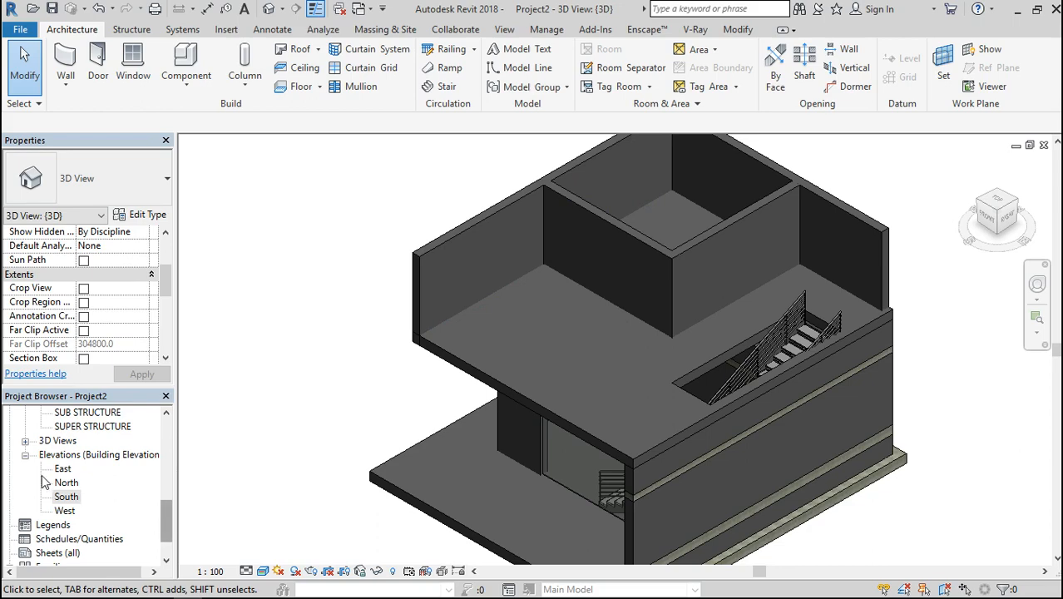
double_click(66, 497)
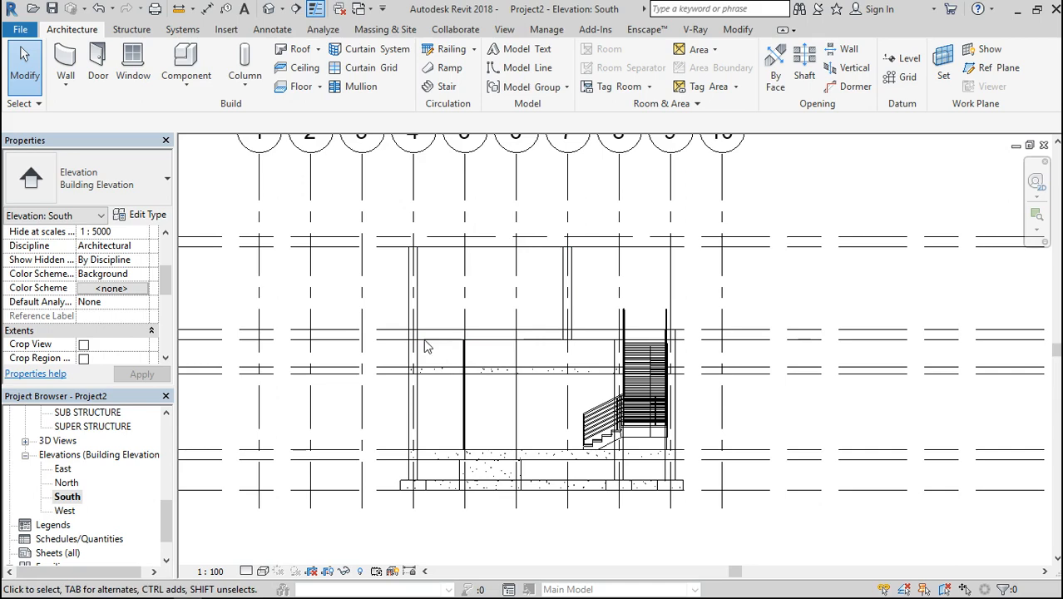
Open the LINTEL LEVEL 2 floor plan and set its underlay base level to SUB STRUCTURE
drag(166, 519, 168, 468)
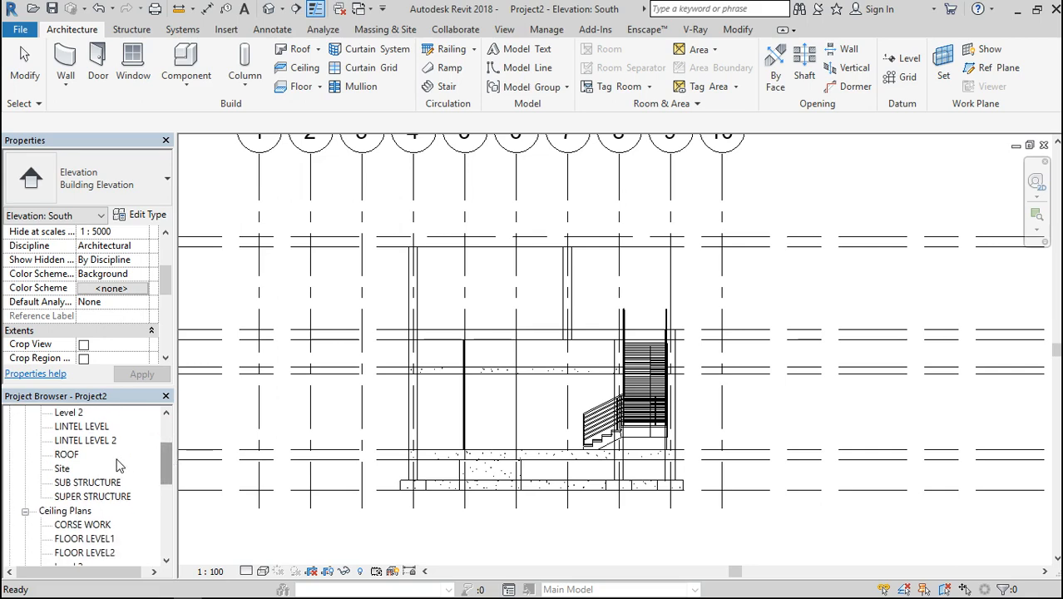
drag(171, 474, 170, 467)
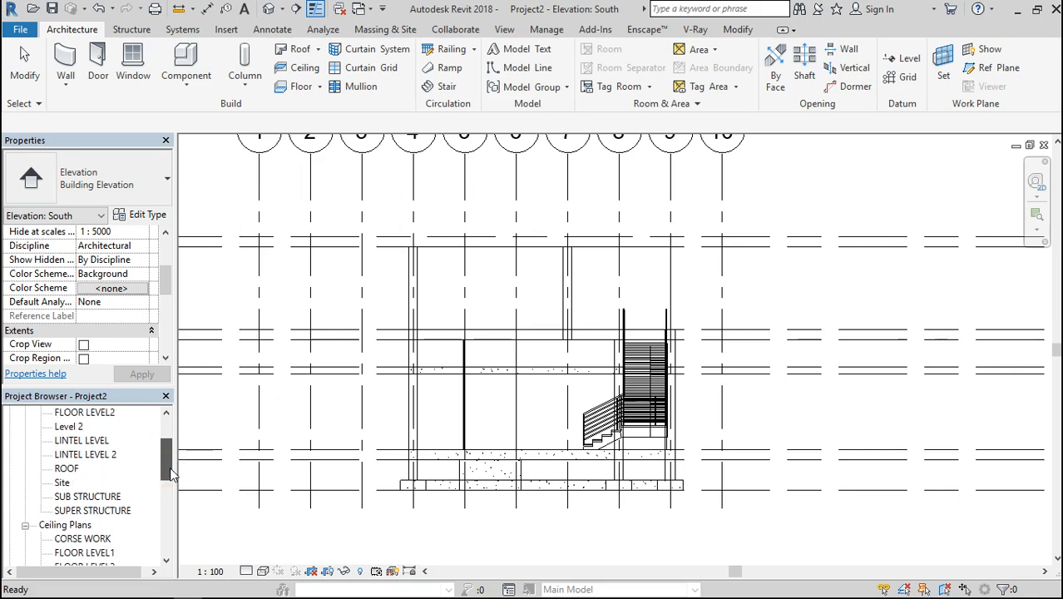
click(104, 454)
double_click(104, 455)
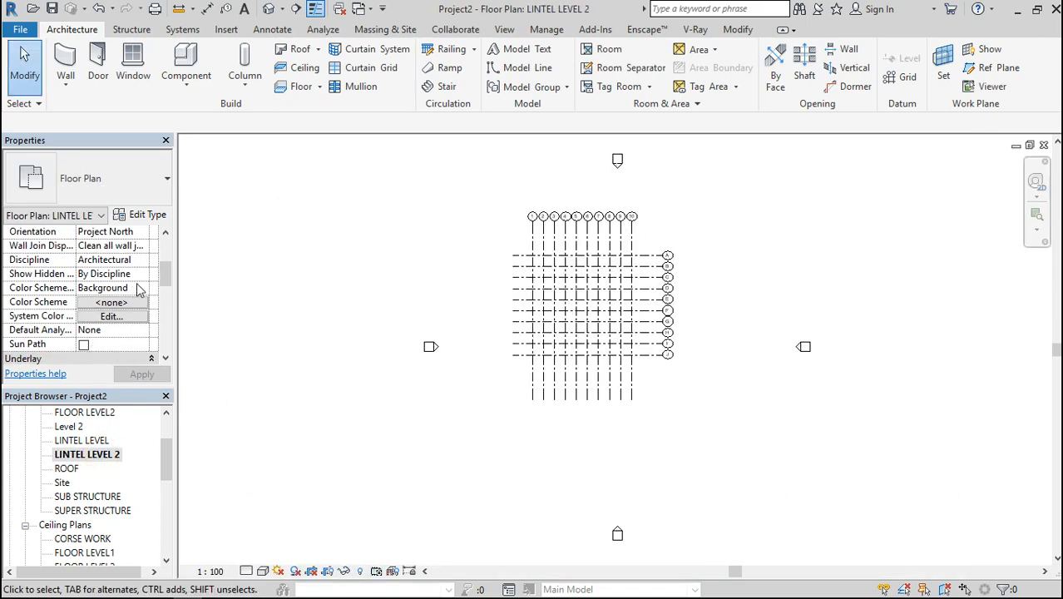
drag(162, 274, 160, 289)
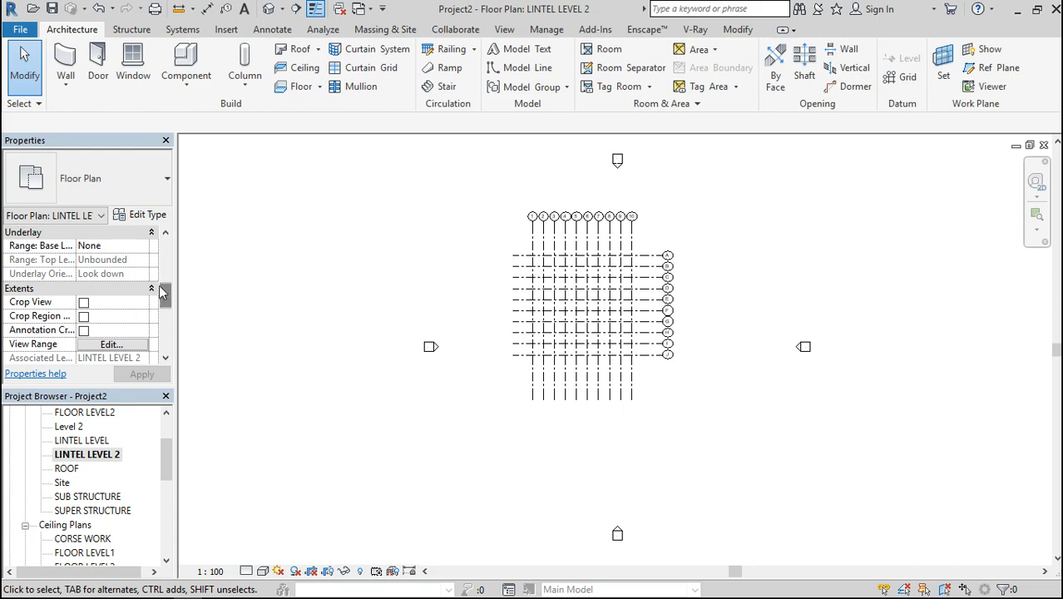
click(146, 247)
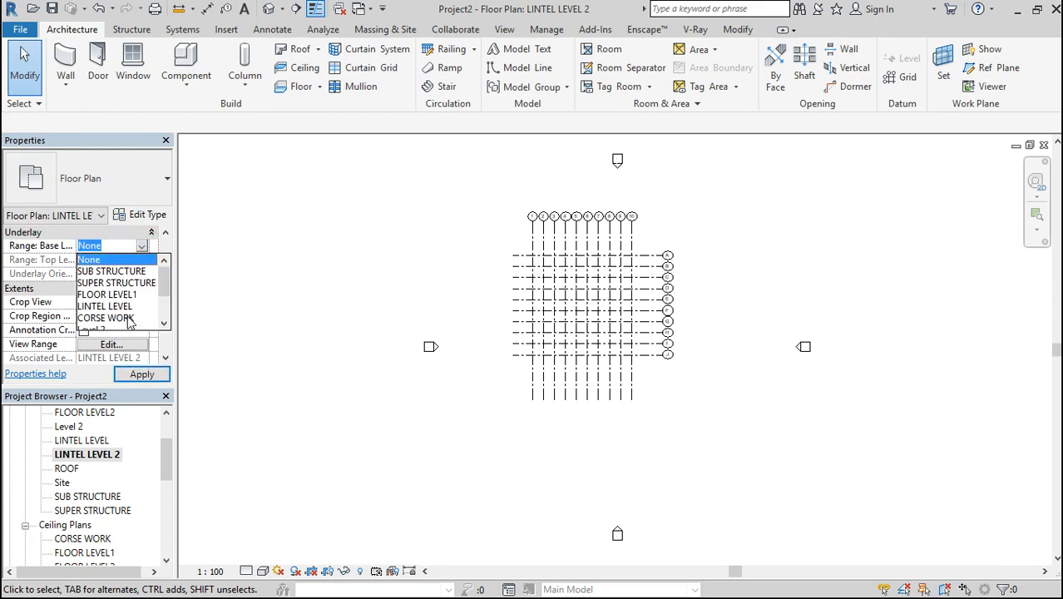
click(113, 262)
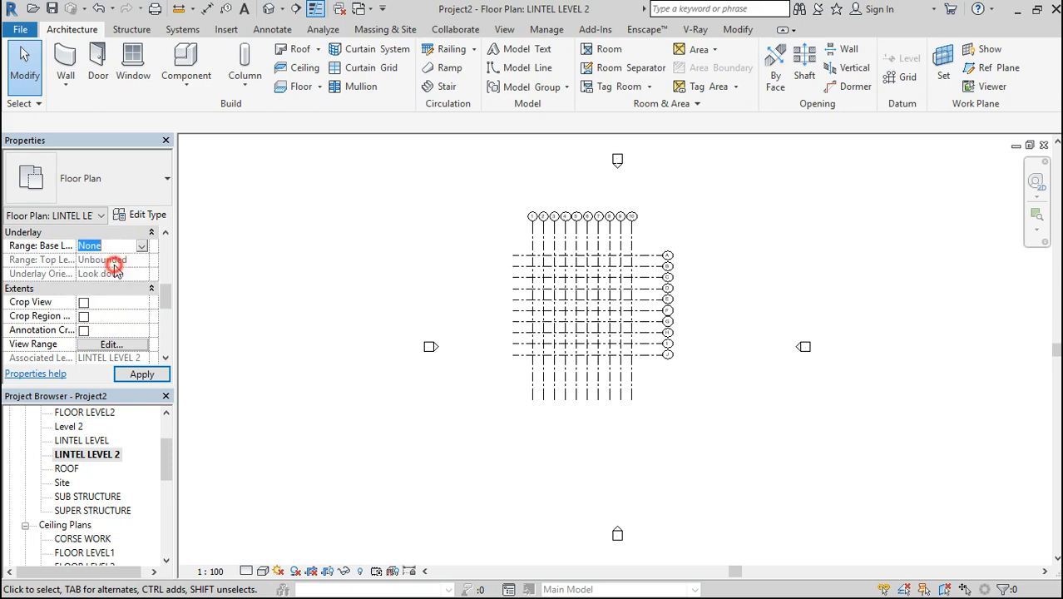
click(139, 247)
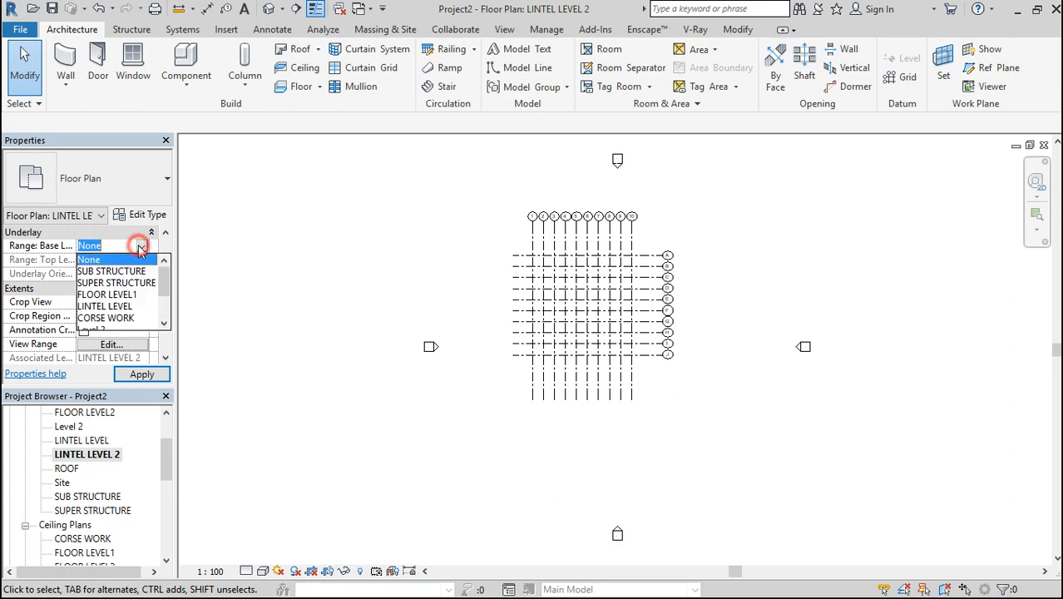
click(118, 273)
click(142, 375)
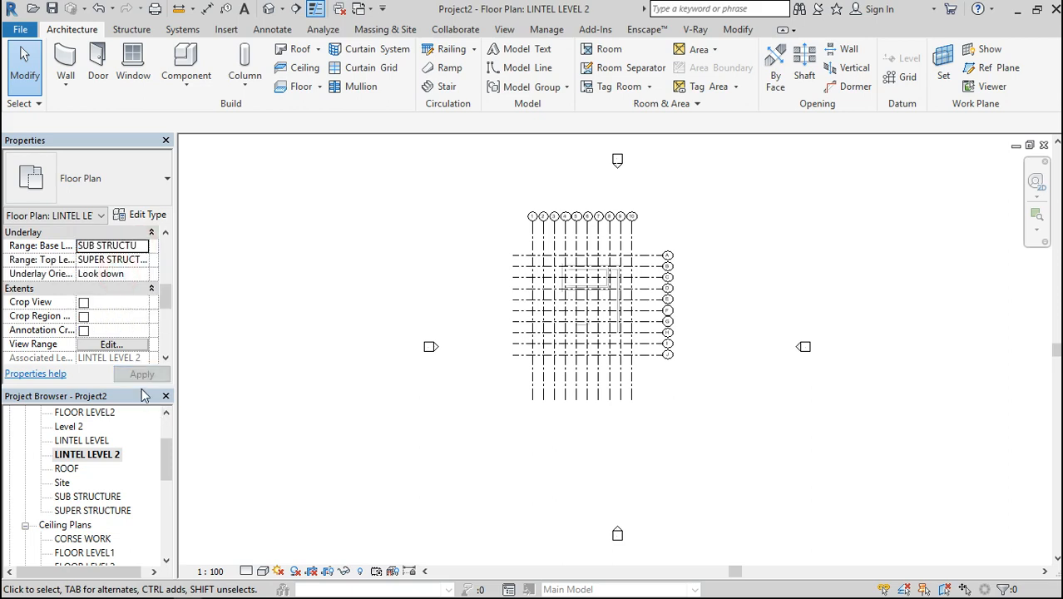
Set the LINTEL LEVEL 2 plan's visual style to Wireframe and examine the underlaid foundation outline
scroll(600, 293, up, 4)
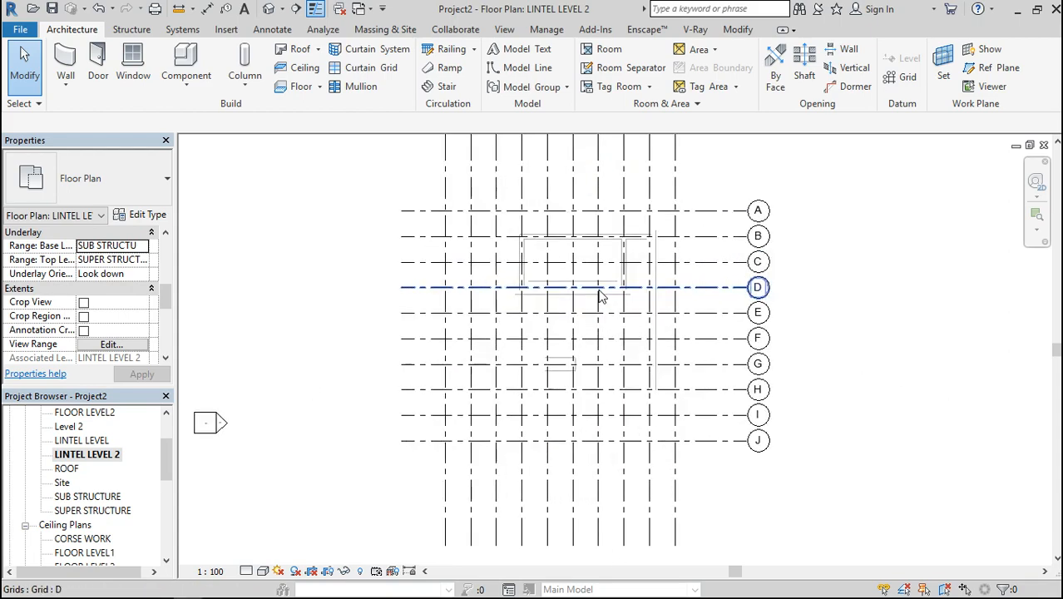
scroll(620, 208, up, 2)
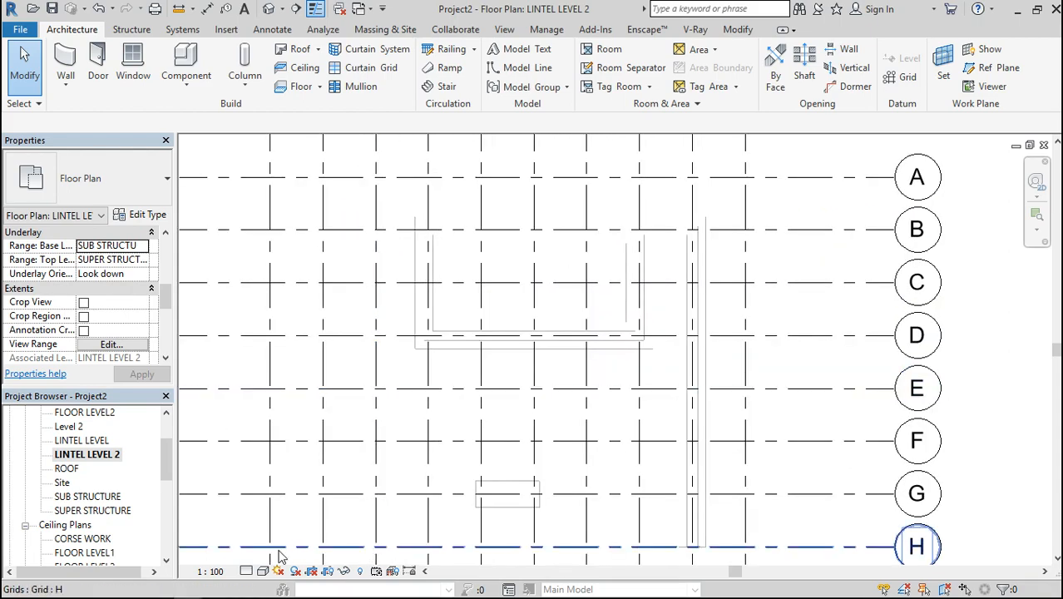
click(262, 572)
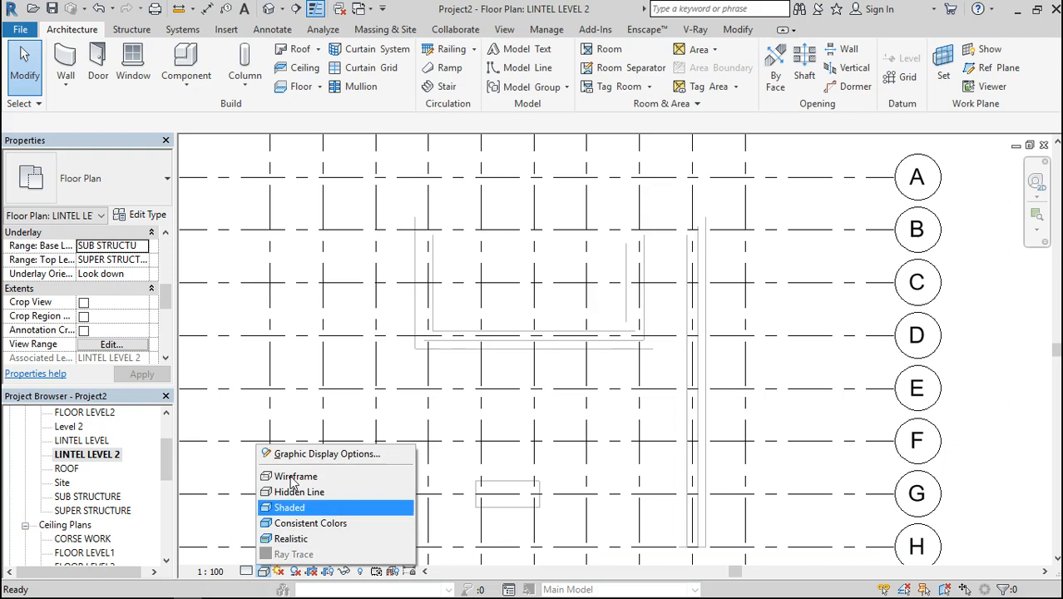
click(300, 476)
scroll(498, 361, down, 1)
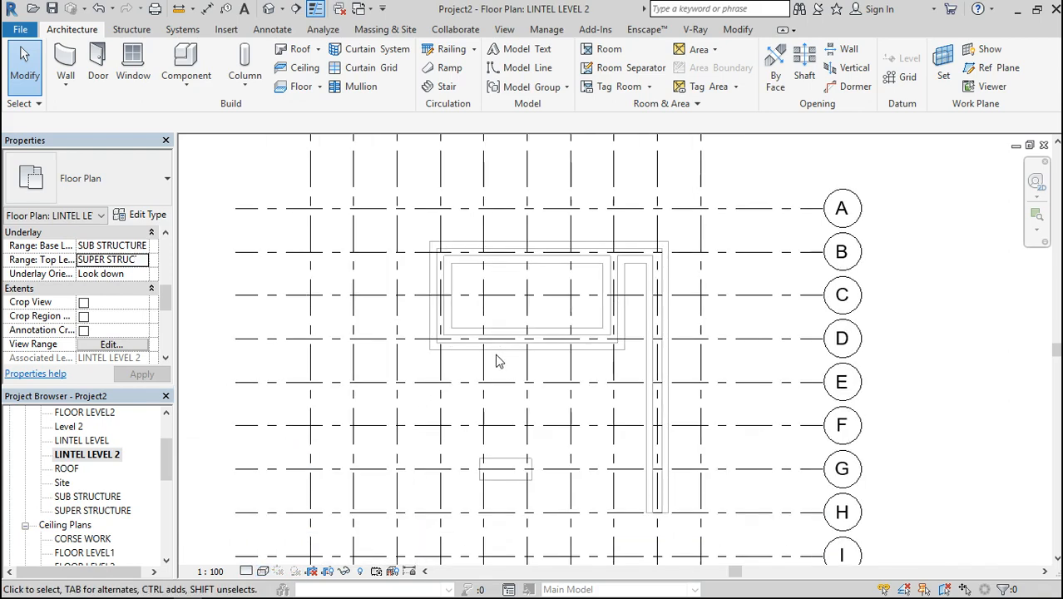
scroll(601, 285, down, 1)
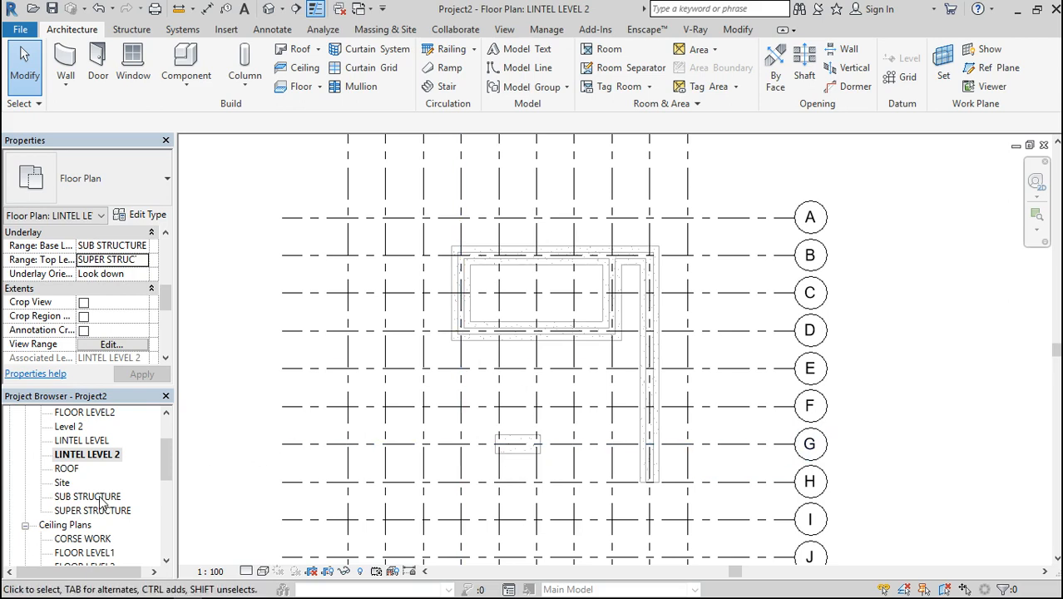
scroll(515, 297, down, 2)
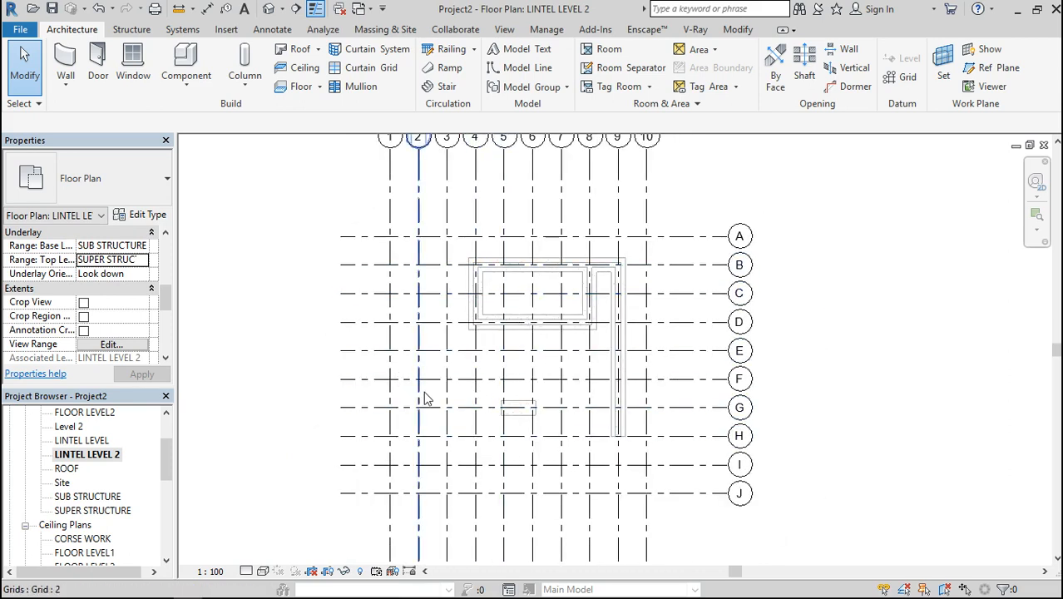
On the LINTEL LEVEL plan, create a Generic Floor - 400mm 2 with a rectangular boundary along the outer wall corners from B/4 to H/9
double_click(88, 441)
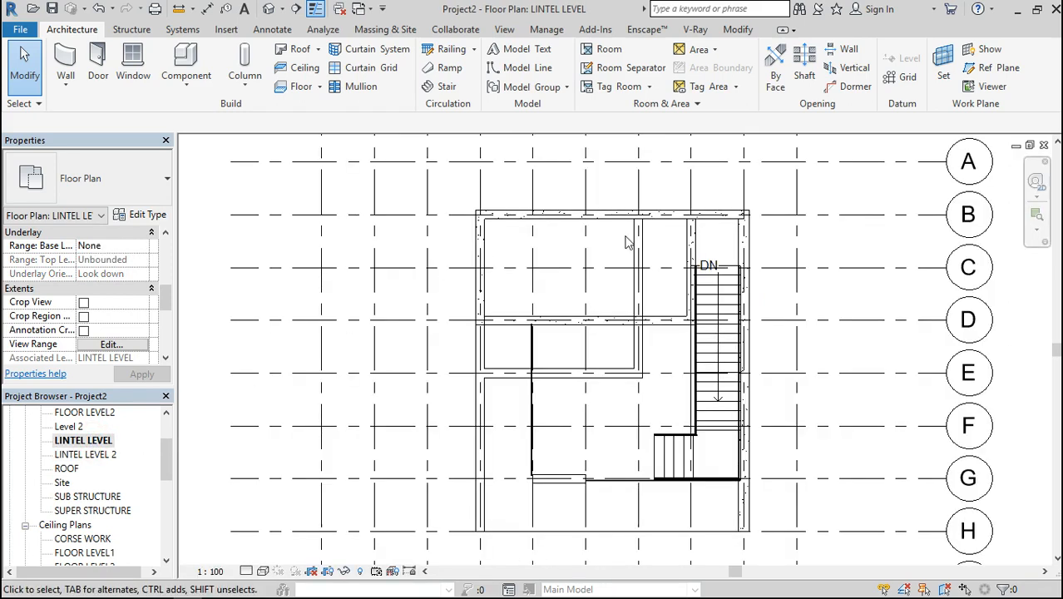
scroll(563, 285, down, 2)
scroll(564, 285, up, 4)
scroll(563, 286, down, 3)
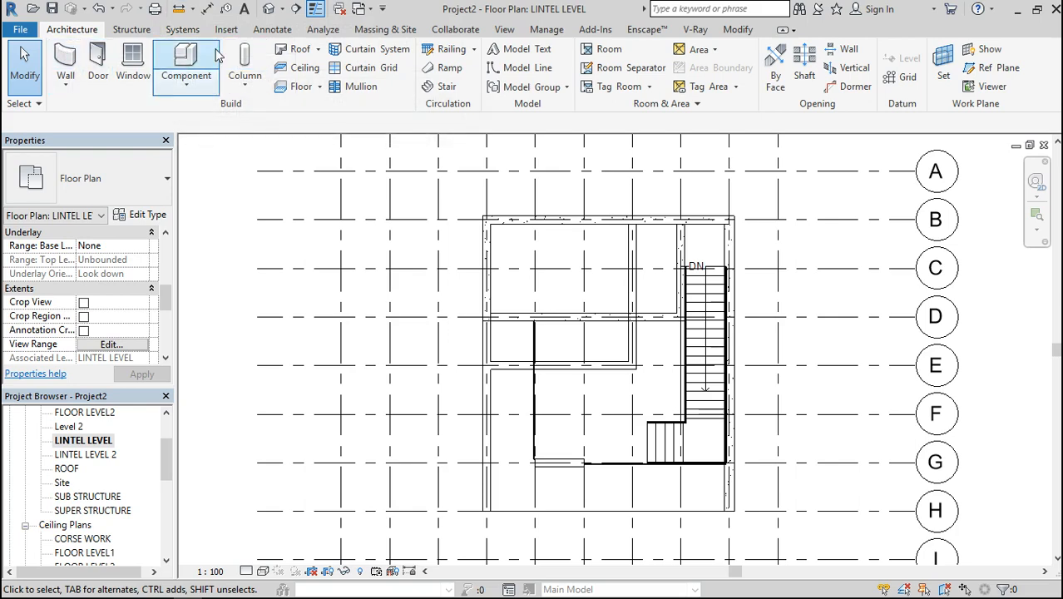
click(292, 88)
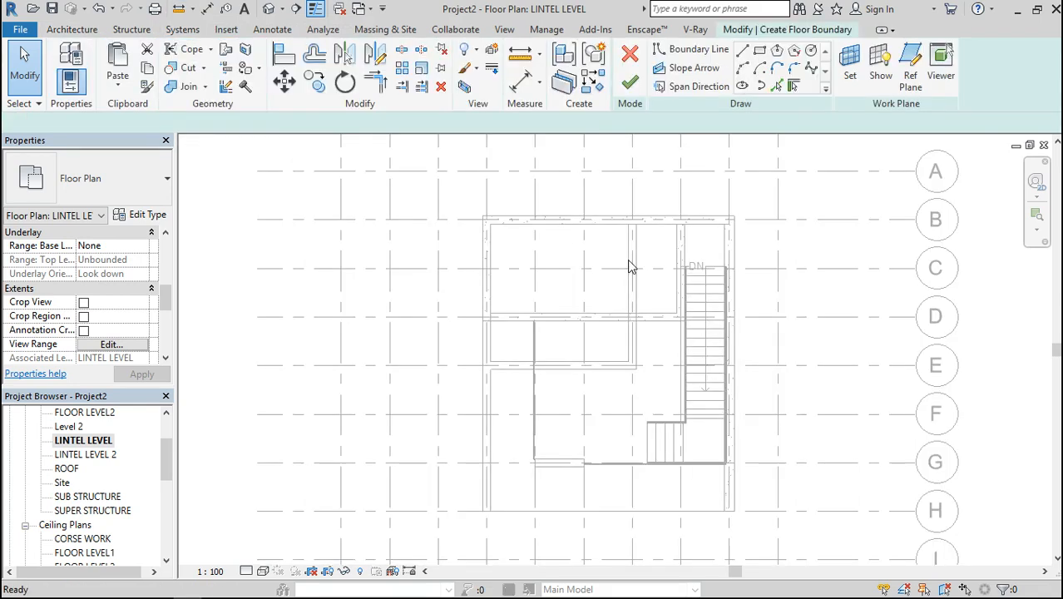
click(759, 50)
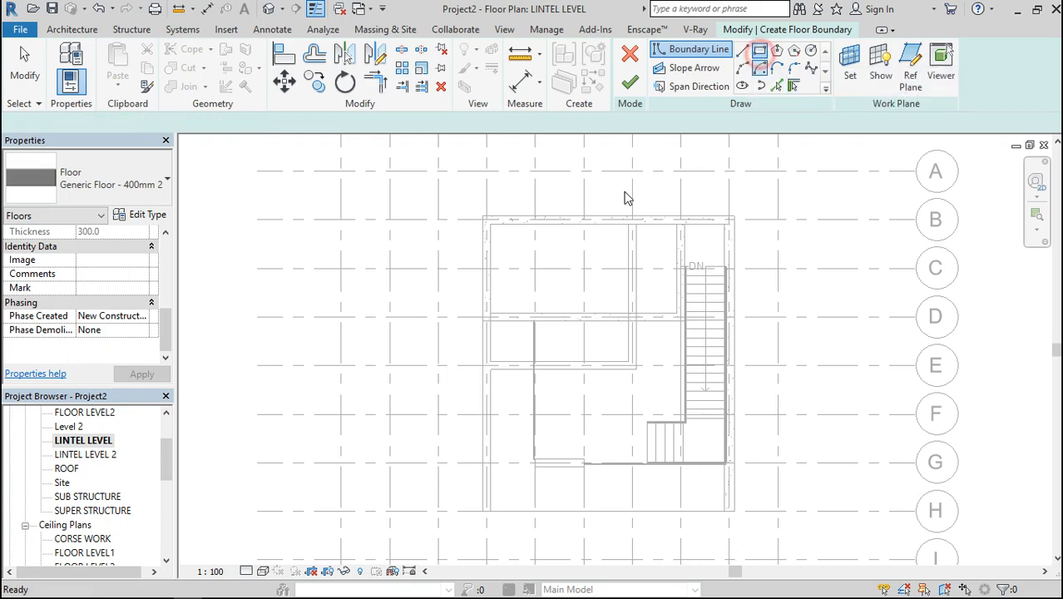
click(483, 214)
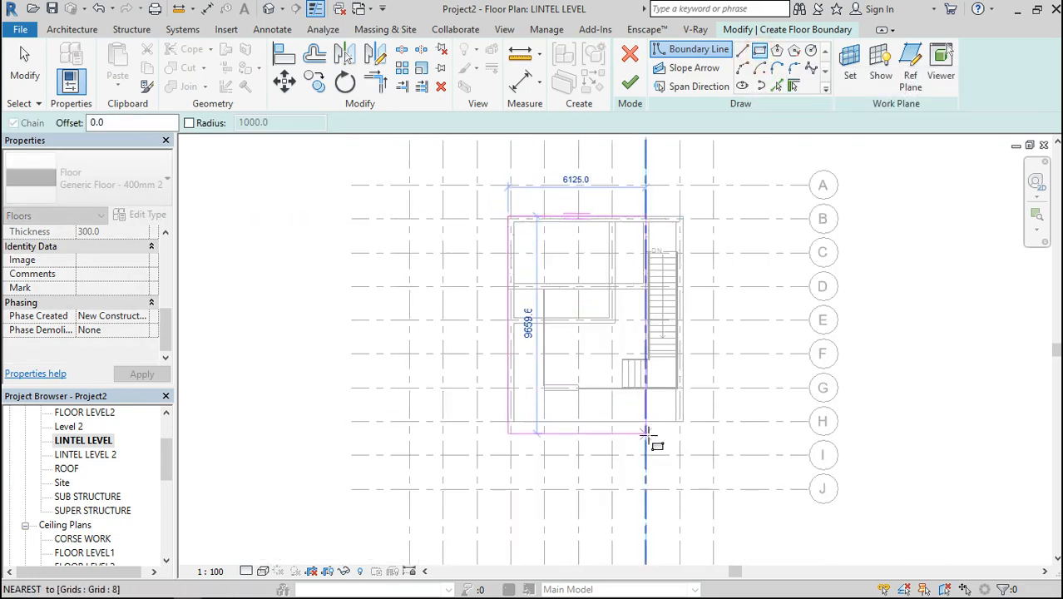
scroll(653, 439, up, 3)
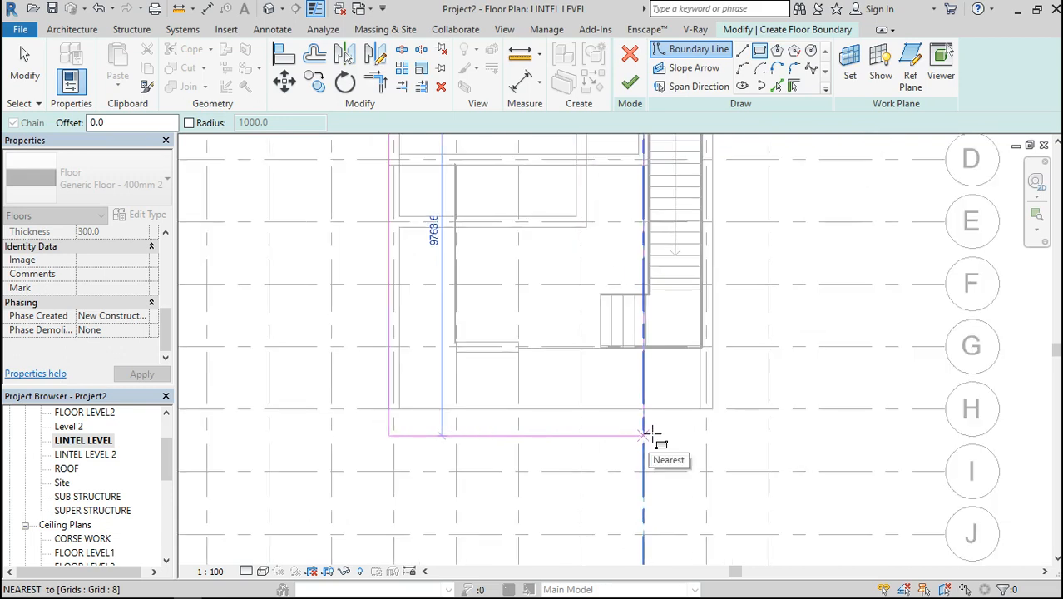
click(712, 408)
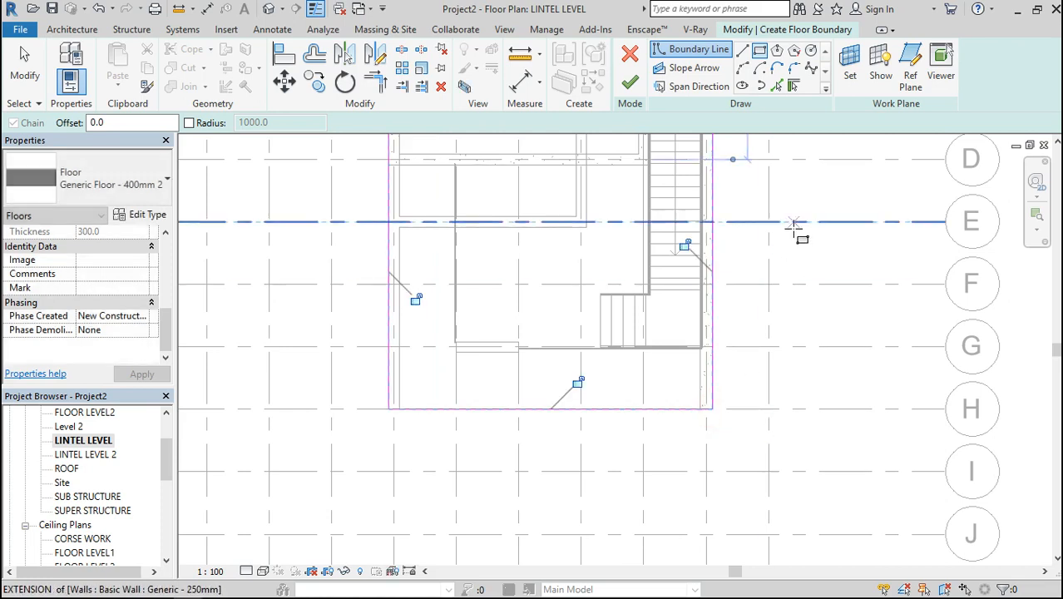
click(629, 85)
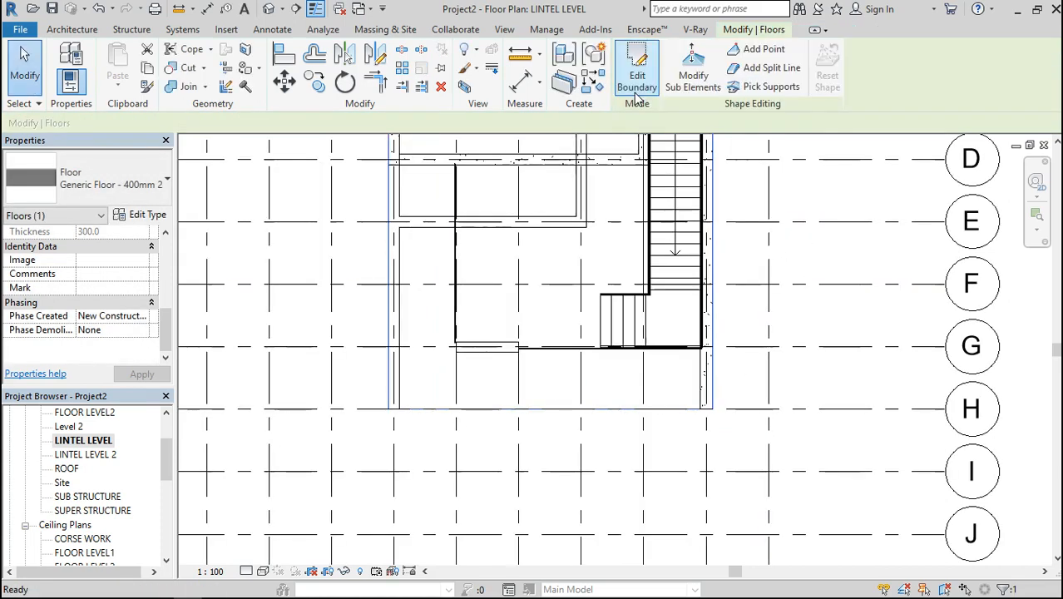
Select the new floor slab in 3D and, in the South elevation, move it vertically up onto the top of the upper-storey walls
click(267, 9)
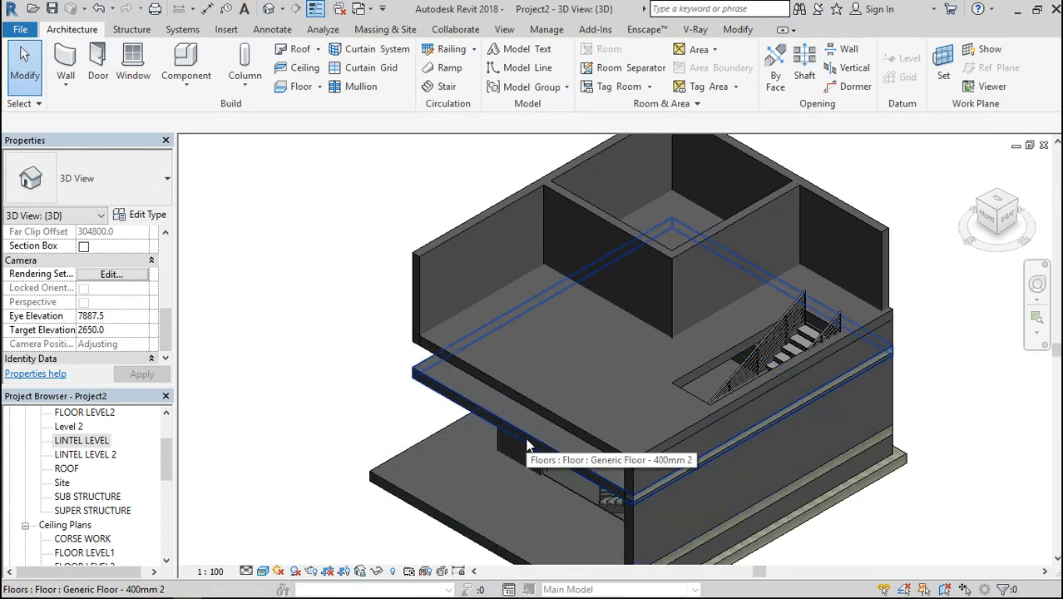
scroll(545, 341, down, 2)
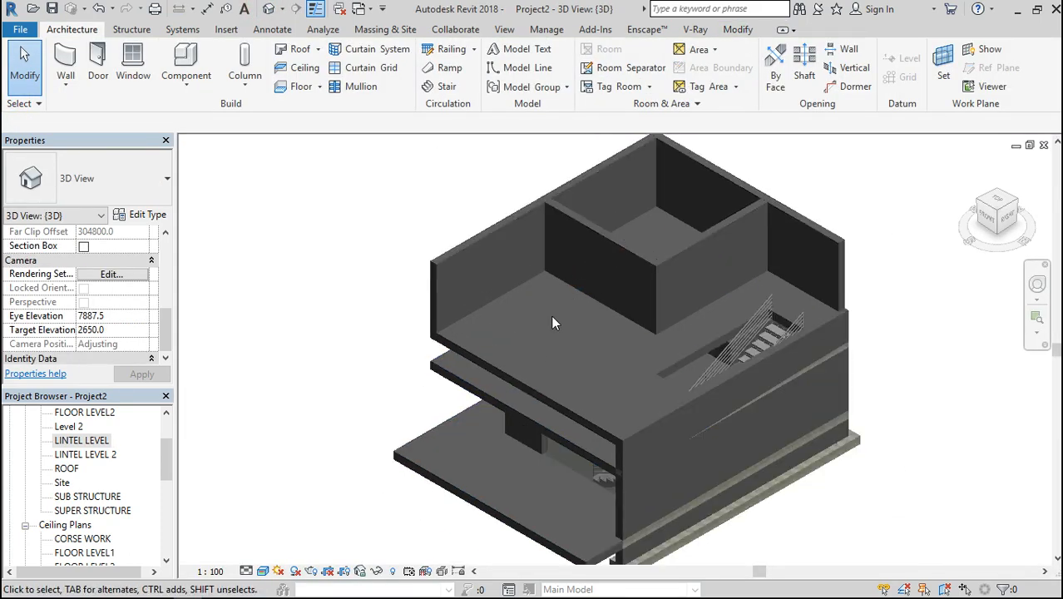
click(506, 389)
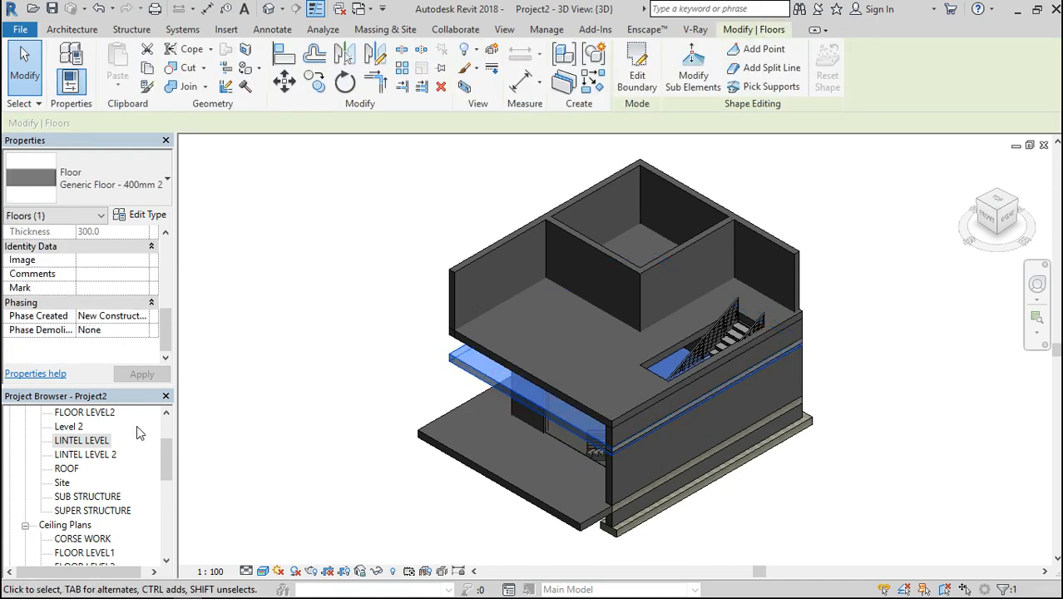
drag(165, 465, 164, 518)
click(65, 483)
double_click(65, 483)
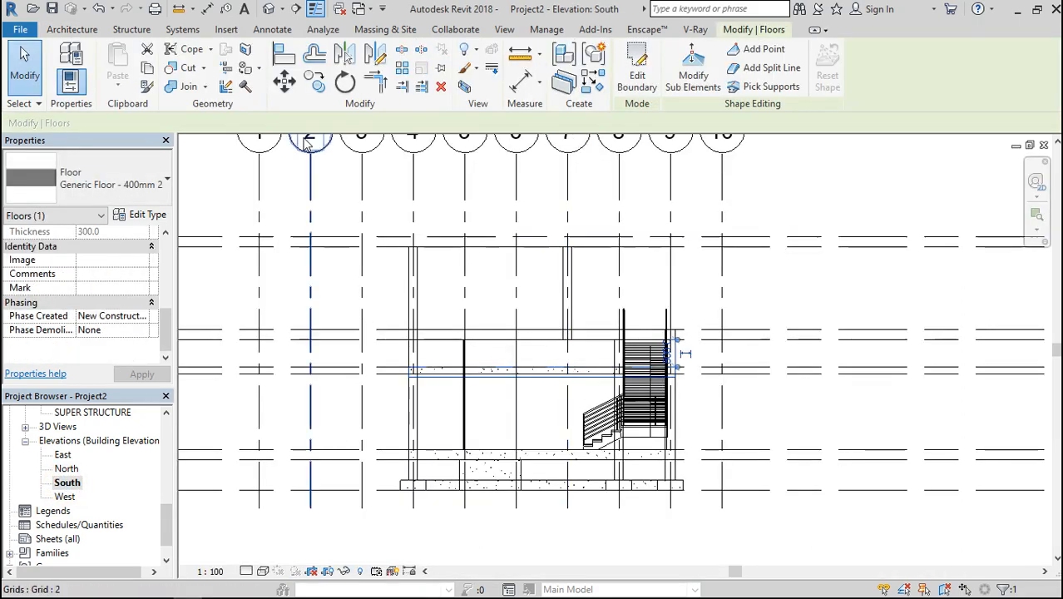
click(284, 81)
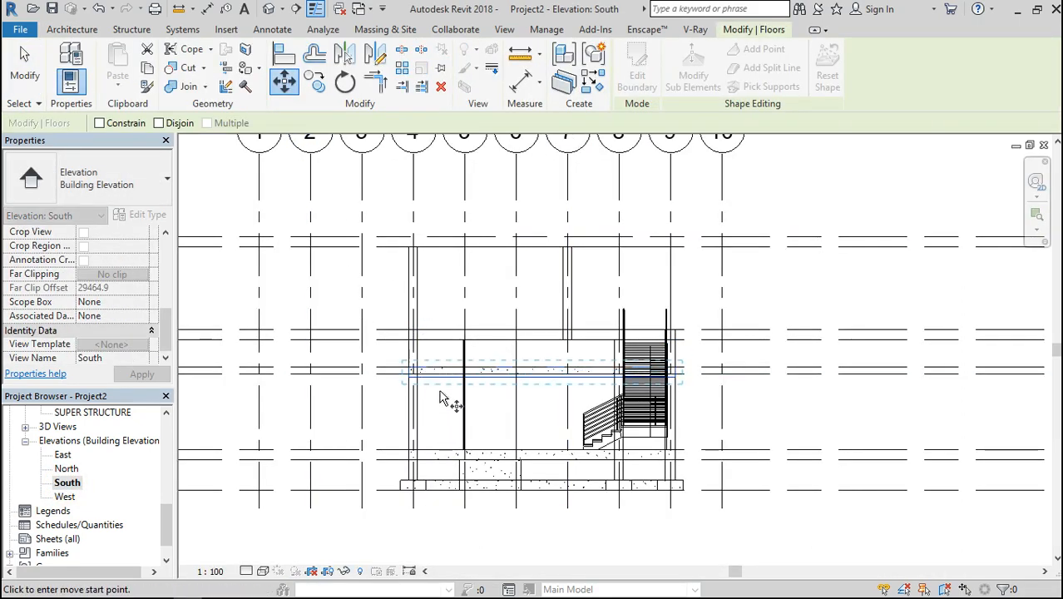
click(433, 378)
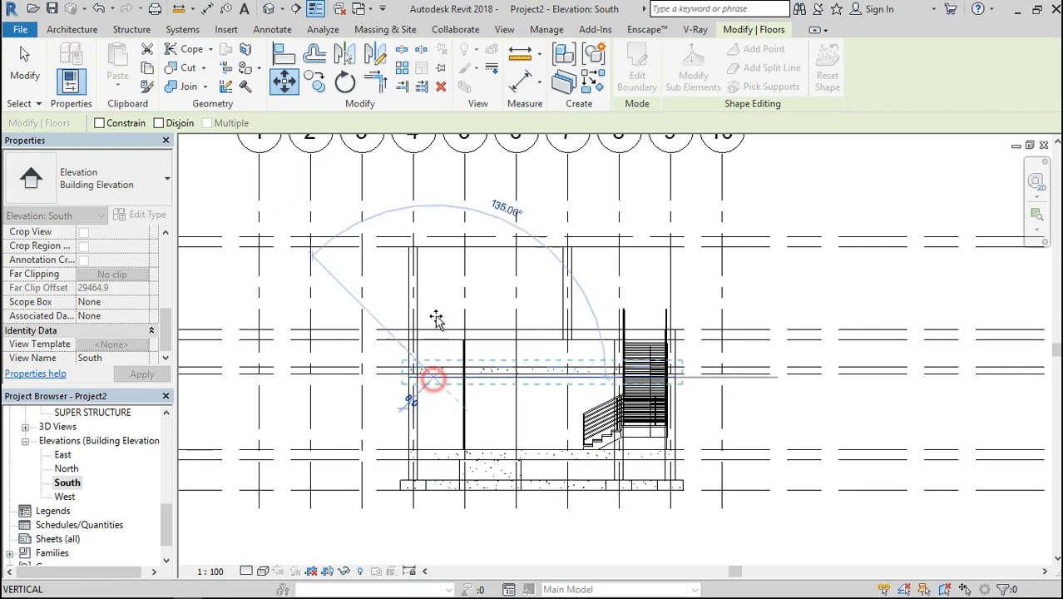
click(434, 246)
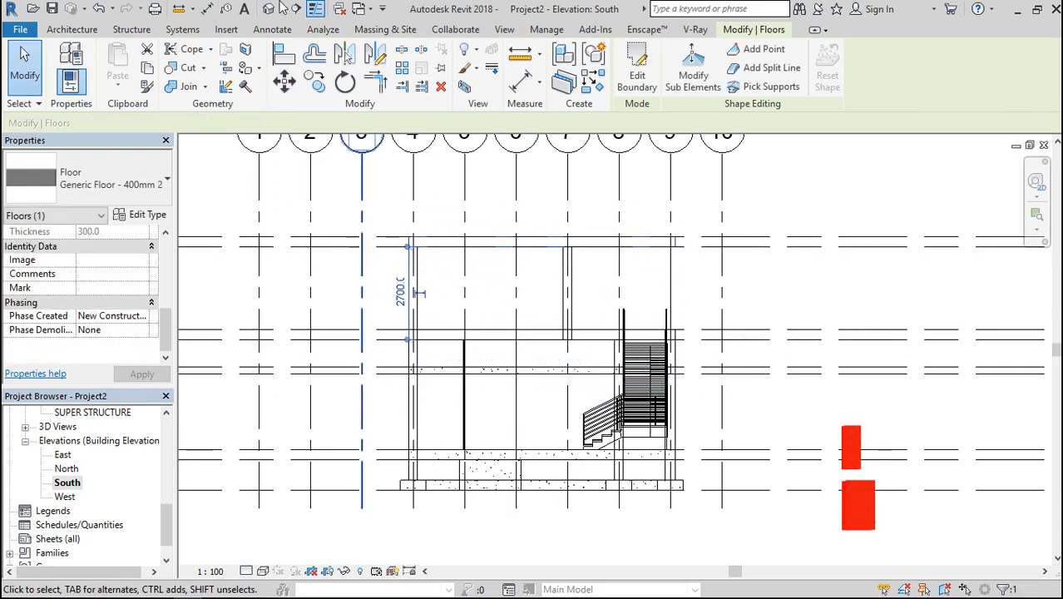
Examine the raised roof slab and the house in 3D, orbiting to the front left corner
click(269, 9)
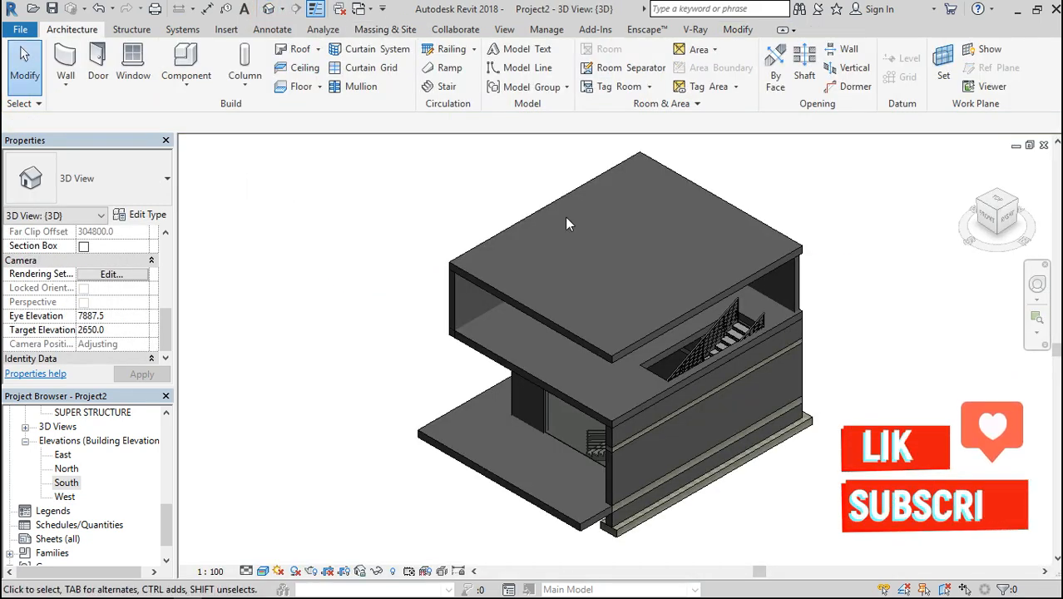
click(988, 216)
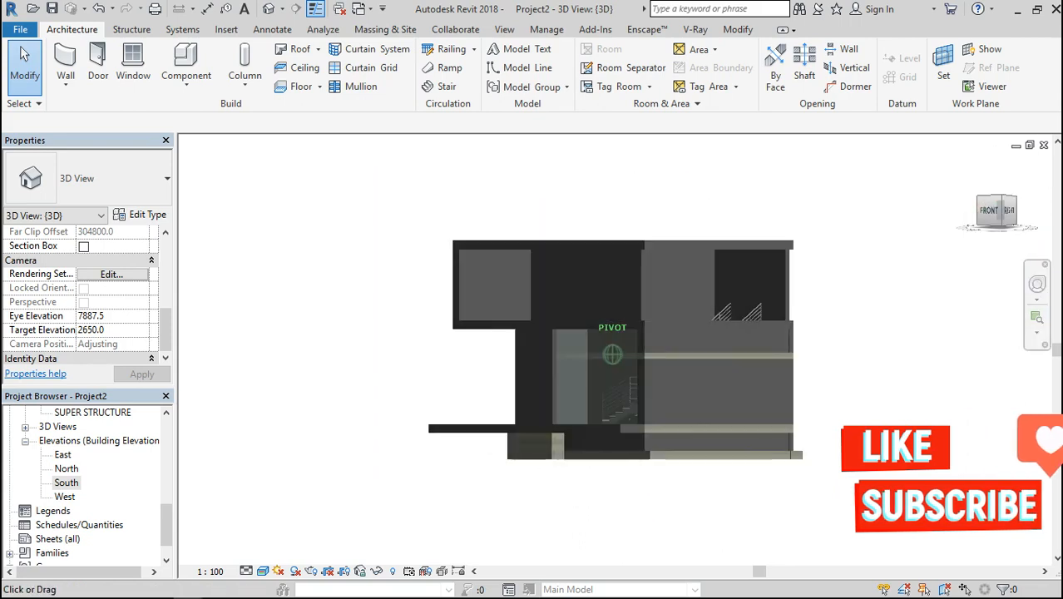
drag(989, 215, 1019, 223)
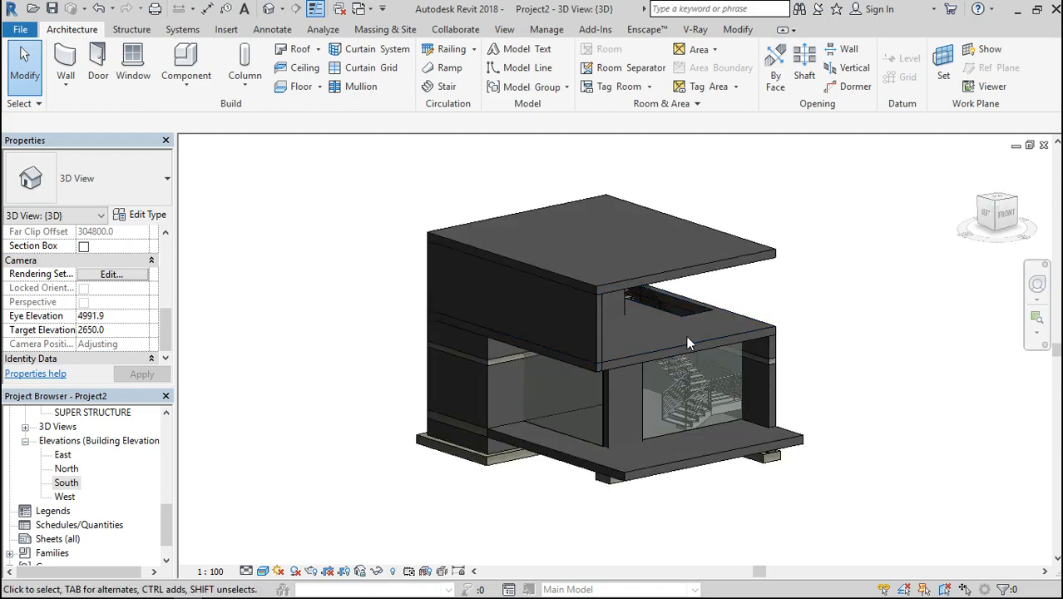
scroll(687, 337, up, 3)
scroll(580, 313, down, 2)
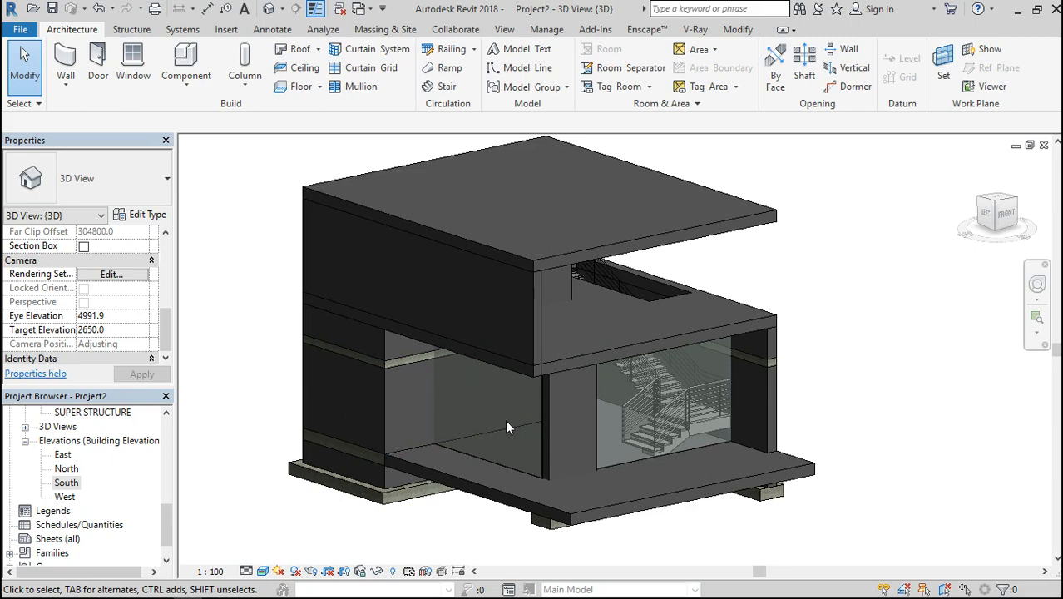
scroll(525, 438, up, 1)
scroll(524, 438, down, 2)
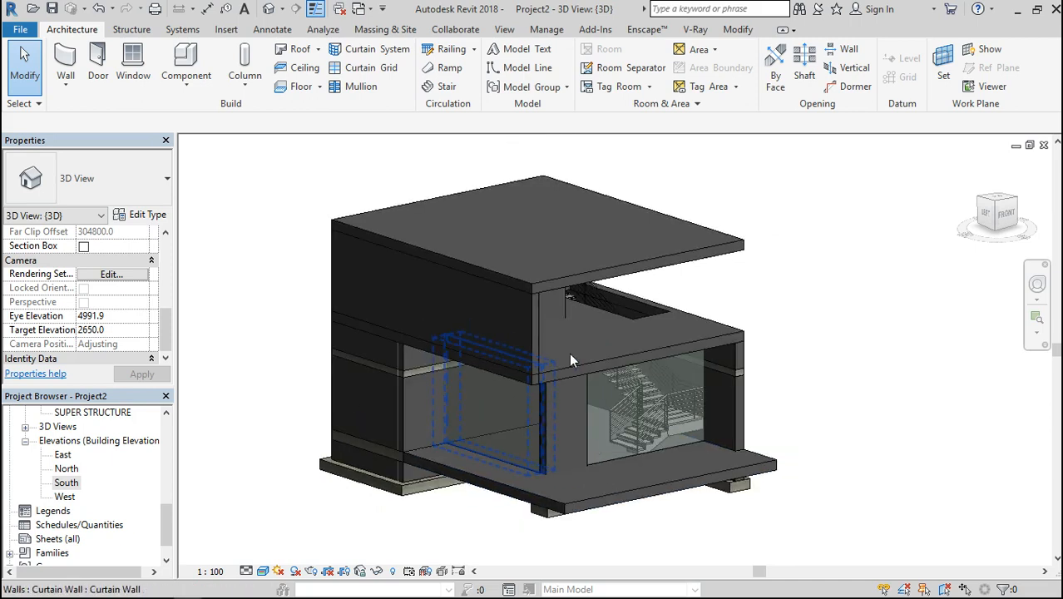